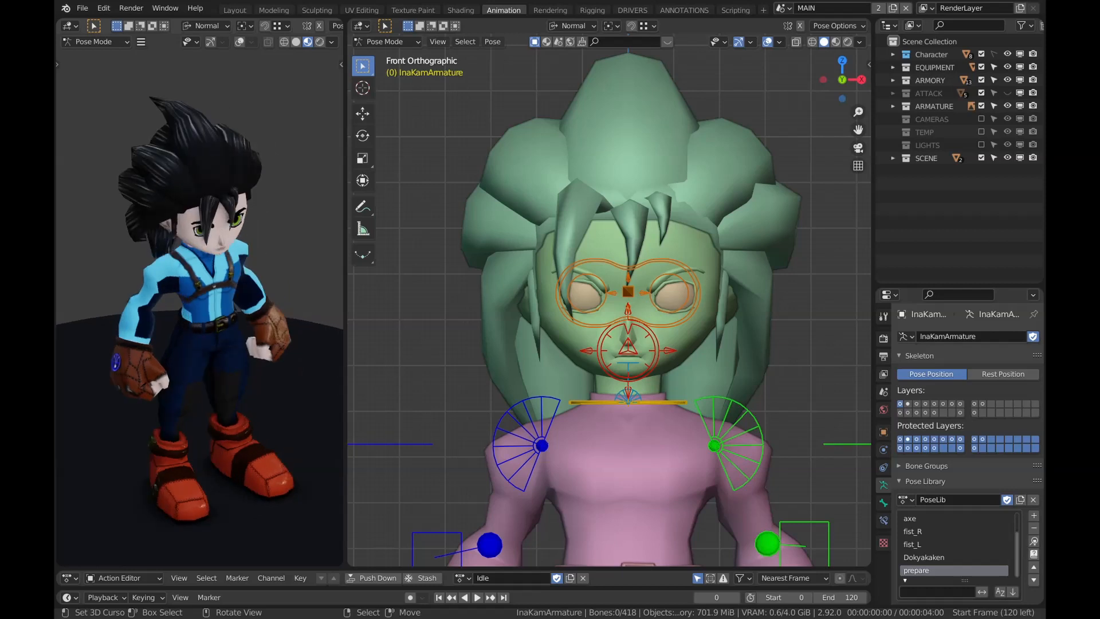
Show only the second armature layer, which holds the facial controls, and save the file
scroll(600, 371, "down", 5)
middle_click_drag(600, 371, 623, 304)
left_click(908, 403)
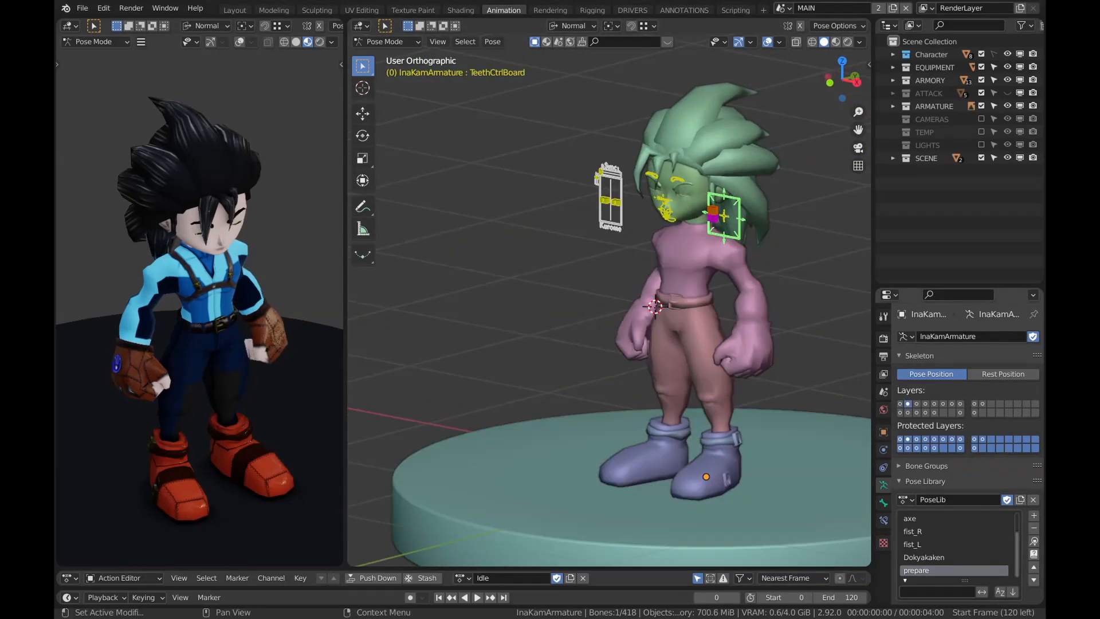
middle_click_drag(579, 338, 639, 347)
scroll(639, 347, "up", 2)
middle_click_drag(252, 321, 209, 298, "alt")
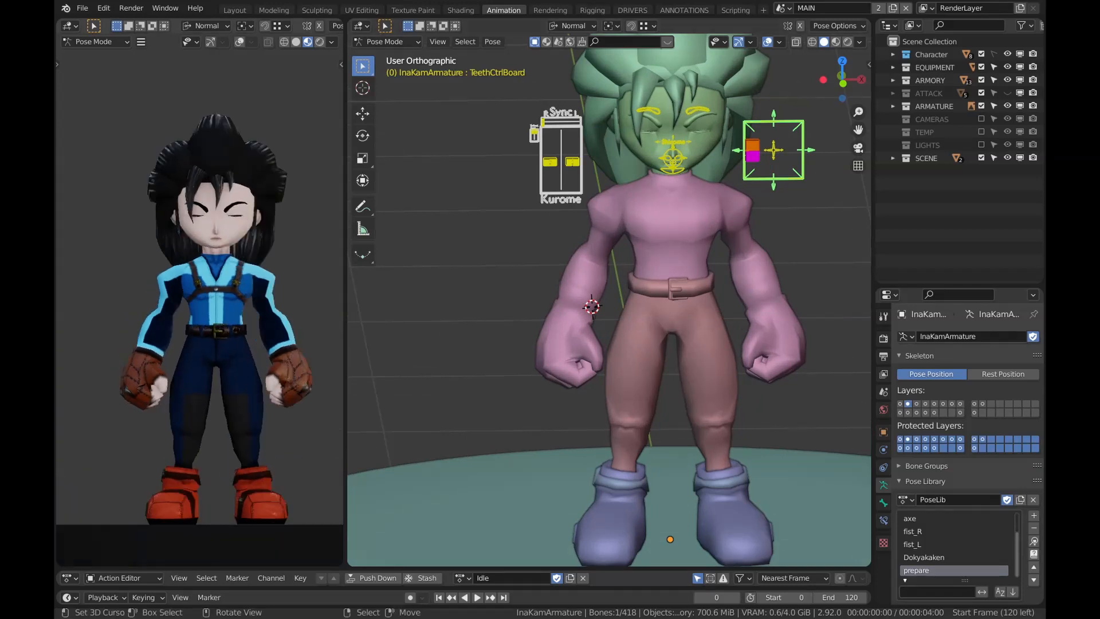
scroll(201, 316, "up", 3)
key("ctrl+s")
middle_click_drag(609, 275, 609, 340, "shift")
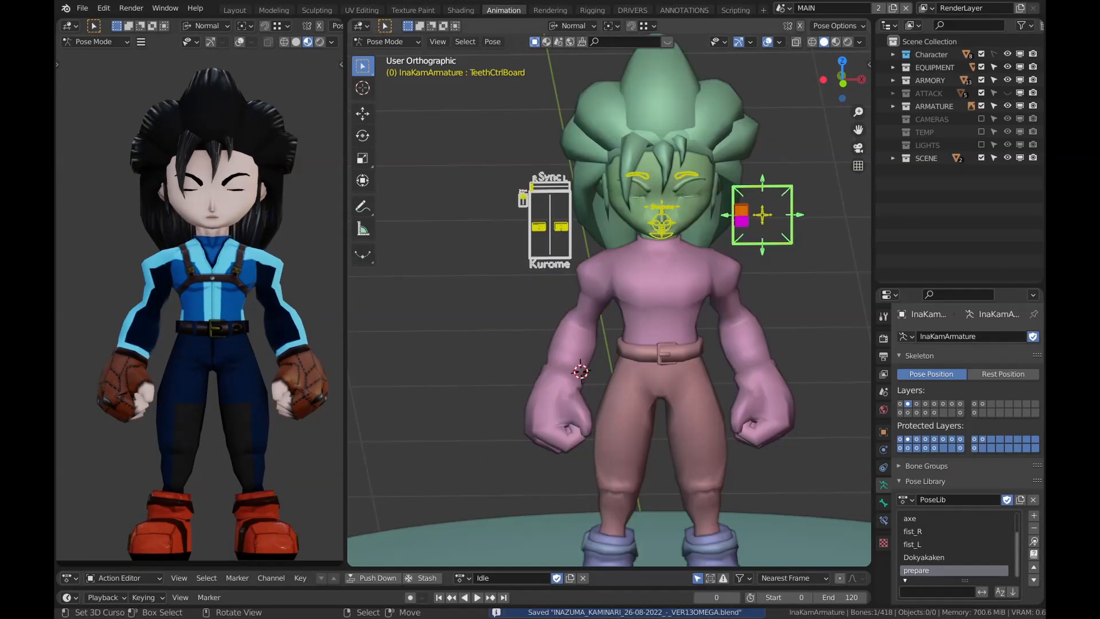
Raise the Blink control on the face to open both of the character's eyes
key("KP_1")
scroll(610, 300, "up", 5)
middle_click_drag(665, 172, 615, 363, "shift")
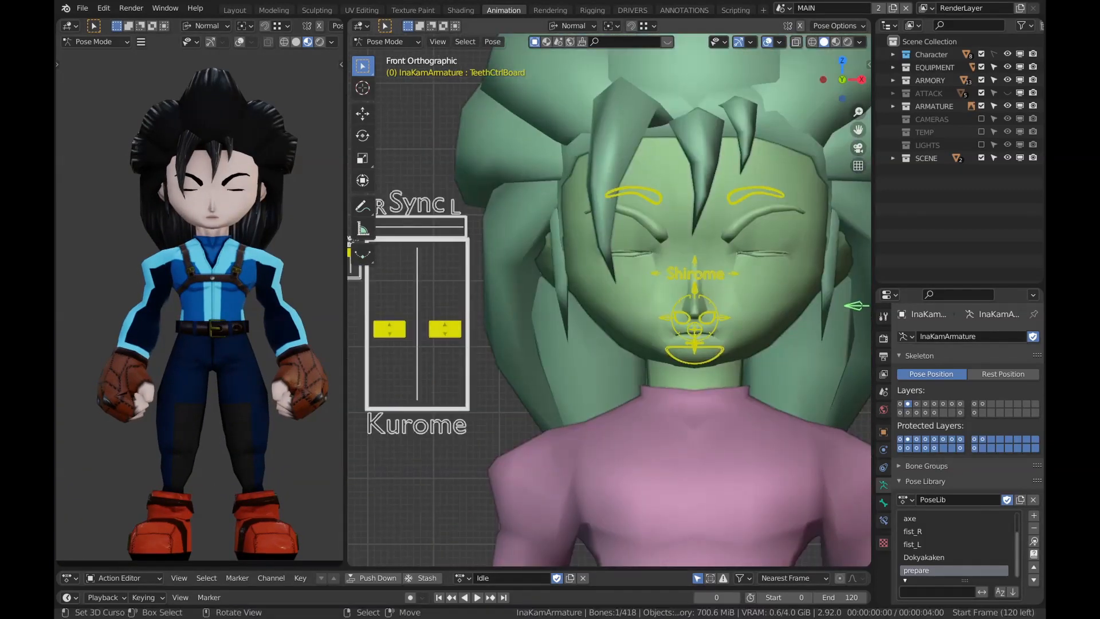
key("g")
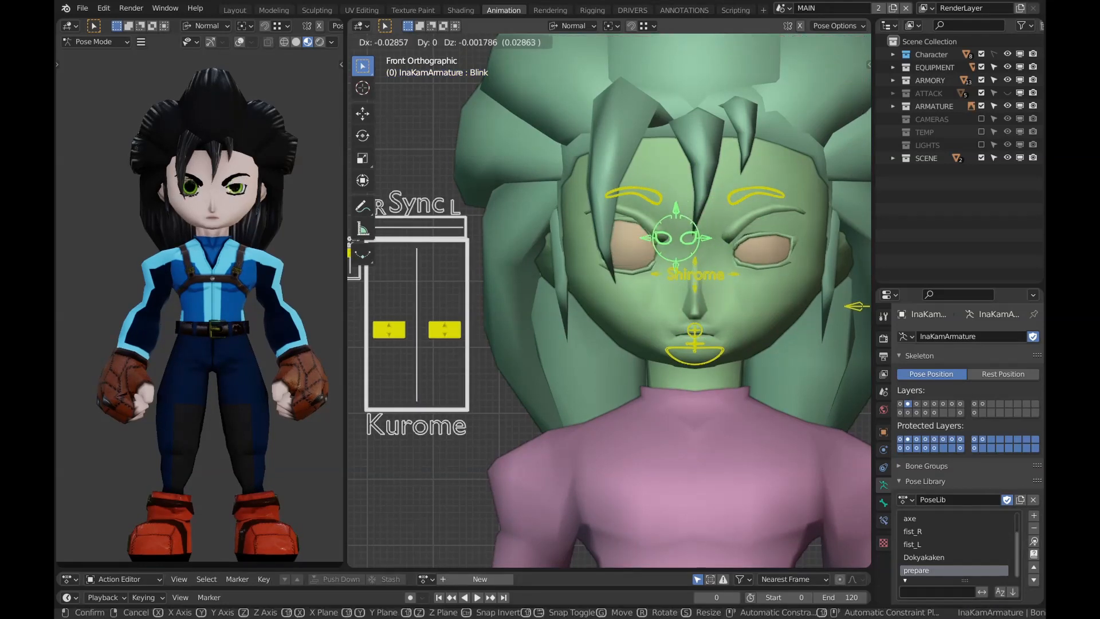
key("Escape")
Try partly closing the eyes by lowering the Blink control about 0.029 along the global Z axis
scroll(199, 300, "up", 2)
middle_click_drag(206, 224, 193, 399, "shift")
scroll(199, 301, "up", 2)
key("g")
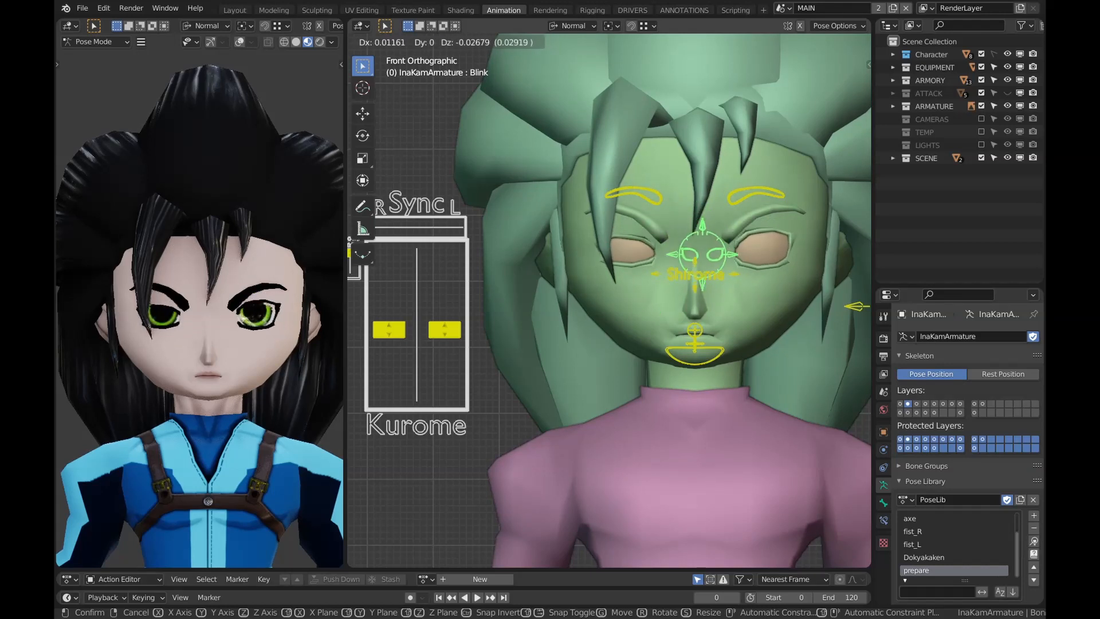
key("Return")
key("g")
key("z")
key("z")
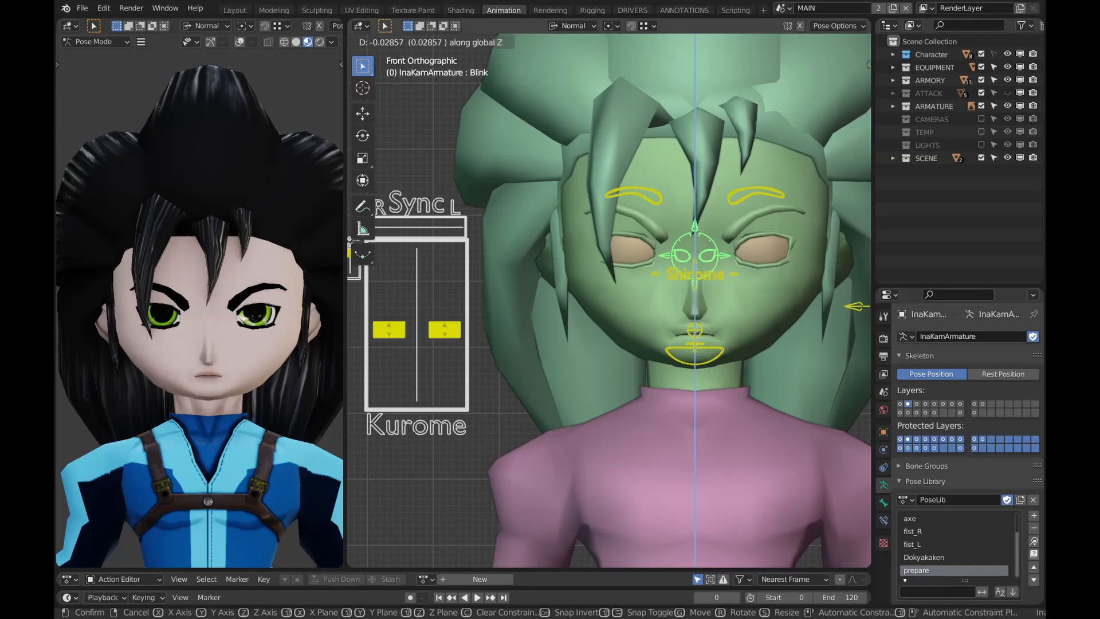
key("Escape")
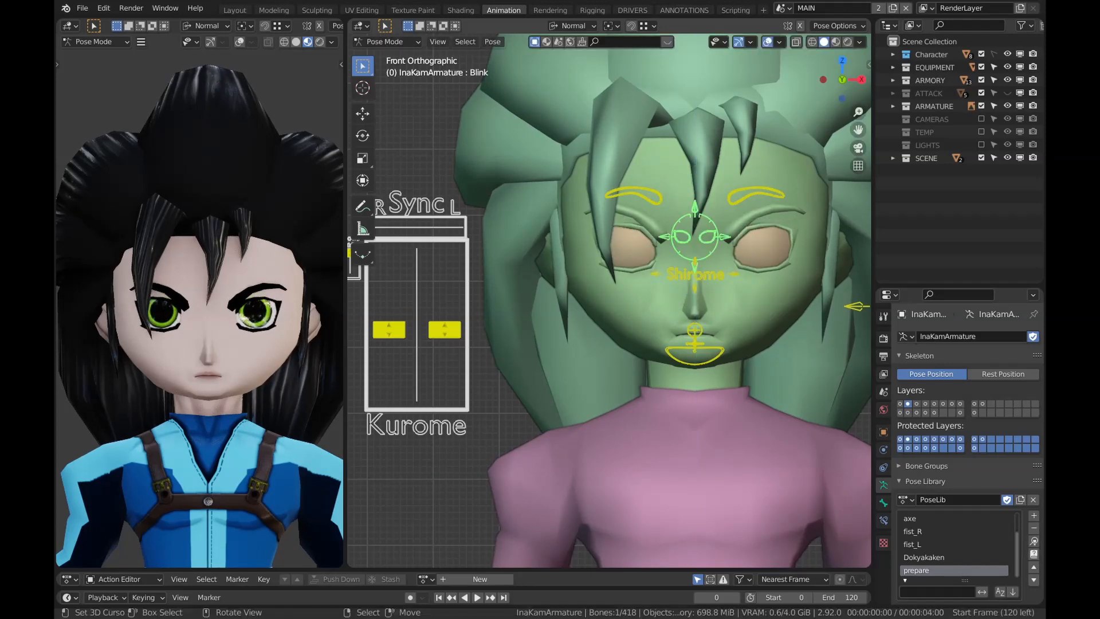
Try raising the Shirome eye control about 0.114 along the global Z axis and shifting it sideways about 0.024
left_click(695, 252)
key("g")
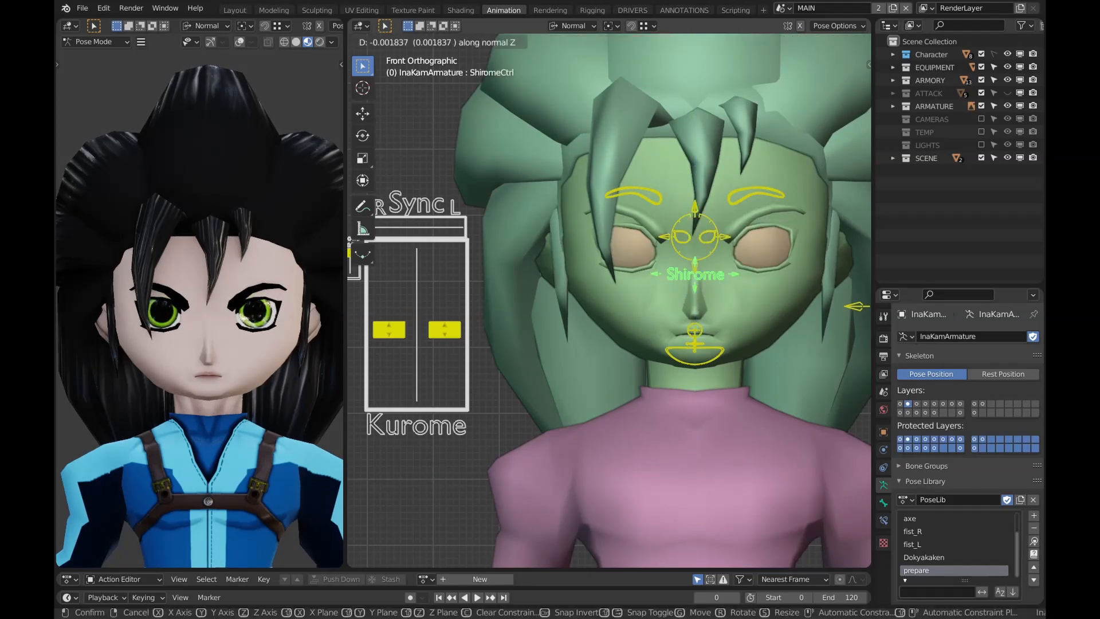
key("z")
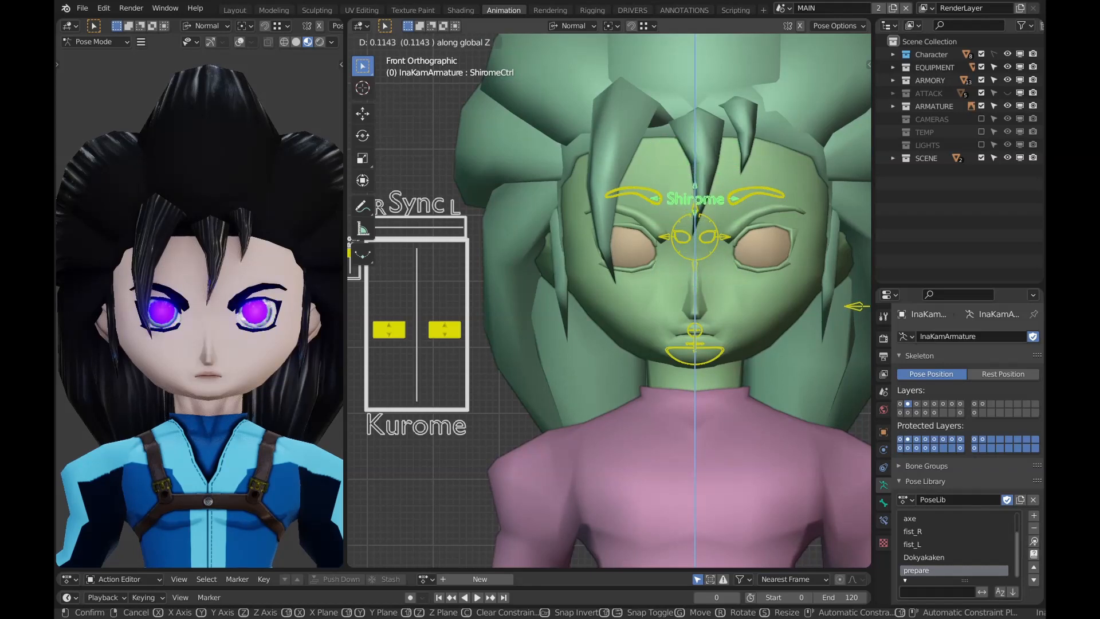
key("z")
key("z")
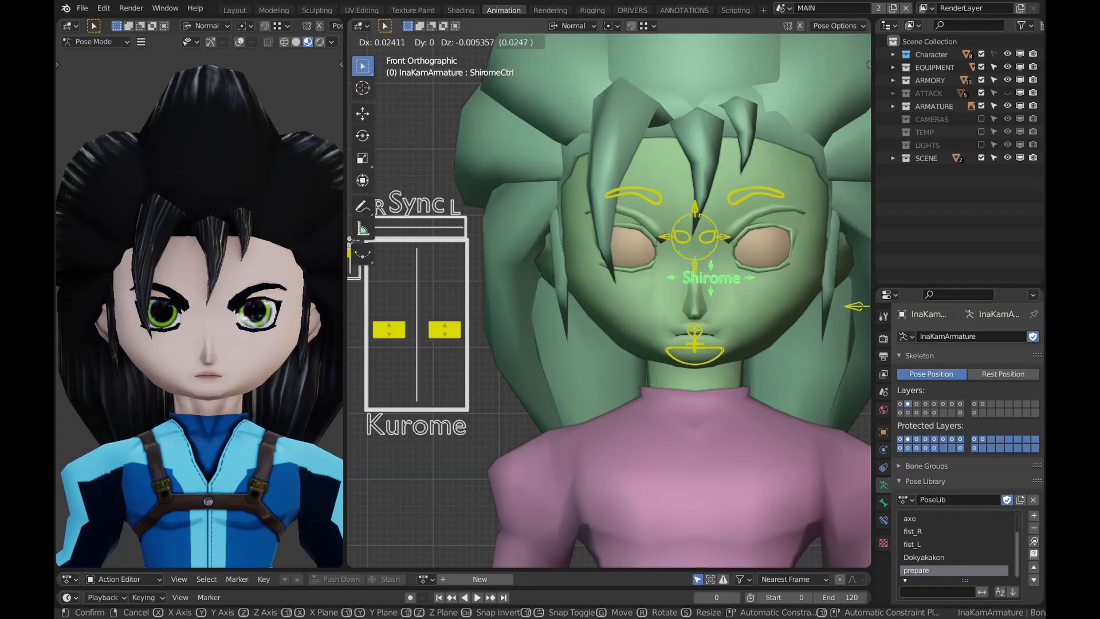
key("Return")
Try lowering the jaw control about 0.057 to open the mouth
right_click(695, 363)
key("g")
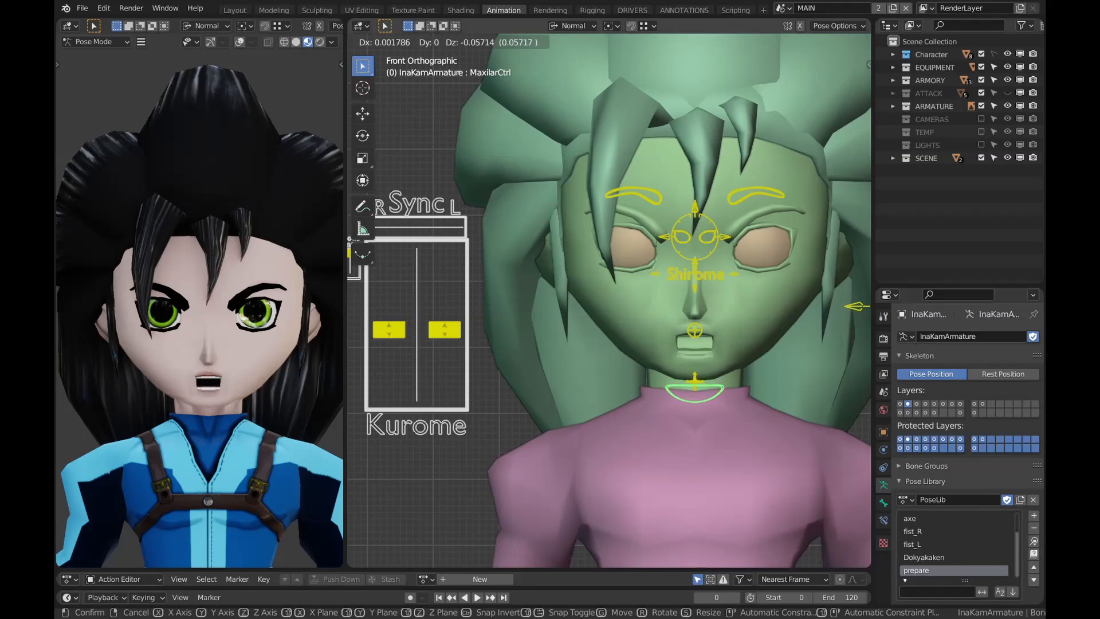
key("Escape")
Try raising the upper lip control about 0.011 and rotating it about -49 degrees
right_click(694, 331)
key("g")
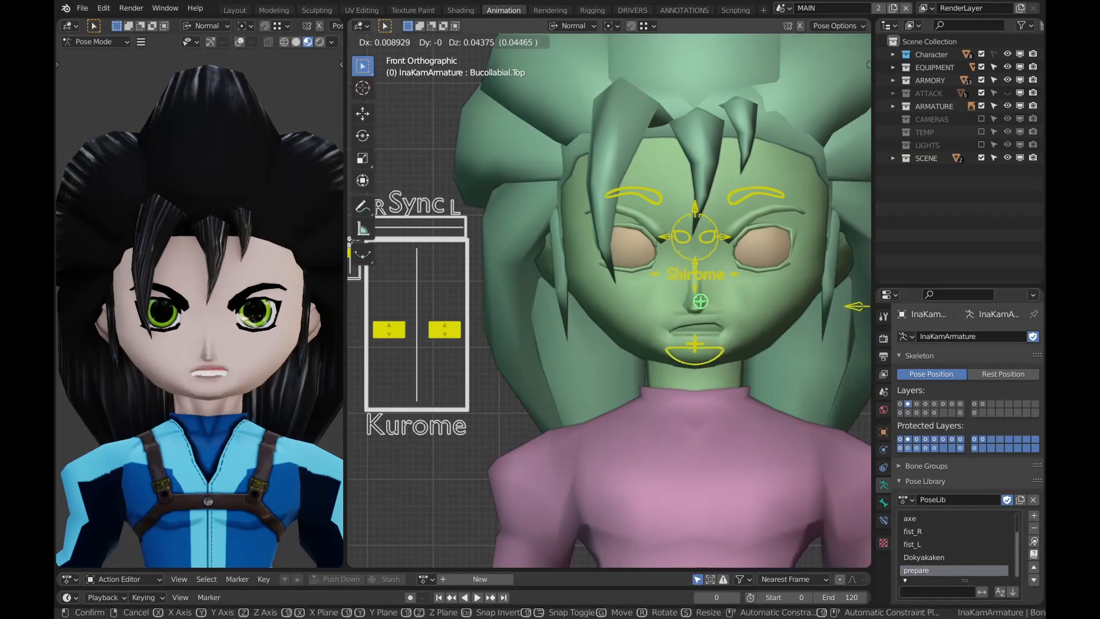
key("r")
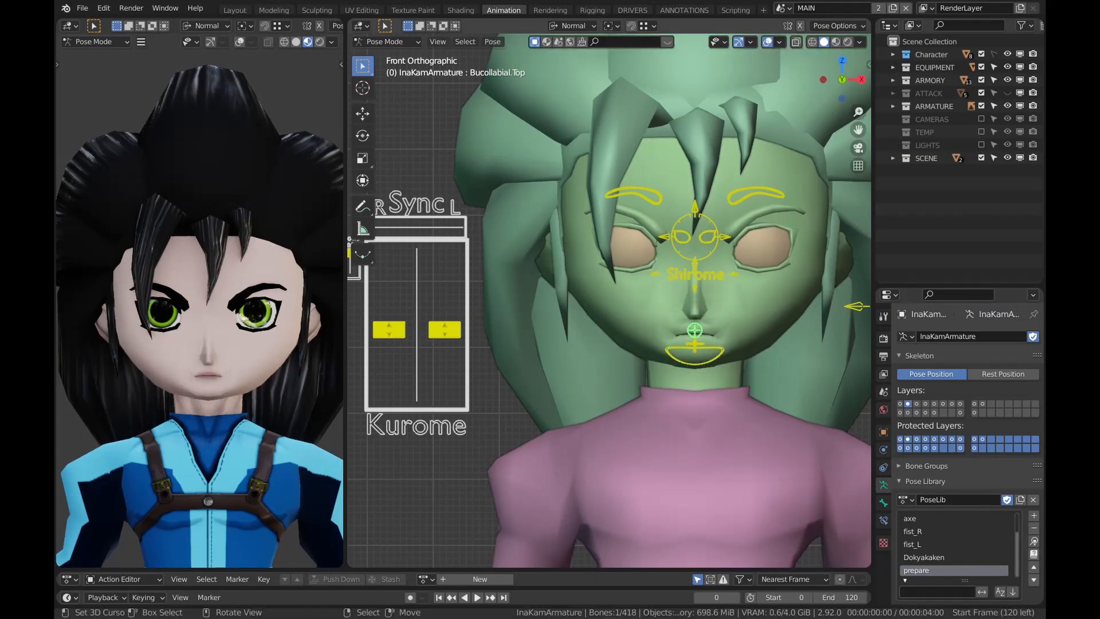
key("g")
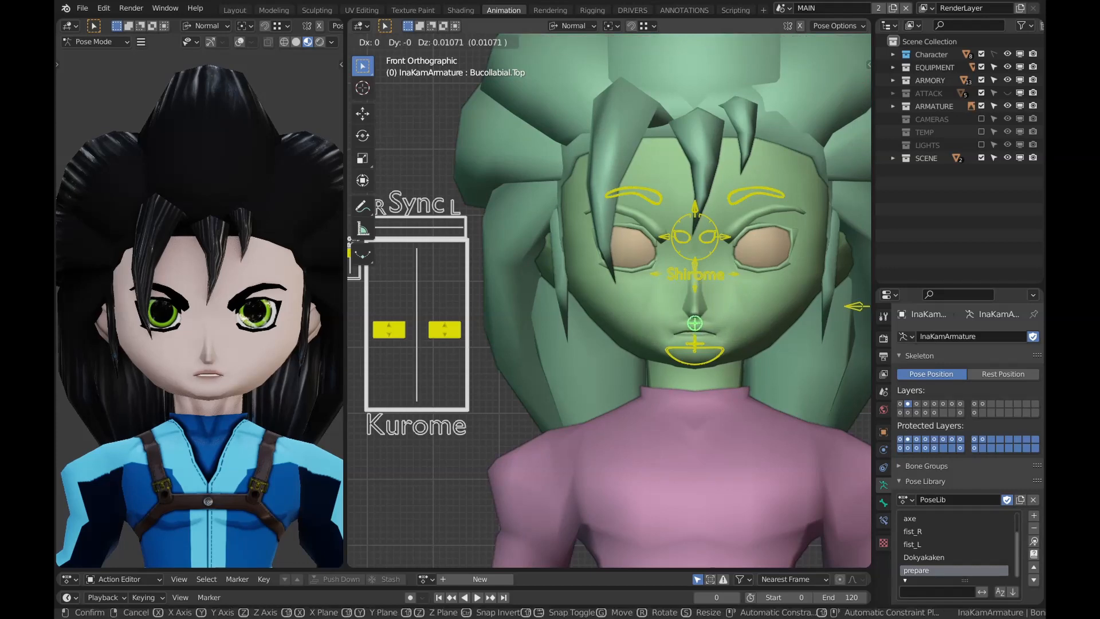
key("Return")
key("r")
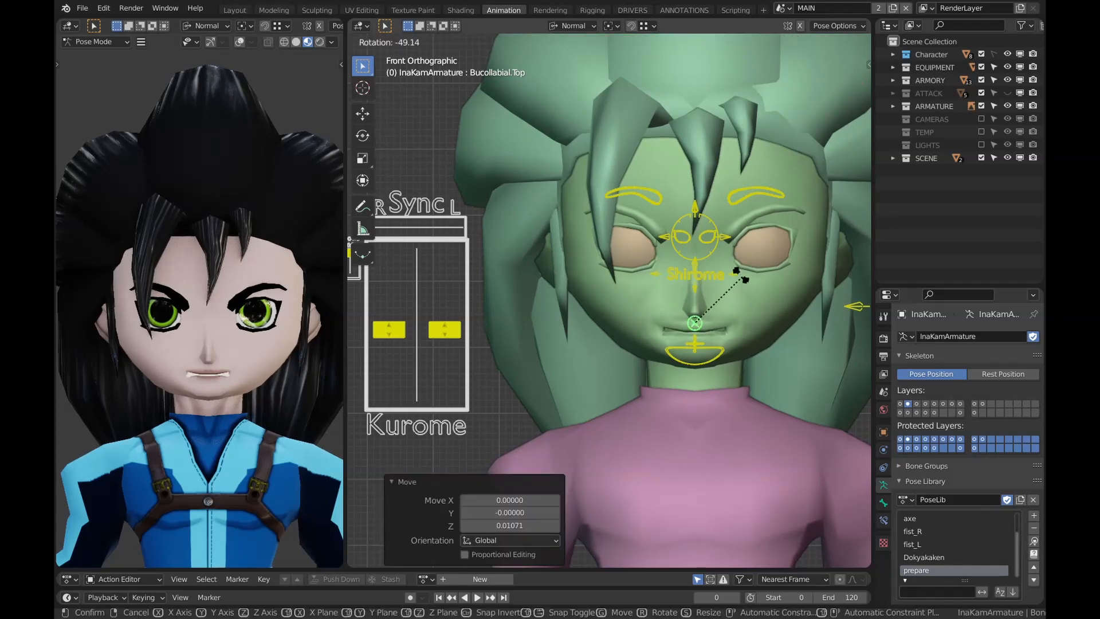
right_click(741, 276)
Try lowering the lower lip control about 0.038
left_click(694, 344)
key("g")
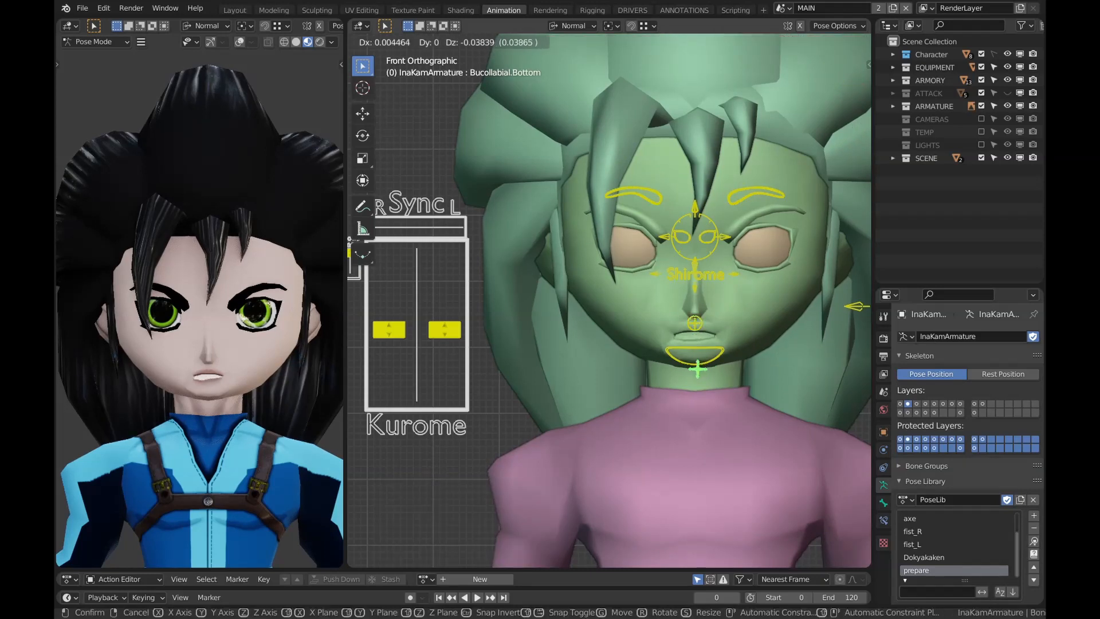
right_click(695, 344)
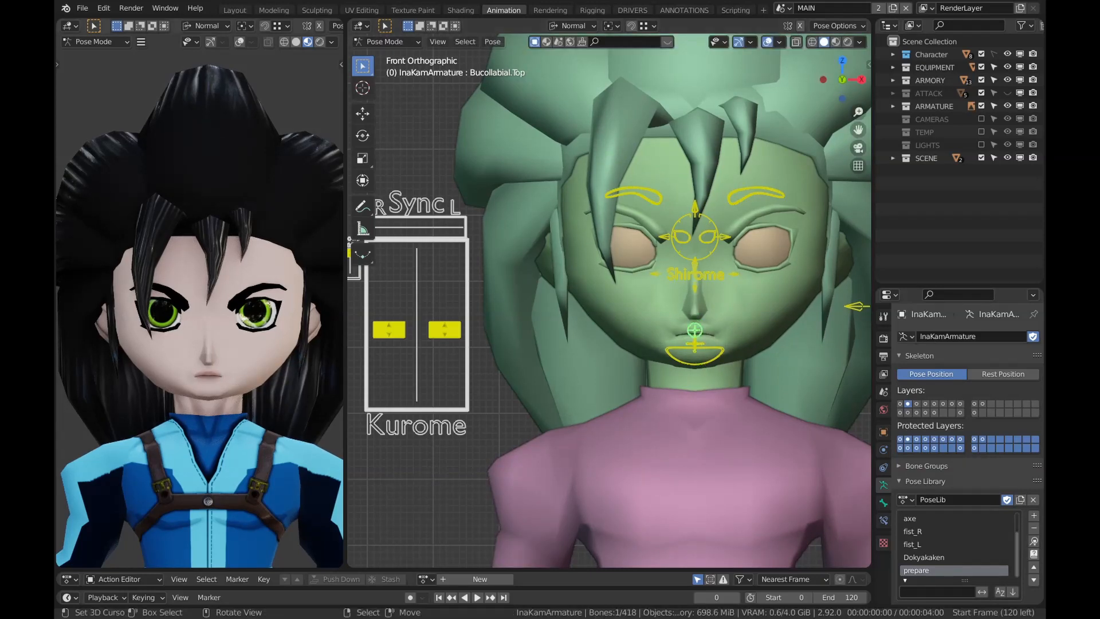
Reveal the red mouth deform bones alongside the facial controls and lower the jaw control to open the mouth
scroll(199, 301, "up", 6)
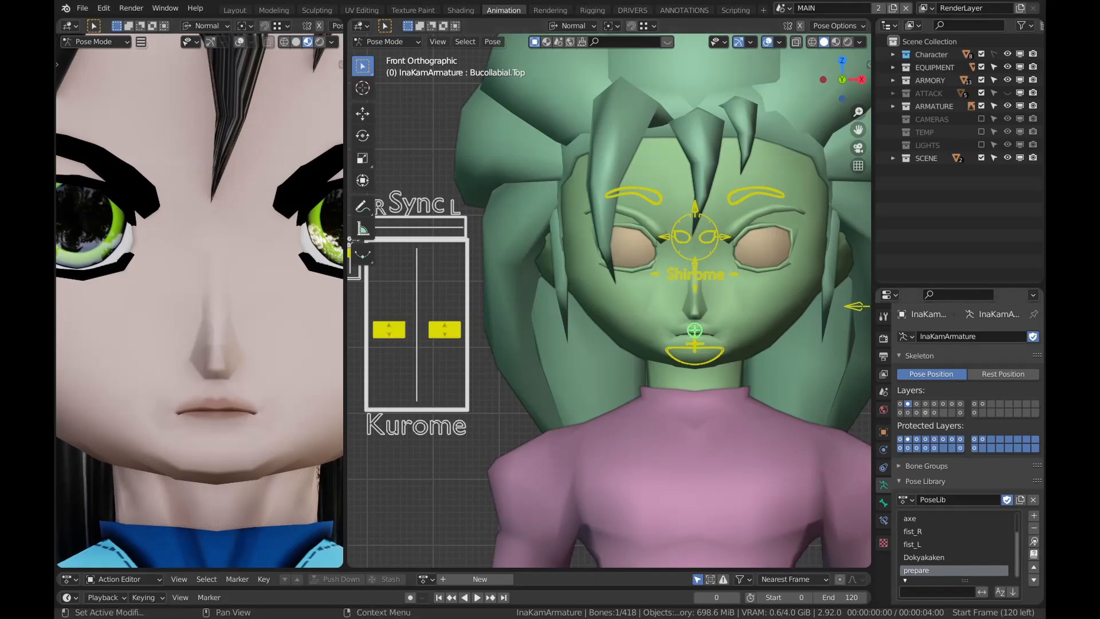
key("alt+h")
scroll(725, 304, "up", 5)
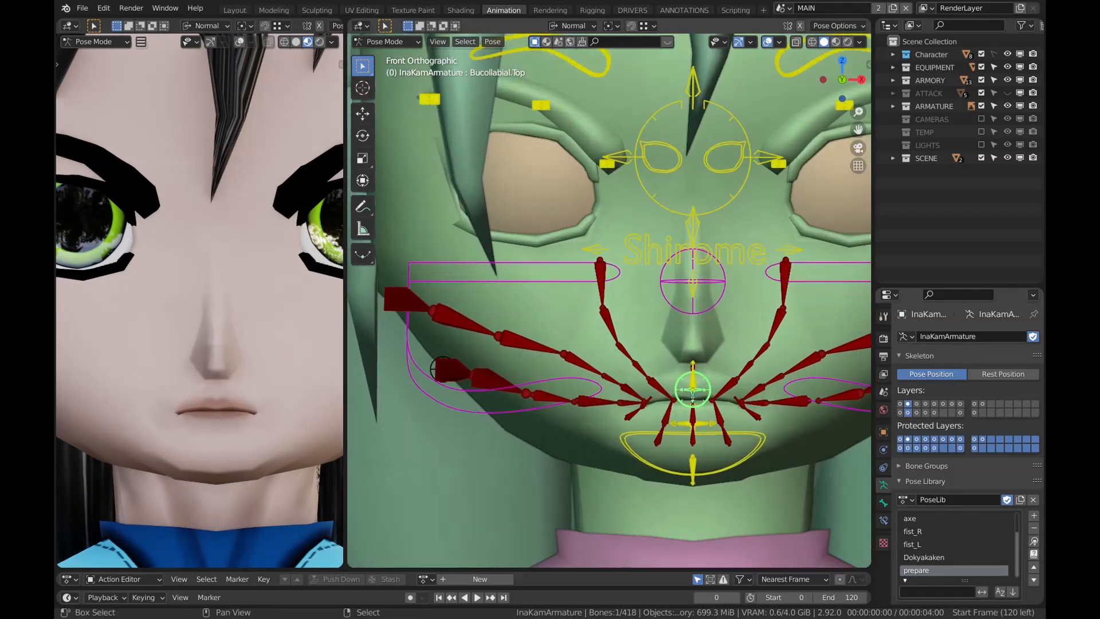
mouse_move(655, 438)
right_mouse_down()
mouse_move(655, 491)
mouse_move(650, 461)
mouse_move(700, 422)
mouse_move(659, 480)
mouse_move(692, 435)
mouse_move(654, 448)
right_mouse_up()
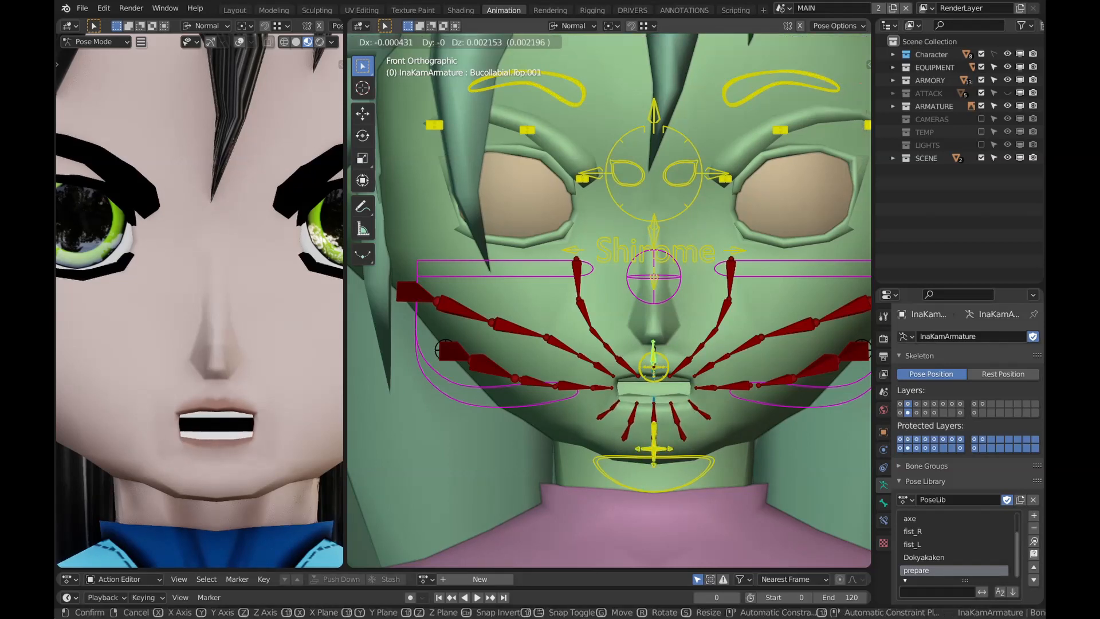
Try raising the upper lip control about 0.024 and rotating it about 5 degrees with the mouth open
right_click_drag(654, 365, 651, 334)
key("r")
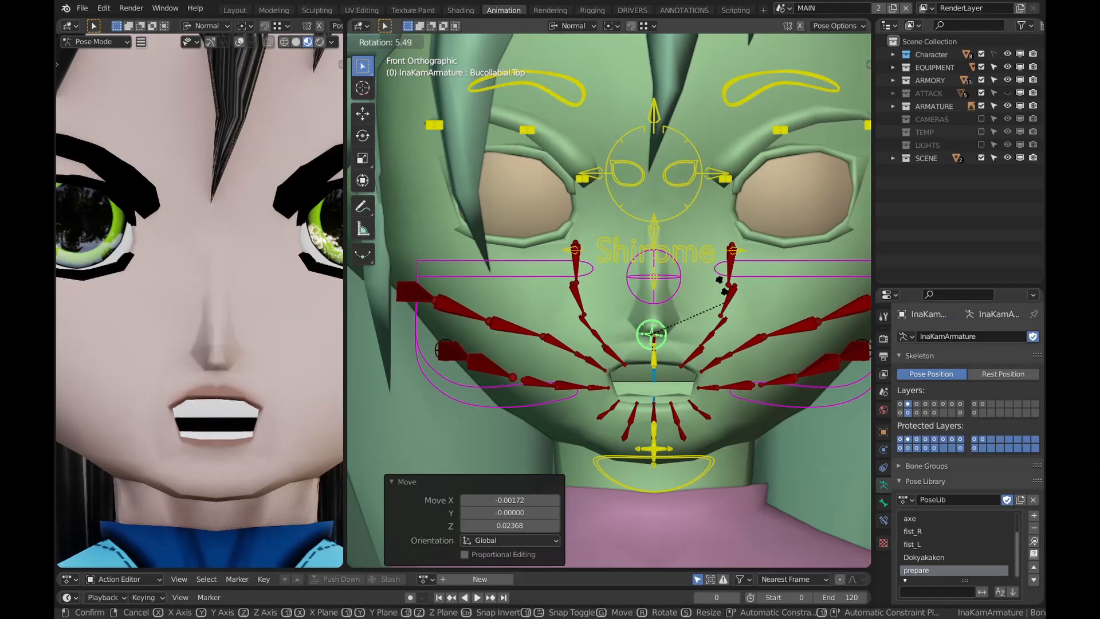
key("Escape")
key("ctrl+z")
Move the jaw control back up about 0.035 to close the mouth and show only the facial control layer
right_click_drag(653, 449, 656, 397)
left_click(907, 404)
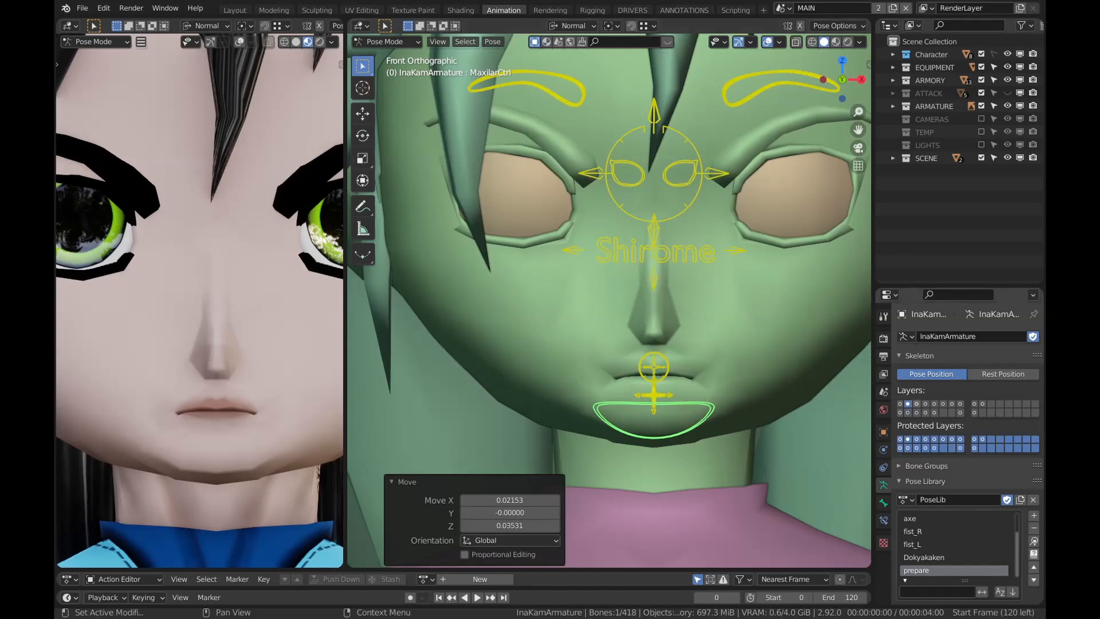
left_click(917, 405)
left_click(908, 404)
Try raising the left eyebrow control
middle_click_drag(745, 258, 731, 459, "shift")
scroll(668, 287, "down", 4)
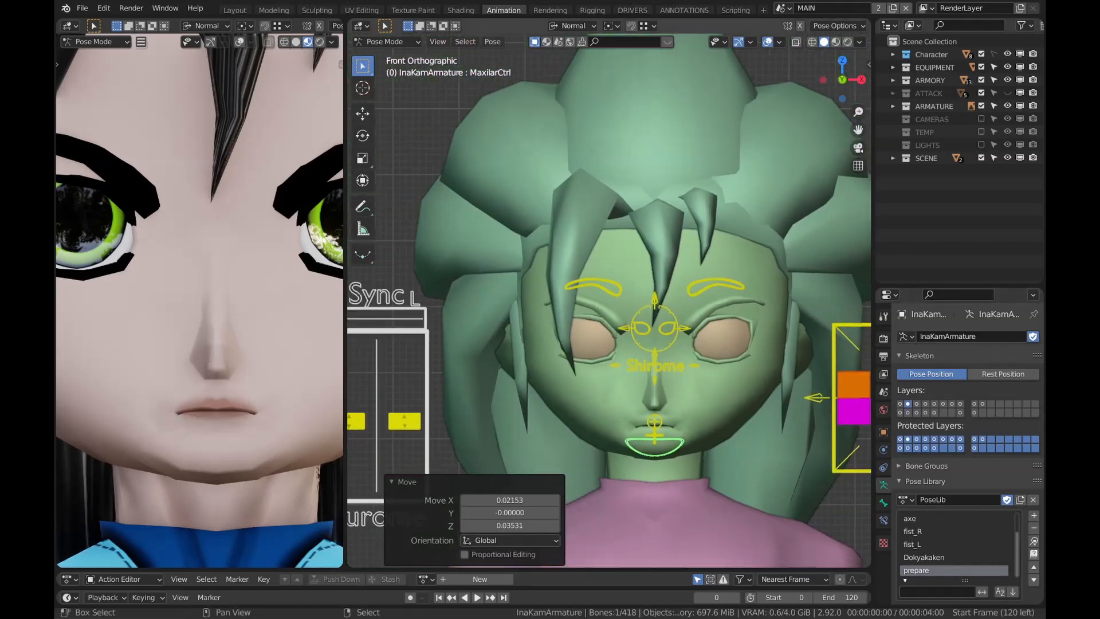
right_click_drag(716, 287, 715, 275)
key("Escape")
scroll(711, 281, "down", 1)
middle_click_drag(710, 280, 751, 275, "shift")
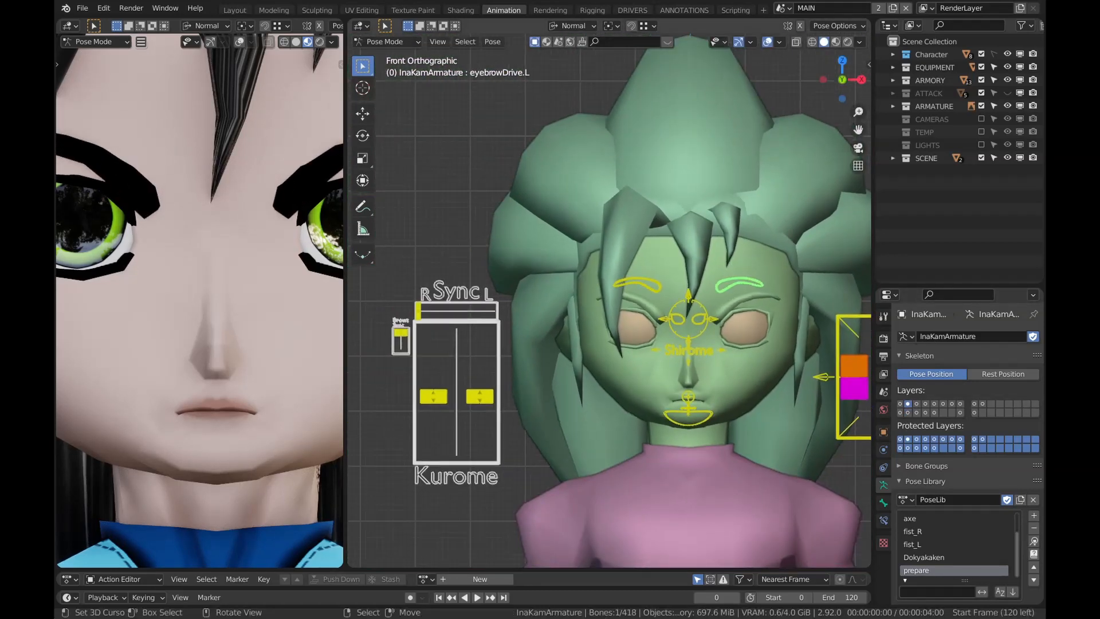
Test the left eyebrow control with the pupil Sync switch at the L end, and return the switch to the R end
right_click_drag(418, 310, 495, 310)
right_click_drag(739, 283, 714, 280)
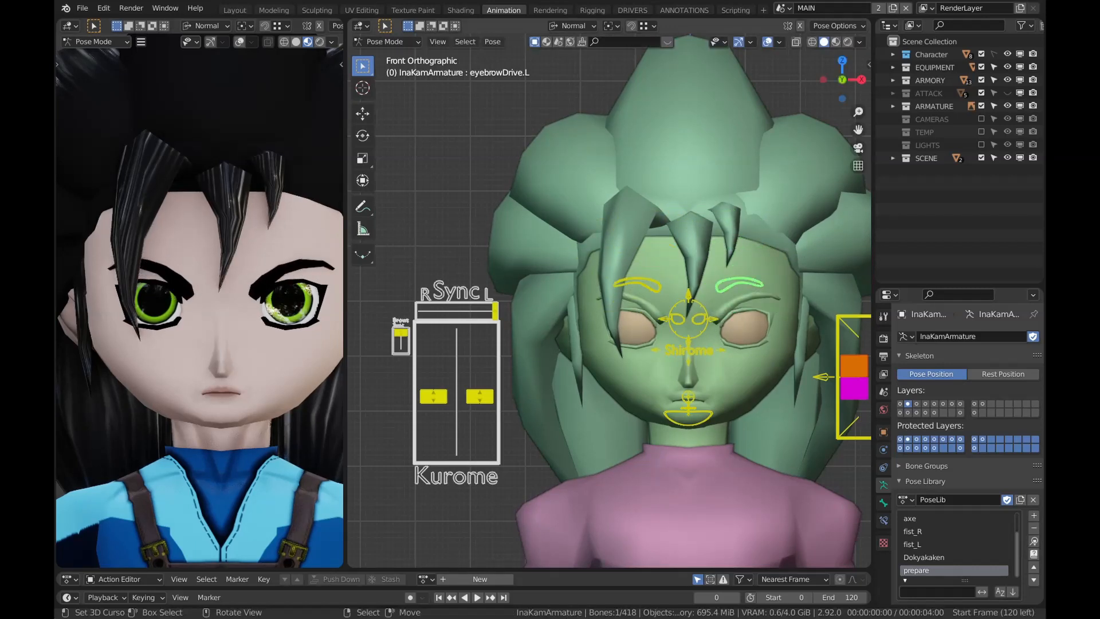
right_click_drag(495, 310, 418, 310)
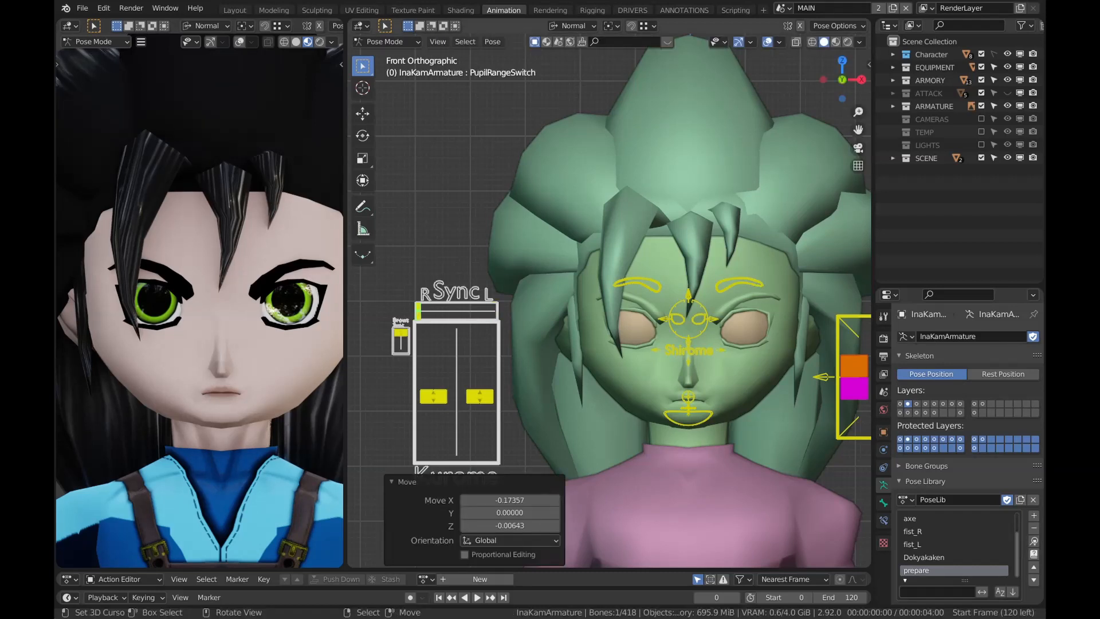
Slide the eyebrow mirror switch to the lower end of its track to unlink the eyebrows
right_click(401, 332)
key("g")
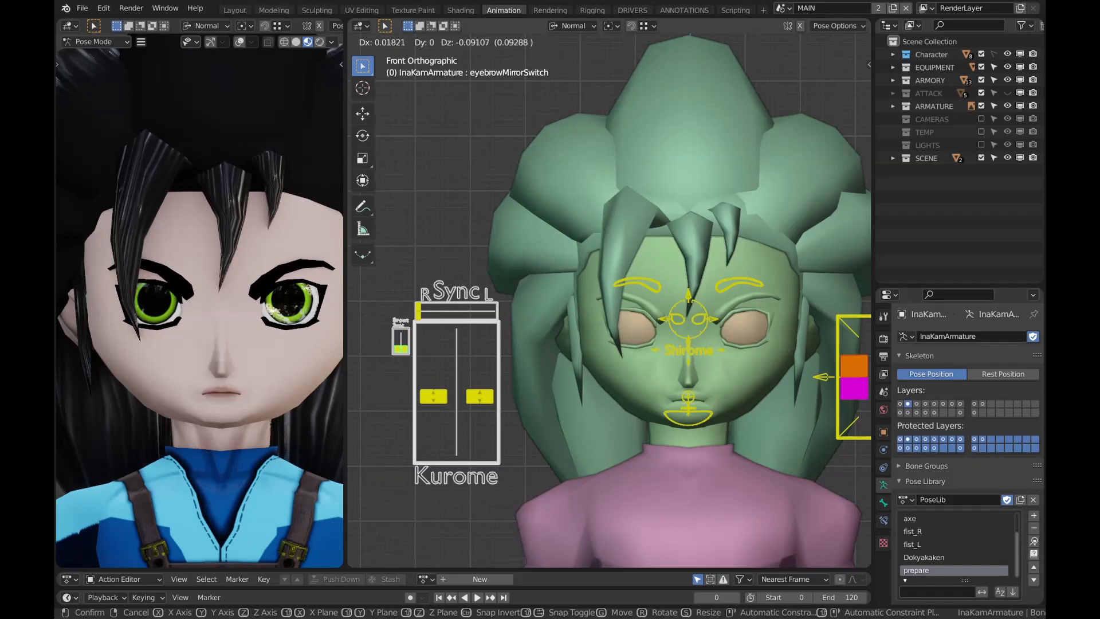
key("Return")
Try raising the left eyebrow control about 0.023 and the right one about 0.049, independently of each other
right_click(739, 281)
key("g")
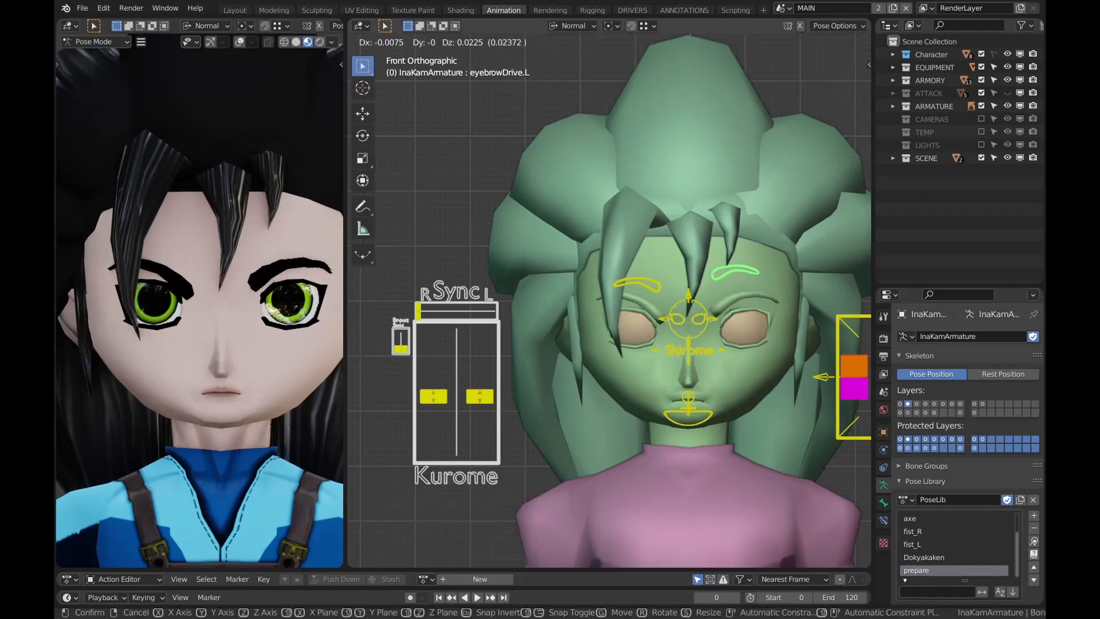
key("Escape")
right_click(637, 284)
key("g")
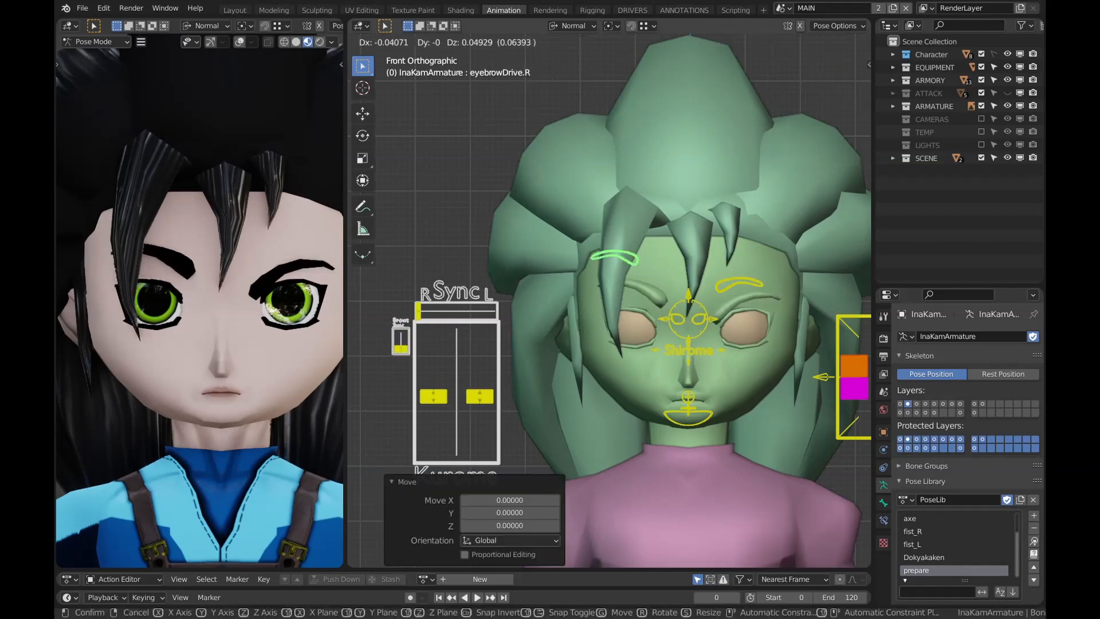
key("Escape")
Slide the eyebrow mirror switch back to the upper end of its track
right_click(740, 283)
key("g")
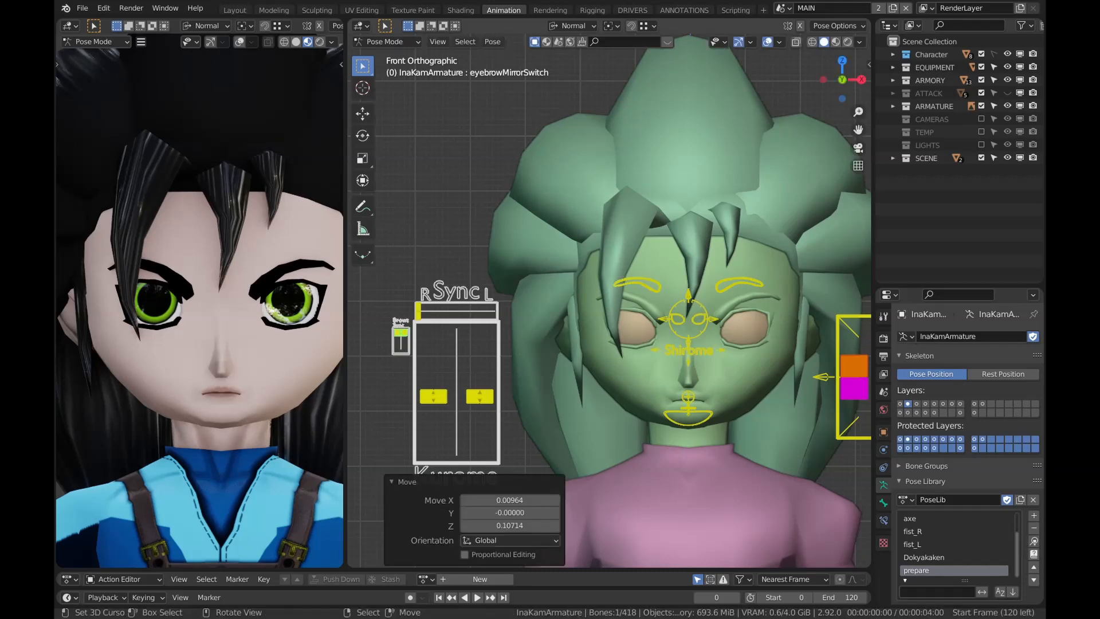
key("Escape")
right_click(400, 334)
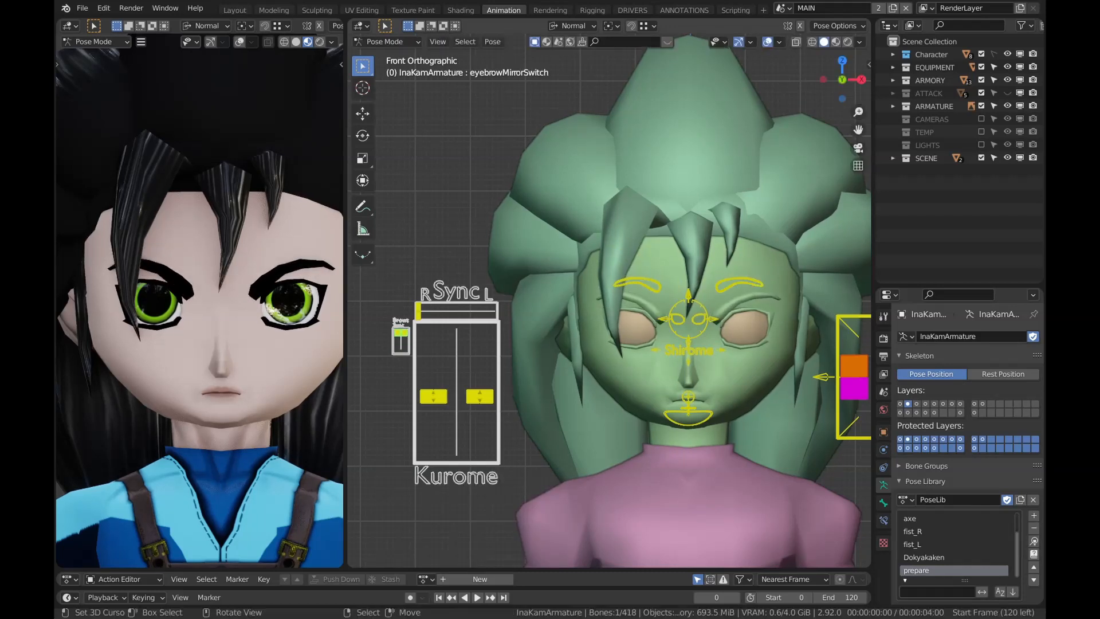
Try raising the left pupil control about 0.042 and the right one about 0.075 on the Kurome board
right_click(480, 396)
key("g")
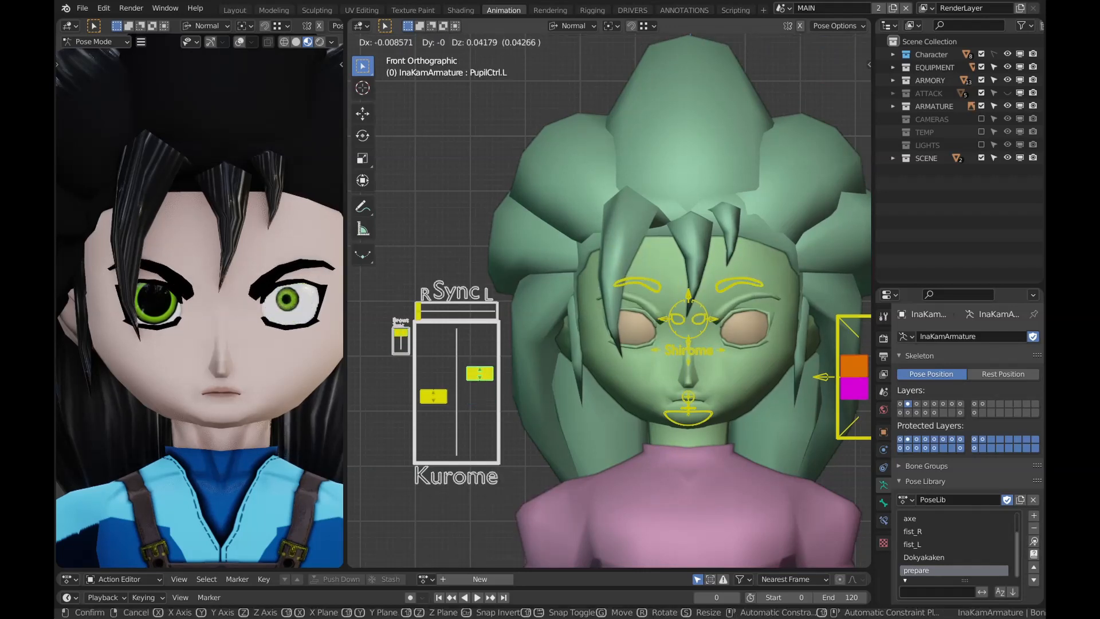
key("Escape")
right_click(434, 396)
key("g")
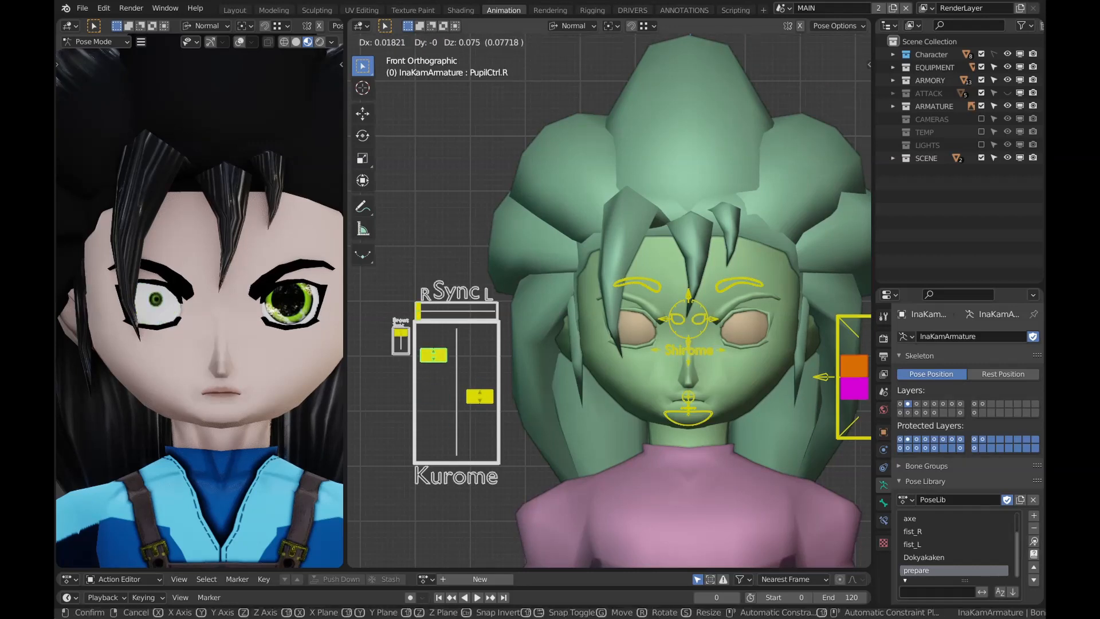
key("Escape")
Slide the Sync switch above the Kurome board to its L end
right_click(419, 310)
key("g")
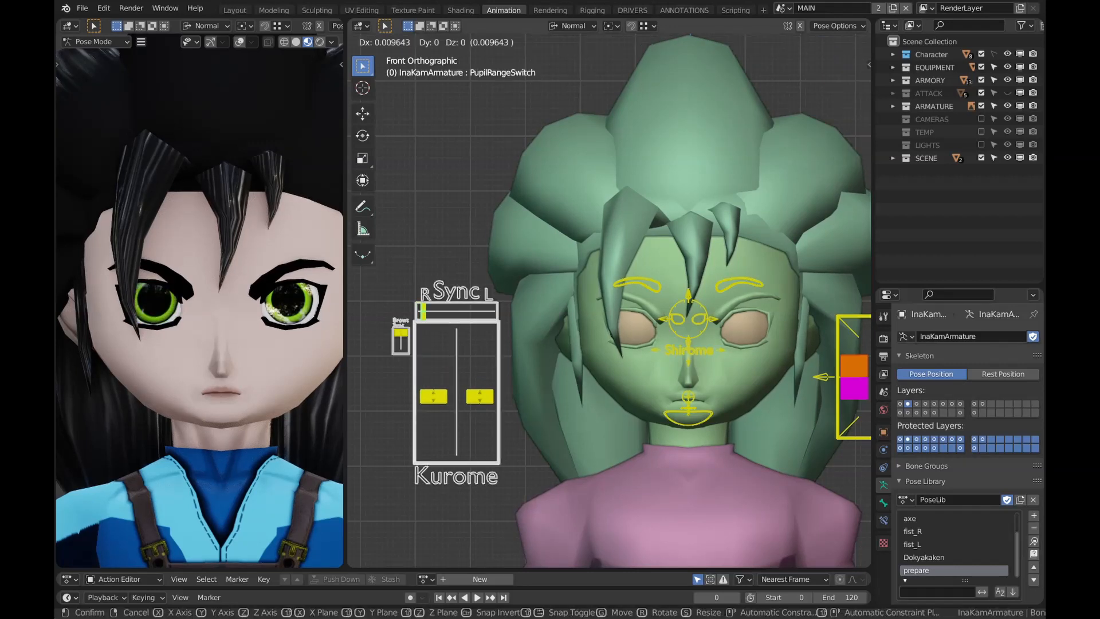
key("Return")
Try lowering the left pupil control about 0.125 and inspect both eyes from different angles, undoing the move
right_click(479, 396)
key("g")
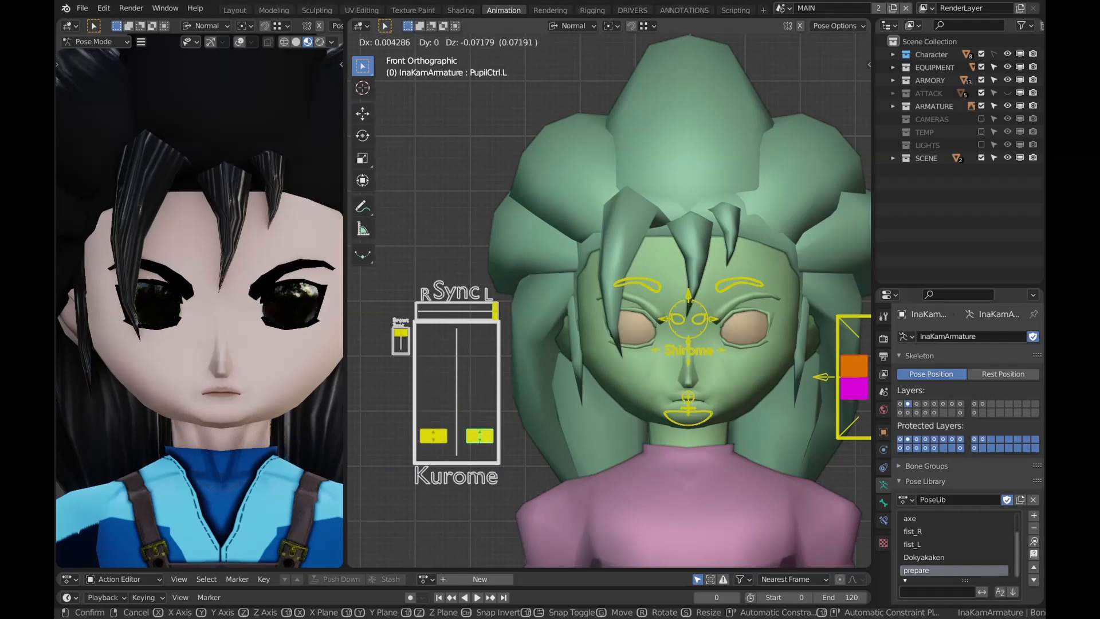
key("Return")
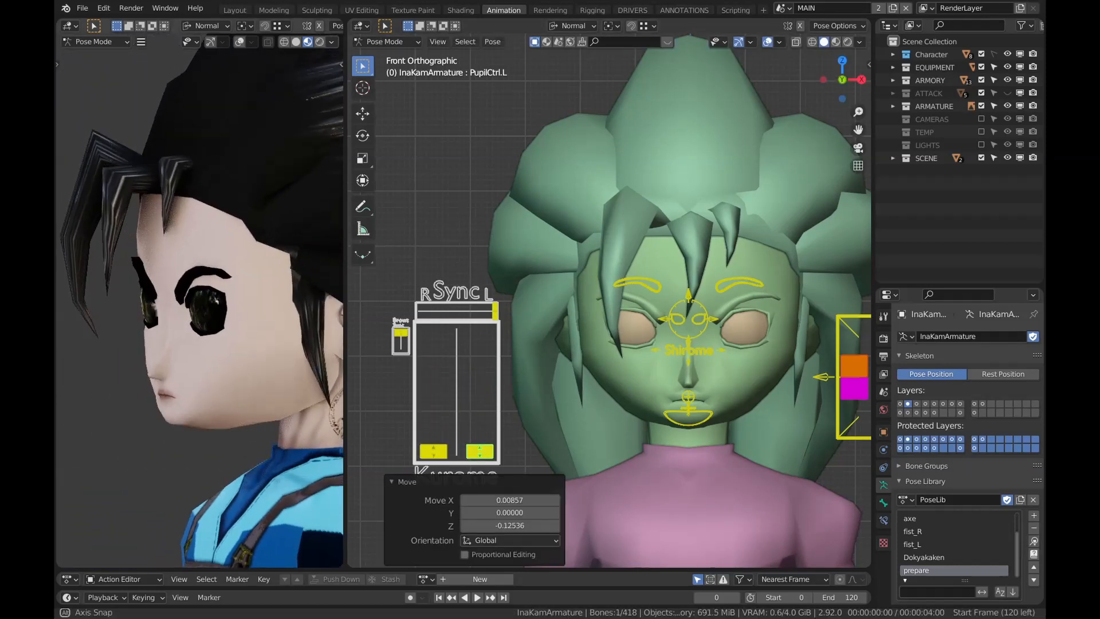
middle_click_drag(200, 310, 191, 310)
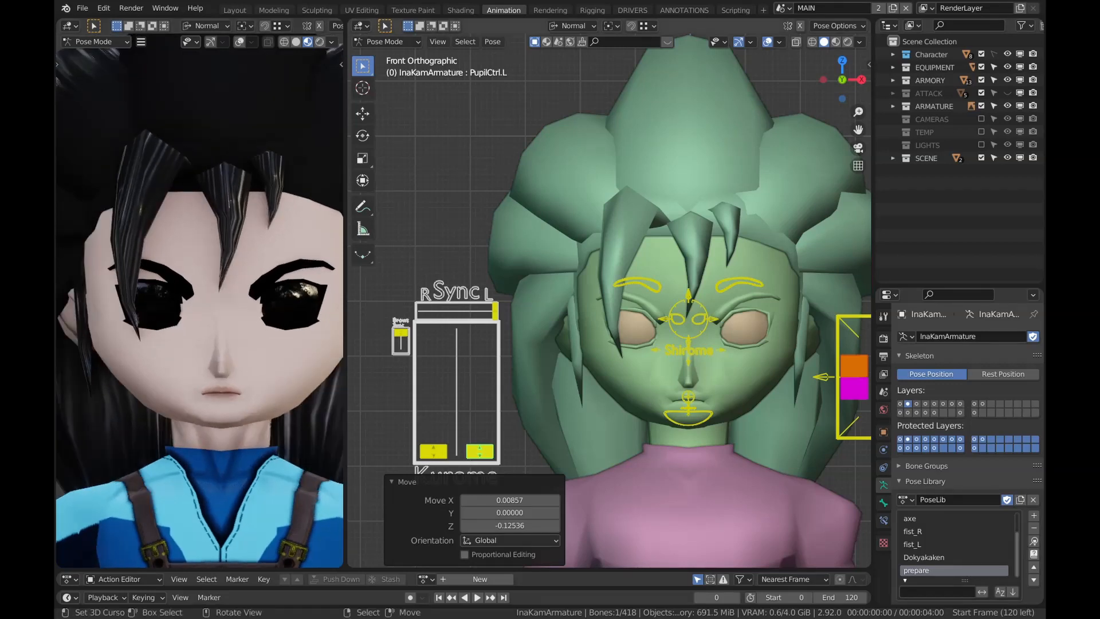
key("ctrl+z")
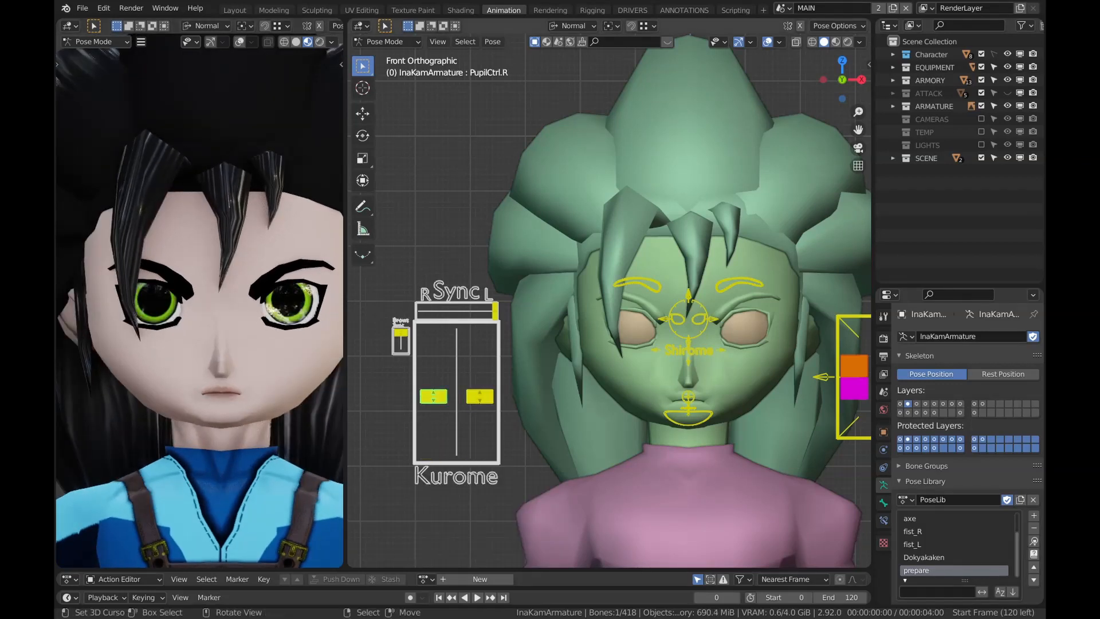
Lower the MaxilarCtrl jaw control below the chin to open the character's mouth
middle_click_drag(688, 309, 539, 299, "shift")
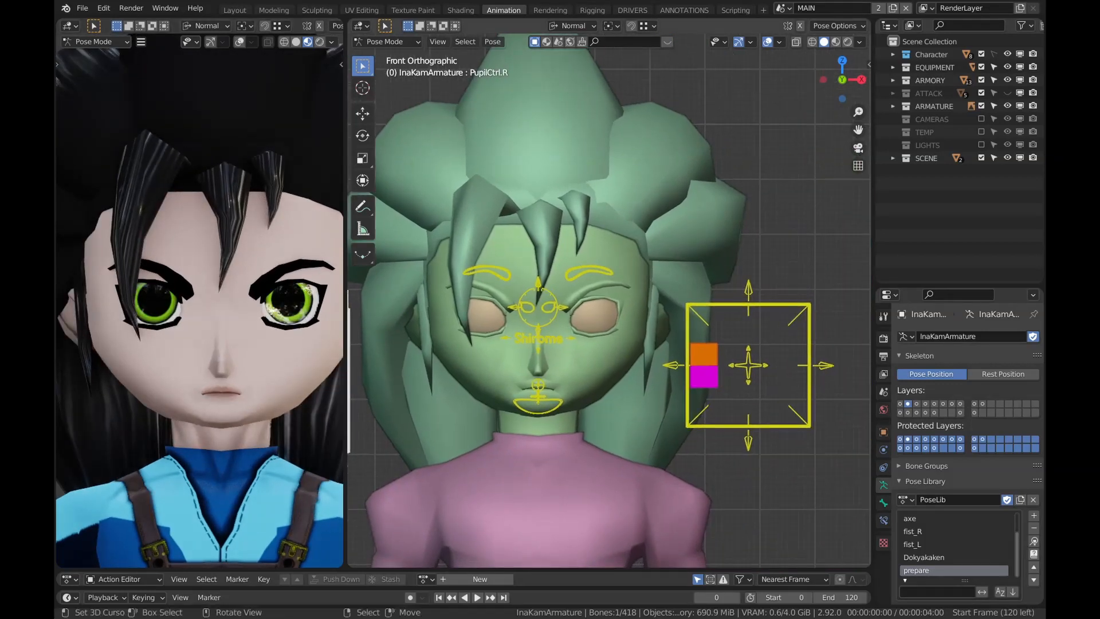
left_click(538, 396)
scroll(504, 424, "up", 3)
key("g")
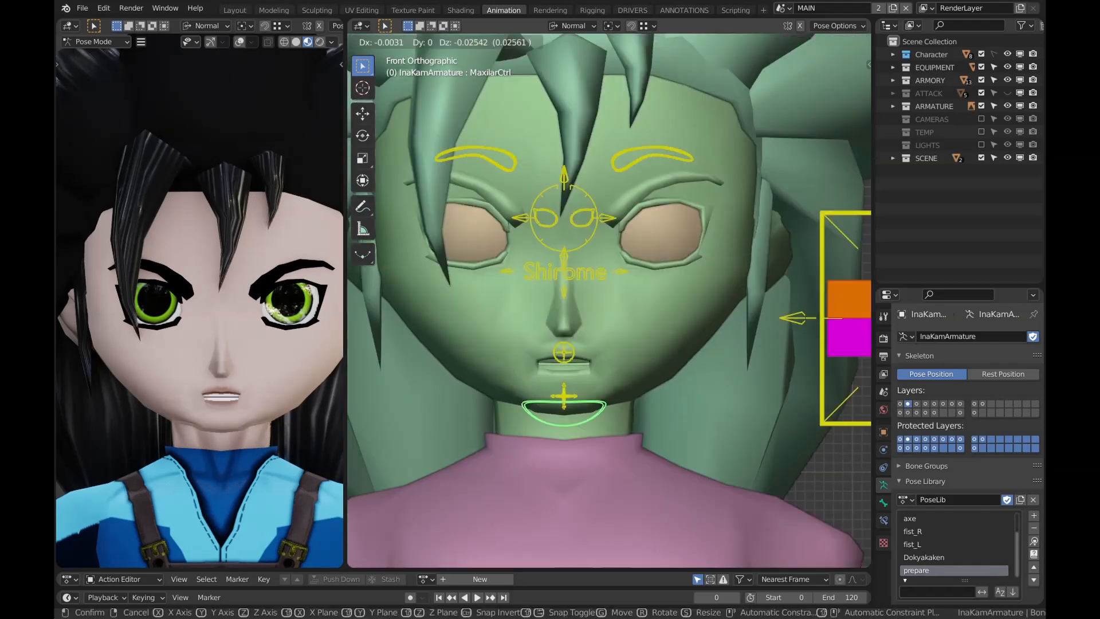
left_click(564, 450)
Try moving TeethCtrl about -0.09 on X and 0.07 on Z inside its square board, and reset its position
middle_click_drag(688, 344, 541, 363, "shift")
right_click(781, 337)
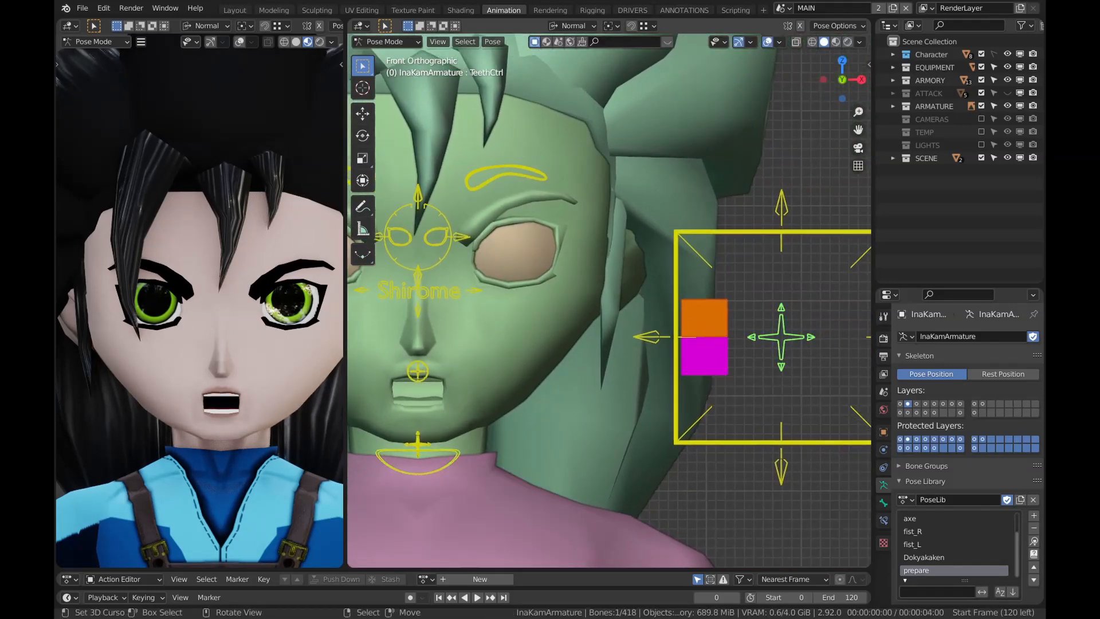
key("g")
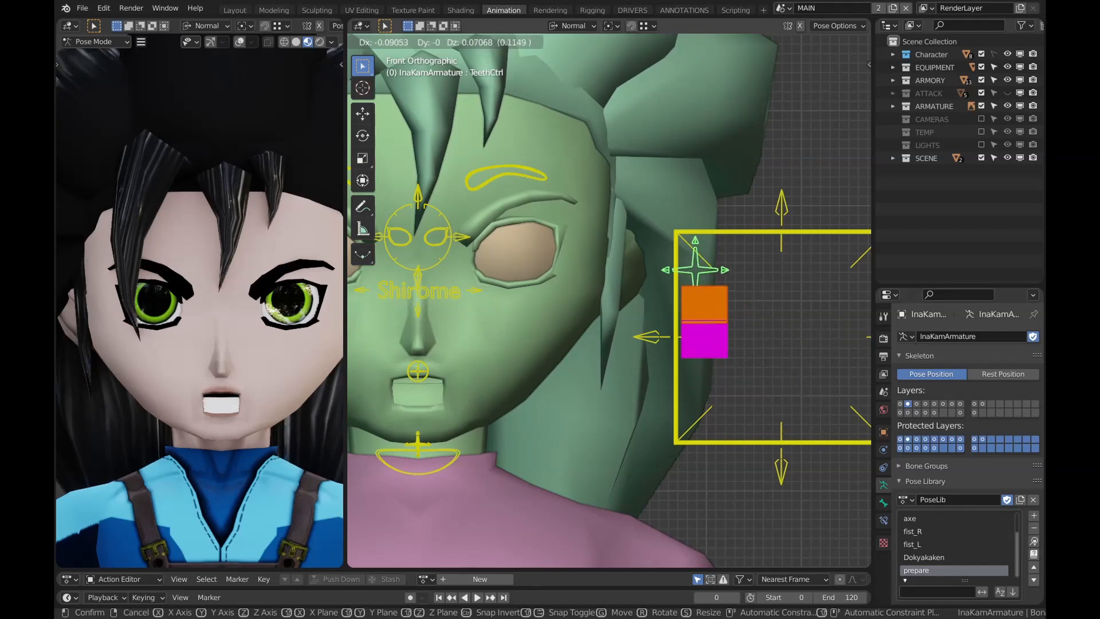
key("Return")
scroll(609, 301, "down", 5)
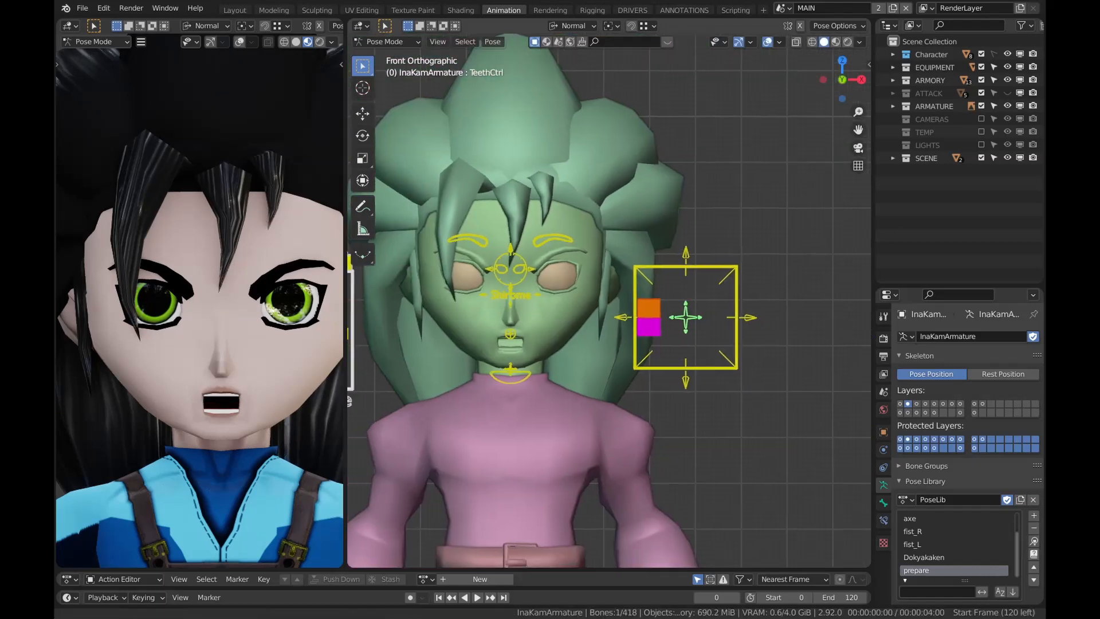
scroll(200, 304, "down", 1)
key("alt+g")
Save the file and raise the MaxilarCtrl jaw control about 0.085 to close the mouth
key("ctrl+s")
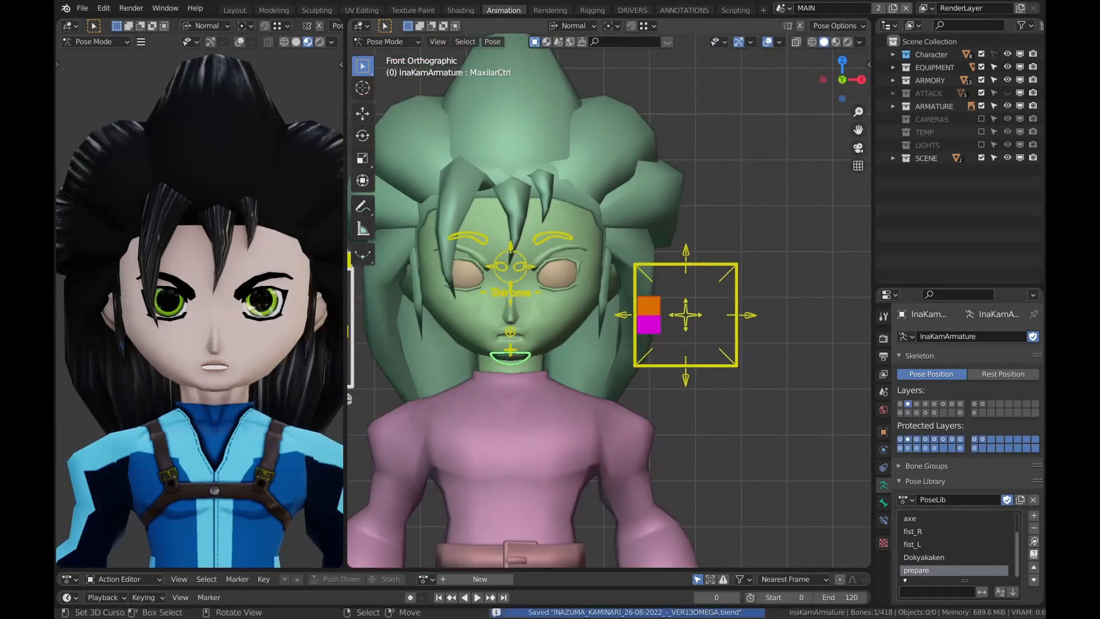
key("g")
key("Return")
Display the armature's third bone layer with the hair controls instead of the facial ones, and view the character from the side
left_click(917, 404)
scroll(609, 301, "down", 1)
scroll(199, 303, "down", 2)
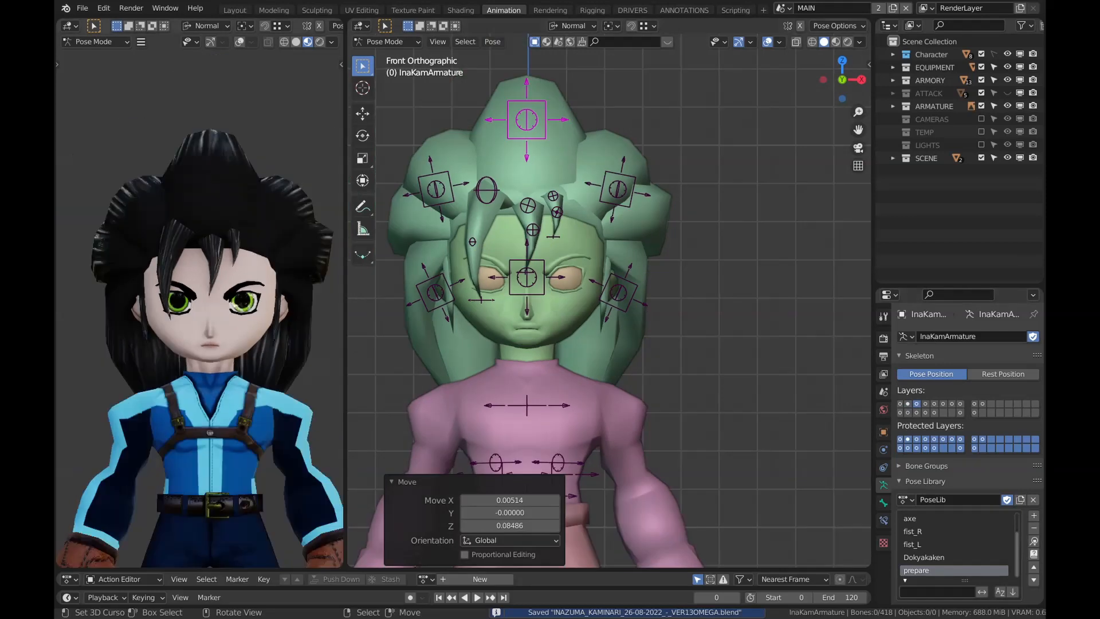
middle_click_drag(252, 303, 183, 308)
middle_click_drag(602, 310, 504, 299)
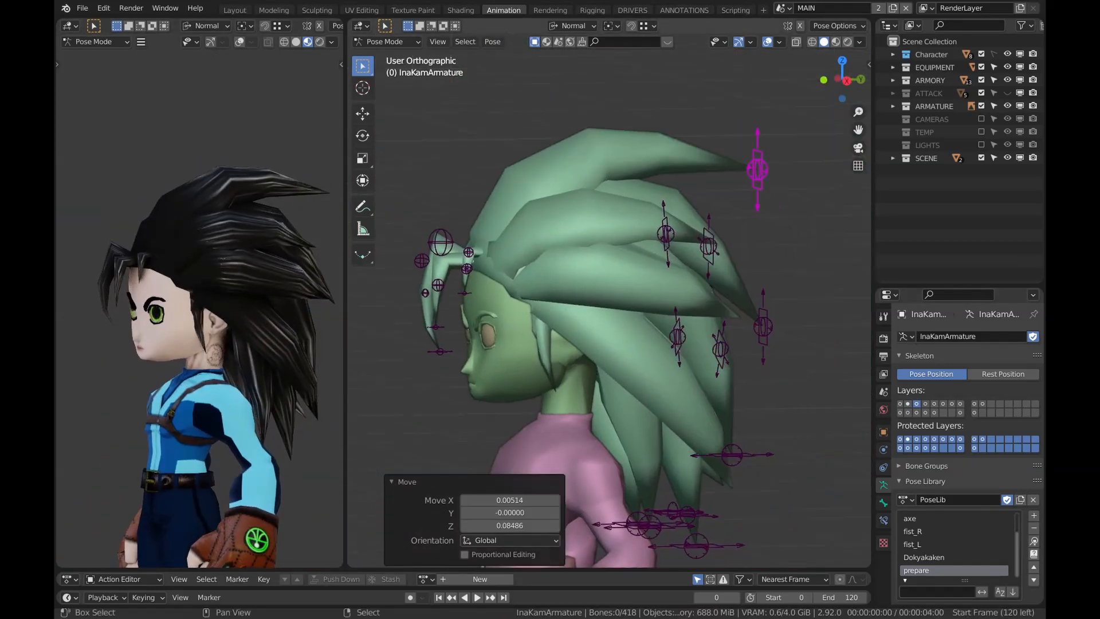
Try rotating the IkHairCentralA control from two different viewing angles
left_click(758, 169)
key("g")
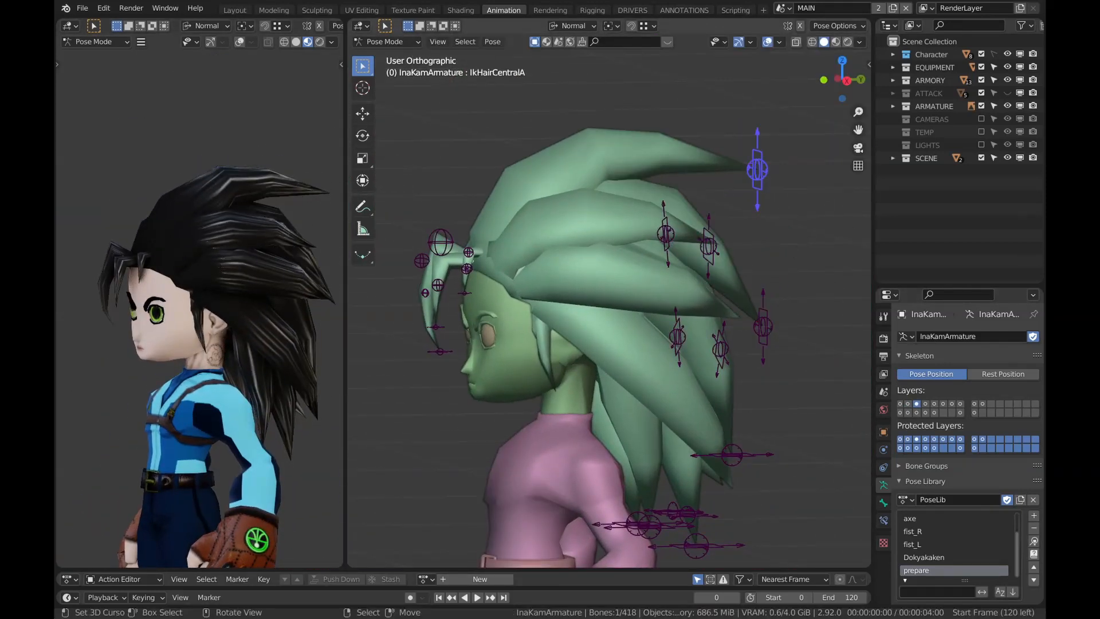
key("r")
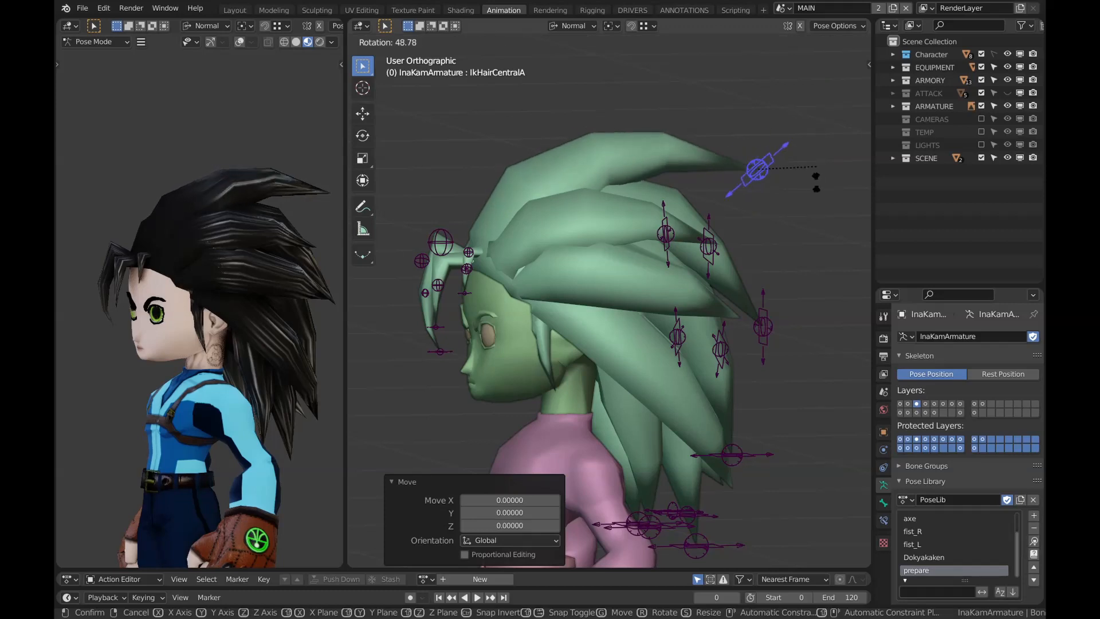
key("Escape")
middle_click_drag(504, 299, 573, 299)
key("r")
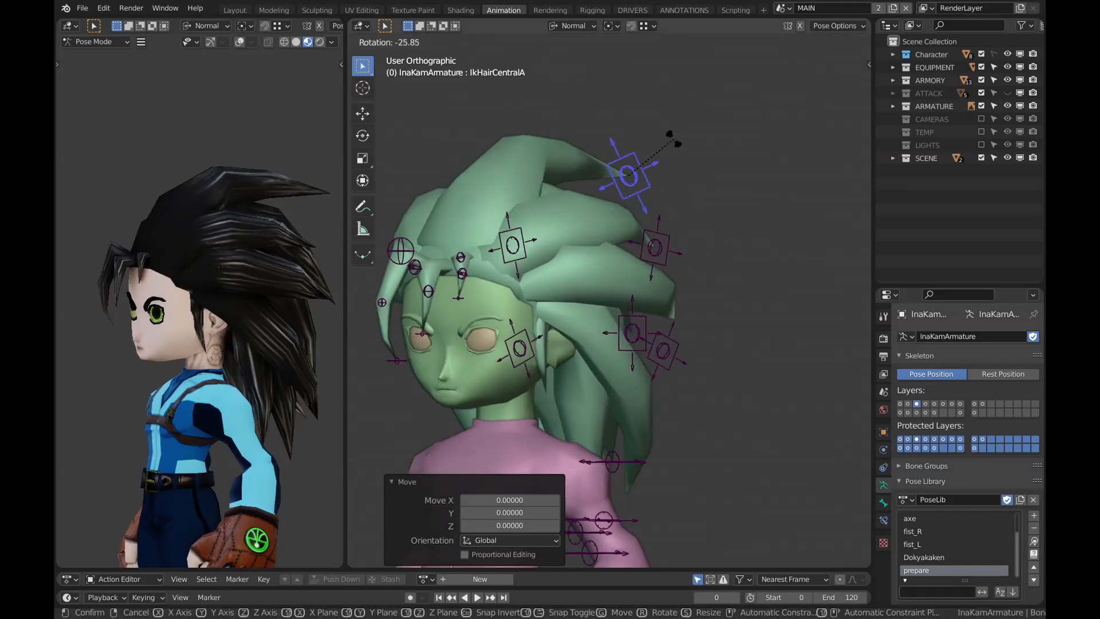
key("Escape")
In the right side view, select all the rear hair controls together and raise them about 0.15
middle_click_drag(668, 143, 585, 152)
middle_click_drag(656, 450, 653, 400, "shift")
left_click_drag(653, 401, 781, 499)
key("b")
left_click_drag(687, 150, 778, 412)
key("g")
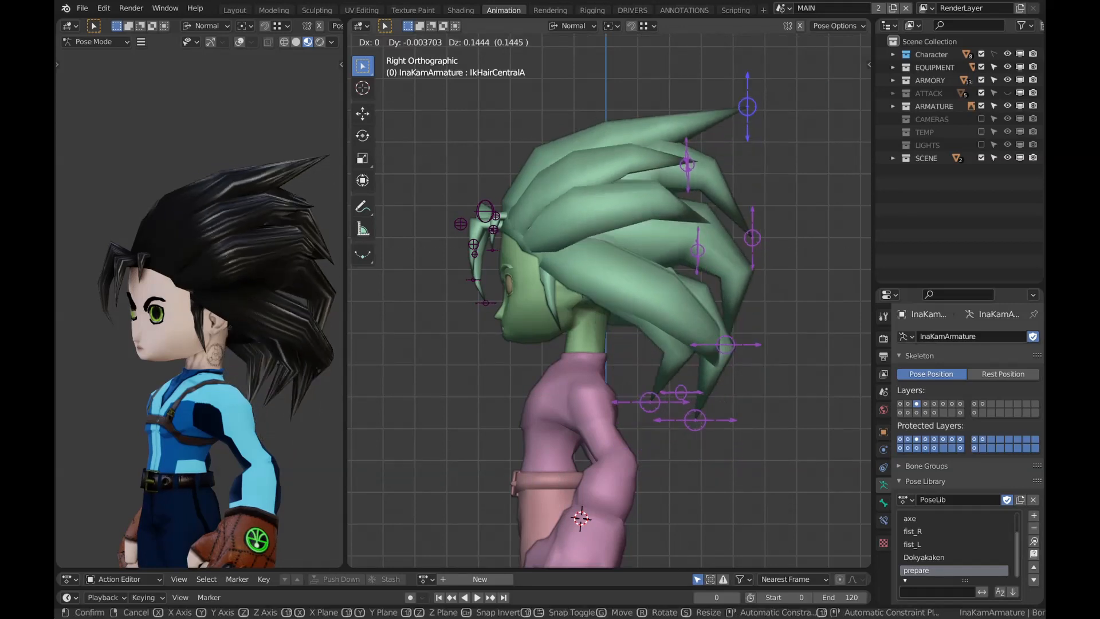
left_click(775, 363)
Spread the upper hair one control at a time, moving IkHairA.L up and forward and the three controls below it up and back
key("alt+a")
left_click_drag(686, 161, 641, 97)
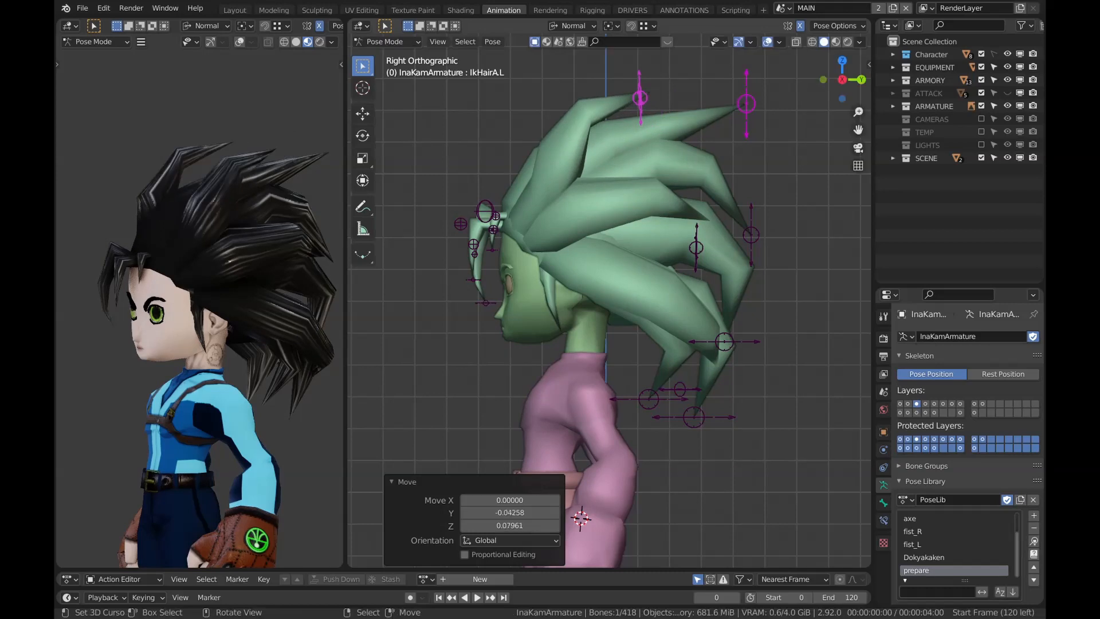
left_click_drag(751, 235, 776, 176)
left_click_drag(696, 247, 726, 232)
left_click_drag(724, 342, 784, 306)
Rotate the IkHairCentral.007 control at the lower back hair and move it about 0.044 on Y and 0.235 on Z
left_click_drag(694, 416, 768, 383)
key("r")
left_click(836, 345)
key("g")
left_click(851, 271)
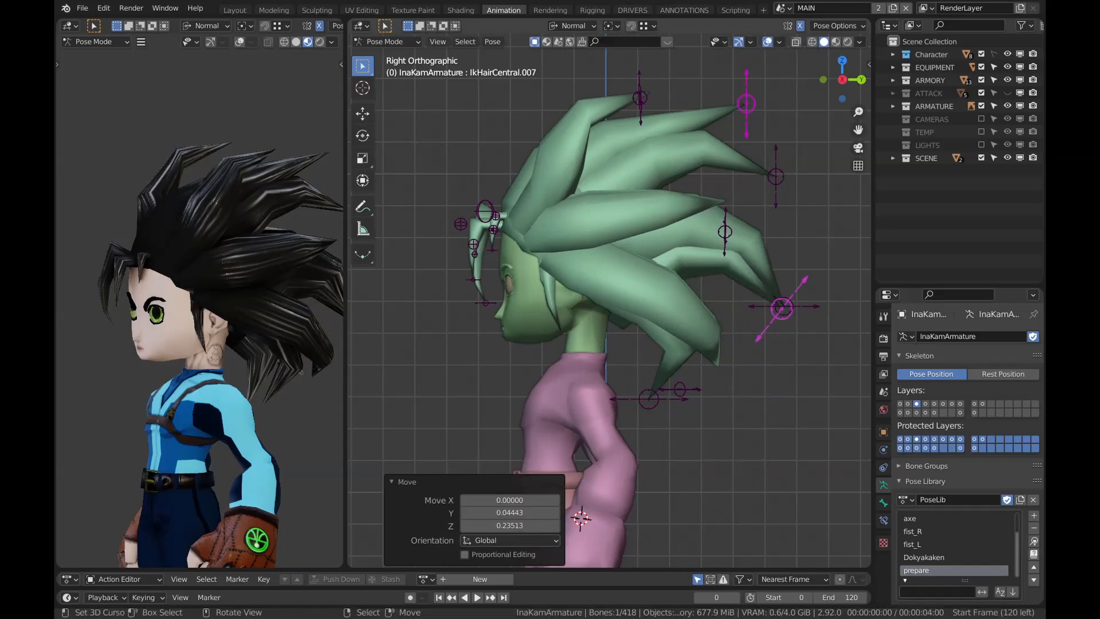
Move IkHairC.L up and back in the side view, shift it sideways, and push it about 0.111 along its Y axis
left_click(680, 389)
key("g")
left_click_drag(680, 390, 730, 326)
middle_click_drag(729, 326, 667, 344)
left_click_drag(723, 323, 689, 327)
key("x")
middle_click_drag(690, 327, 722, 355)
key("g")
key("y")
left_click(762, 378)
Rotate IkHairC.L 7.67° and reposition it sideways along its X axis
key("r")
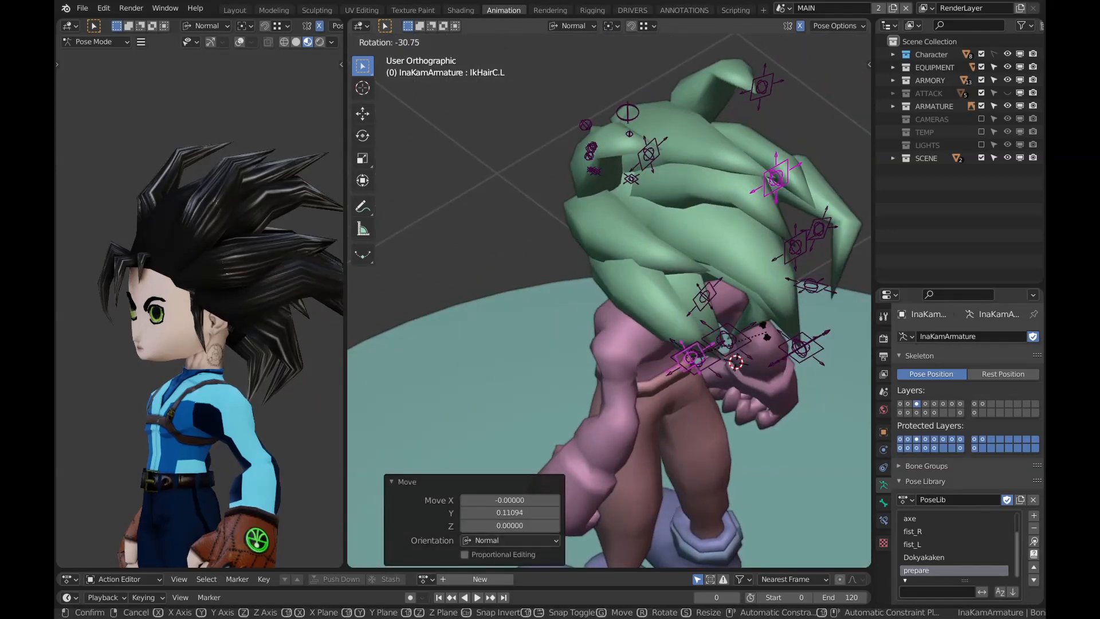
left_click(760, 379)
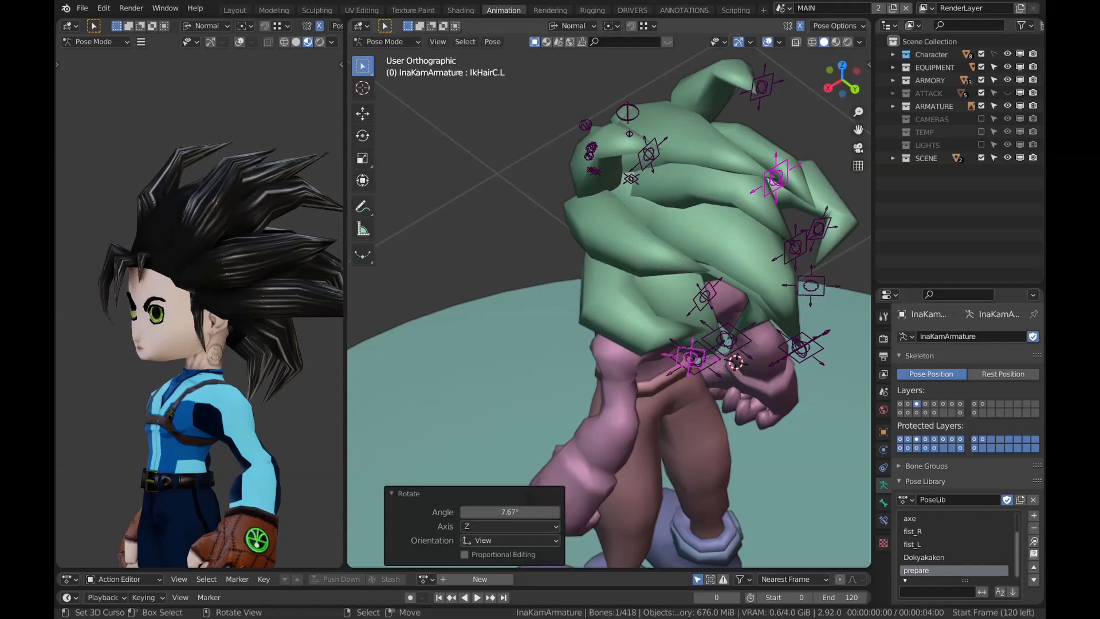
middle_click_drag(759, 379, 631, 378)
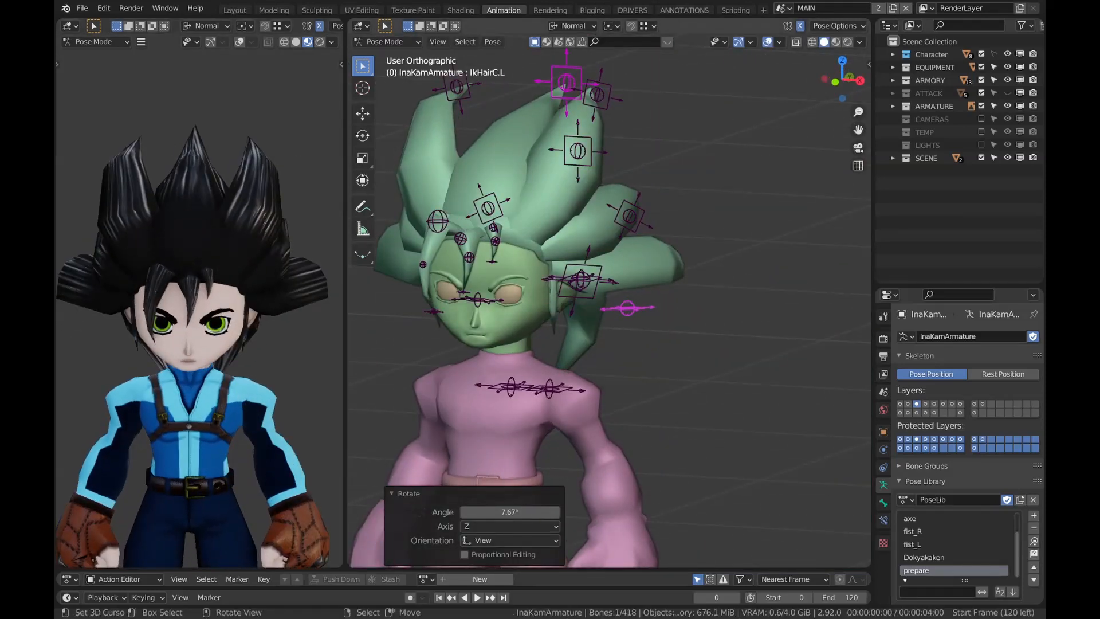
key("g")
key("x")
key("x")
left_click(710, 367)
In the right side view, move IkHairD.L about 0.35 on Y and 0.62 on Z
middle_click_drag(711, 367, 631, 364)
left_click(622, 364)
key("KP_3")
key("g")
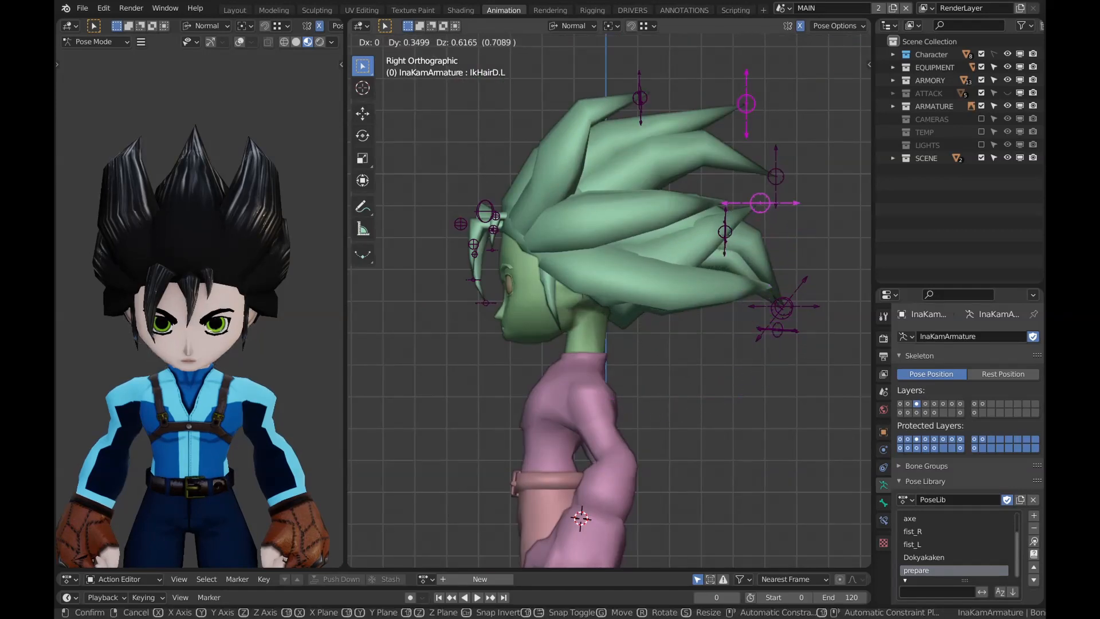
left_click(760, 202)
Raise IkHairCentral.007 slightly, and lift IkHairC.L up near the IkHairBCentral control
left_click(782, 308)
key("g")
left_click(784, 271)
left_click(778, 330)
key("g")
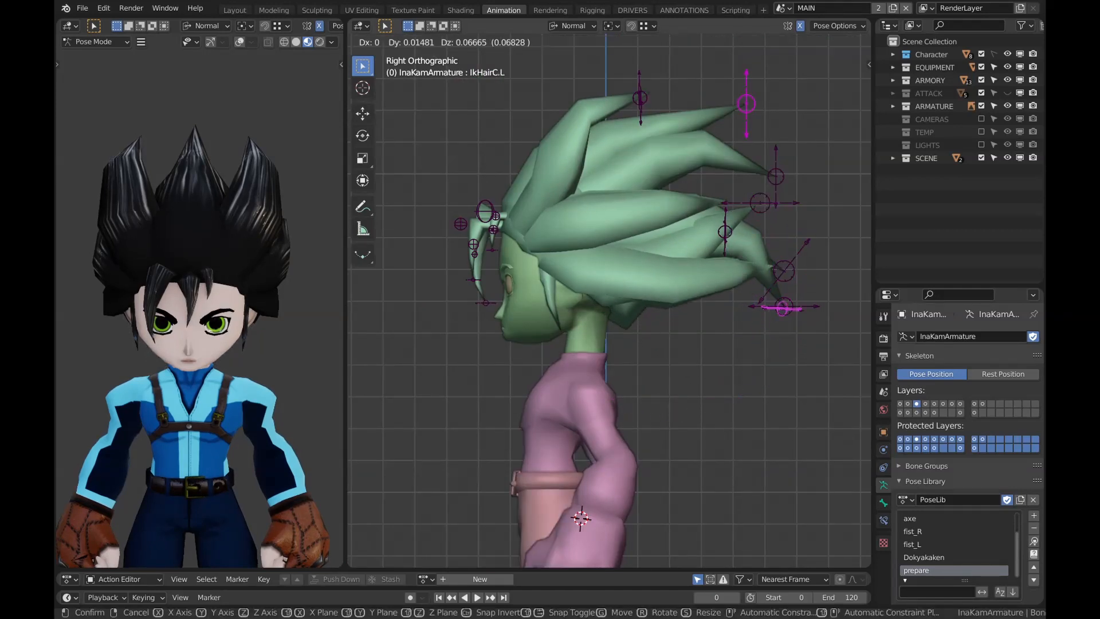
left_click(771, 200)
Shift IkHairD.L slightly forward and down, and move IkHairBCentral about -0.076 on Y and 0.094 on Z
left_click(759, 198)
key("g")
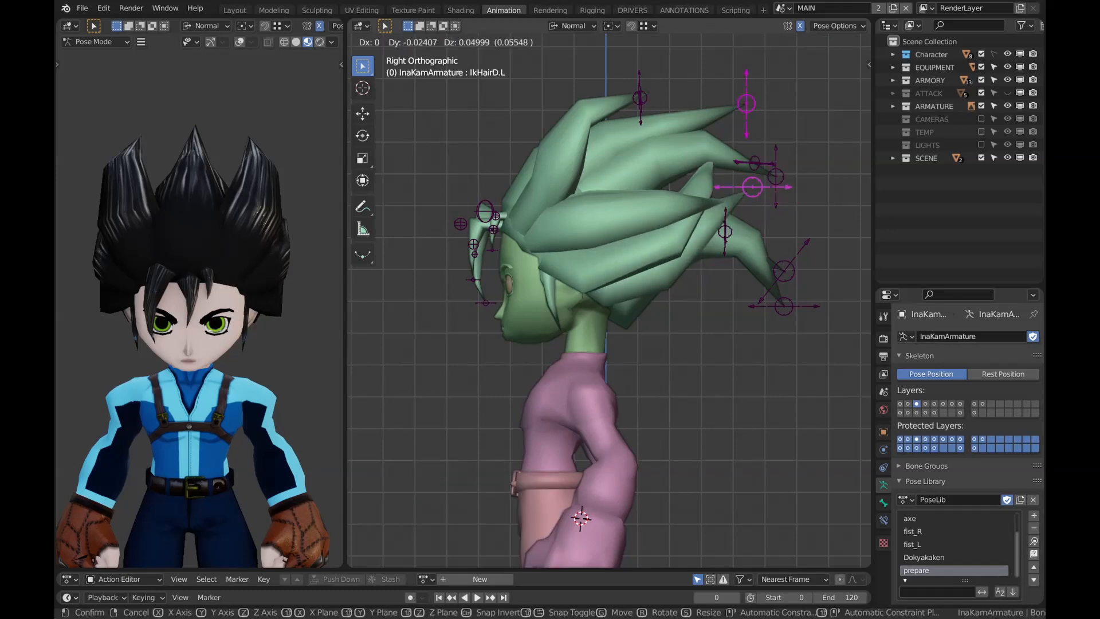
left_click(749, 207)
left_click(776, 176)
key("g")
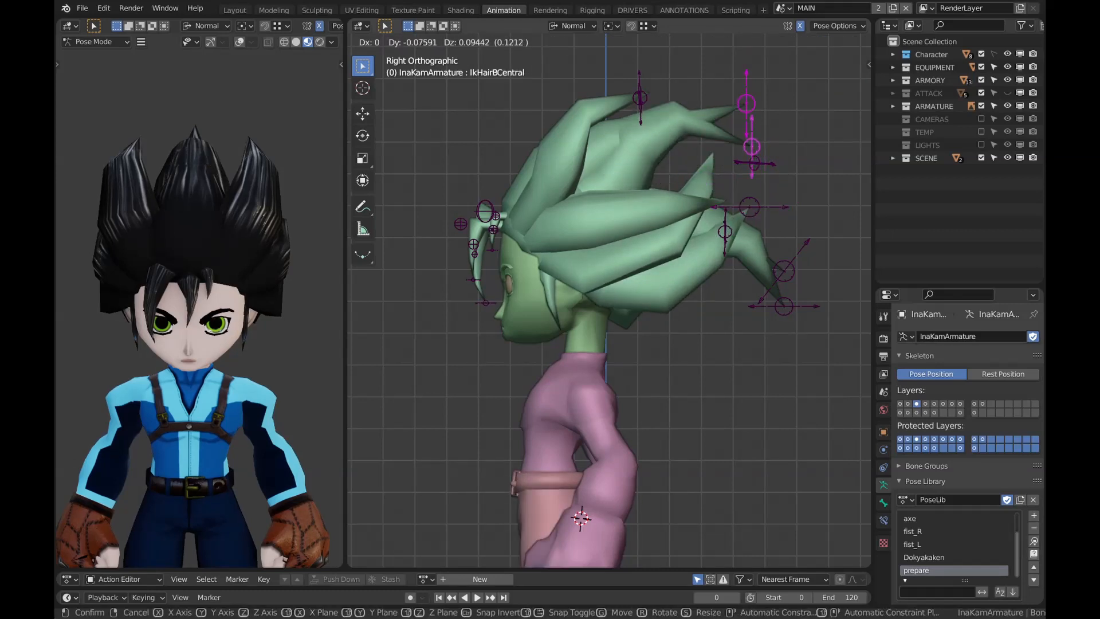
left_click(752, 147)
Move IkHairD.R about -0.035 on Y and 0.026 on Z to adjust the opposite side hair lock
right_click(750, 207)
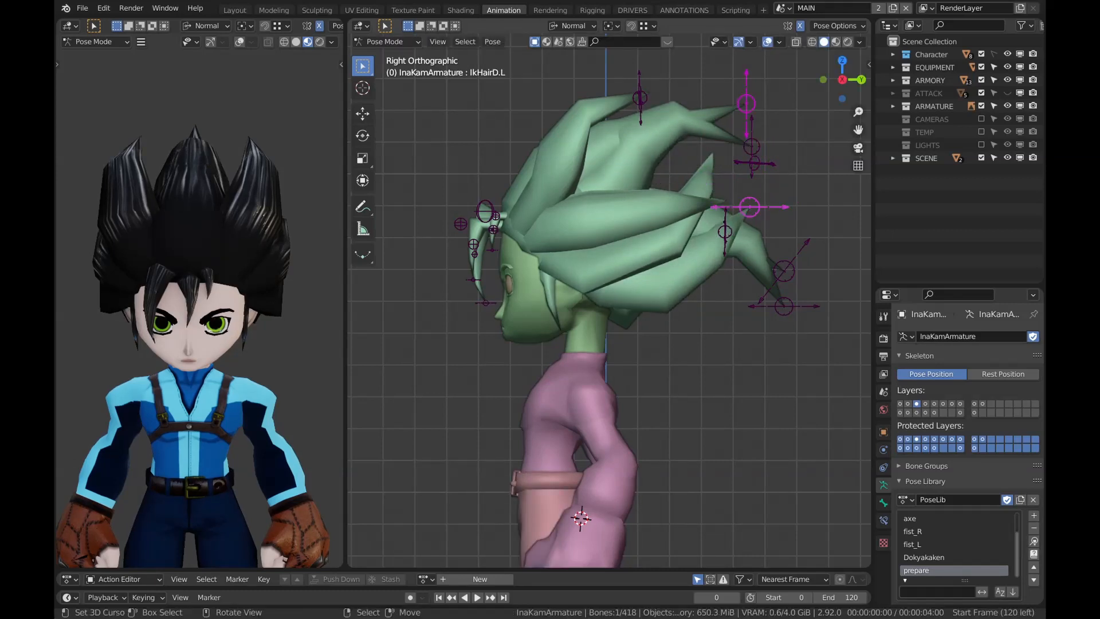
right_click(750, 207)
key("g")
key("Return")
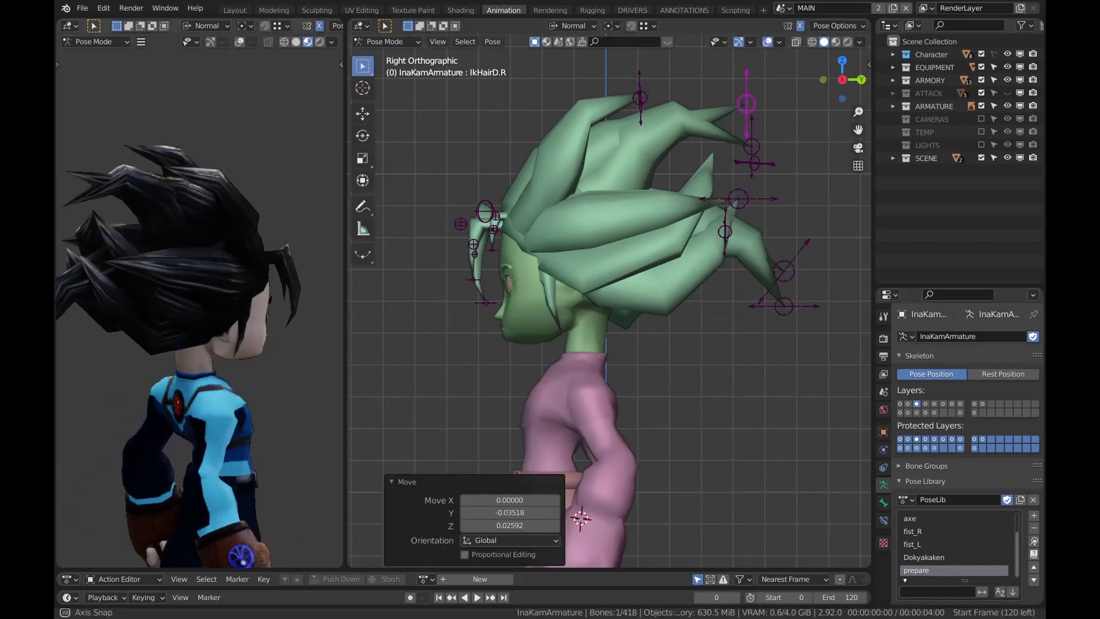
Raise IkHairCentral.004 from the lower back hair to slightly above the IkHairBCentral control
right_click(784, 306)
key("g")
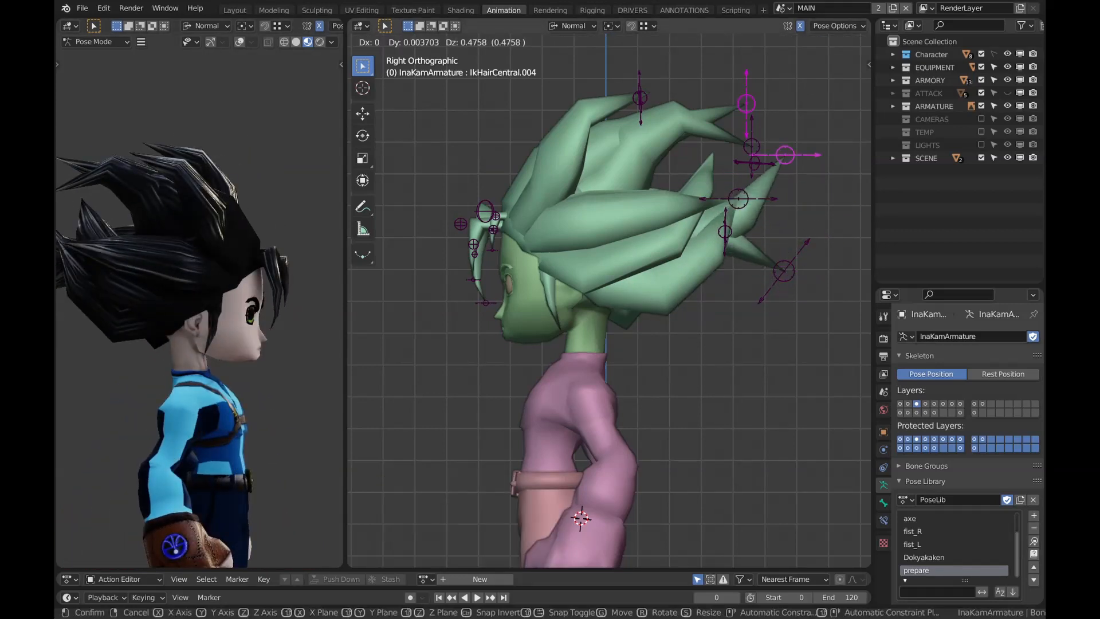
key("Return")
Raise IkHairCentral.007 to just above the height of the IkHairD controls and rotate it -58.9°
right_click(784, 271)
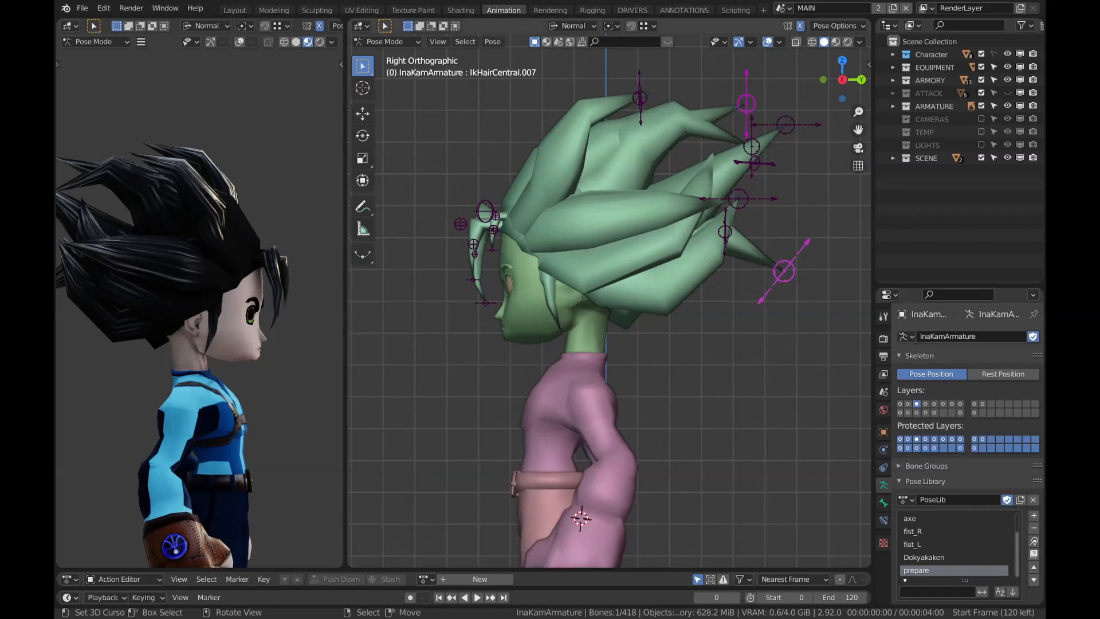
key("g")
key("Return")
key("r")
key("Return")
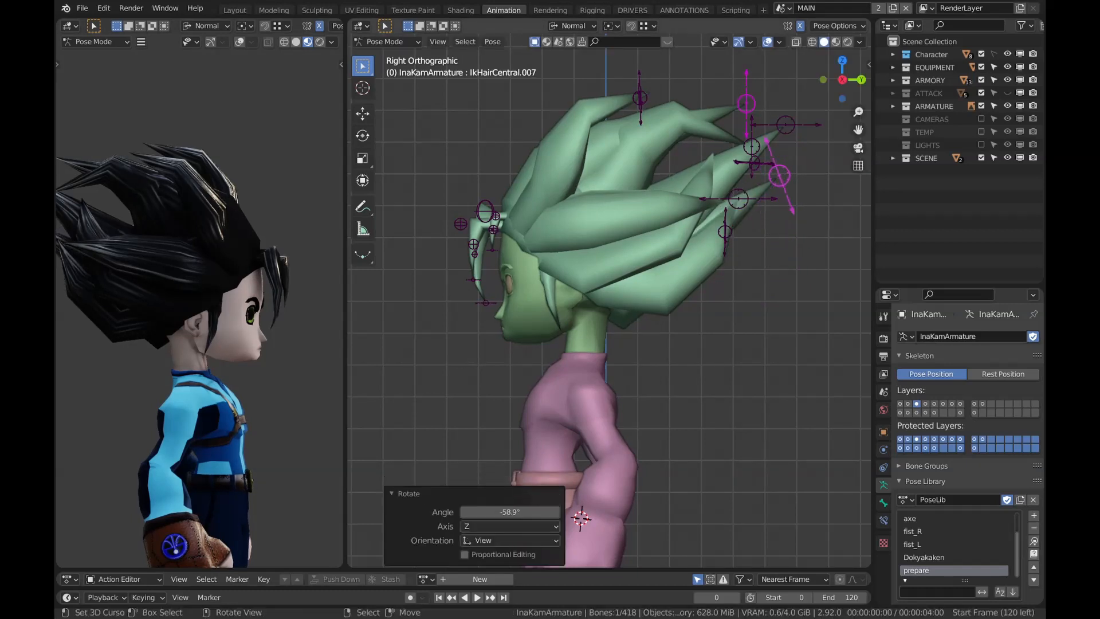
Move IkHairCentralA about -0.029 on X, -0.162 on Y and 0.133 on Z so the top hair spike rises forward
middle_click_drag(607, 344, 619, 367)
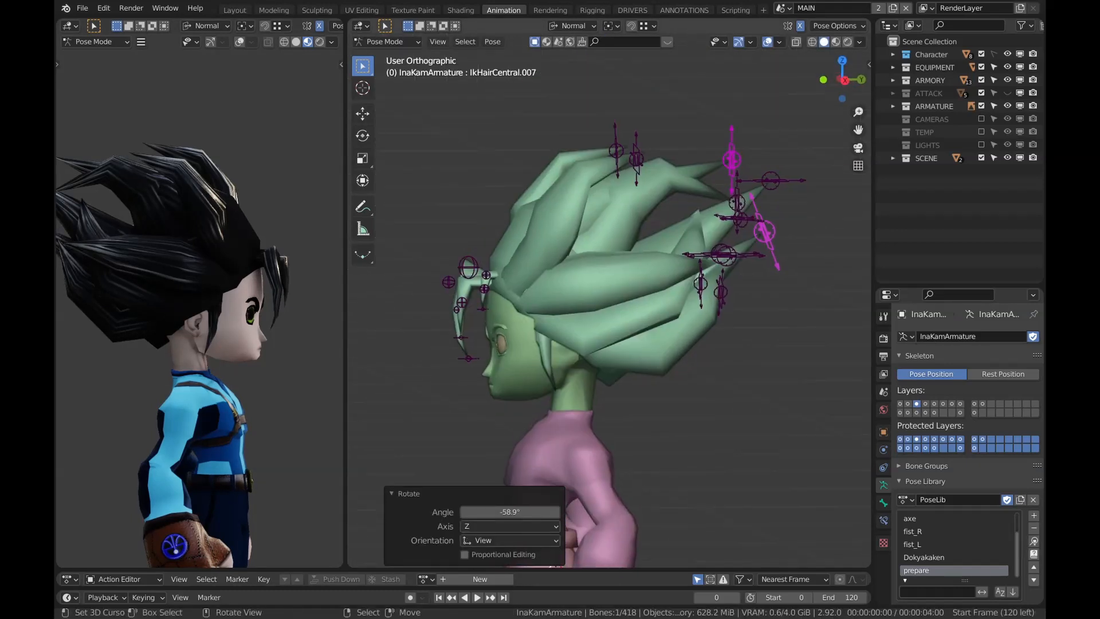
right_click(732, 160)
key("g")
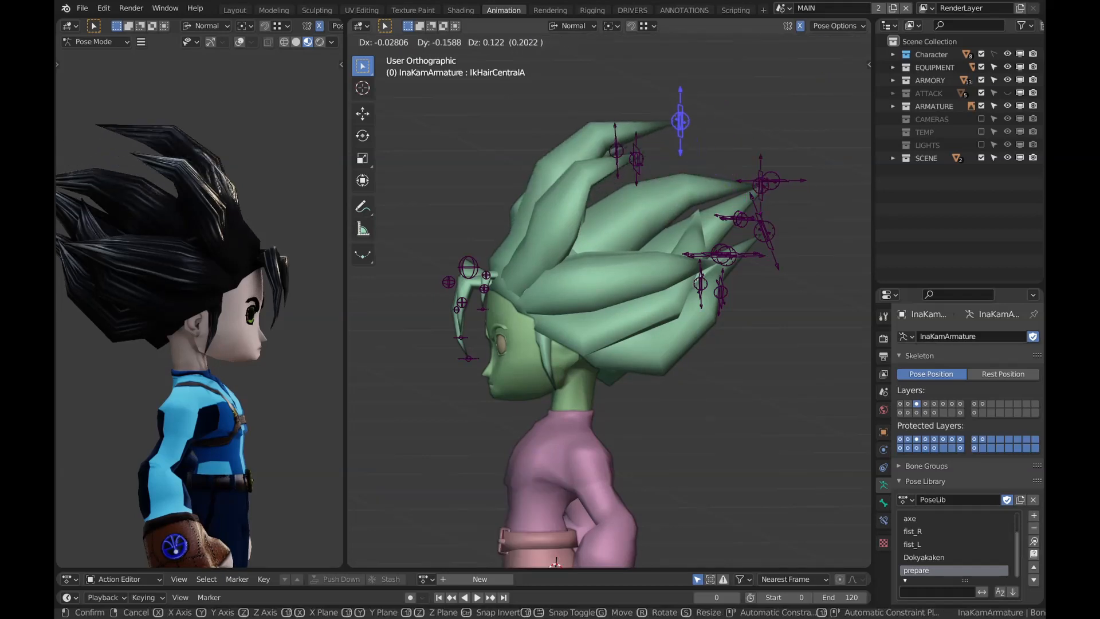
key("Return")
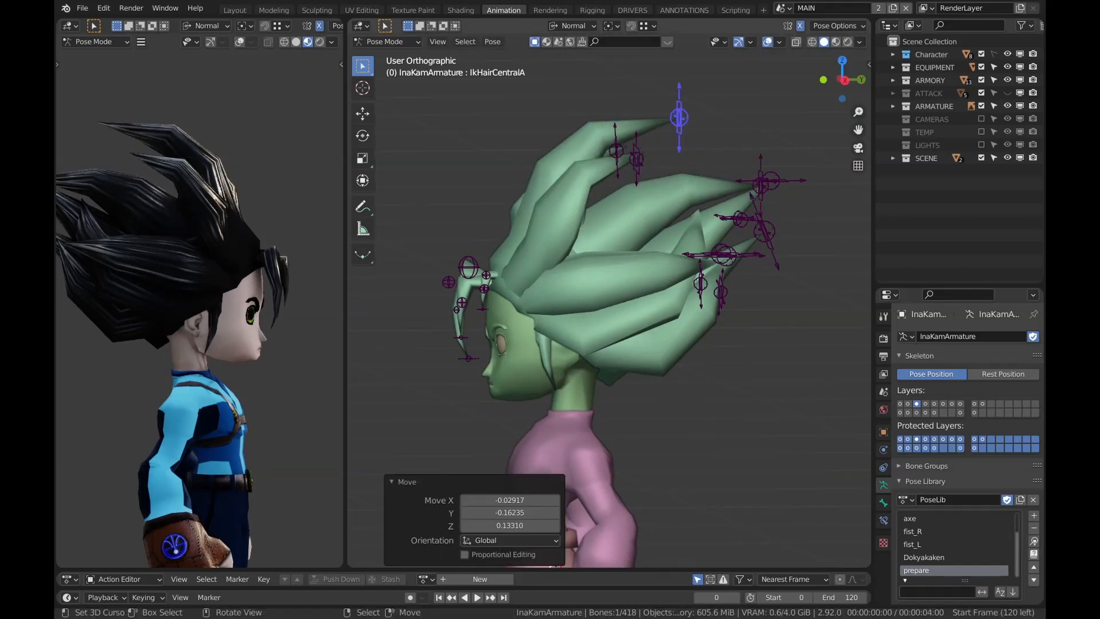
Try rotating the IkHairCentralA control about -38° in the front view
key("KP_1")
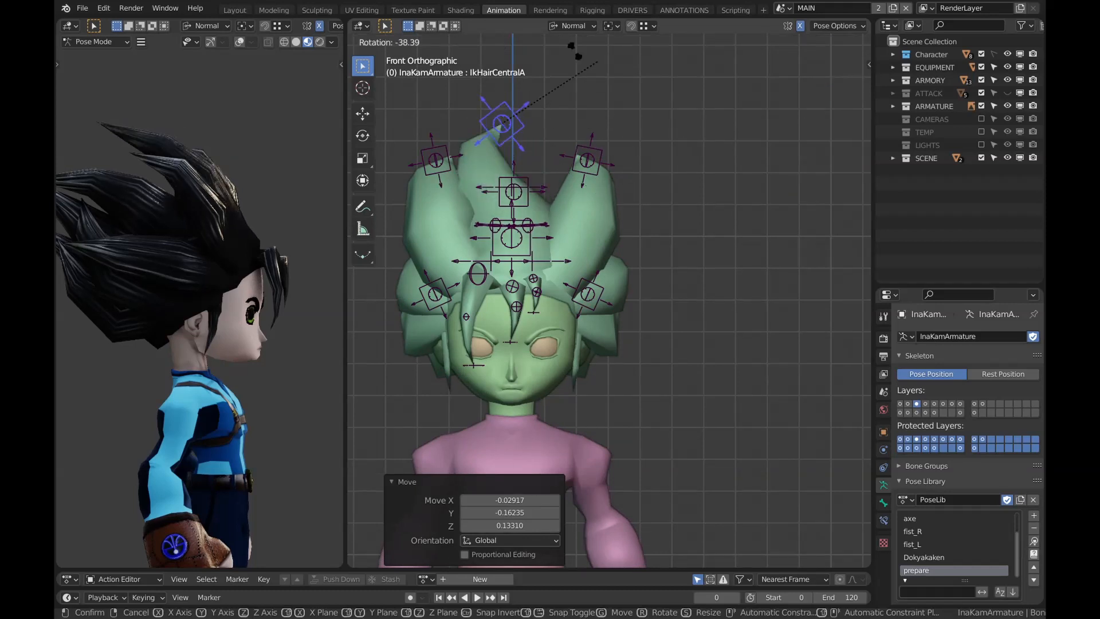
right_click(572, 53)
middle_click_drag(281, 275, 57, 275)
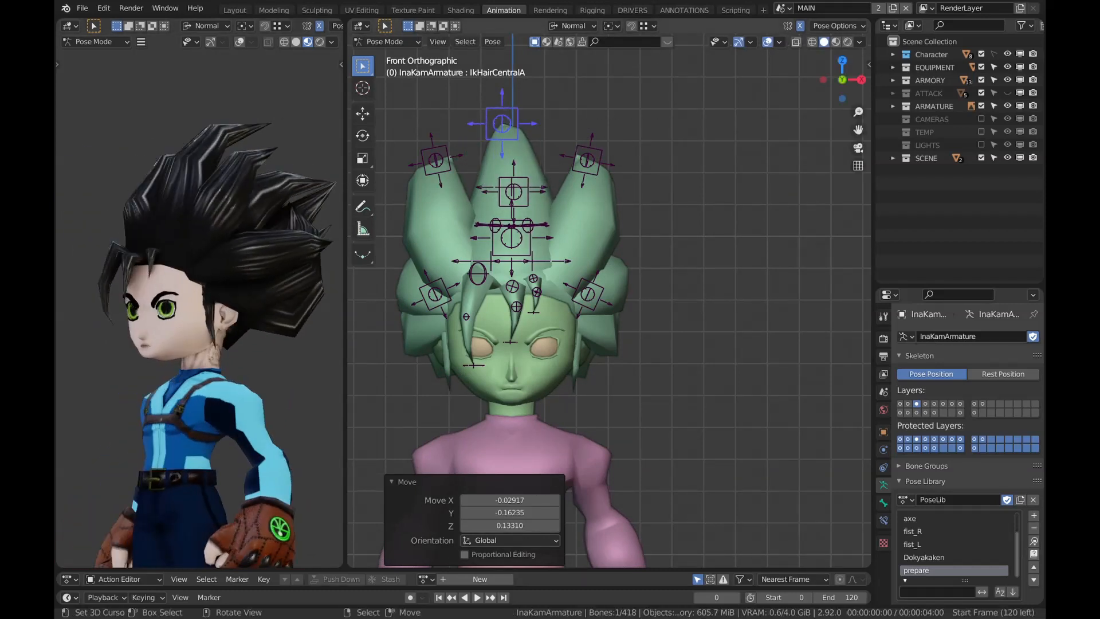
Clear the location of all hair controls to restore the hair's default shape, and save the file
key("a")
key("a")
key("alt+g")
key("a")
key("ctrl+s")
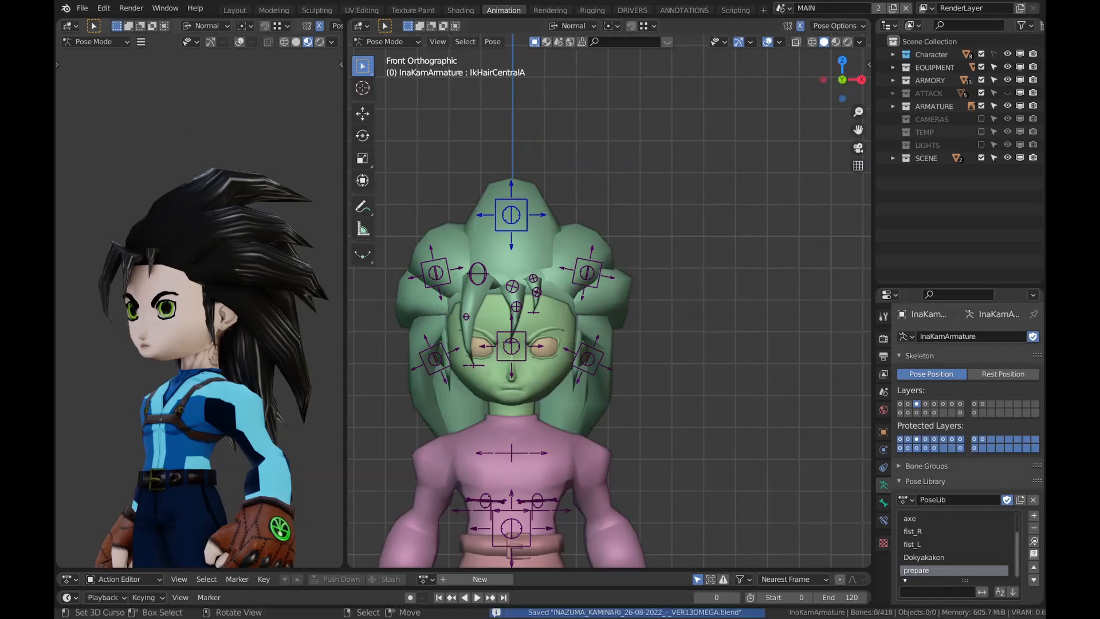
Show only the armature layer with the palm controls and select the Palm.R control
middle_click_drag(172, 344, 252, 366)
left_click(925, 404)
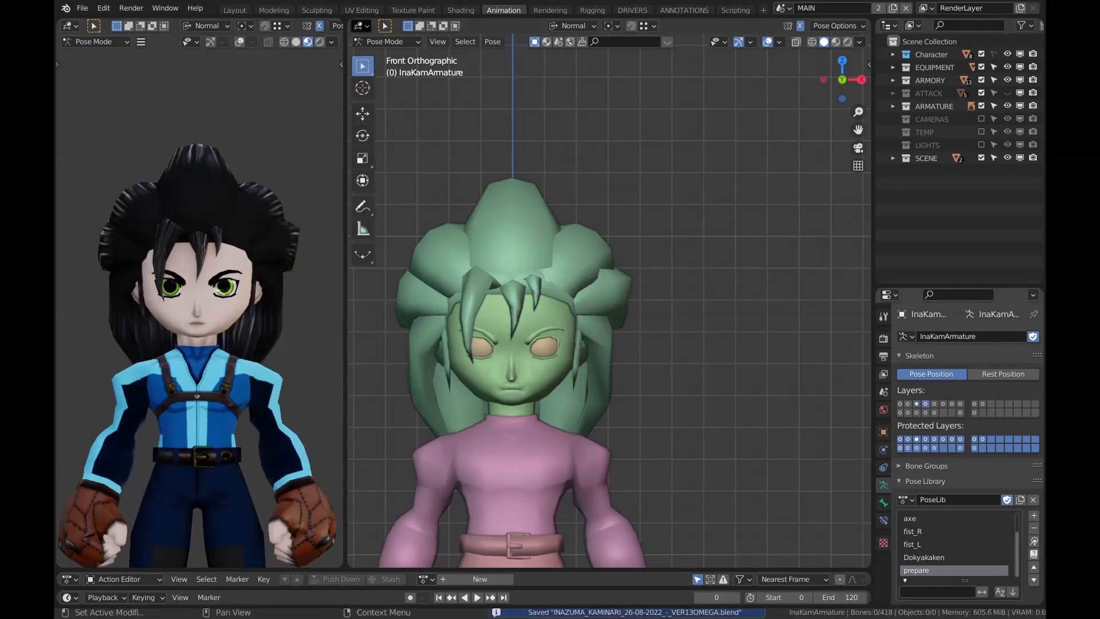
scroll(926, 405, "down", 2)
middle_click_drag(550, 447, 637, 198, "shift")
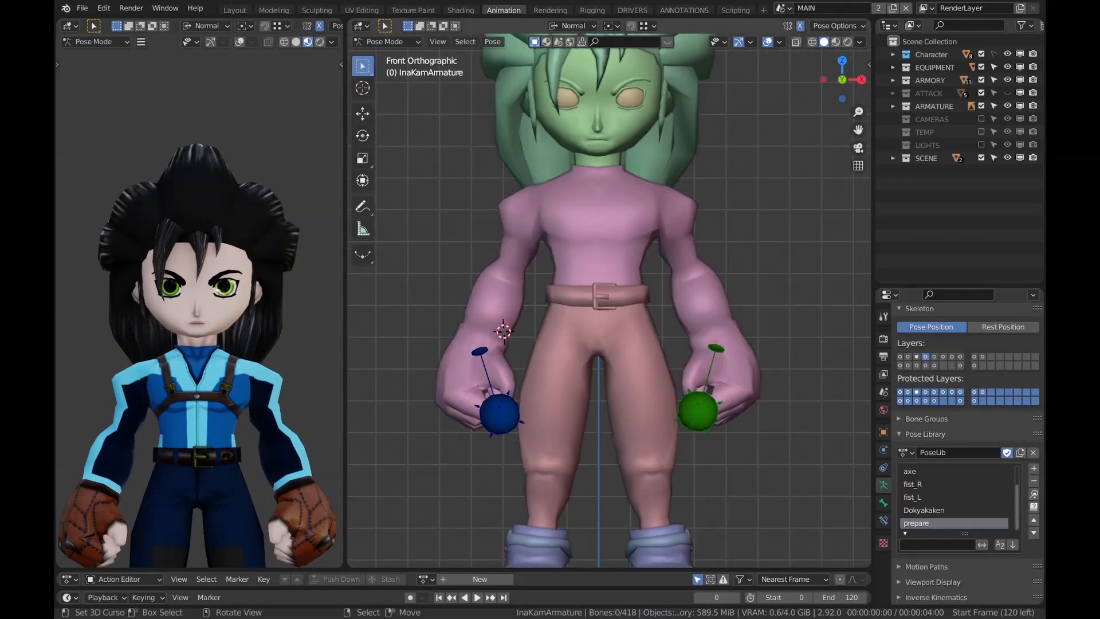
left_click(499, 414)
scroll(500, 414, "down", 1)
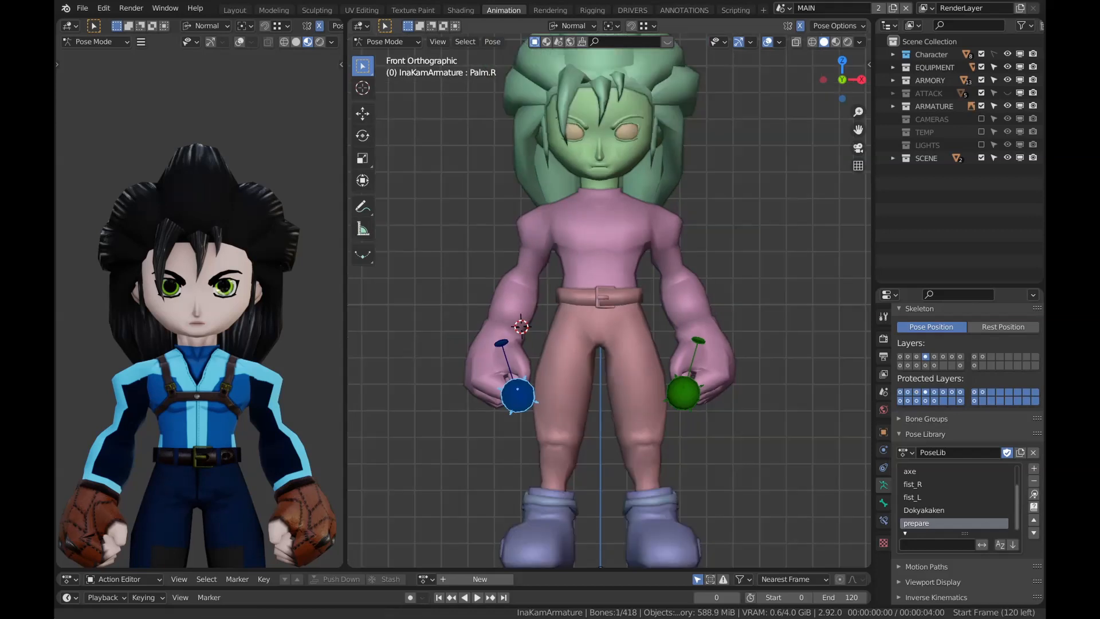
middle_click_drag(500, 413, 500, 476, "shift")
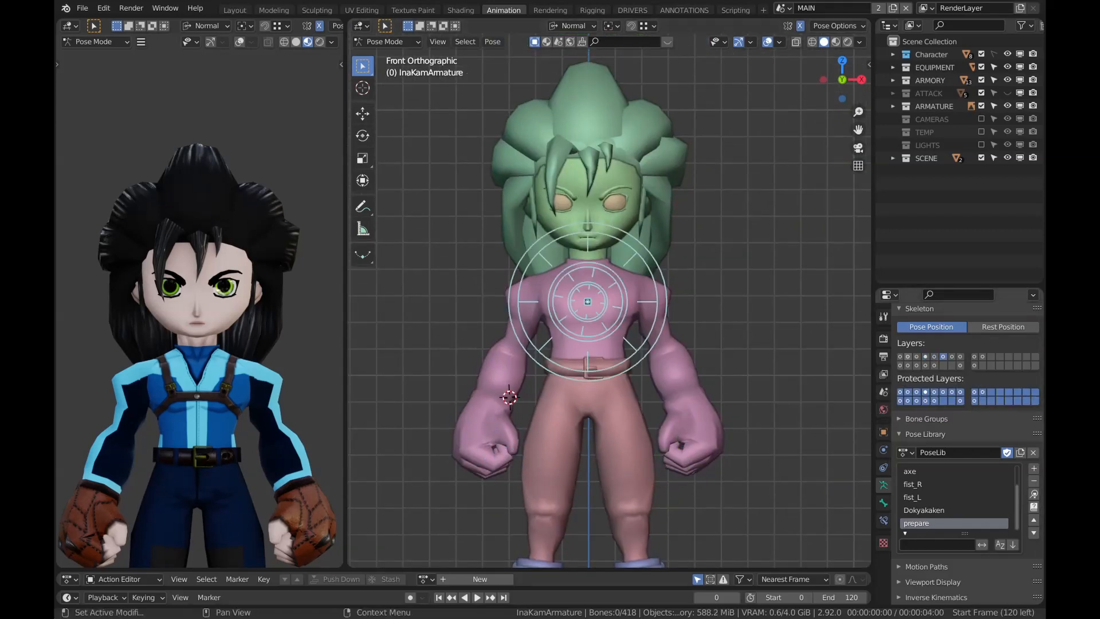
Show the main body control layers and slide the Arm.R and Arm.L switches to Ik
left_click(953, 356)
scroll(609, 310, "down", 5)
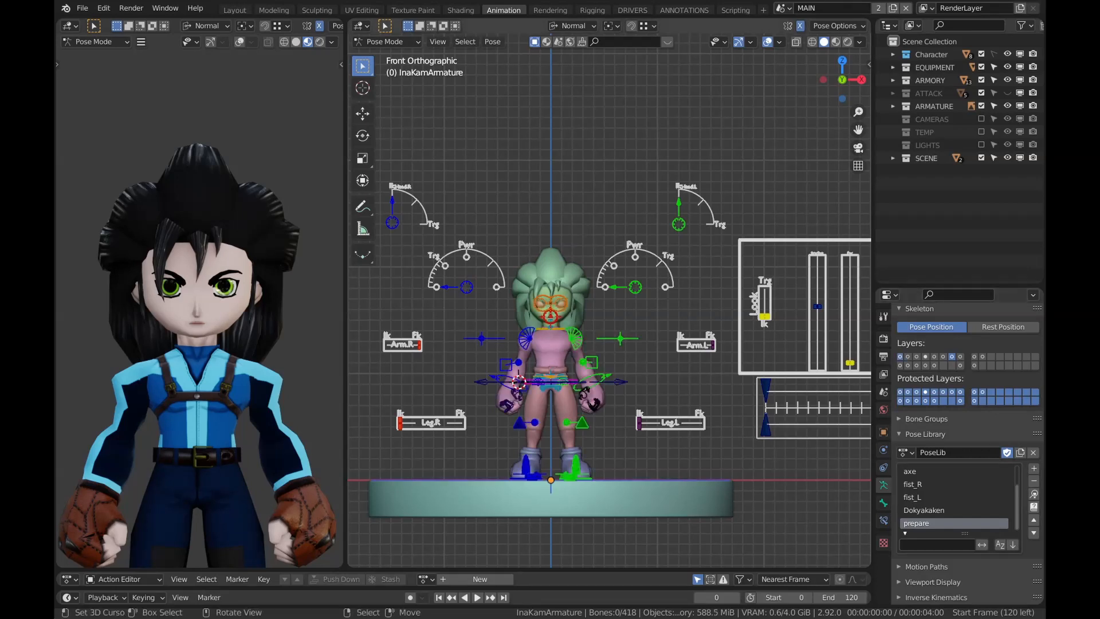
scroll(610, 301, "up", 2)
left_click_drag(758, 364, 712, 364)
scroll(712, 364, "down", 1)
middle_click_drag(711, 364, 780, 369, "shift")
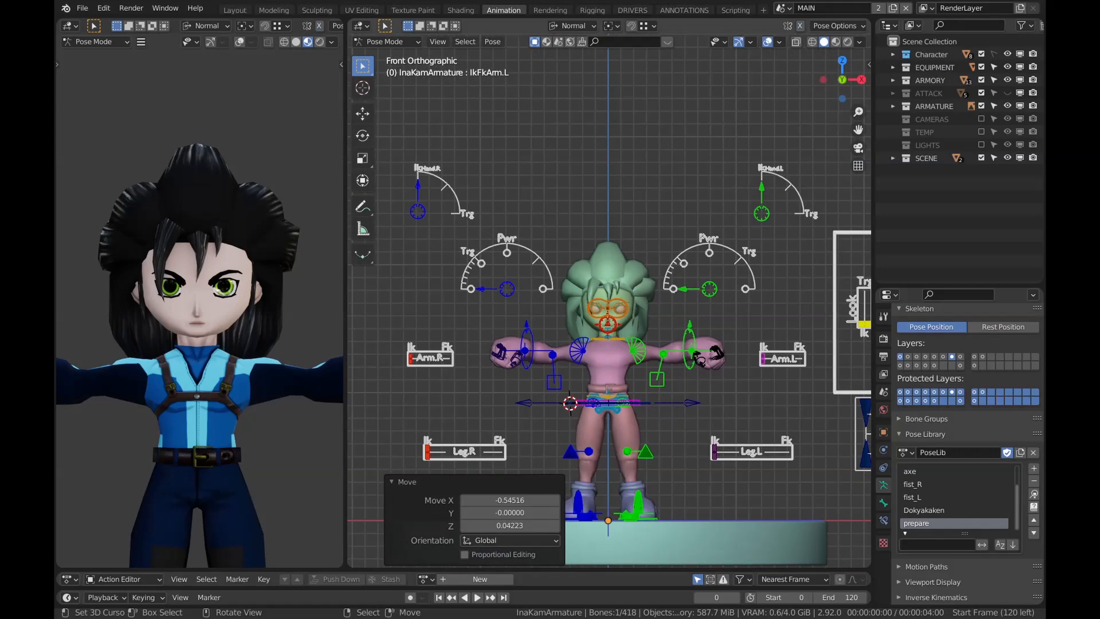
Try rotating the FkArm.L control about -35° while the Arm.L switch is at Ik
right_click(805, 359)
key("s")
key("Escape")
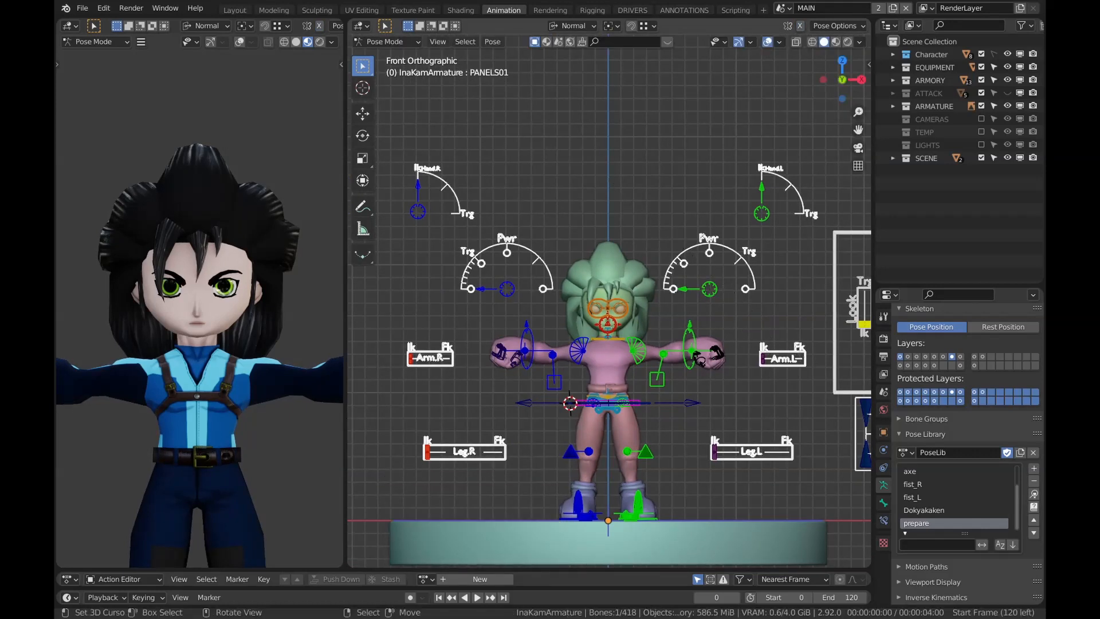
right_click(635, 348)
key("r")
key("Escape")
key("r")
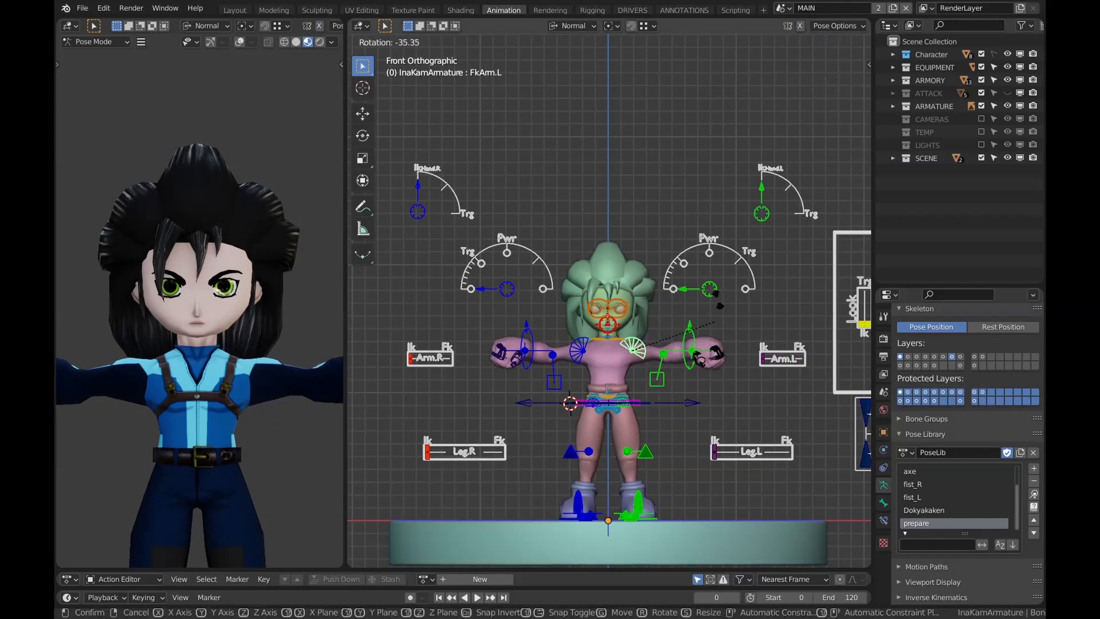
key("Escape")
Slide the IkFkArm.L switch about 0.438 on X to Fk and select the FkArm.L control for a test rotation
key("r")
left_click(696, 229)
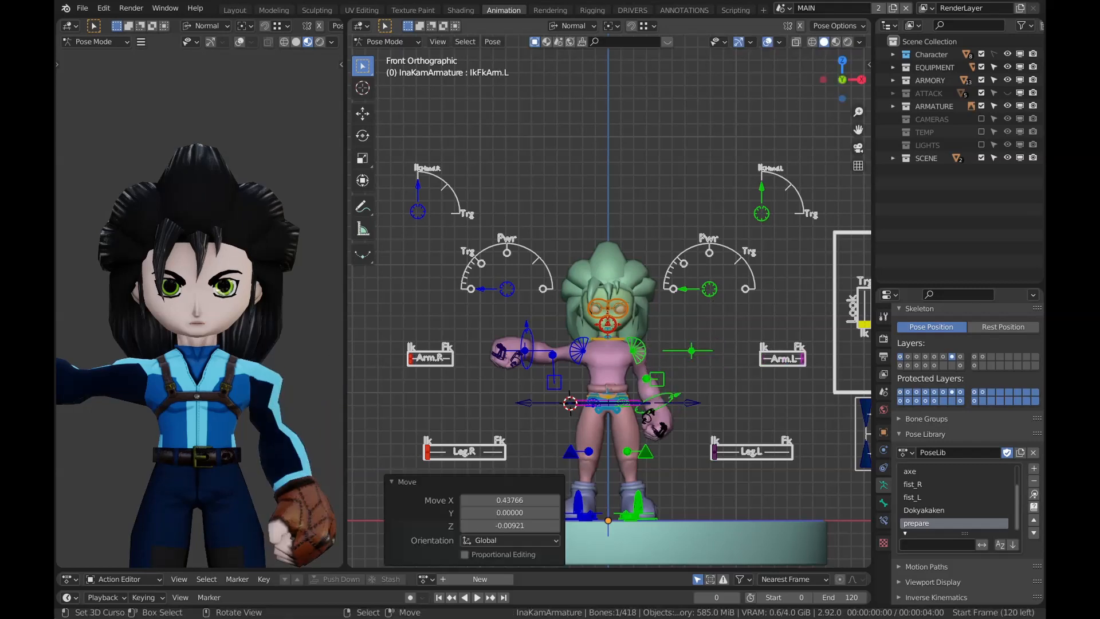
key("r")
left_click(753, 306)
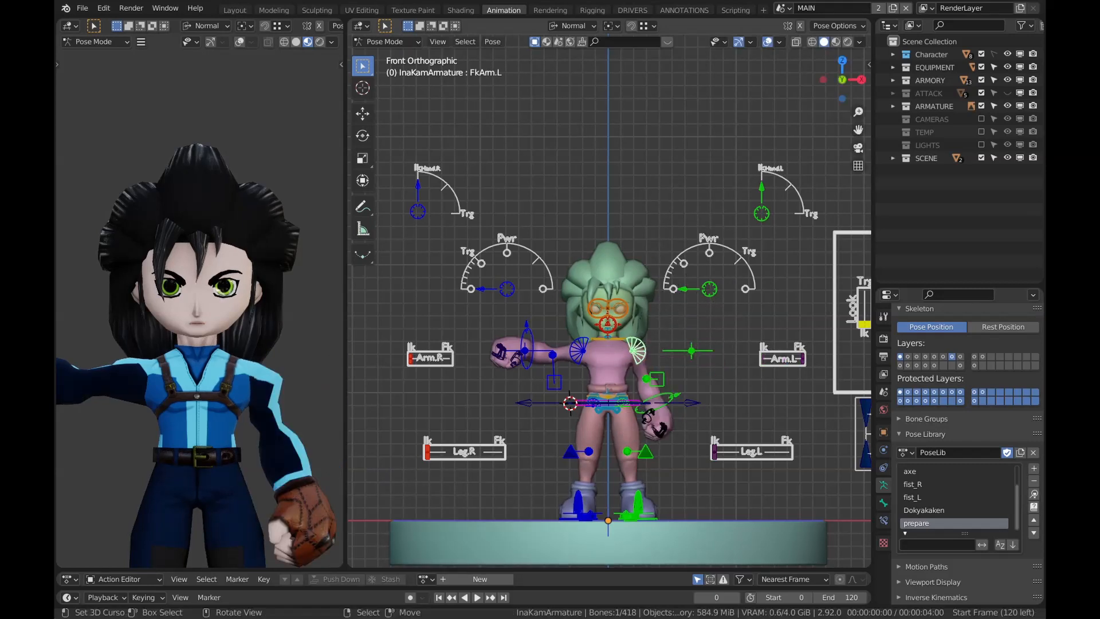
Slide the IkFkArm.L switch back to Ik, about -0.576 on X and 0.083 on Z
right_click(803, 359)
key("g")
left_click(742, 350)
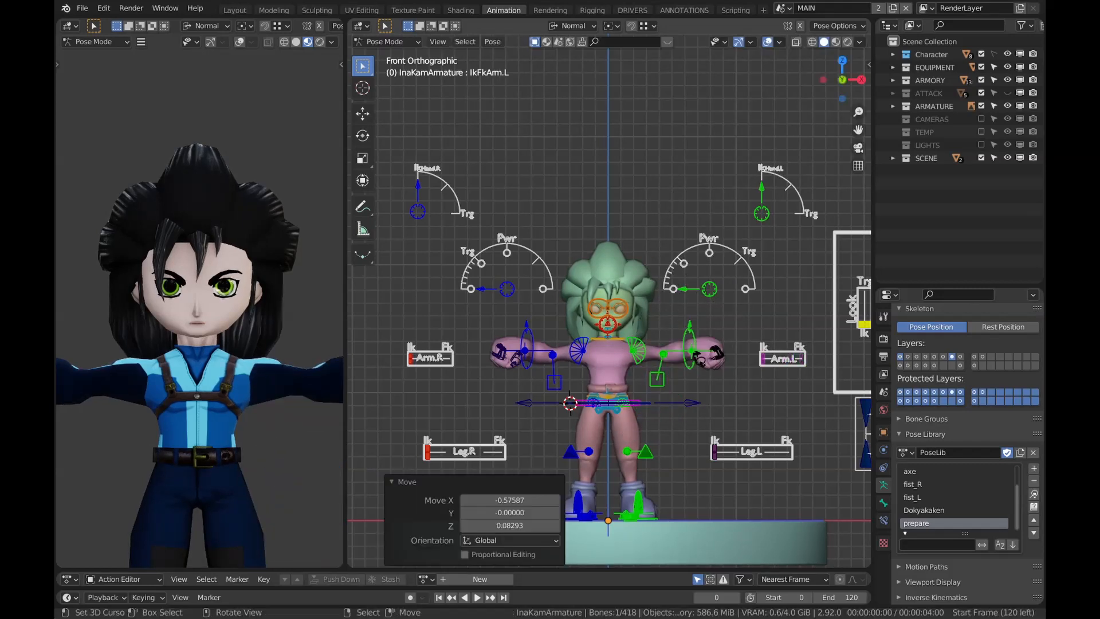
Try rotating the FkLeg.L control about -40° while the Leg.L switch is at Ik
scroll(741, 349, "up", 2)
middle_click_drag(742, 350, 734, 188, "shift")
scroll(218, 344, "down", 2)
middle_click_drag(218, 344, 218, 246, "shift")
middle_click_drag(218, 246, 166, 263)
middle_click_drag(167, 264, 163, 234, "shift")
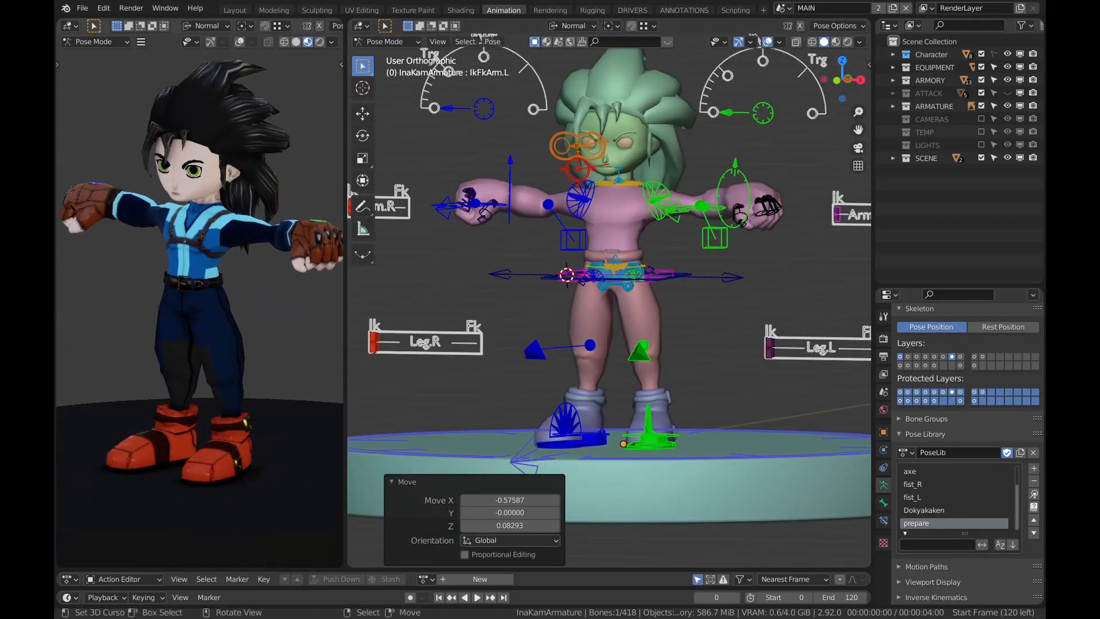
scroll(609, 300, "up", 3)
right_click(650, 261)
key("r")
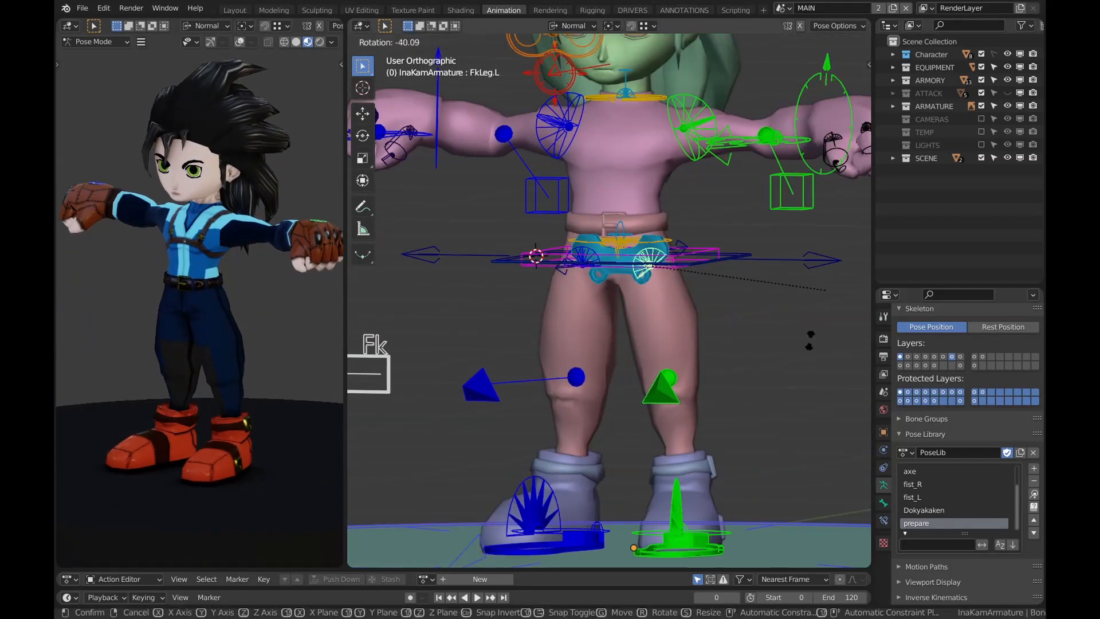
left_click(816, 331)
scroll(816, 331, "down", 3)
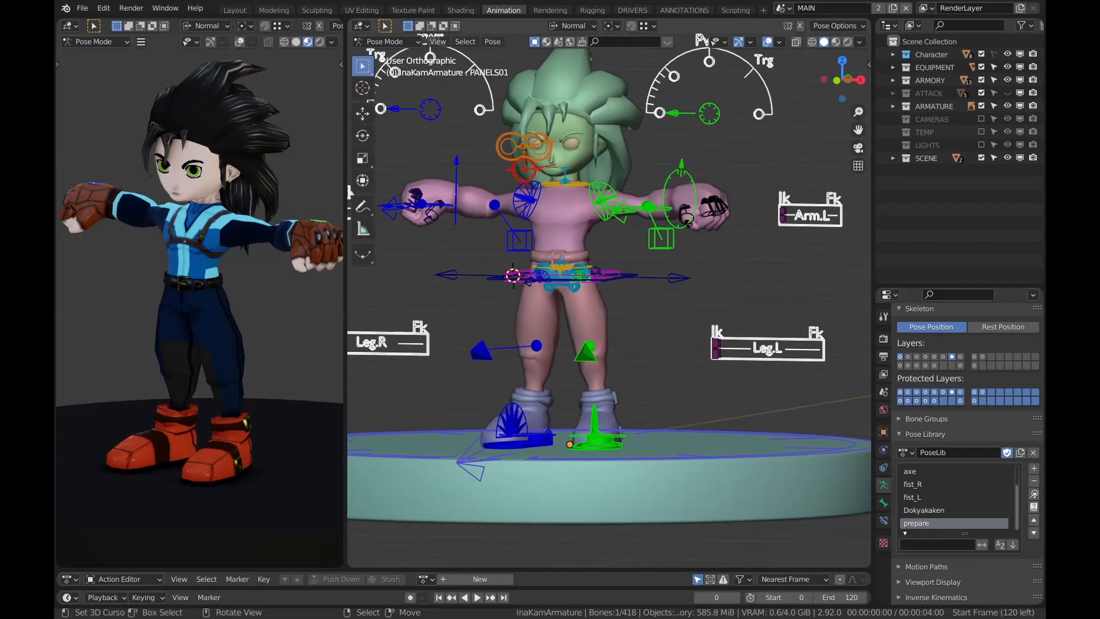
Rotate FkLeg.L about its local X axis with the Leg.L switch at Fk, and return the switch to Ik
right_click_drag(715, 348, 820, 347)
right_click(580, 277)
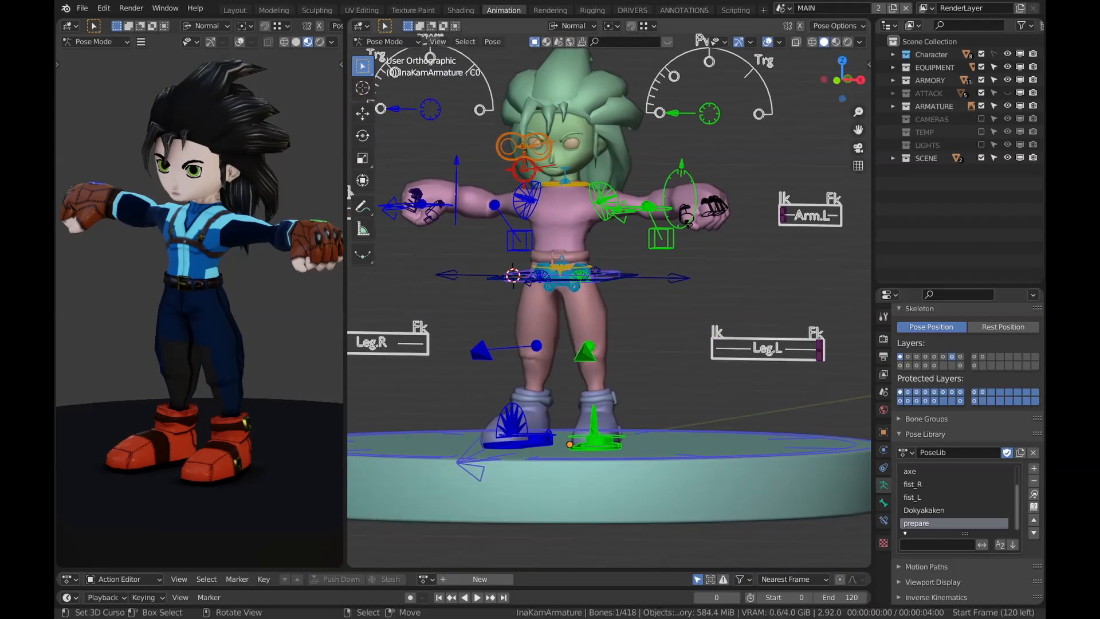
key("r")
key("x")
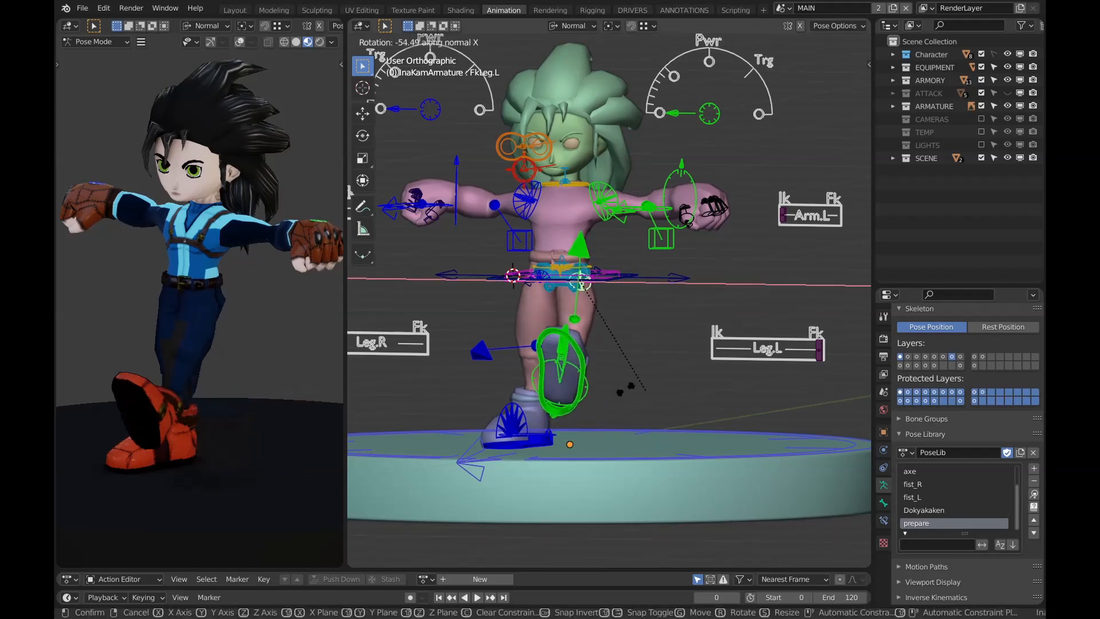
left_click(550, 450)
right_click_drag(819, 350, 715, 349)
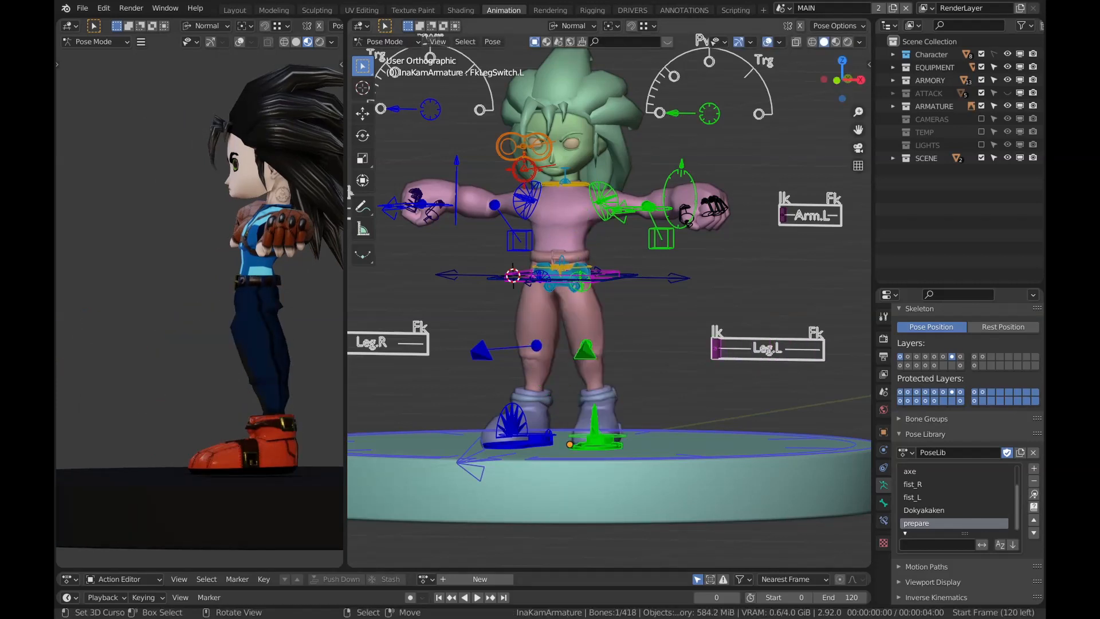
Try moving the hand-shaped target controls FkTrg.R and FkTrg.L beside the hips
middle_click_drag(619, 339, 688, 353)
scroll(601, 320, "up", 2)
right_click(602, 330)
right_click(539, 329)
middle_click_drag(601, 331, 550, 355)
scroll(539, 328, "down", 3)
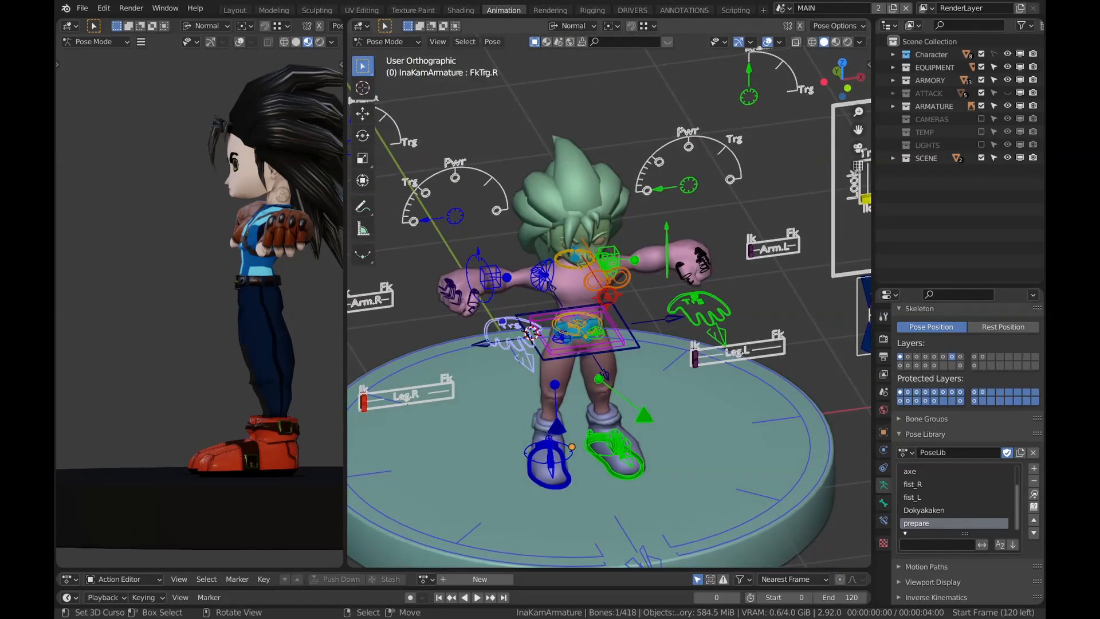
key("g")
right_click(503, 339)
right_click(698, 314)
key("g")
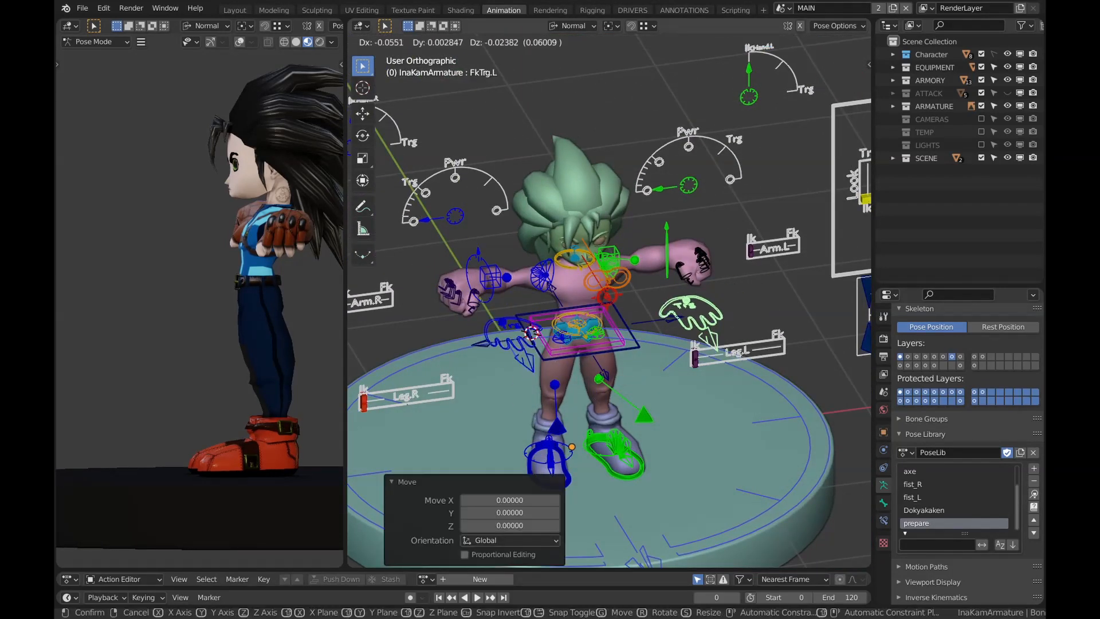
right_click(735, 352)
Rotate FkTrg.R about -80° around global X and move it in front of the right arm
middle_click_drag(735, 352, 679, 331)
scroll(229, 321, "down", 2)
middle_click_drag(230, 321, 315, 316)
middle_click_drag(648, 327, 608, 326)
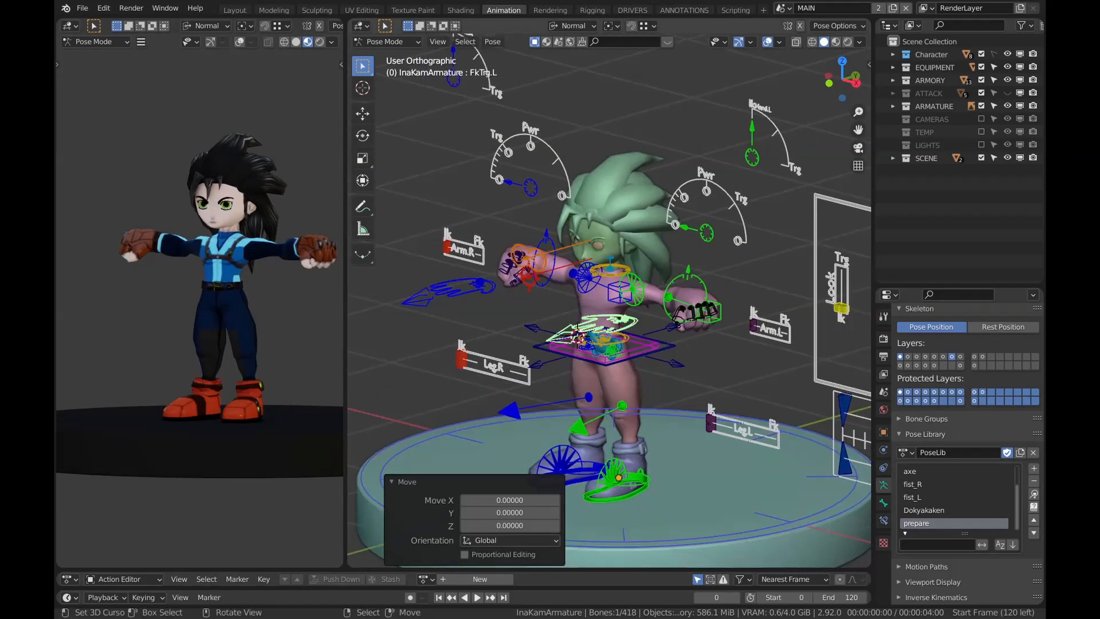
right_click(458, 290)
key("r")
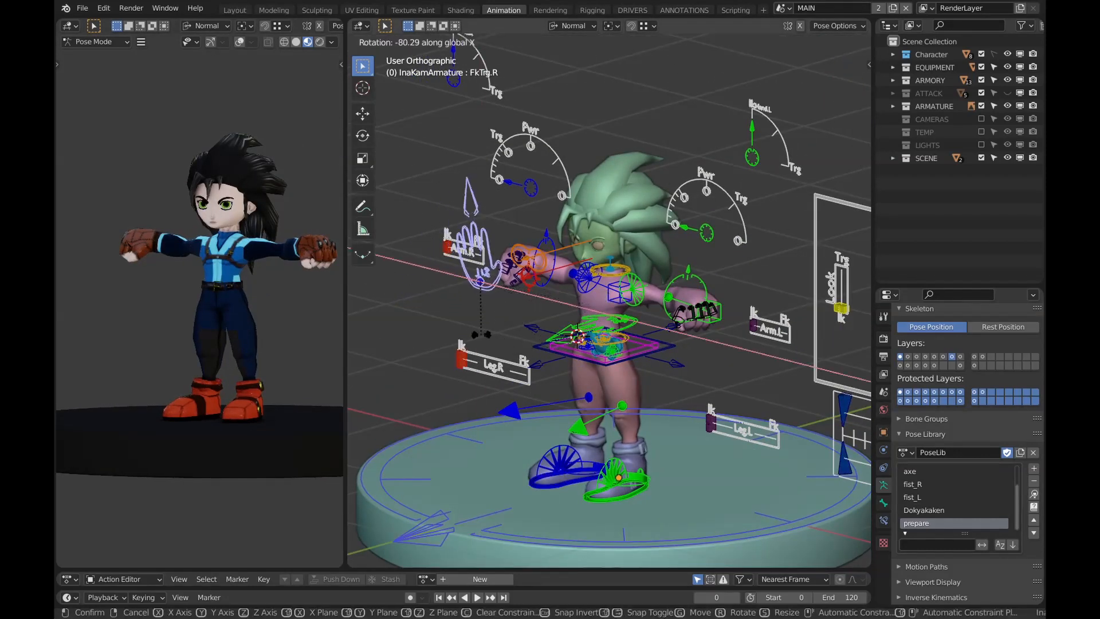
left_click(482, 335)
middle_click_drag(481, 335, 533, 338)
key("g")
left_click(386, 338)
Turn the IkFkSwitch.R dial to Trg and try moving FkTrg.R to drive the right hand
mouse_move(532, 338)
middle_mouse_down("shift")
mouse_move(544, 387)
mouse_move(545, 324)
middle_mouse_up("shift")
right_click(481, 329)
key("r")
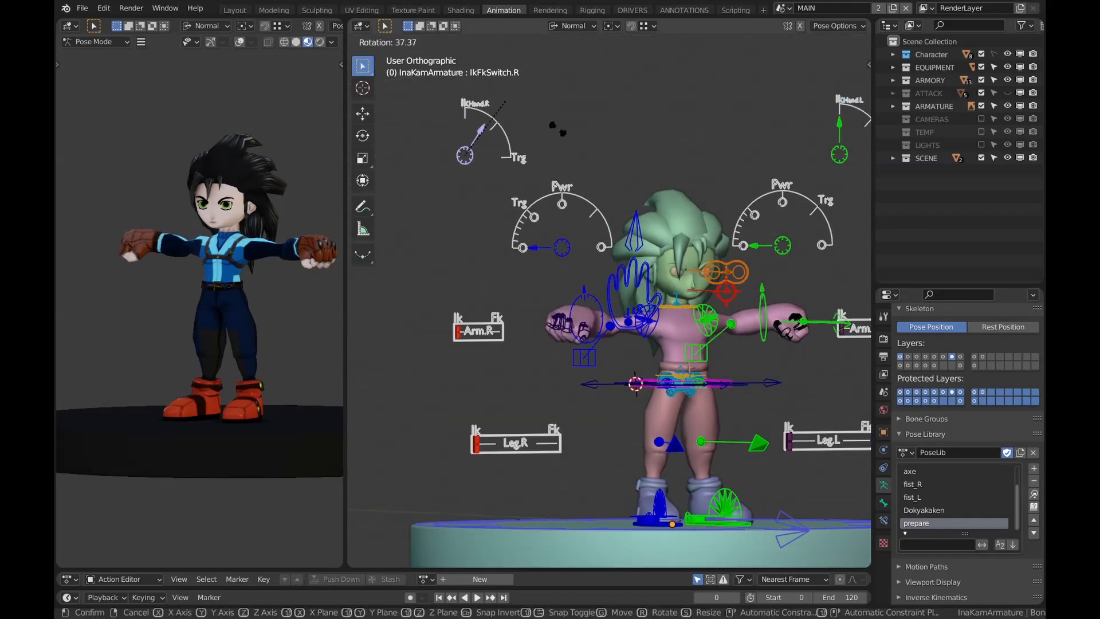
left_click(573, 310)
mouse_move(574, 310)
middle_mouse_down()
mouse_move(504, 313)
mouse_move(573, 313)
middle_mouse_up()
right_click(648, 275)
key("g")
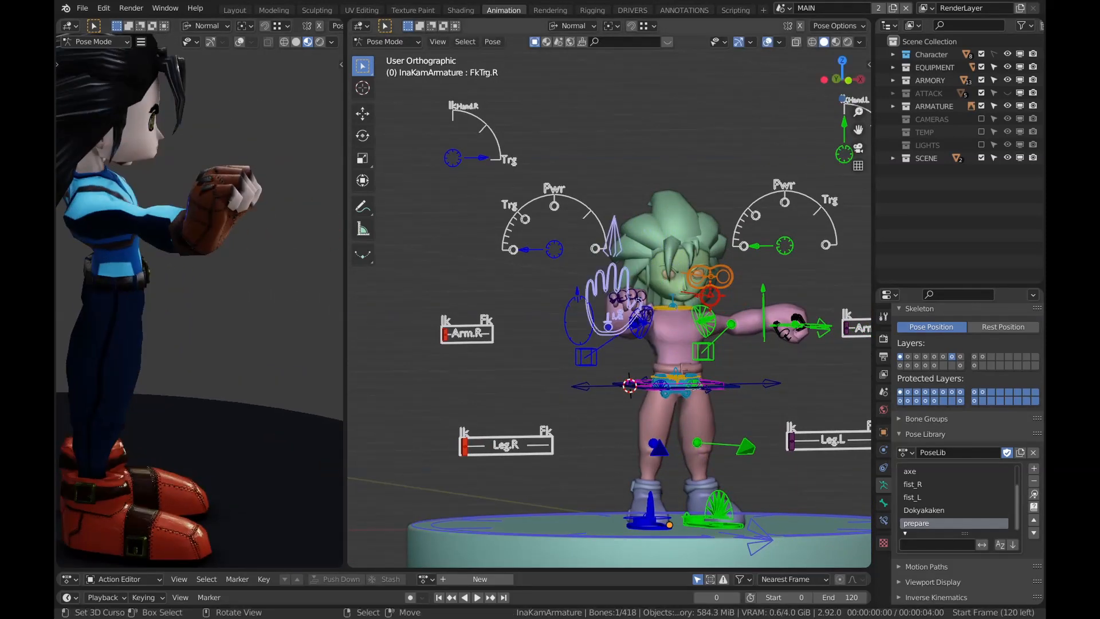
key("Return")
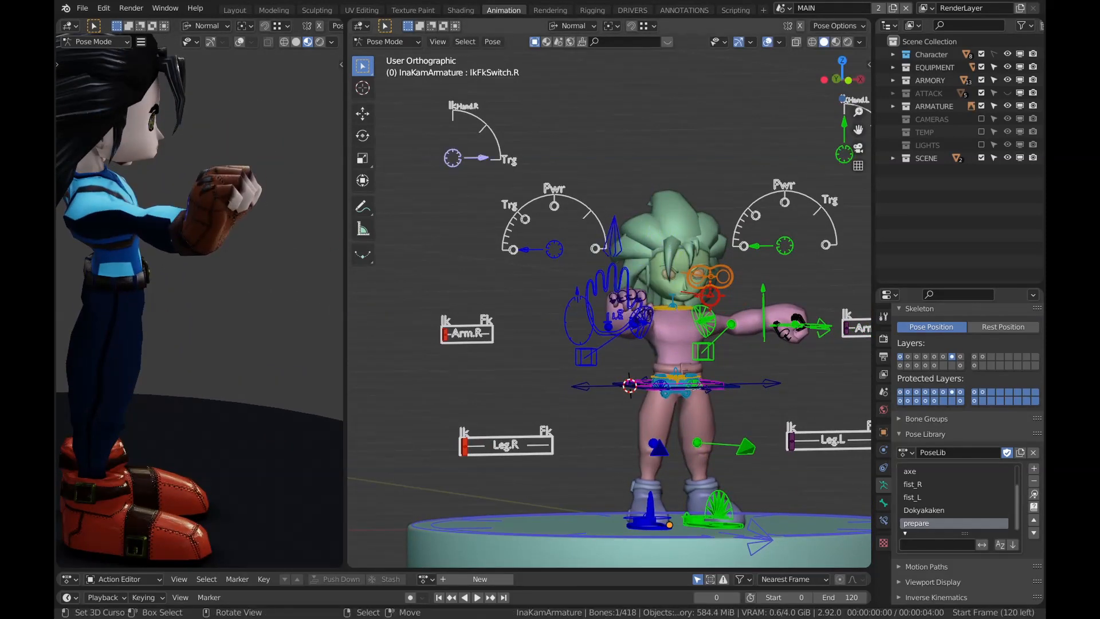
Turn the IkFkSwitch.R dial back to Ik and try moving FkTrg.R about 0.16 on X and -0.05 on Y
key("r")
key("Return")
right_click(599, 298)
key("g")
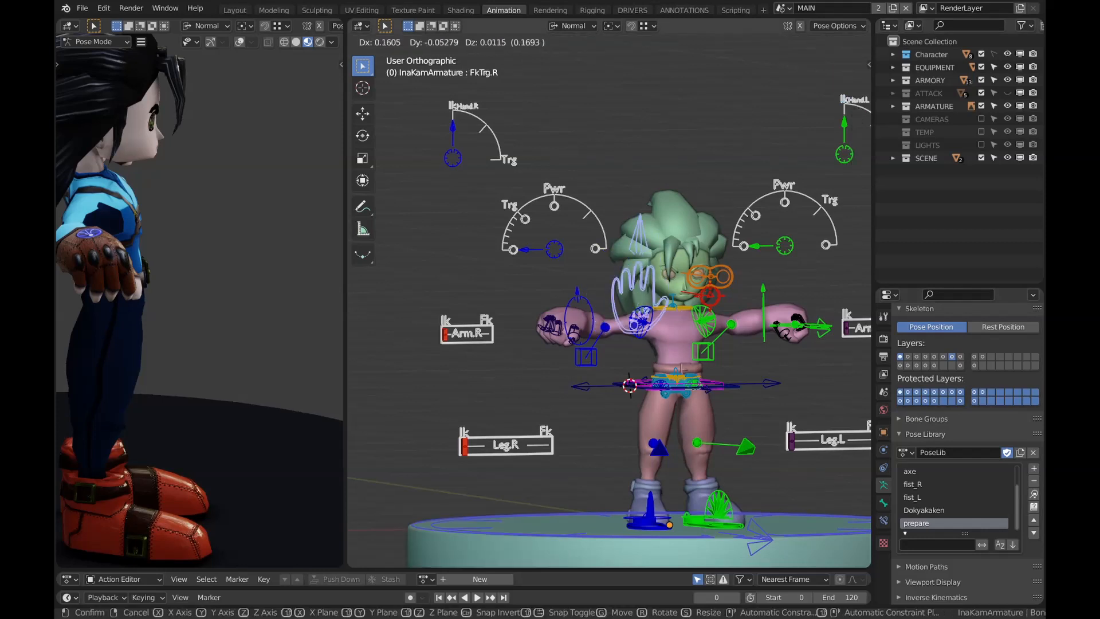
key("Escape")
Try moving the IkHand.R control of the right hand
right_click(567, 317)
key("g")
key("Escape")
scroll(201, 298, "down", 3)
middle_click_drag(241, 263, 172, 298)
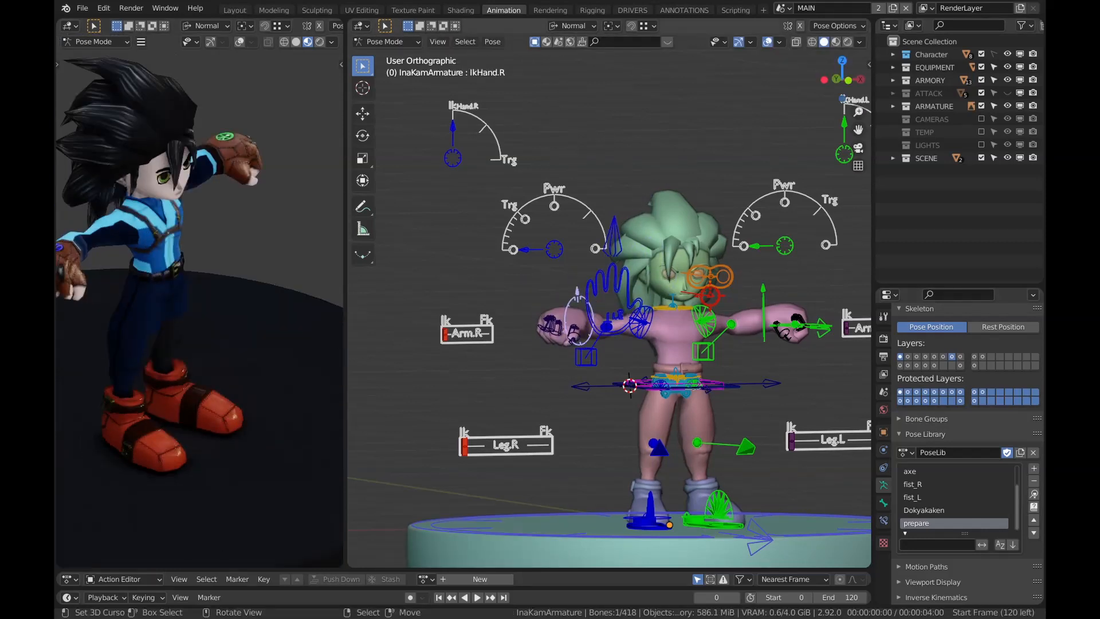
key("g")
key("Escape")
Try moving the Look control about 0.17 on X and -0.48 on Z, and the CrtlEyes control about -0.07 on X and -0.08 on Z
scroll(607, 321, "down", 3)
middle_click_drag(631, 321, 573, 321)
scroll(574, 320, "up", 3)
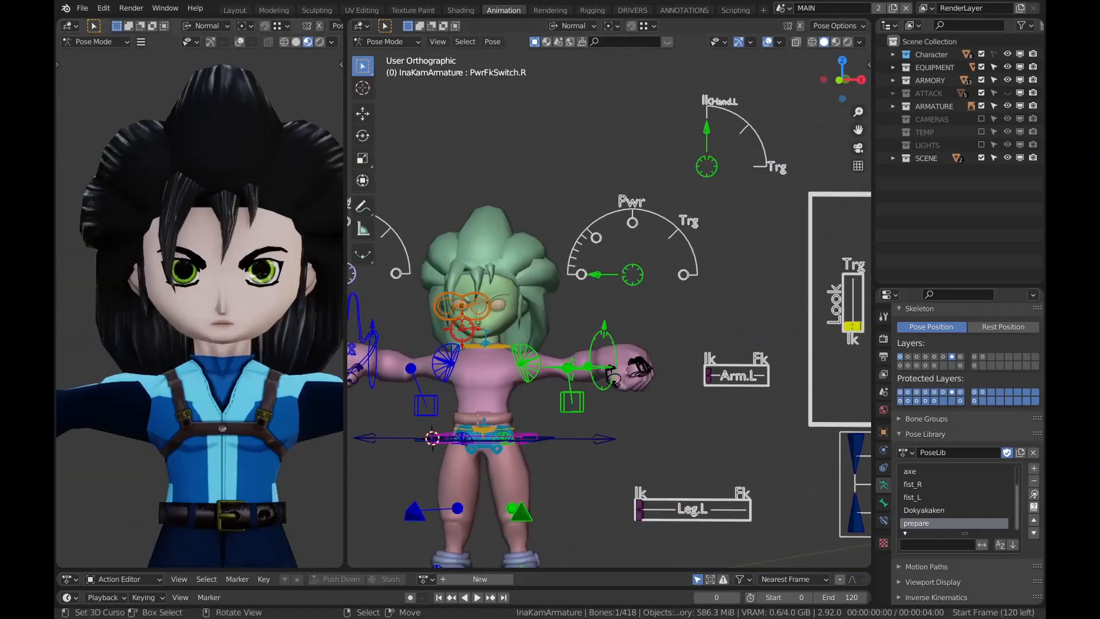
key("KP_1")
right_click(503, 324)
key("g")
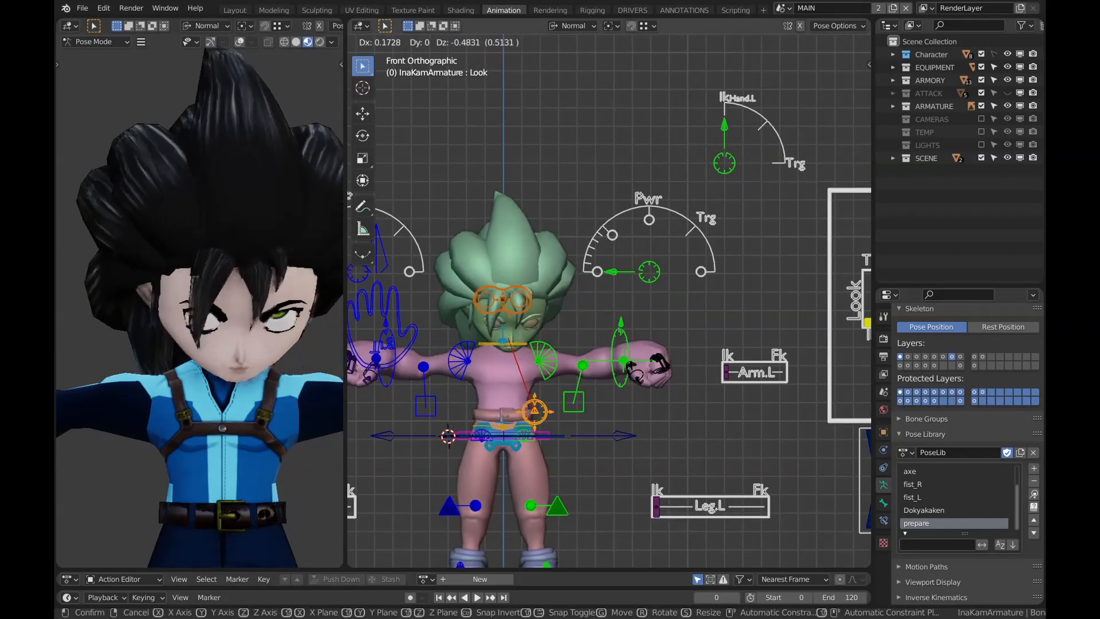
key("Return")
key("g")
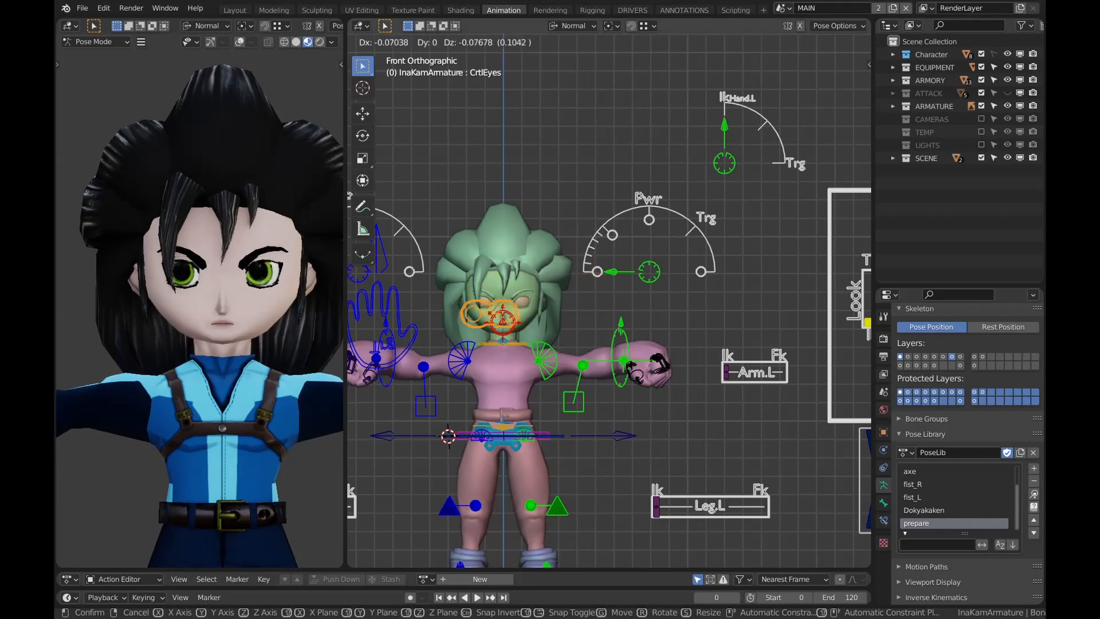
key("Escape")
Slide the FkCtrlLook switch to Trg and try moving the Look control about -0.28 on Z
key("g")
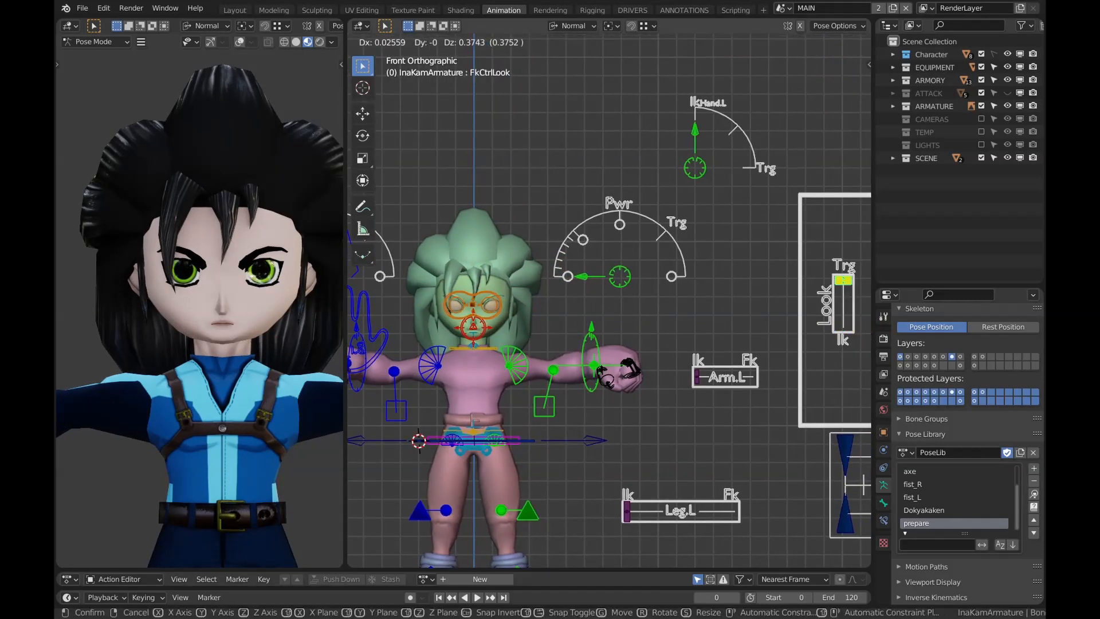
left_click(846, 261)
right_click(473, 327)
key("g")
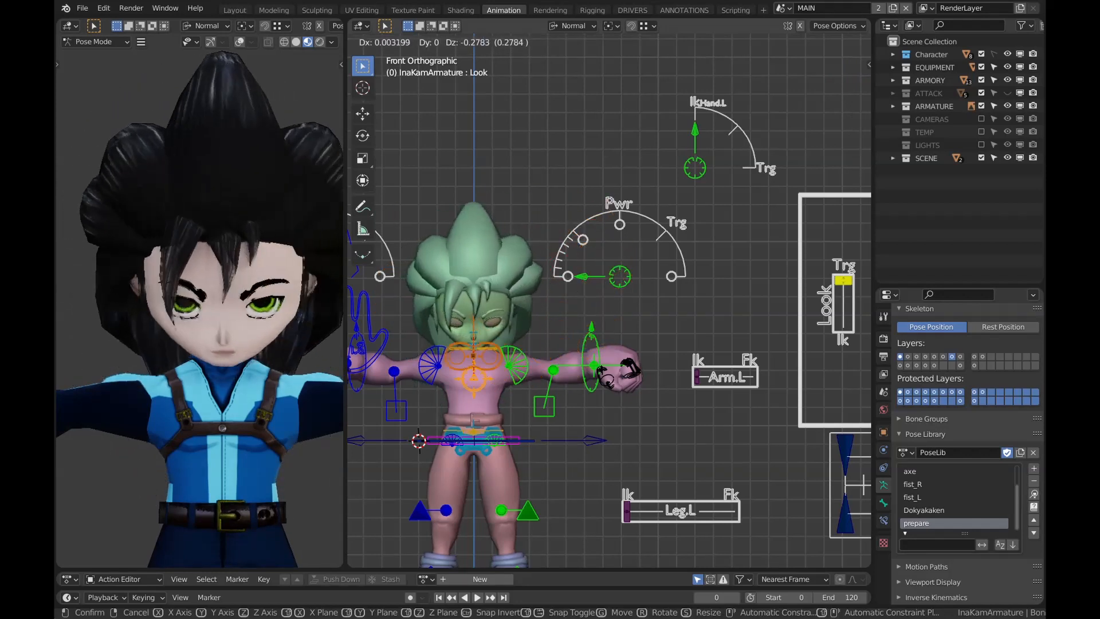
key("Escape")
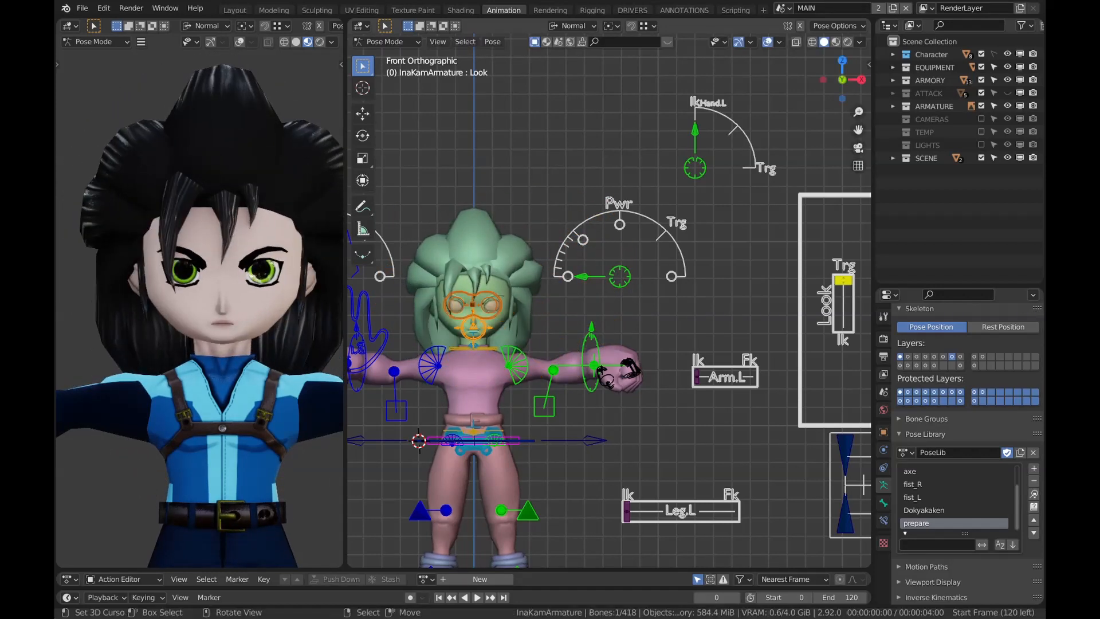
Slide the FkCtrlLook switch back to Ik and try moving the Look control about -0.18 on X and -0.08 on Z
left_click_drag(843, 280, 843, 327)
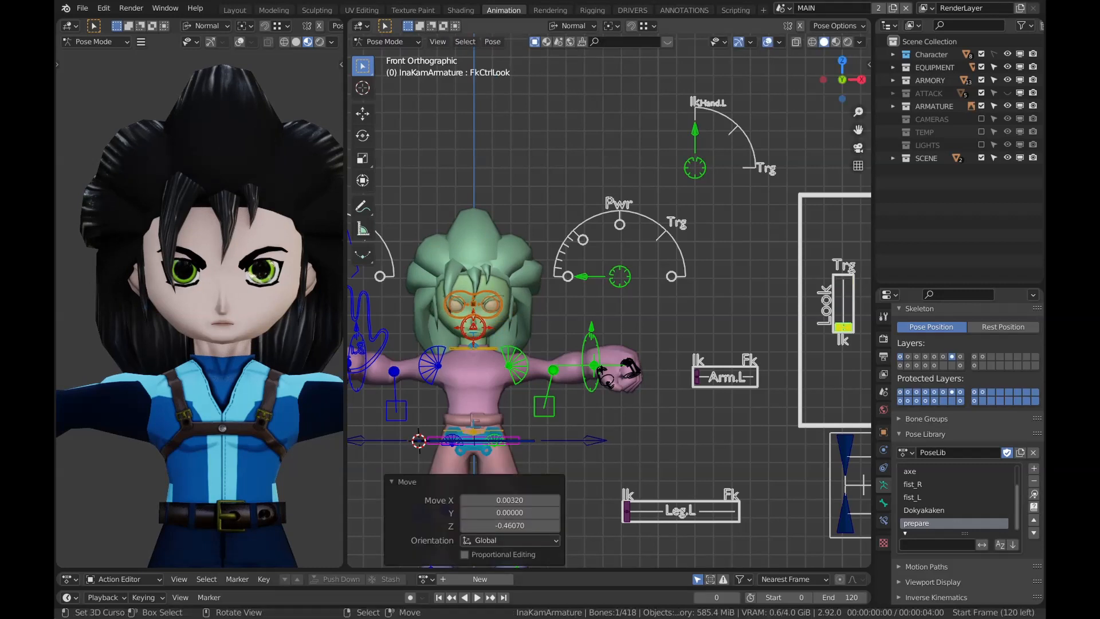
left_click(474, 304)
key("g")
key("Return")
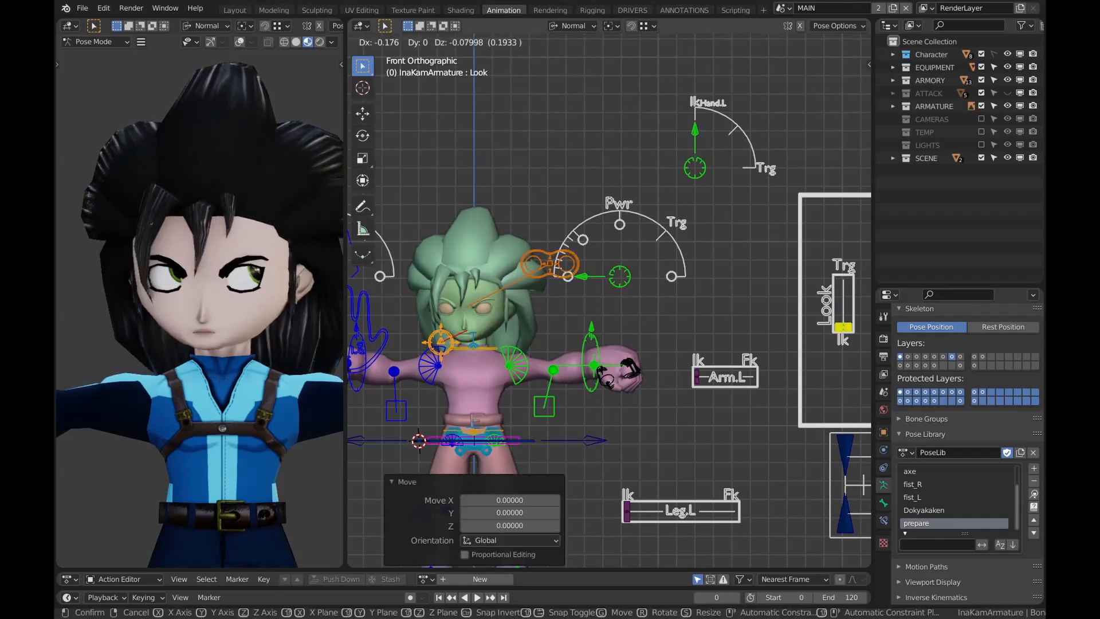
Slide the FkCtrlLook switch to Trg and try moving the Look and CrtlEyes controls in front of the face
left_click_drag(843, 326, 843, 324)
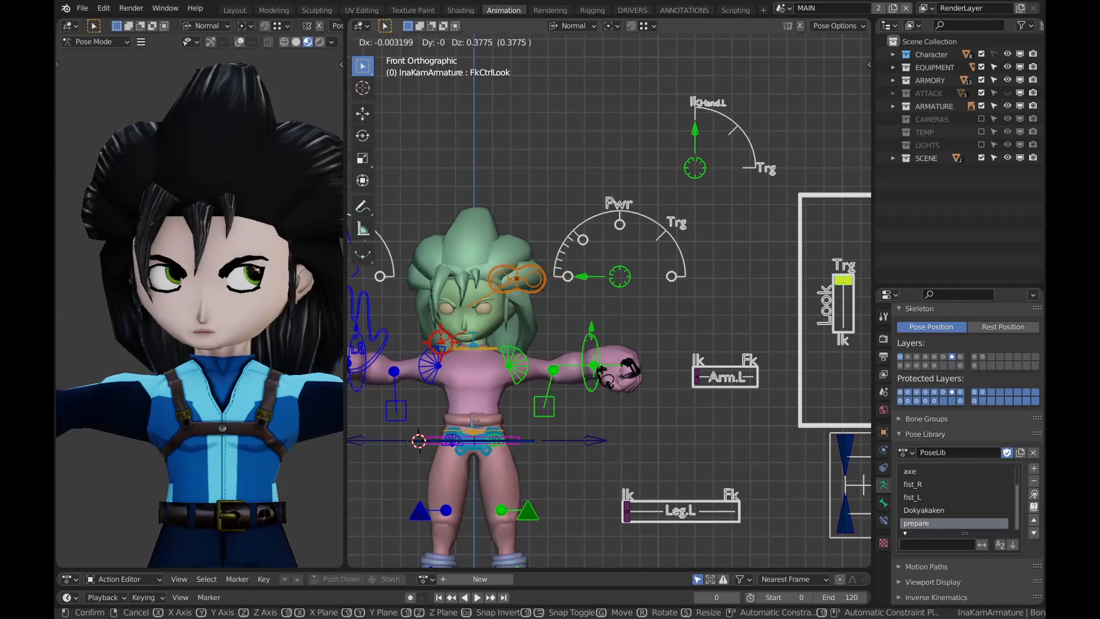
left_click(843, 280)
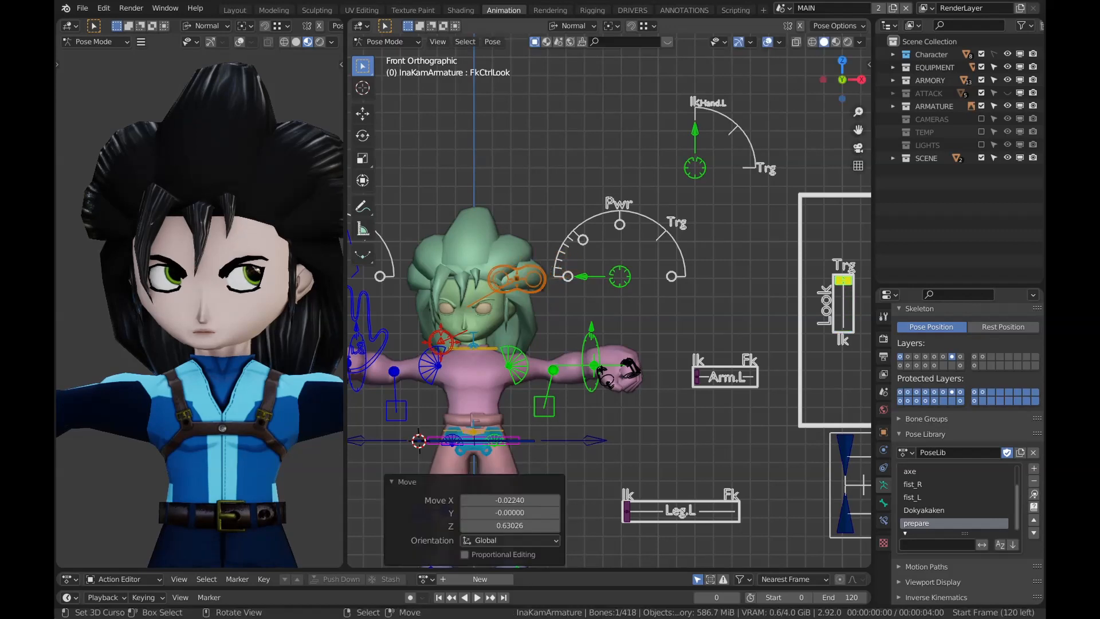
left_click(516, 279)
key("g")
left_click(568, 279)
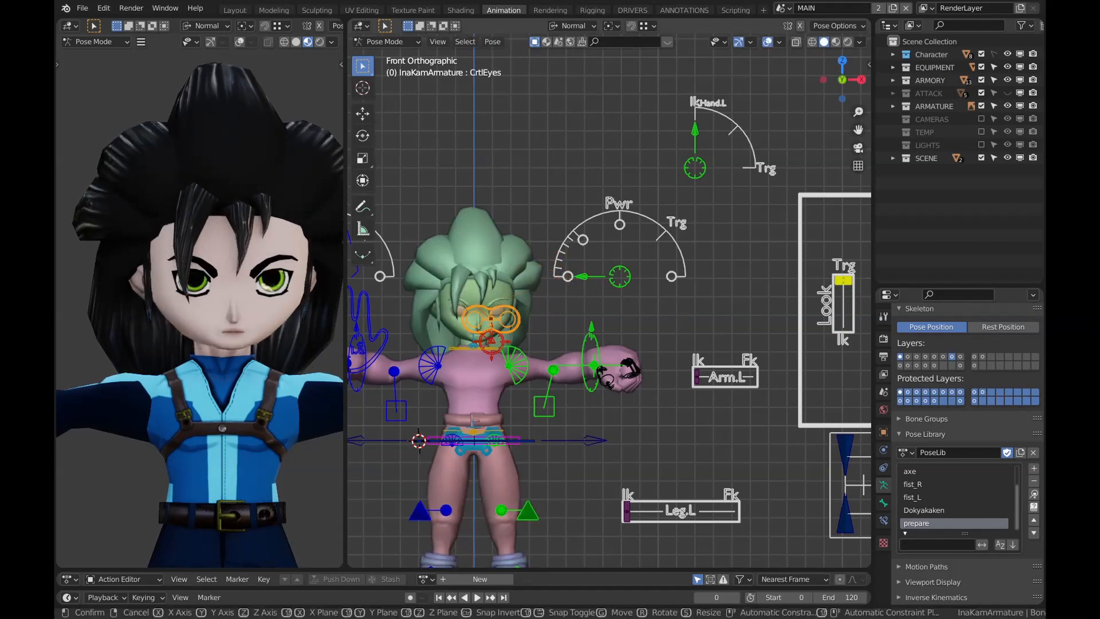
left_click(492, 341)
mouse_move(491, 341)
left_mouse_down()
mouse_move(560, 336)
mouse_move(394, 327)
mouse_move(491, 341)
left_mouse_up()
key("g")
left_click(491, 341)
key("g")
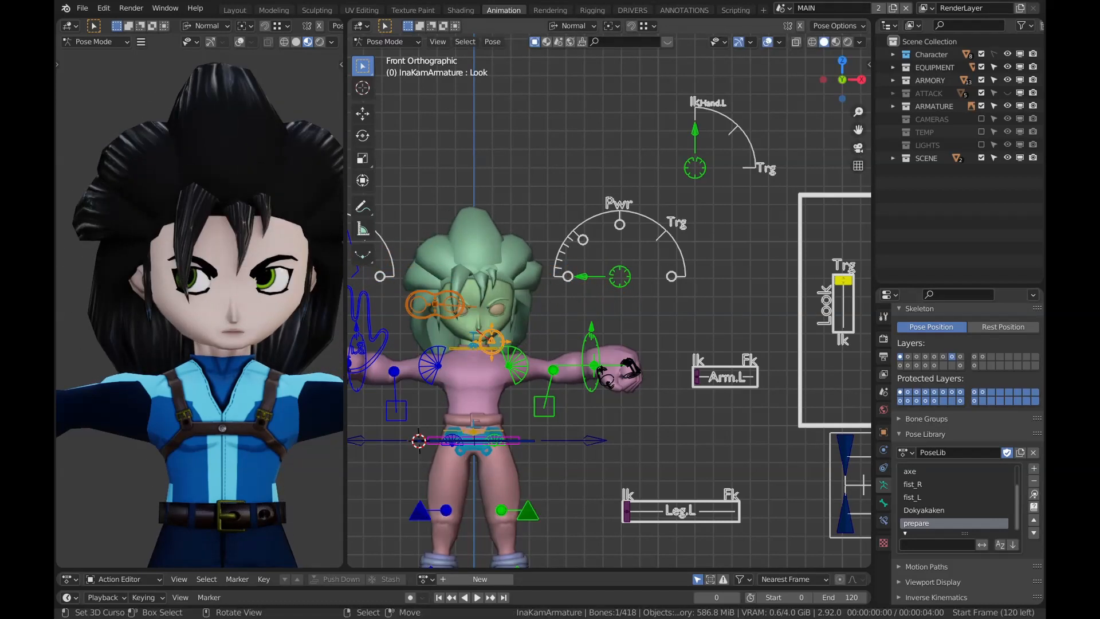
Return the FkCtrlLook switch to Ik and try moving the Look control about -0.01 on X and 0.04 on Z
left_click(492, 341)
left_click(491, 341)
left_click(492, 341)
key("g")
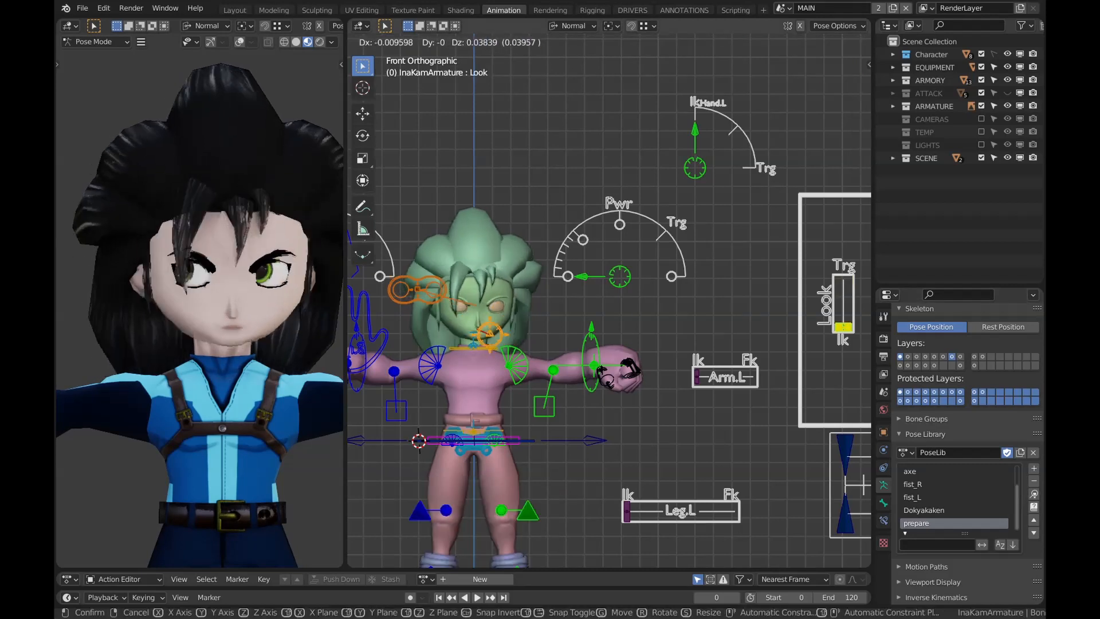
left_click(491, 341)
left_click(491, 341)
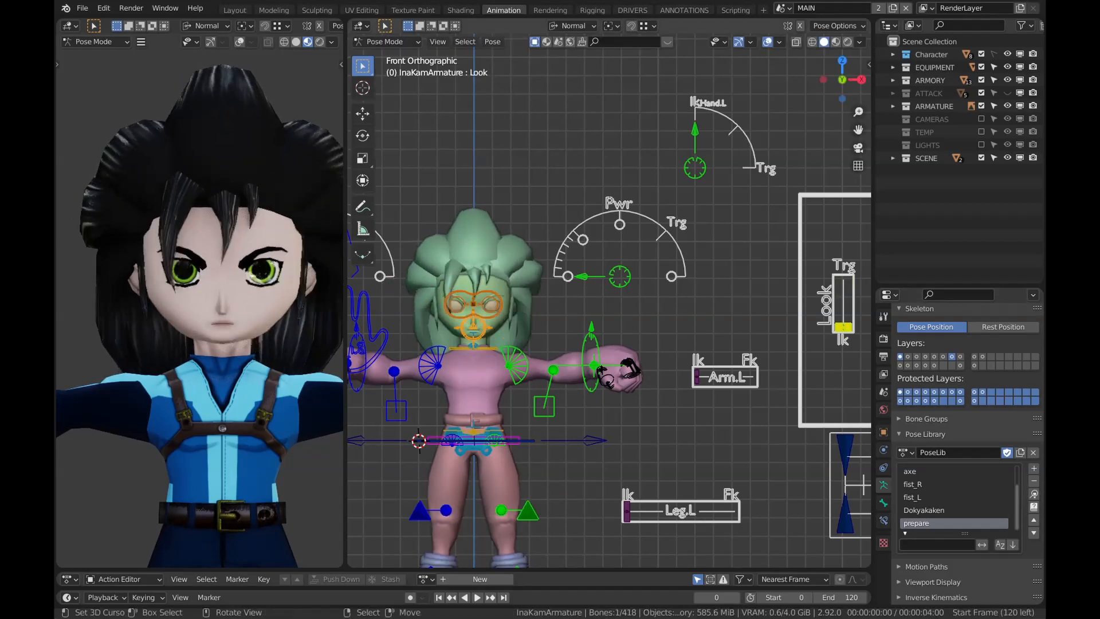
Try moving the Look control out beside the head and sliding the FkCtrlLook switch about 0.52 on Z to Trg
key("g")
left_click(575, 305)
left_click(575, 305)
key("g")
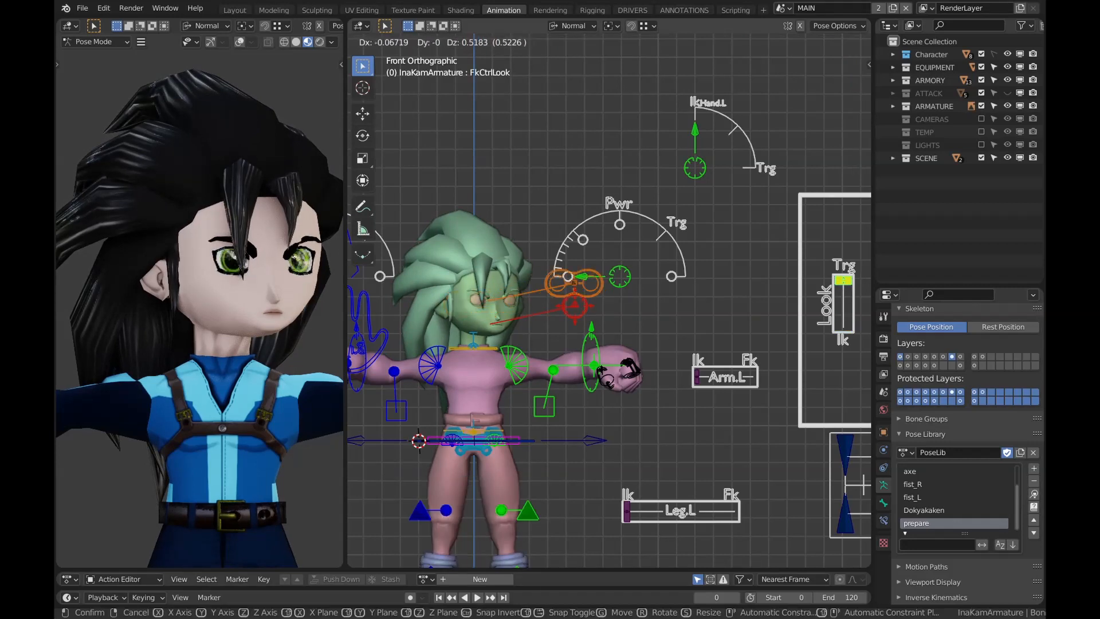
key("Escape")
left_click(473, 313)
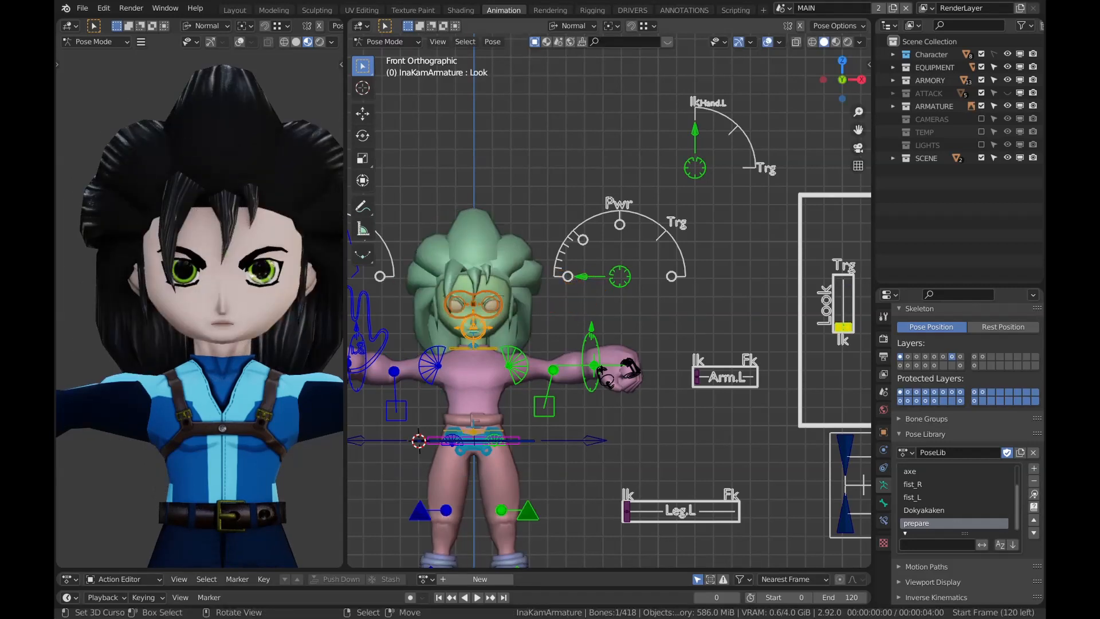
Clear the rotation and location of all visible pose bones, deselect them and save the file
key("a")
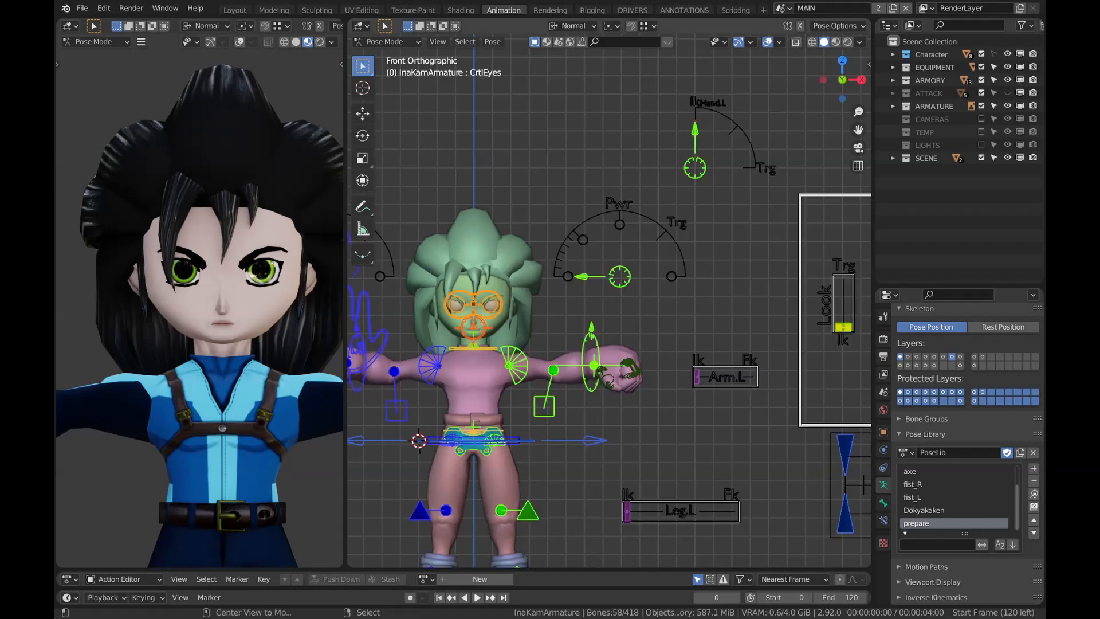
key("alt+r")
key("alt+g")
key("alt+a")
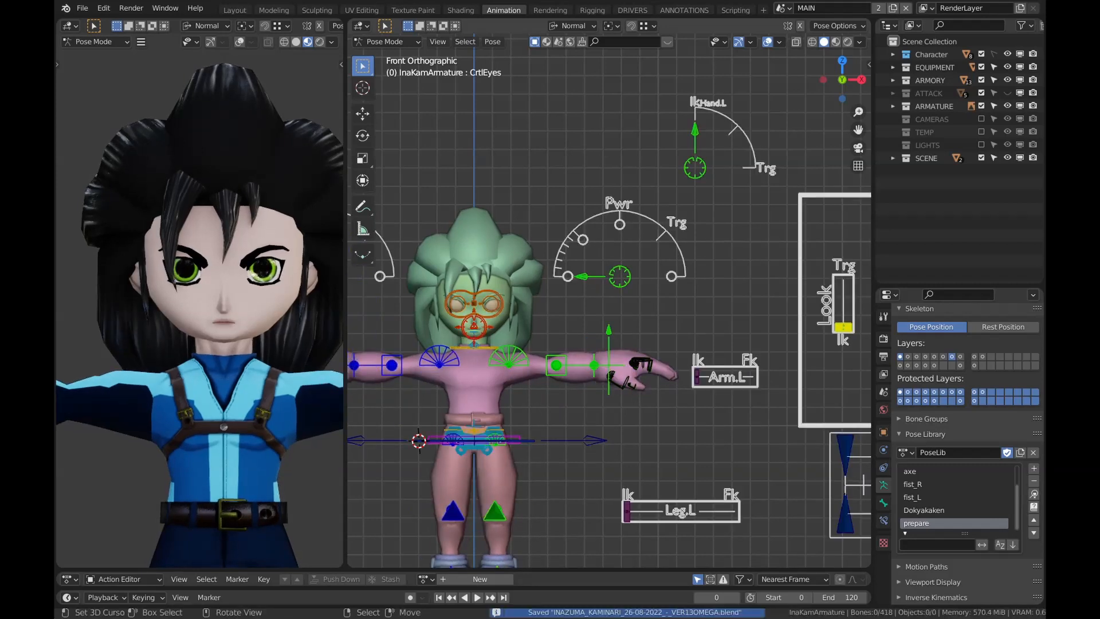
View the armature's bone layers one at a time, ending on the seventh layer
key("Home")
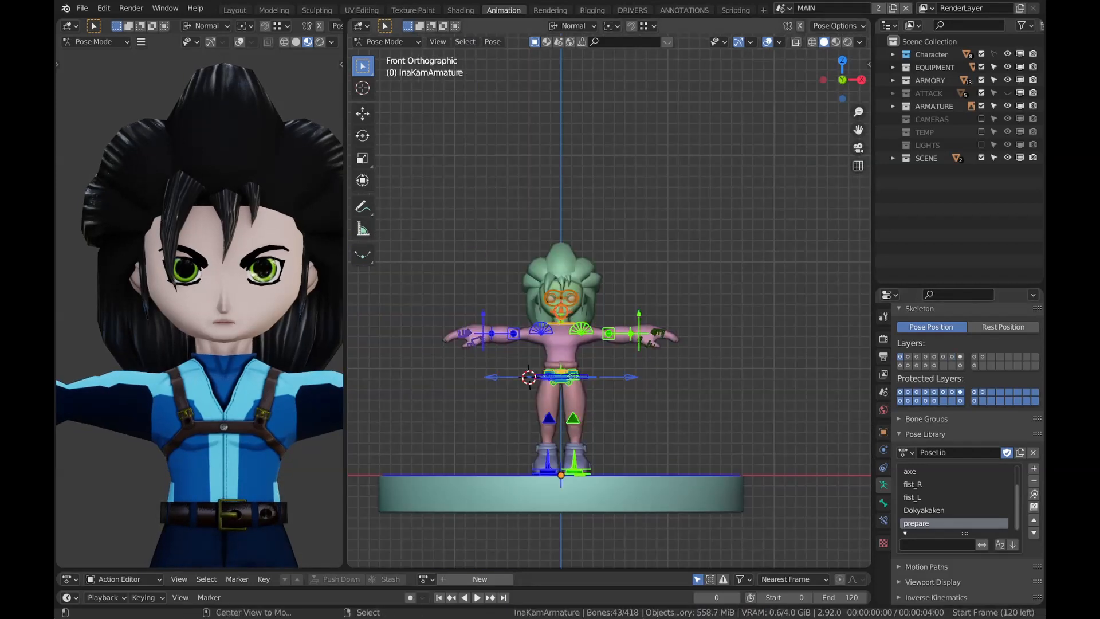
key("alt+a")
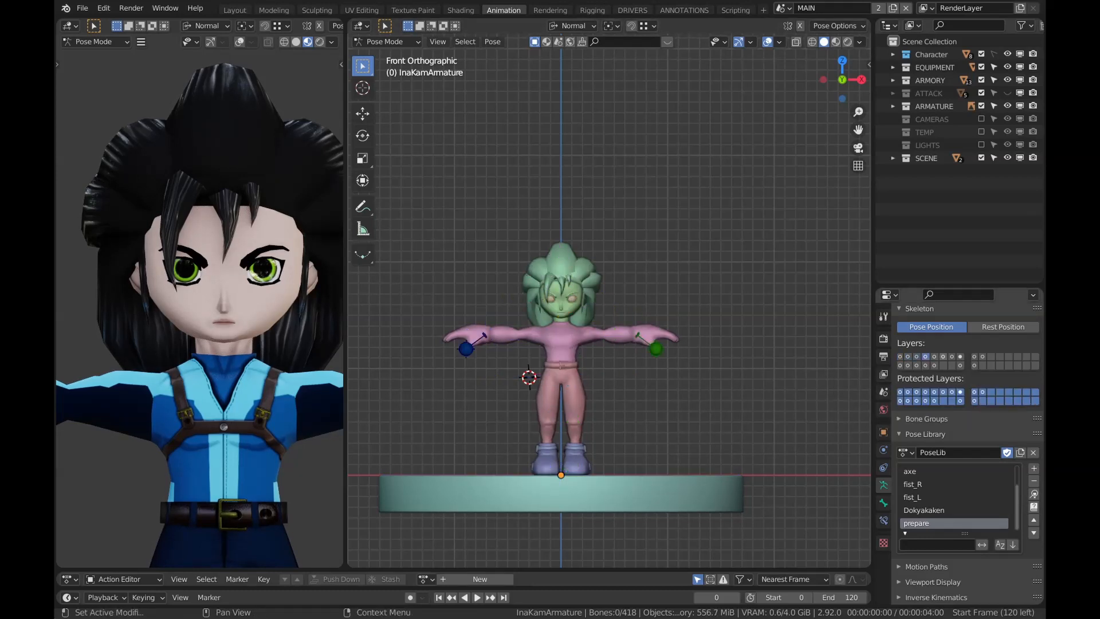
left_click(952, 357)
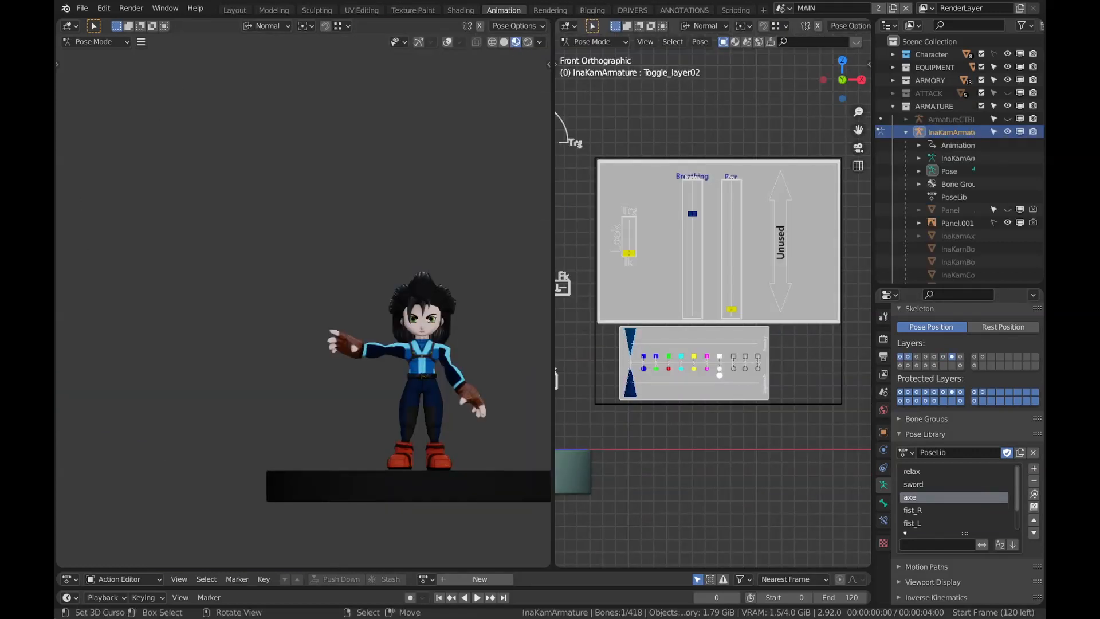
Move the Toggle_layer02 and Toggle_layer pointers about 0.12 on X to the first blue markers and collapse the ARMATURE collection
key("g")
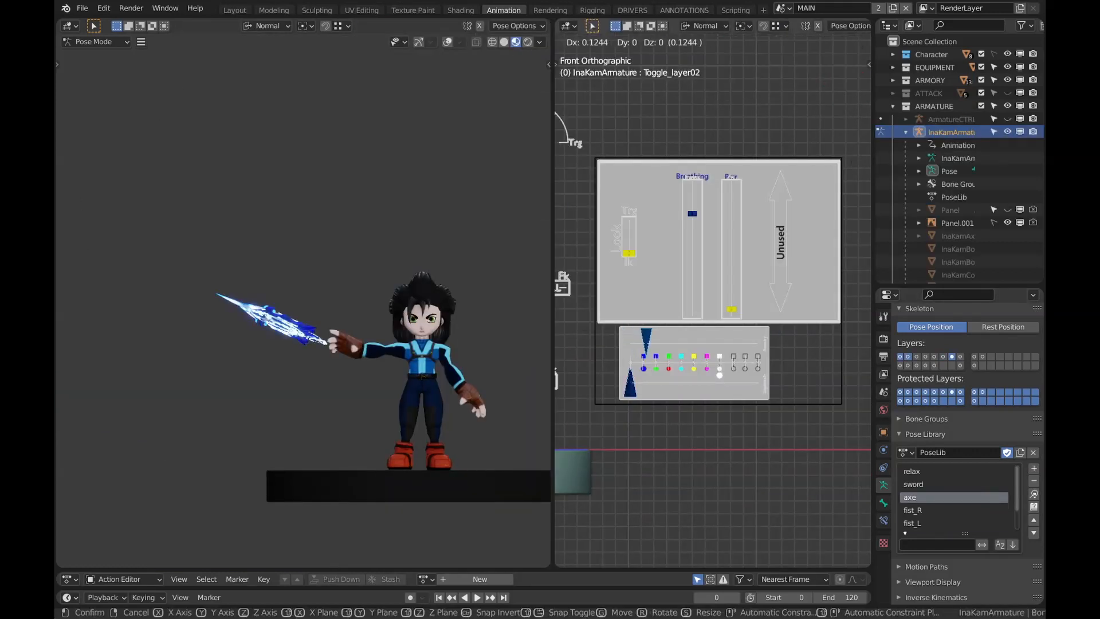
key("Return")
left_click(631, 384)
key("g")
key("Return")
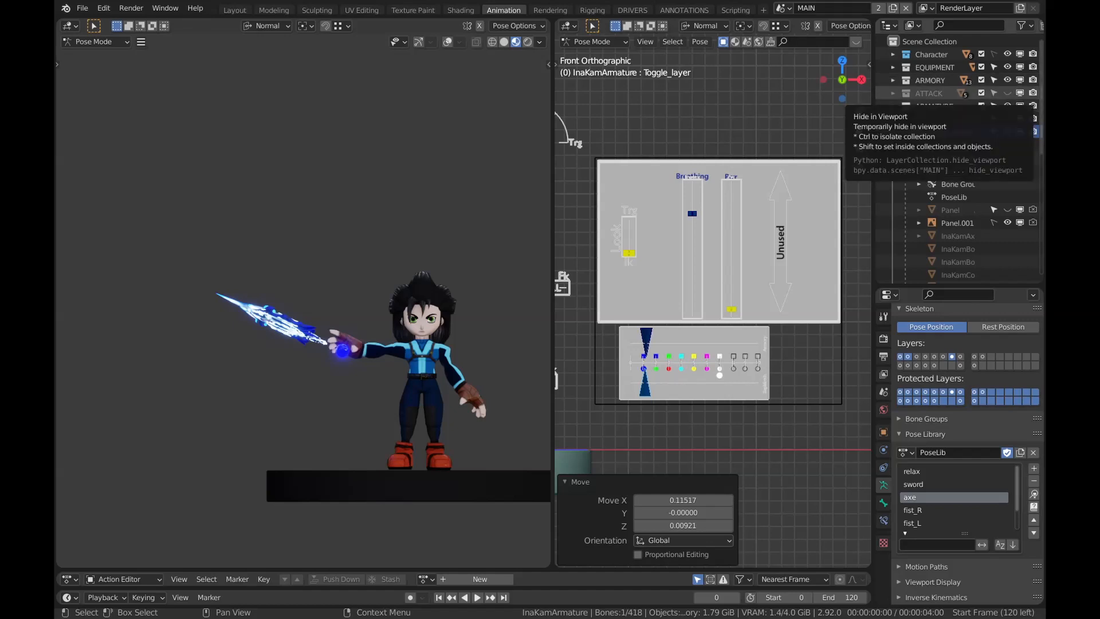
left_click(893, 106)
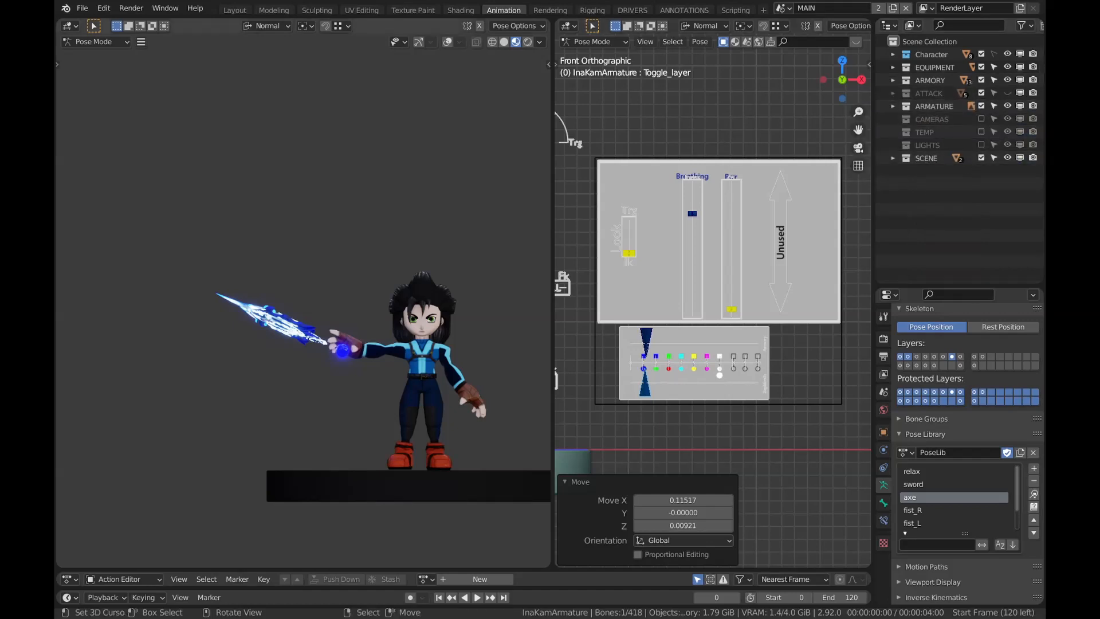
Examine the glowing blue weapon and sphere at the character's right hand from close up and from farther away
middle_click_drag(303, 309, 378, 264)
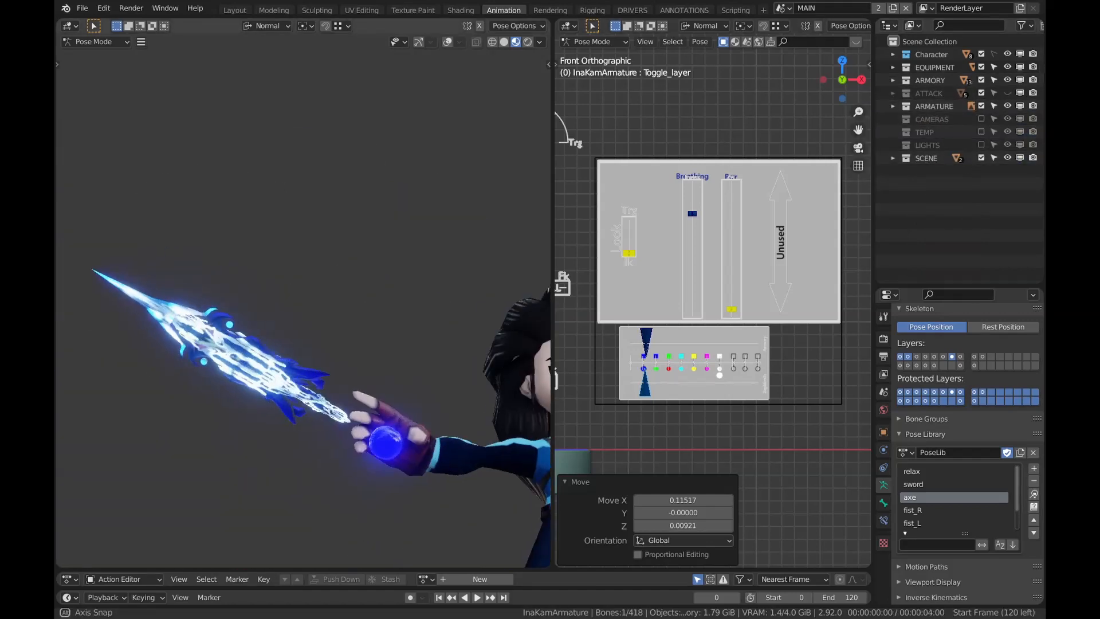
scroll(304, 310, "down", 4)
middle_click_drag(366, 310, 298, 270)
scroll(304, 309, "up", 2)
scroll(304, 310, "down", 1)
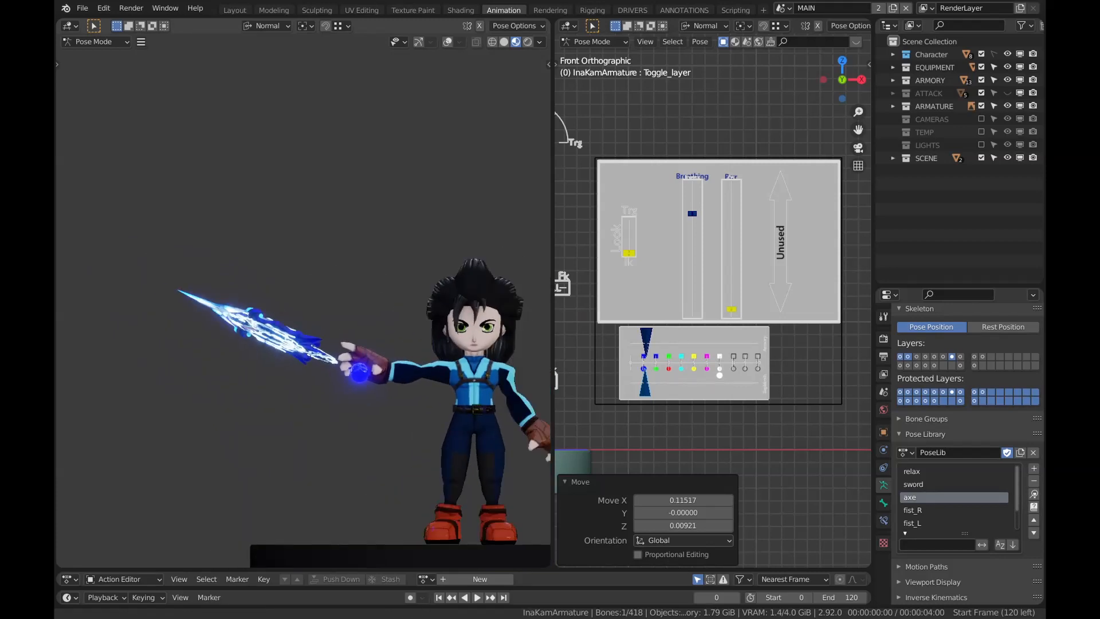
middle_click_drag(367, 309, 298, 304, "shift")
Try turning the IkFkSwitch.R dial about 93° to Trg, and turn the PwrFkSwitch.R dial to its horizontal end beside Trg
scroll(713, 304, "down", 5)
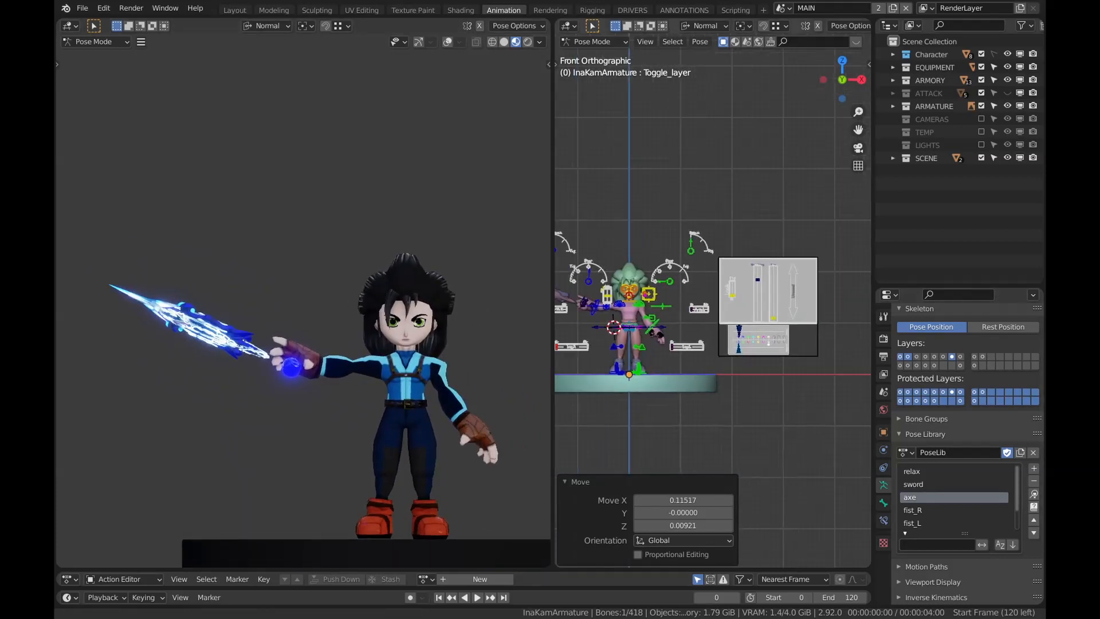
scroll(713, 303, "up", 4)
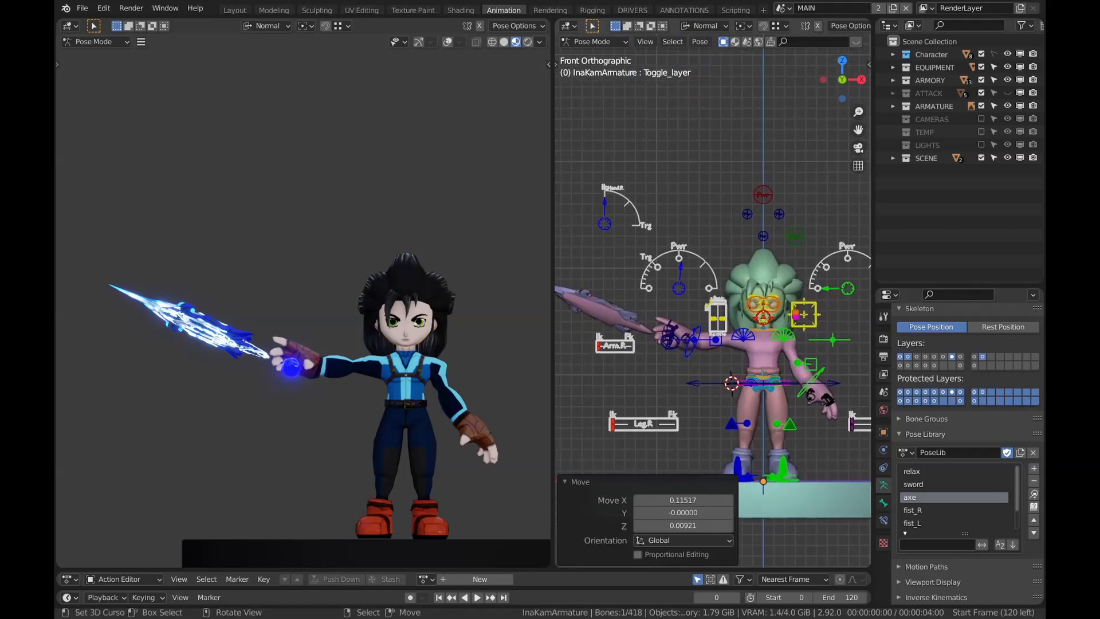
left_click(605, 206)
key("r")
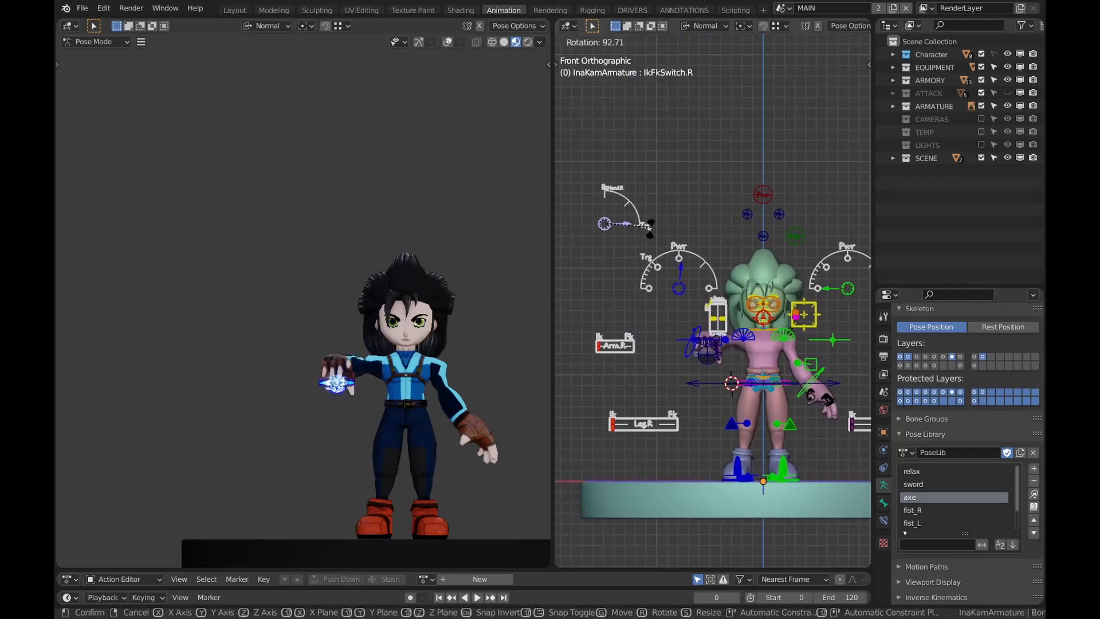
left_click(648, 229)
left_click(679, 272)
key("r")
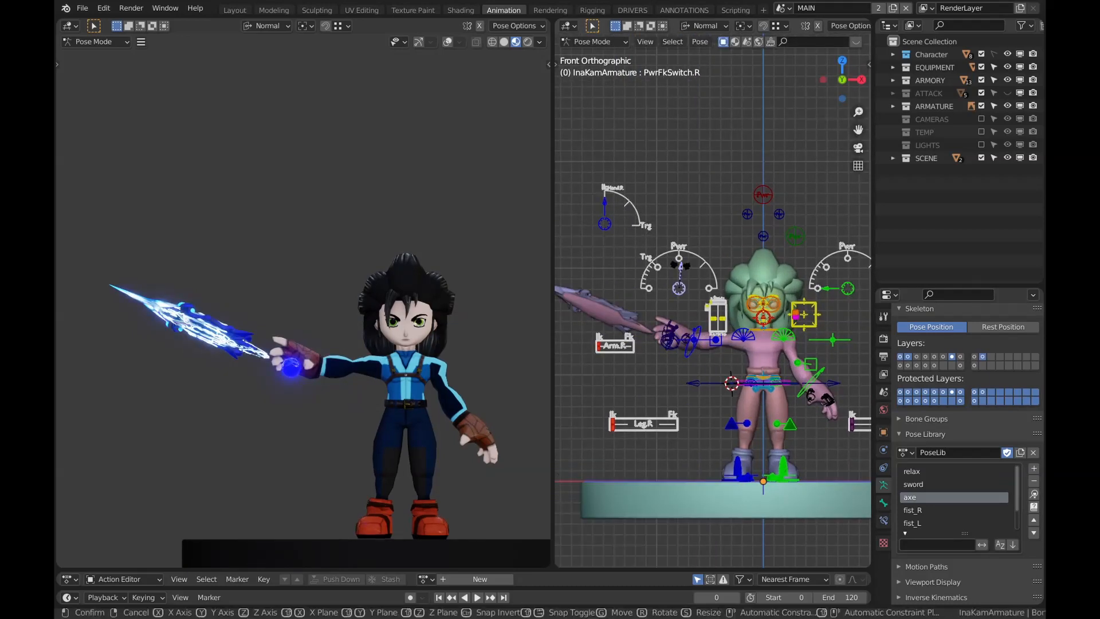
key("Escape")
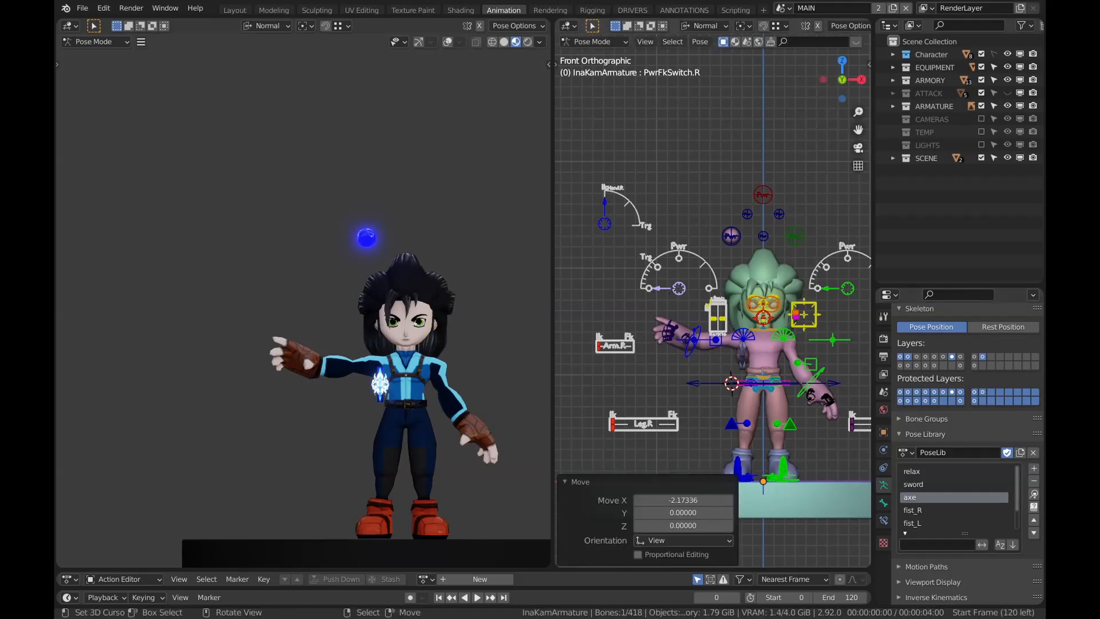
Save the file and turn the PwrFkSwitch.R dial about 86° to Pwr
middle_click_drag(717, 287, 558, 263, "shift")
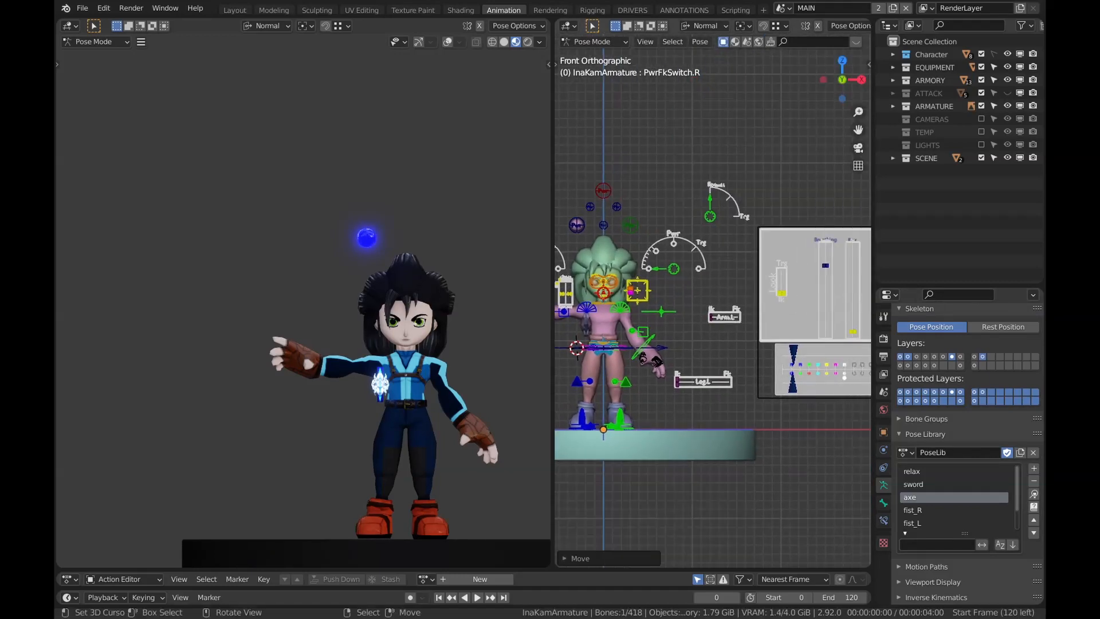
key("ctrl+s")
key("KP_Decimal")
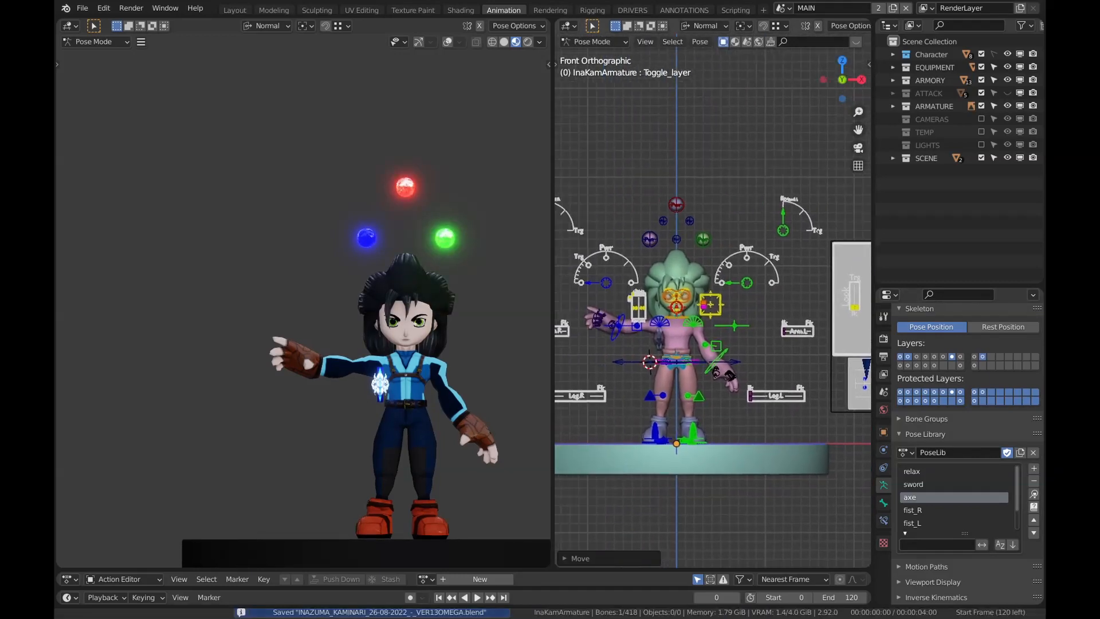
key("r")
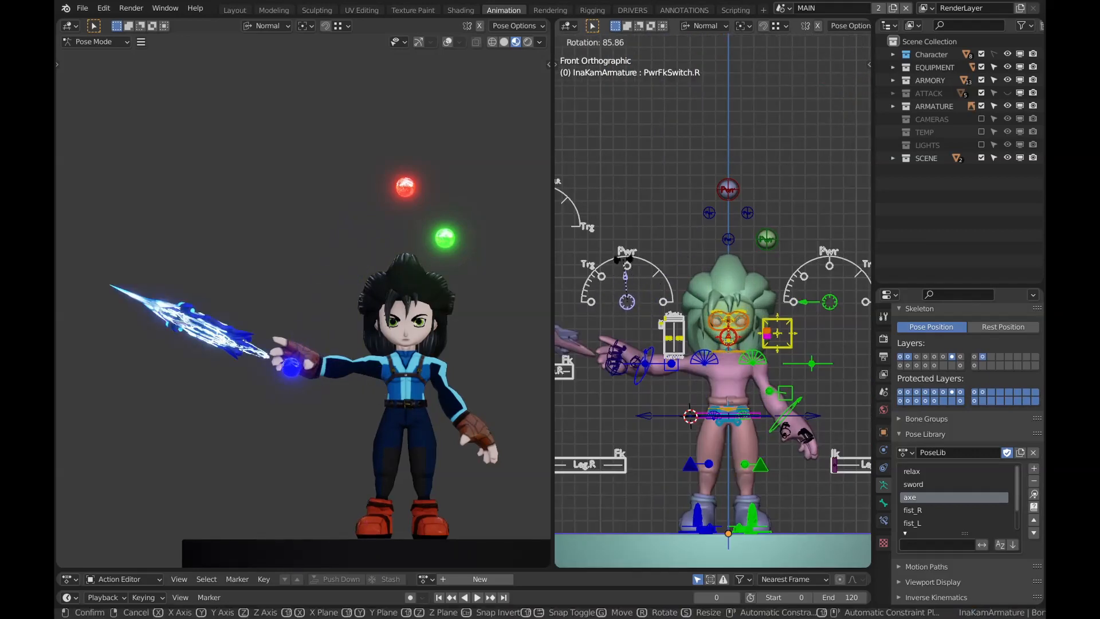
key("Return")
Try moving the IkHand.R control about 0.33 on X and -0.14 on Z, and try rotating it
right_click(643, 367)
key("g")
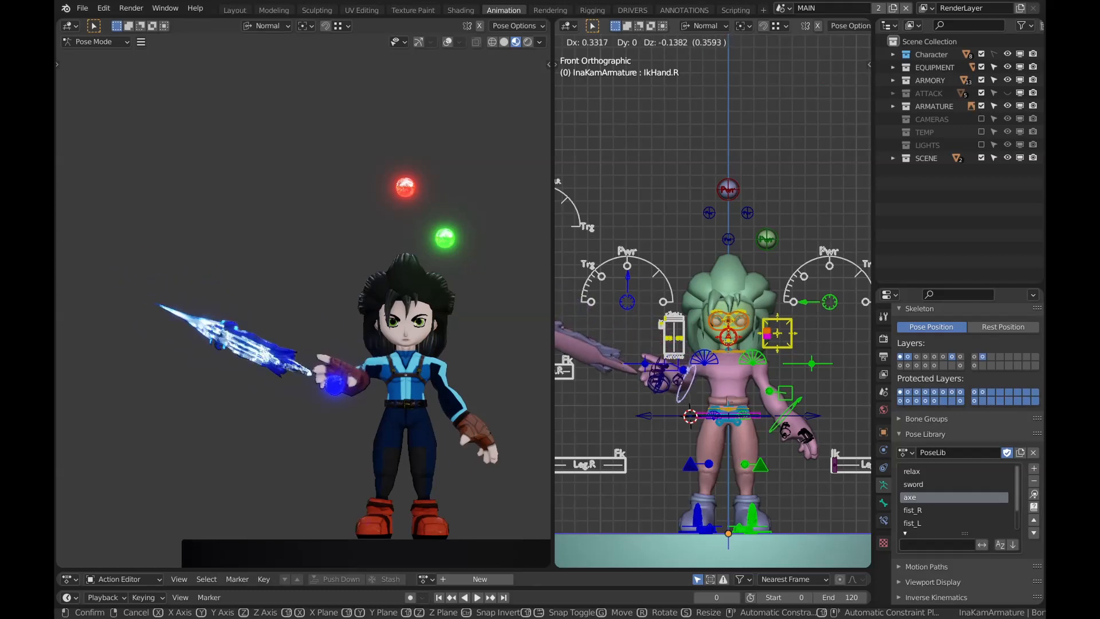
key("Escape")
key("r")
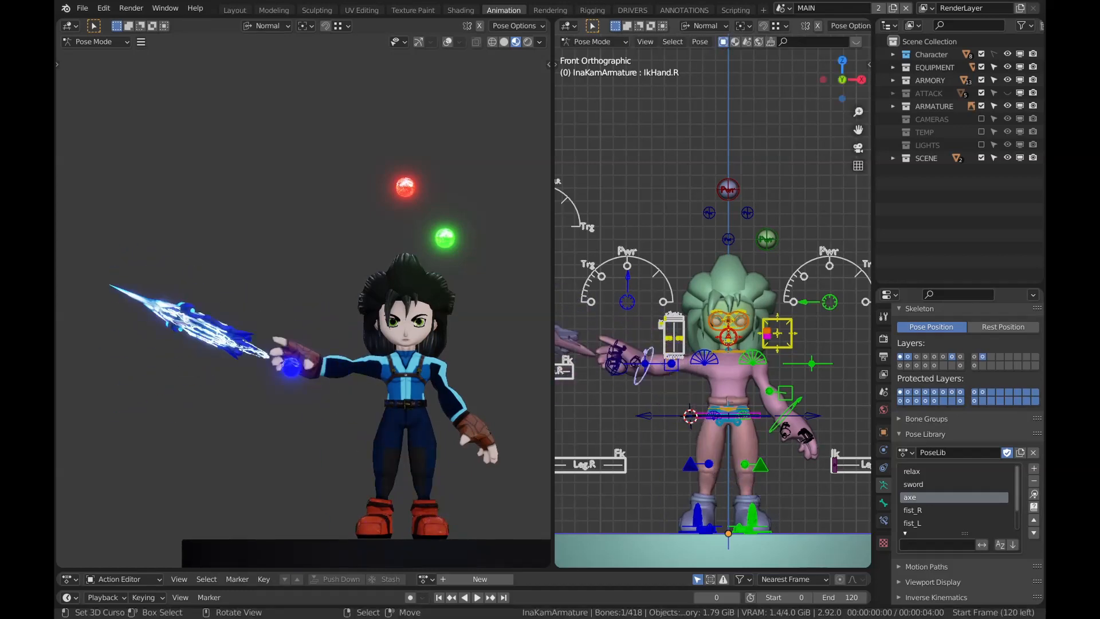
key("Escape")
Turn the PwrFkSwitch.R dial to Trg and try moving the FkTrg.R control that carries the weapon
middle_click_drag(343, 286, 356, 292)
middle_click_drag(287, 292, 349, 287)
scroll(287, 293, "up", 4)
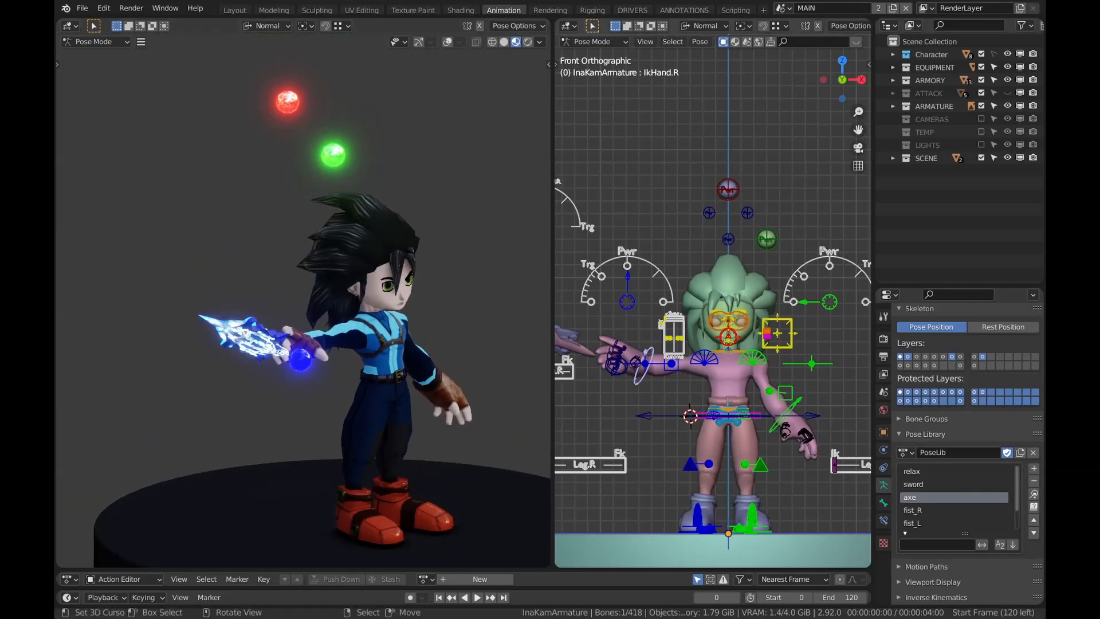
key("r")
key("Return")
middle_click_drag(714, 304, 739, 267)
key("g")
key("Return")
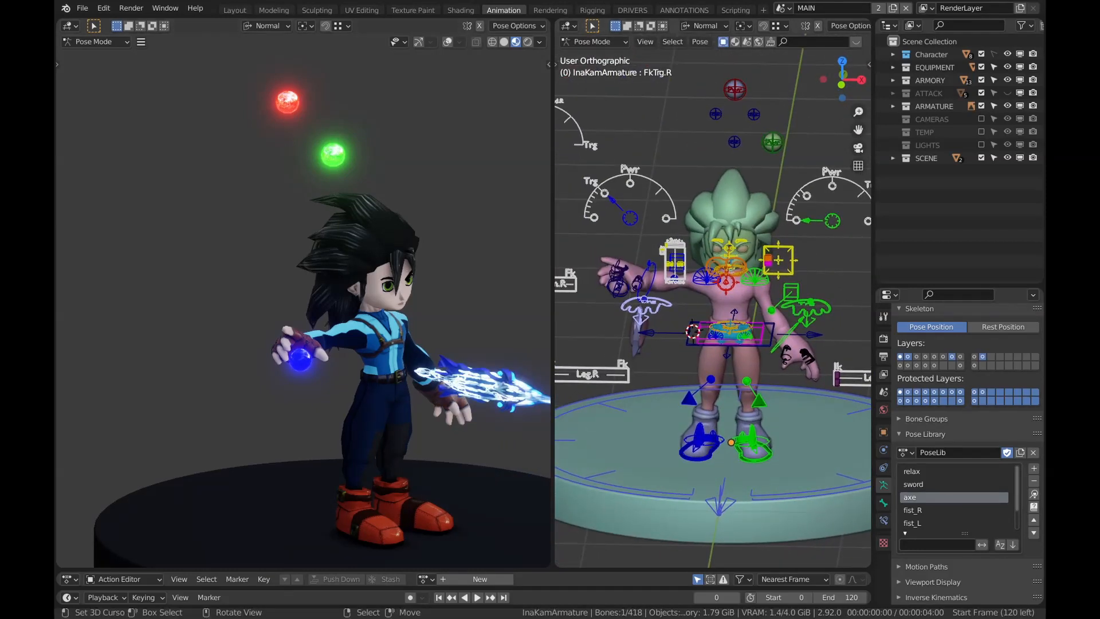
Turn the PwrFkSwitch.R dial back to its horizontal end beside Trg and save the file
left_click(630, 217)
key("r")
key("Return")
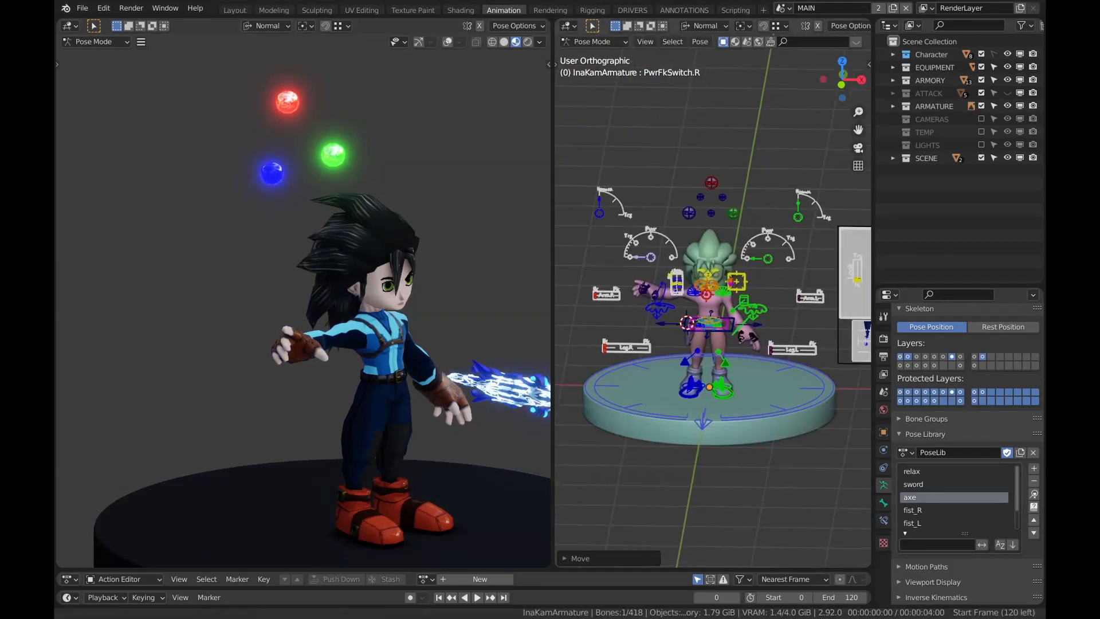
middle_click_drag(714, 310, 719, 309, "alt")
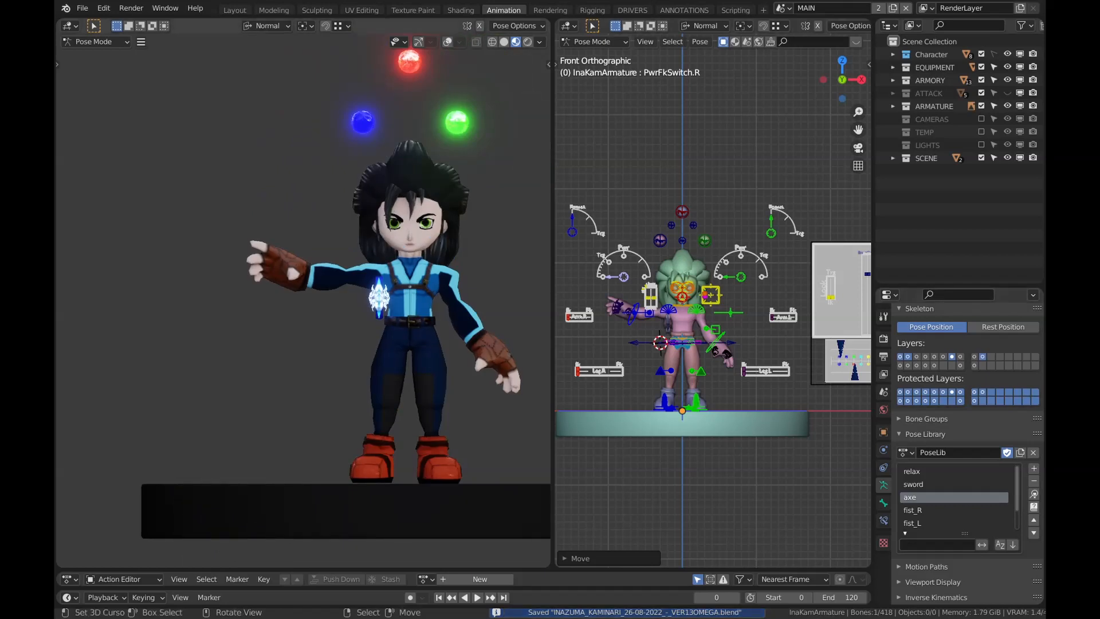
middle_click_drag(818, 328, 711, 331, "shift")
scroll(711, 332, "up", 3)
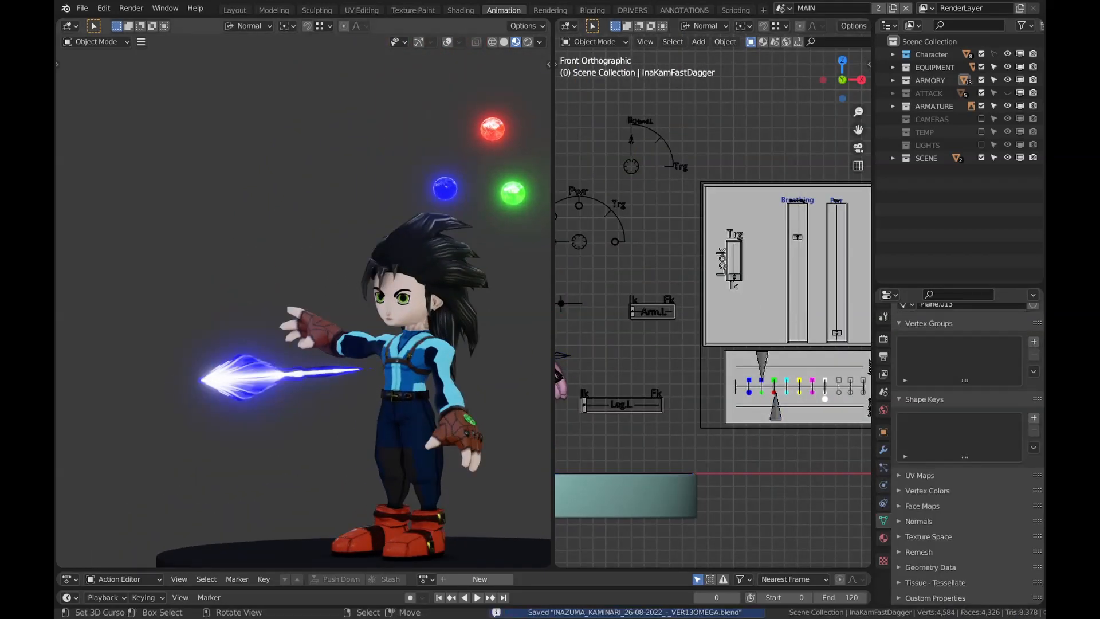
Put the armature in Pose Mode and move the IkElbow.R control about -0.10 on X and -0.21 on Y in the top view
middle_click_drag(321, 321, 416, 337)
scroll(713, 321, "down", 2)
middle_click_drag(713, 321, 826, 372, "shift")
scroll(722, 344, "up", 3)
right_click(736, 310)
key("ctrl+Tab")
key("KP_7")
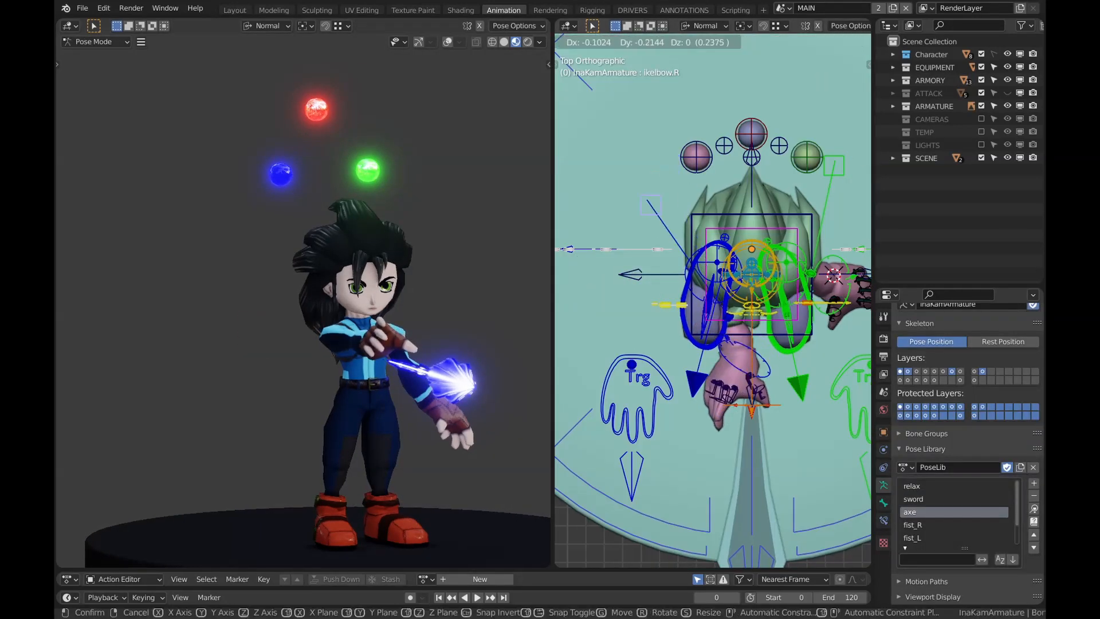
Adjust the position of the IkHand.R control on the outstretched right arm
middle_click_drag(660, 367, 708, 333)
scroll(762, 261, "up", 3)
right_click(716, 318)
key("ctrl+KP_3")
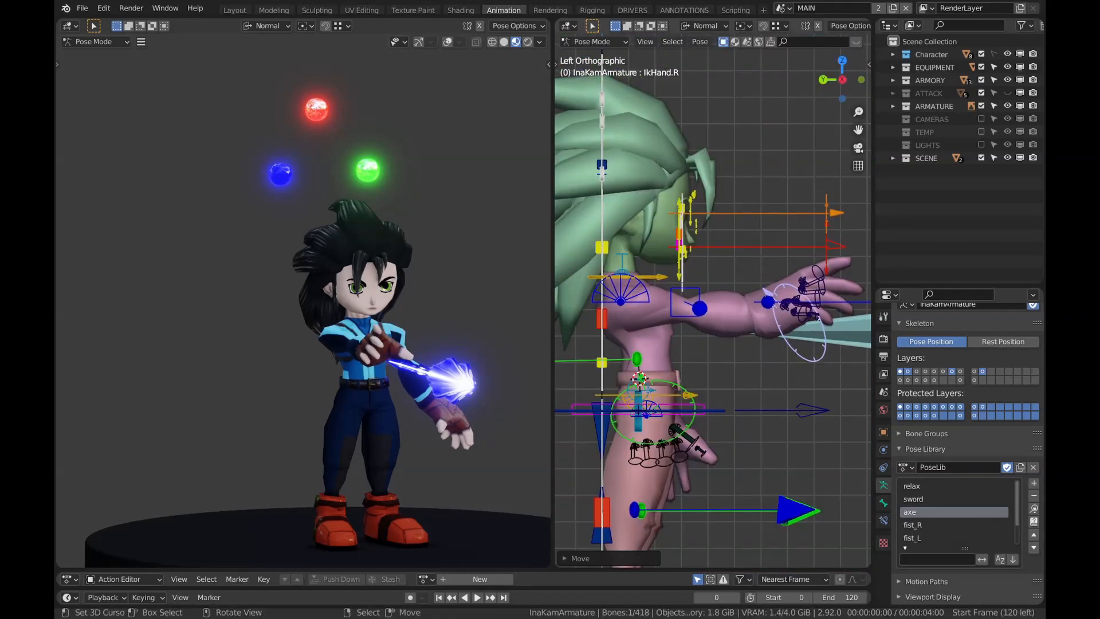
In Object Mode, move InaKamFastDagger about -0.09 on X and 0.06 on Y in the top view and save the file
middle_click_drag(803, 321, 596, 333)
middle_click_drag(630, 321, 725, 321, "shift")
key("ctrl+Tab")
right_click(625, 344)
scroll(636, 341, "down", 3)
key("KP_3")
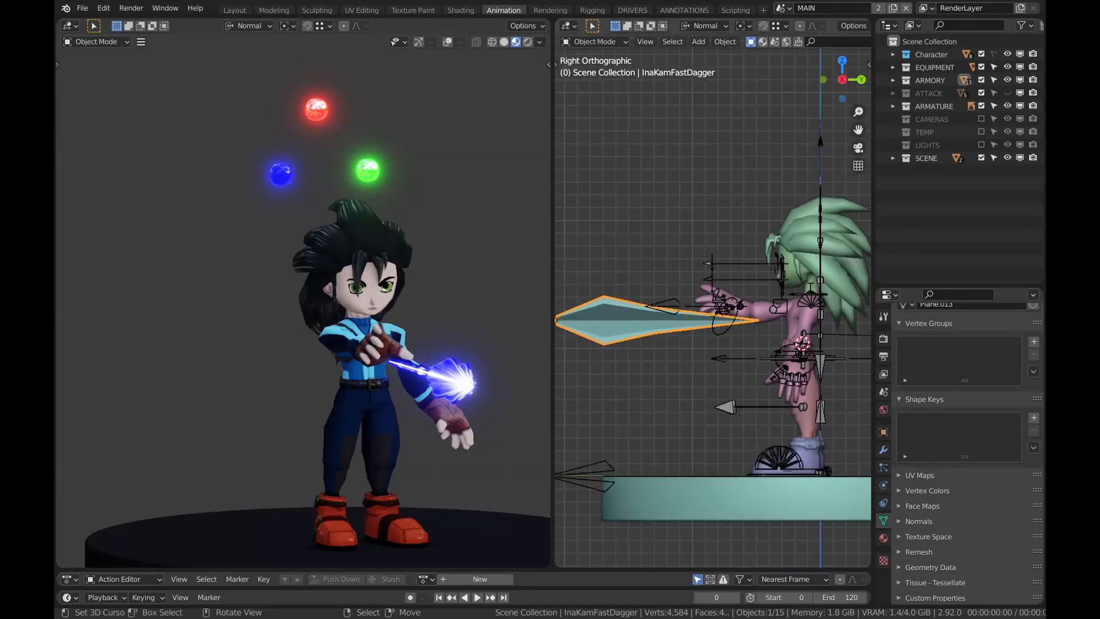
key("KP_7")
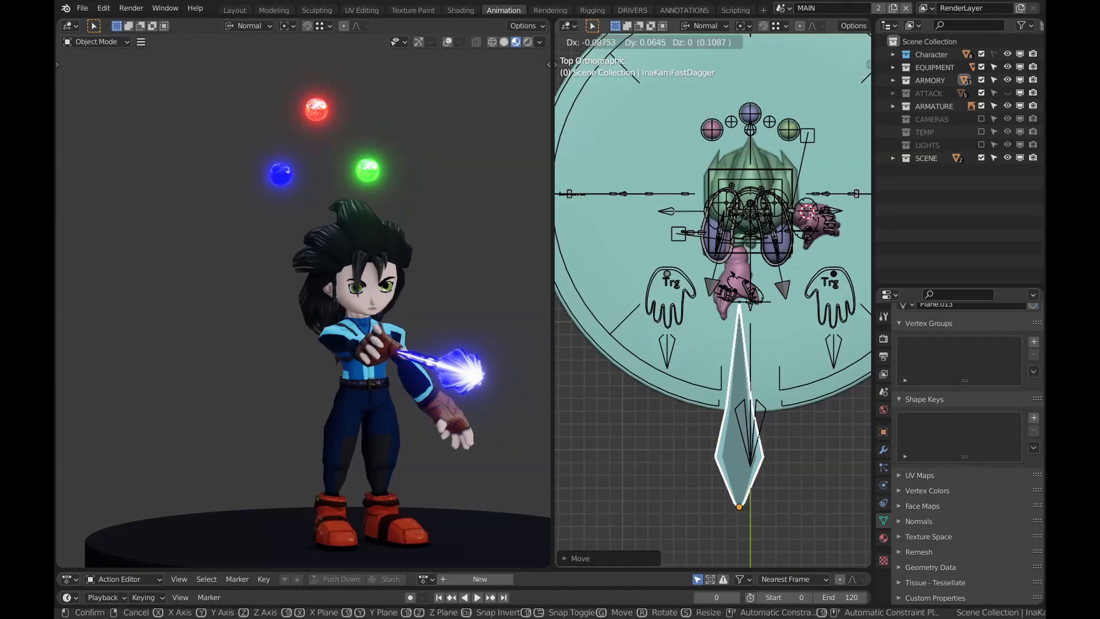
scroll(713, 298, "down", 3)
key("KP_1")
key("ctrl+s")
In Pose Mode, turn the PwrFkSwitch.R dial from its horizontal end to the round mark between Trg and Pwr
scroll(625, 287, "up", 5)
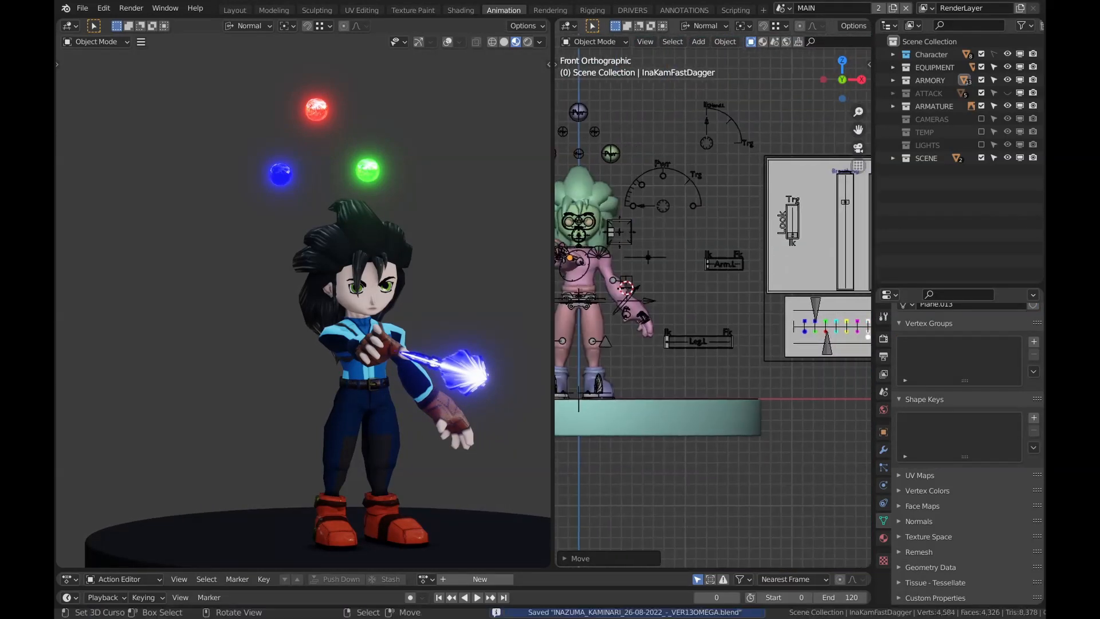
middle_click_drag(648, 310, 726, 341, "shift")
middle_click_drag(367, 309, 390, 286)
right_click(631, 258)
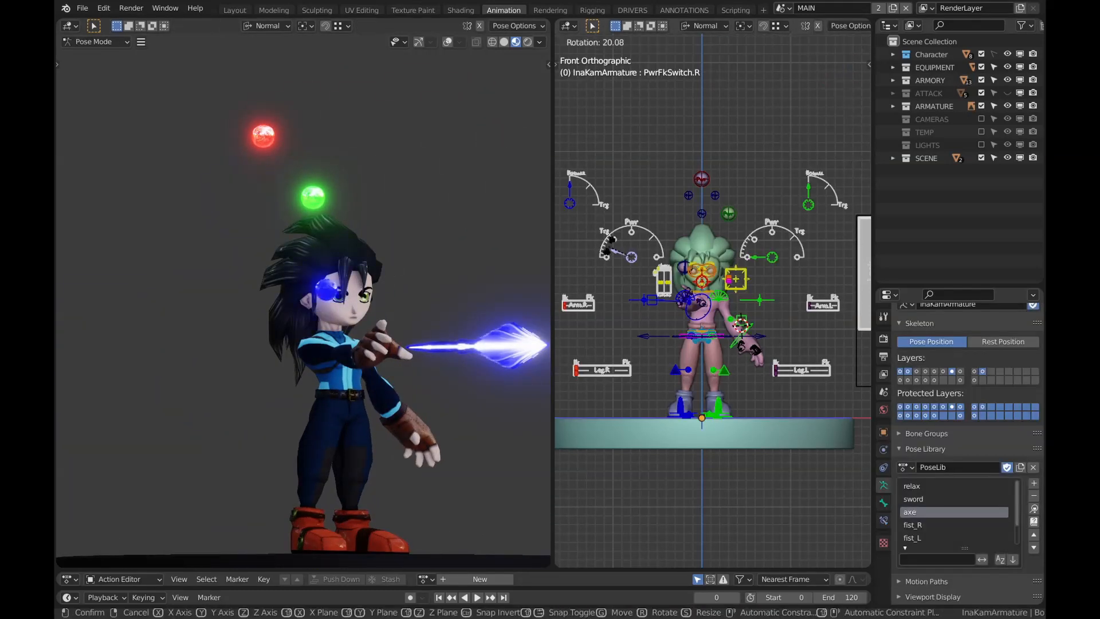
left_click(612, 234)
Move InaKamFastDagger about -0.02 on Y and -0.06 on Z toward the blue sphere in the right view and save the file
middle_click_drag(436, 258, 275, 258)
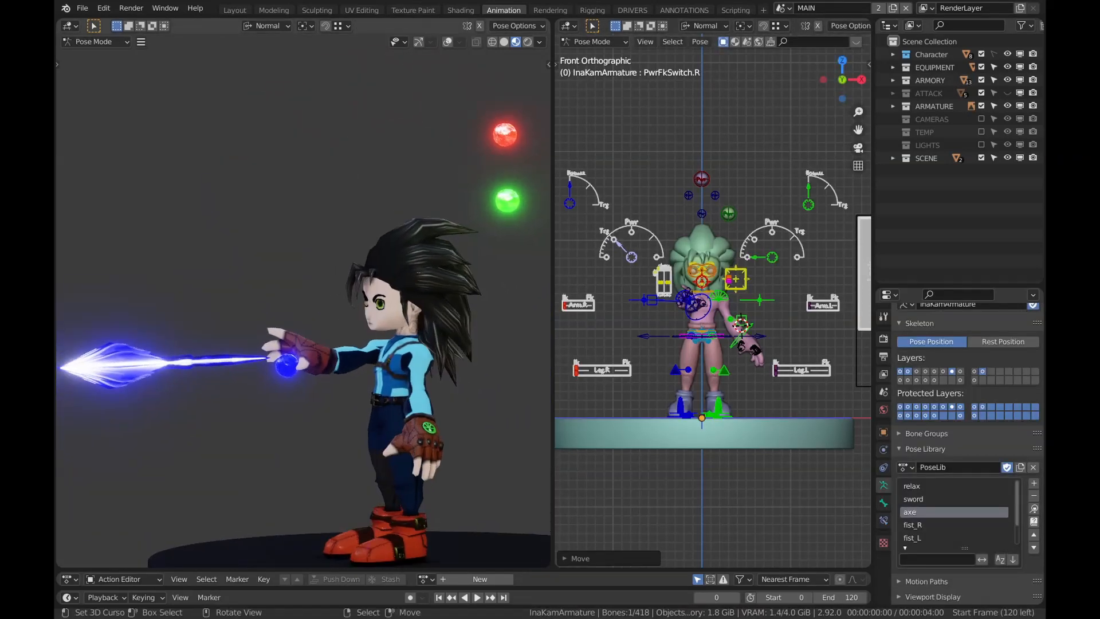
scroll(713, 301, "up", 4)
right_click(123, 365)
middle_click_drag(756, 298, 636, 309)
scroll(714, 302, "up", 5)
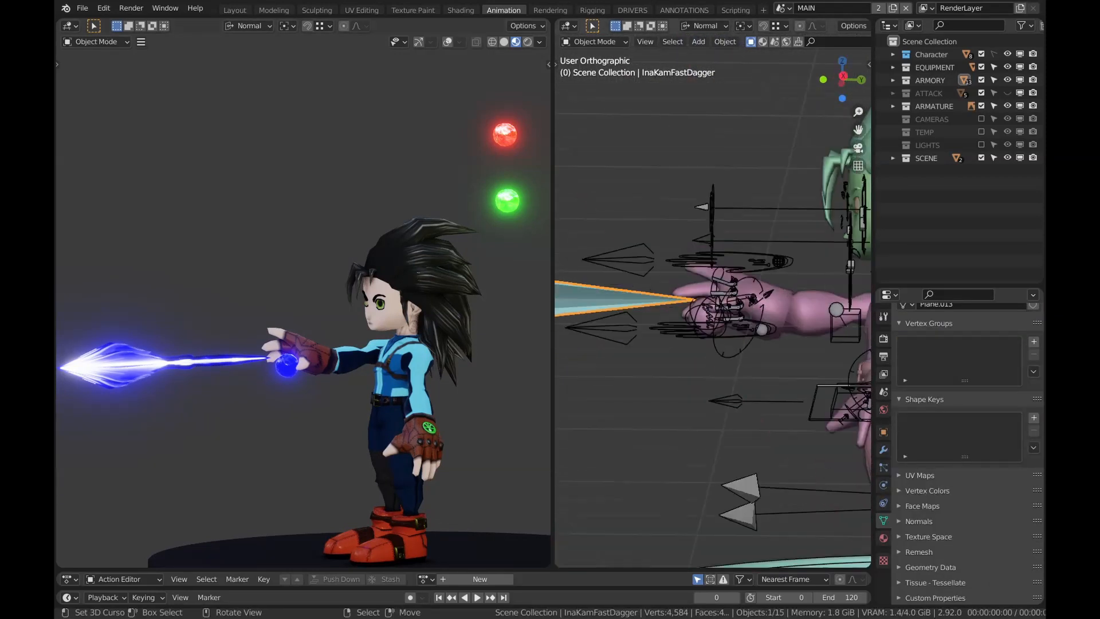
key("KP_3")
key("g")
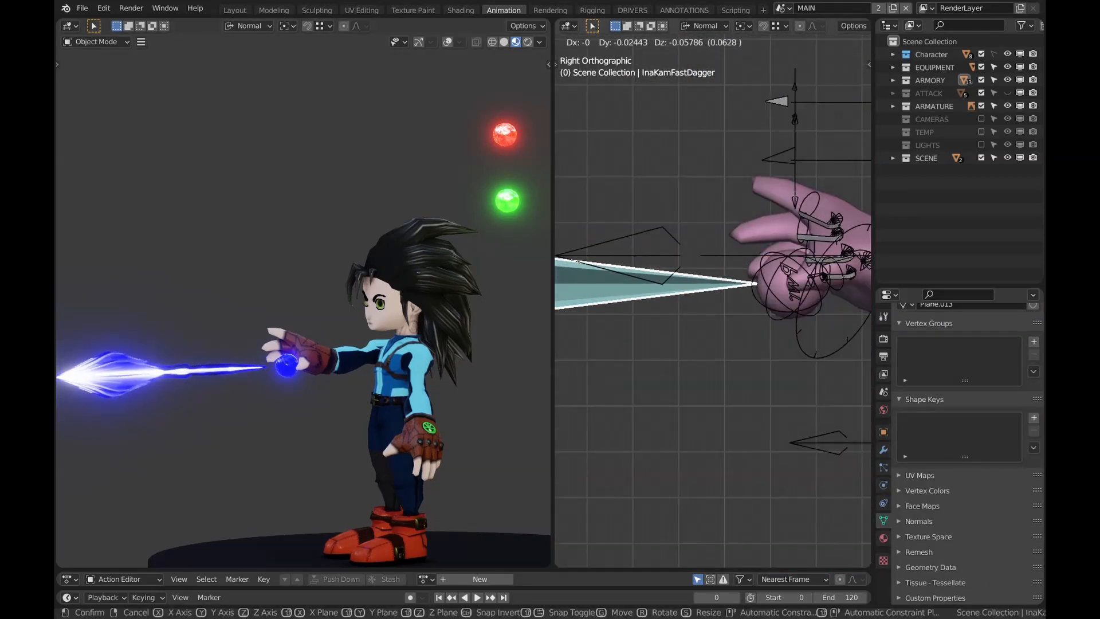
key("ctrl+s")
Return to Pose Mode, twist the upper body by rotating the SpineCtrl control, and save the file
scroll(303, 310, "down", 3)
scroll(326, 301, "up", 4)
mouse_move(230, 286)
middle_mouse_down()
mouse_move(424, 320)
mouse_move(447, 335)
mouse_move(209, 292)
middle_mouse_up()
scroll(745, 287, "down", 4)
middle_click_drag(791, 286, 619, 353, "shift")
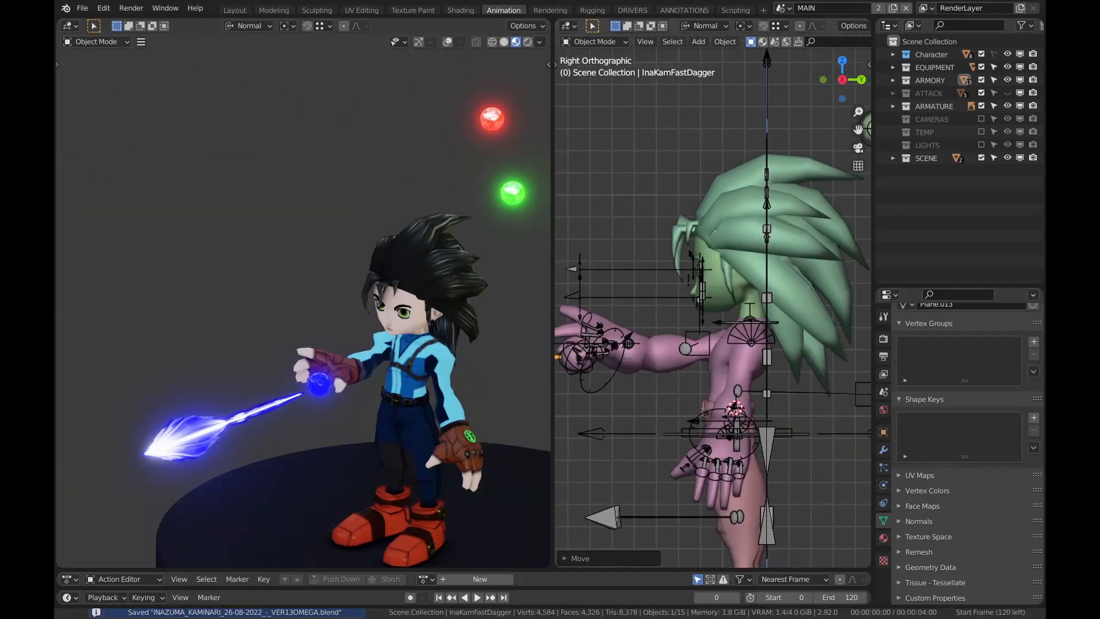
key("r")
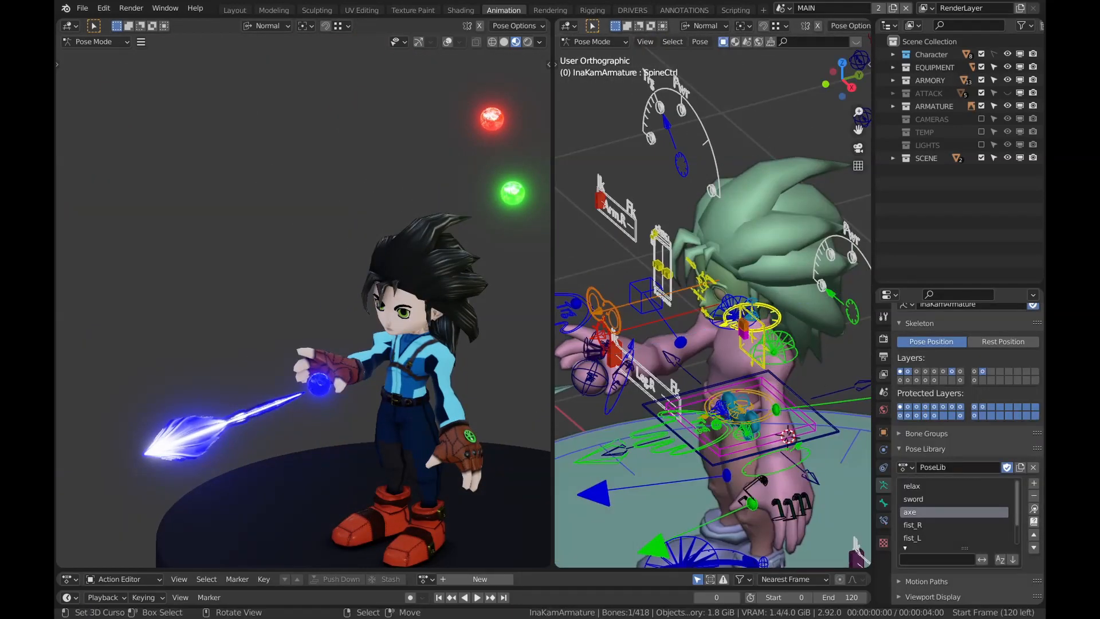
key("r")
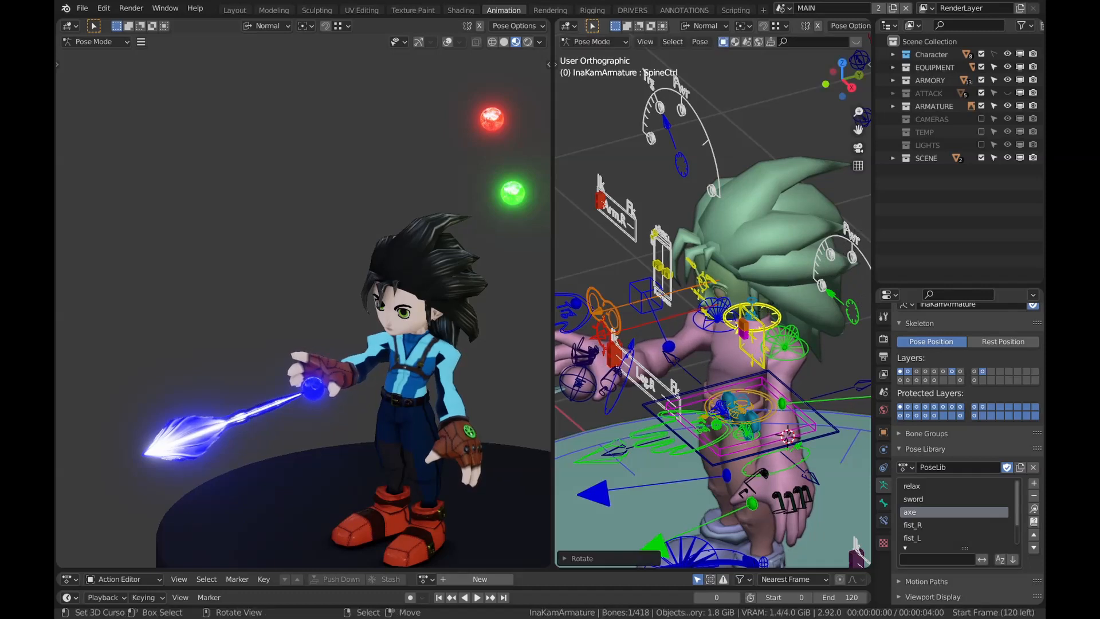
middle_click_drag(304, 310, 373, 263)
key("ctrl+s")
key("ctrl+s")
Slide the Toggle_layer02 control about 0.12 on X to the green mark to switch on the magic circle shield
scroll(754, 304, "down", 6)
middle_click_drag(688, 316, 751, 304)
middle_click_drag(843, 315, 627, 301, "shift")
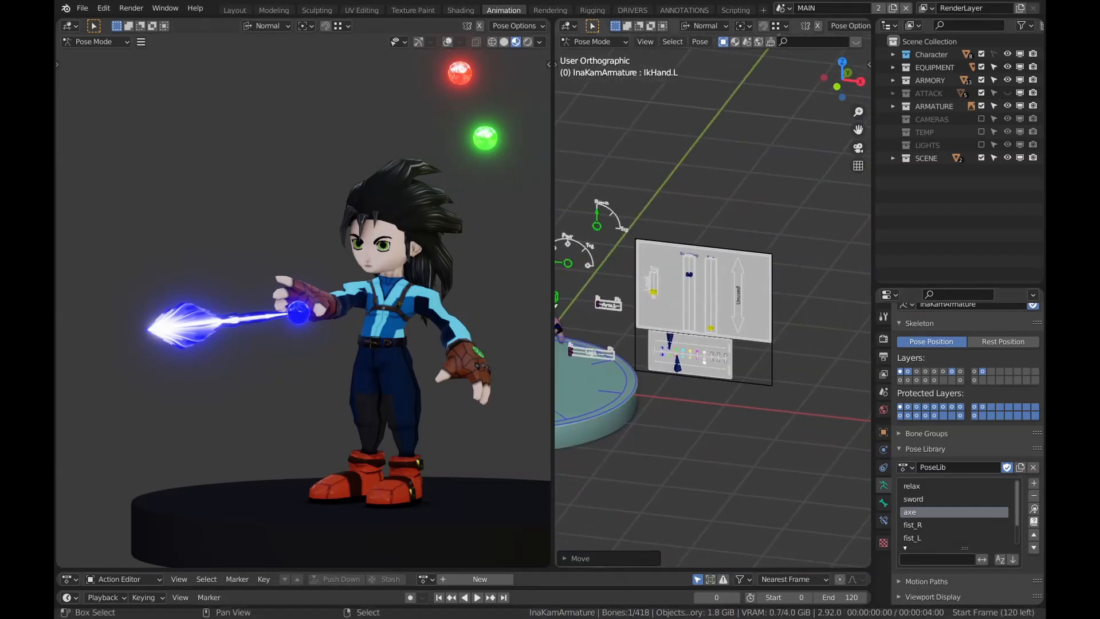
scroll(713, 304, "up", 6)
middle_click_drag(713, 304, 808, 215, "shift")
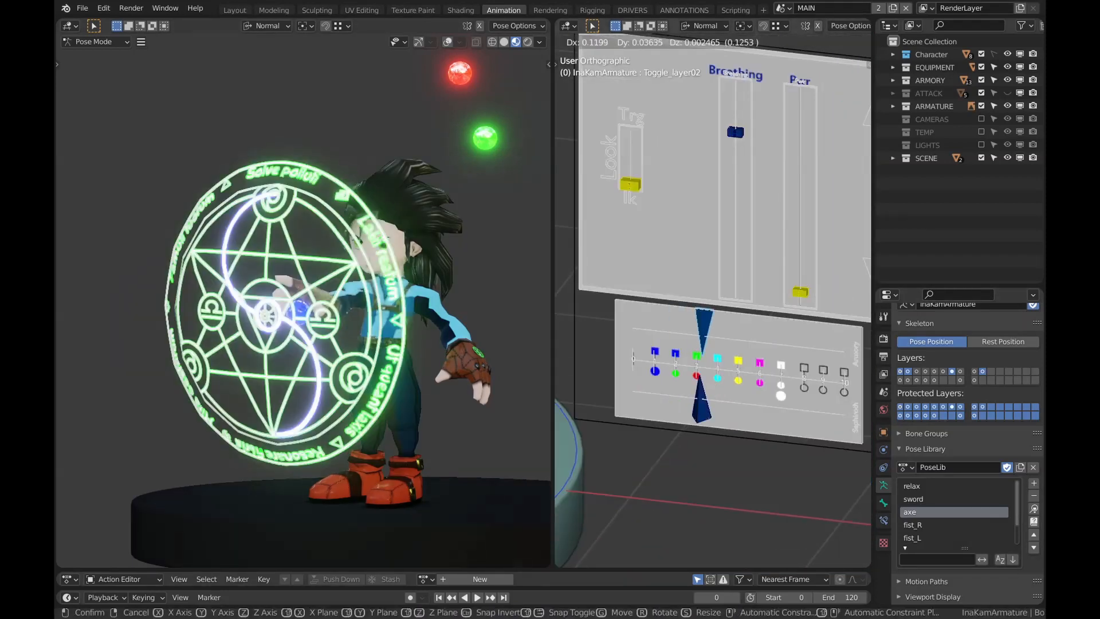
key("Return")
Turn the PwrFkSwitch.L dial about 99° toward Pwr
middle_click_drag(344, 309, 278, 310)
scroll(713, 304, "down", 4)
middle_click_drag(713, 304, 773, 333, "shift")
scroll(659, 352, "down", 3)
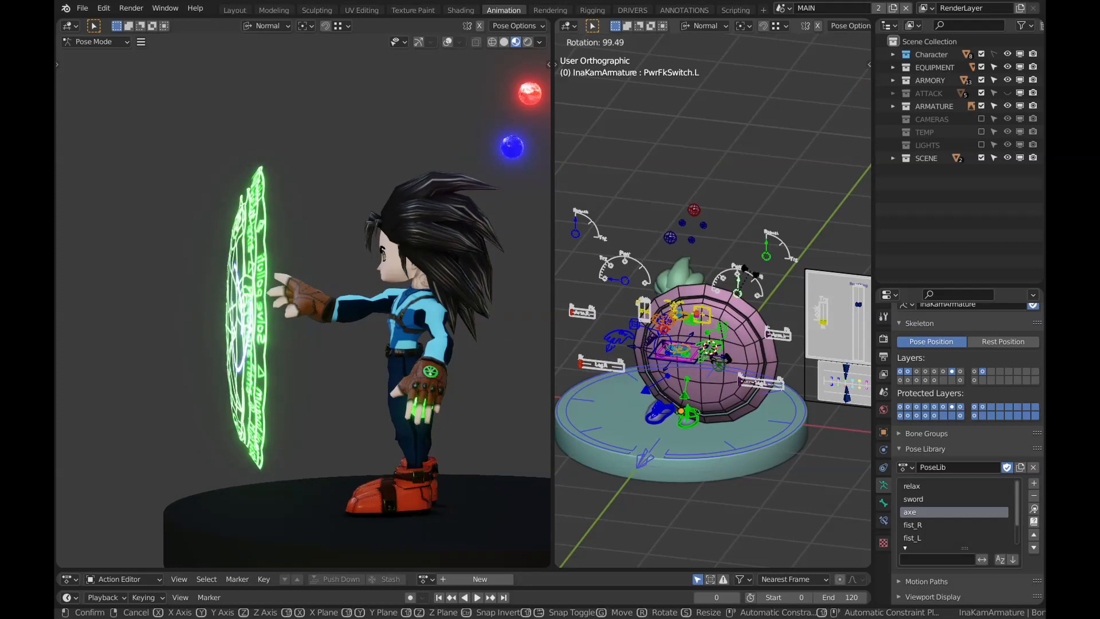
key("r")
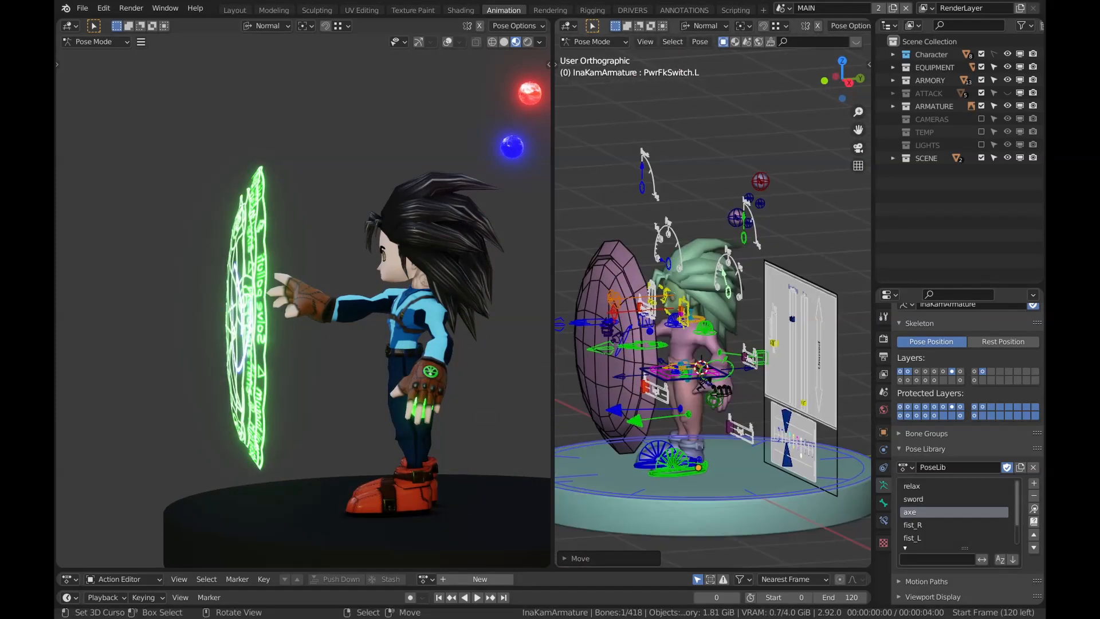
Turn the IkFkSwitch.L dial to Trg and extend the left arm toward the shield by moving the FkTrg.L control
left_click(811, 271)
middle_click_drag(810, 271, 705, 299)
scroll(705, 299, "up", 1)
right_click(619, 357)
key("g")
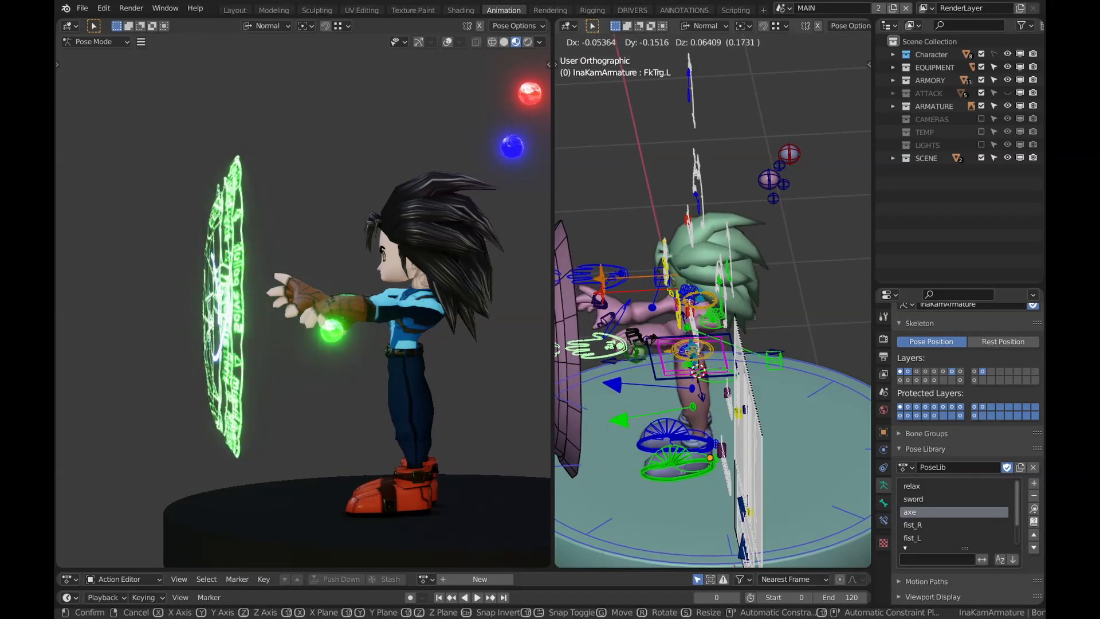
key("Return")
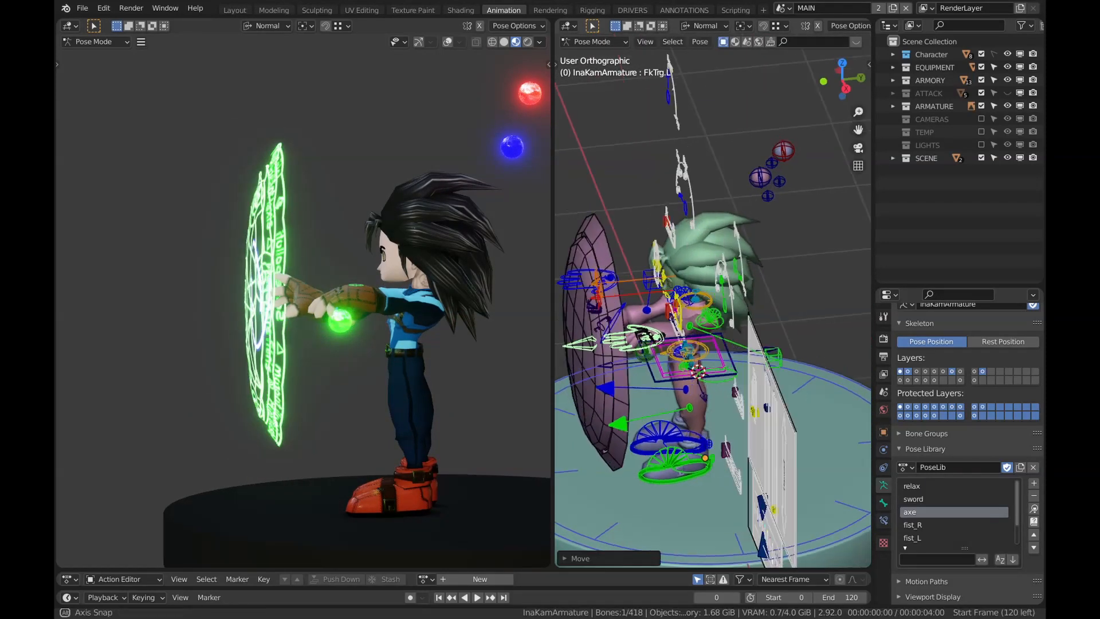
Lower the right arm beside the body by moving the IkHand.R control and rotating it about -139° in the front view
middle_click_drag(714, 309, 659, 309)
key("Return")
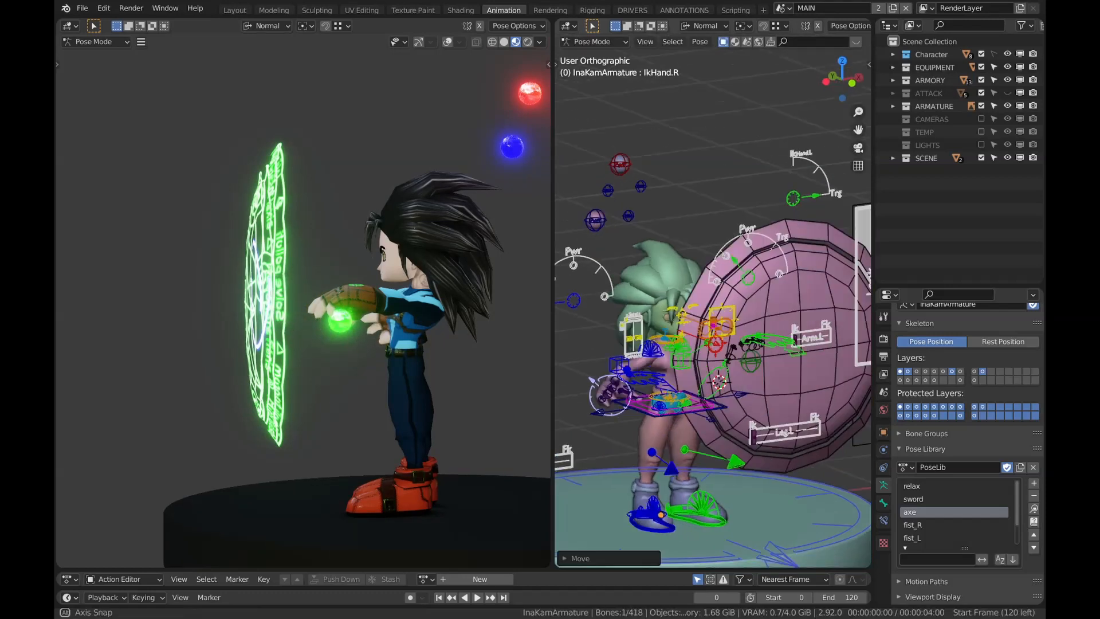
key("KP_1")
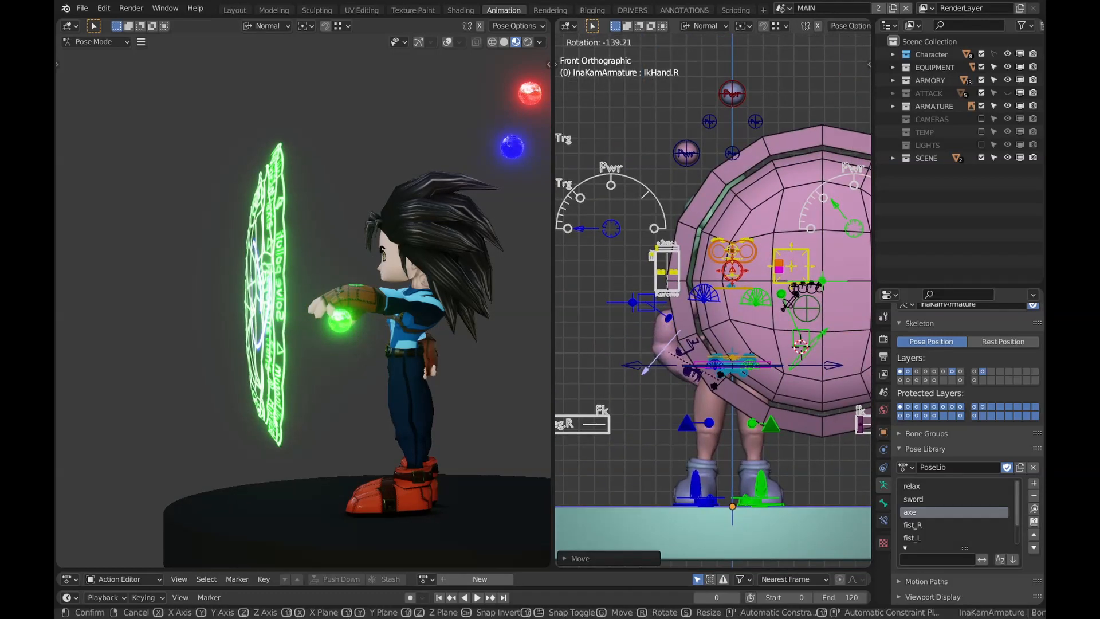
key("Return")
middle_click_drag(790, 301, 803, 338)
key("x")
key("Return")
Move the FkTrg.L control about -0.18 on X and 0.06 on Y and play back the animation
key("g")
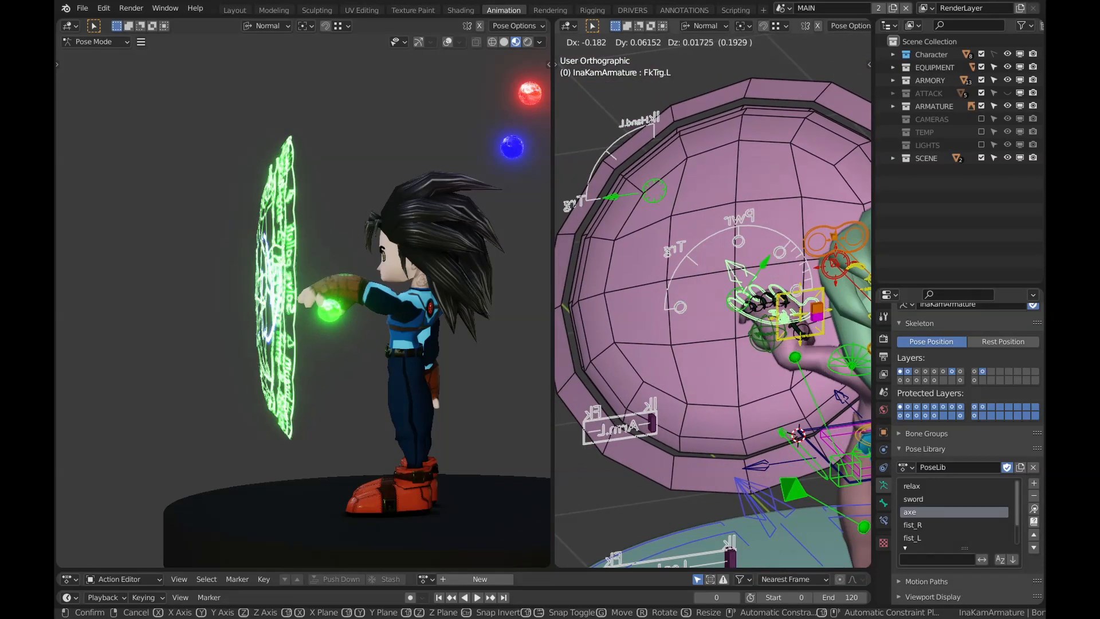
key("Return")
key("space")
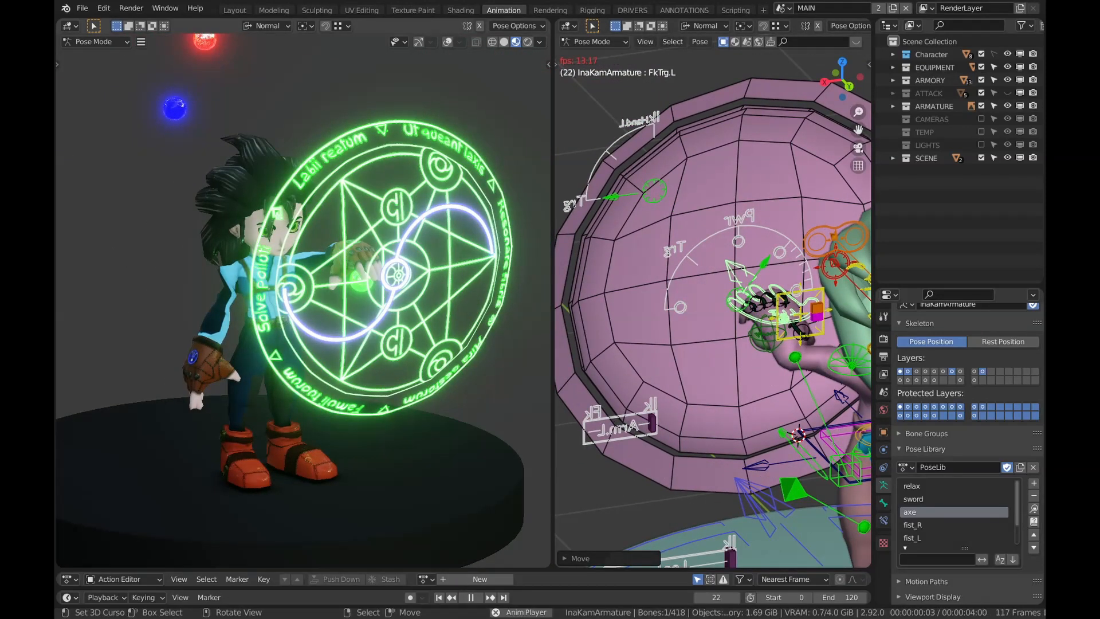
key("Escape")
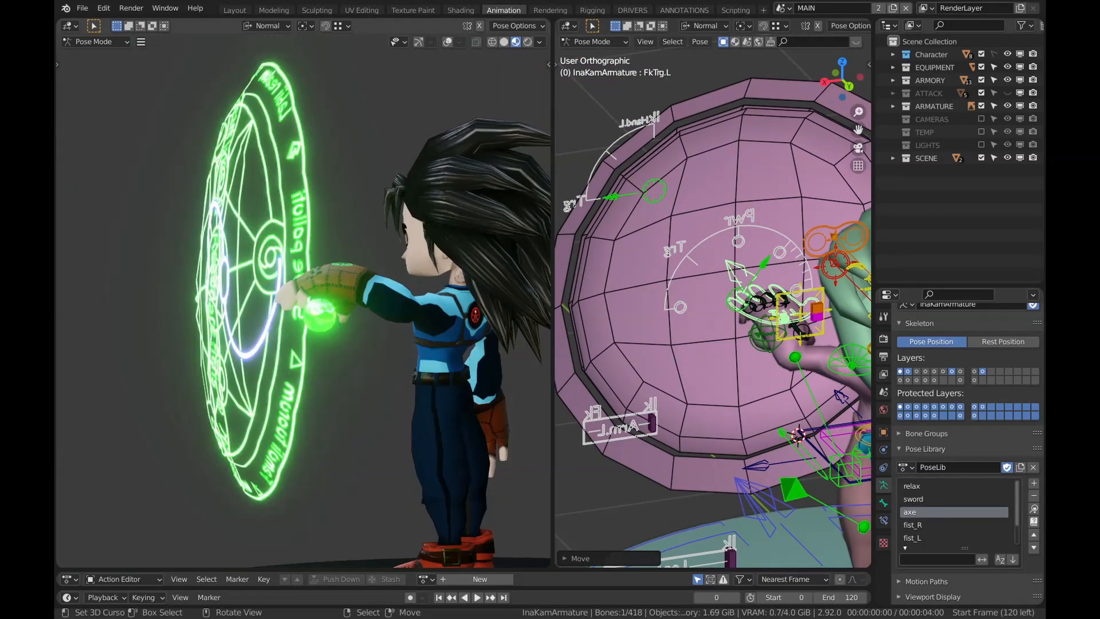
Readjust the FkTrg.L control's position, checking the left hand and the shield from the side
middle_click_drag(303, 310, 344, 309)
middle_click_drag(711, 309, 599, 314)
left_click(747, 261)
middle_click_drag(747, 266, 709, 303)
scroll(653, 286, "up", 2)
left_click(682, 345)
key("g")
key("Return")
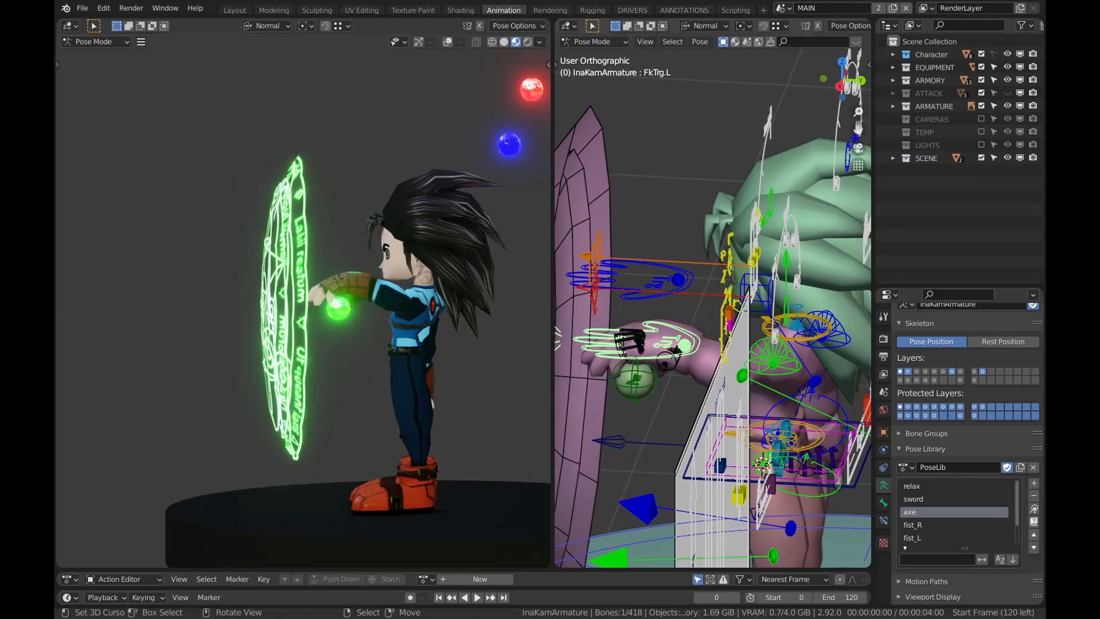
middle_click_drag(557, 338, 554, 322)
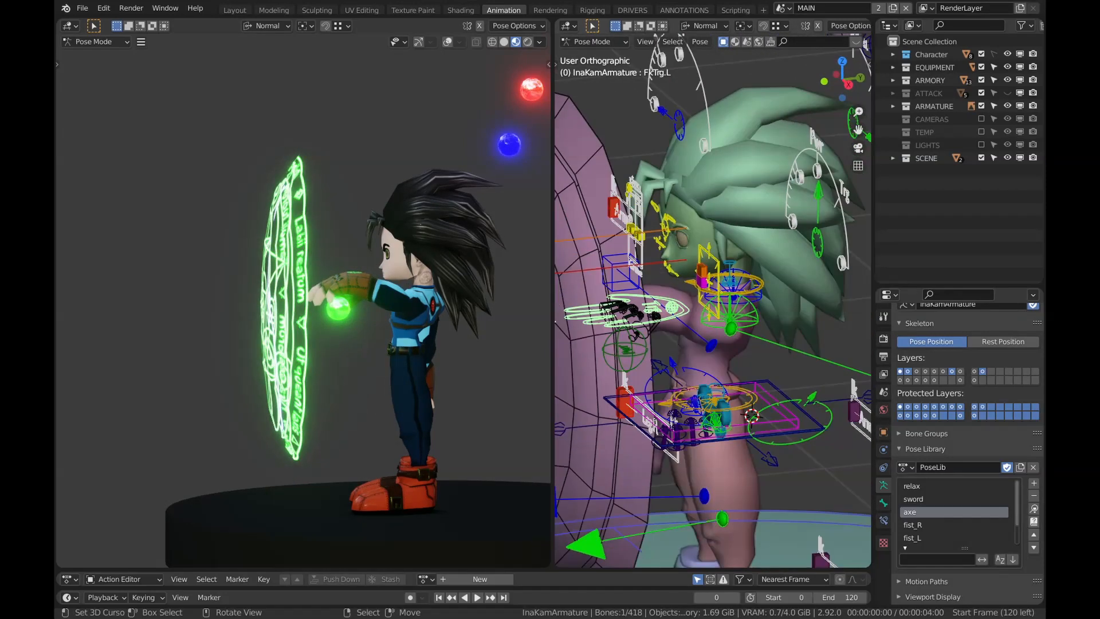
key("Return")
Turn the IkFkSwitch.L dial from Trg to IkHand.L
scroll(713, 344, "down", 4)
middle_click_drag(713, 344, 797, 344)
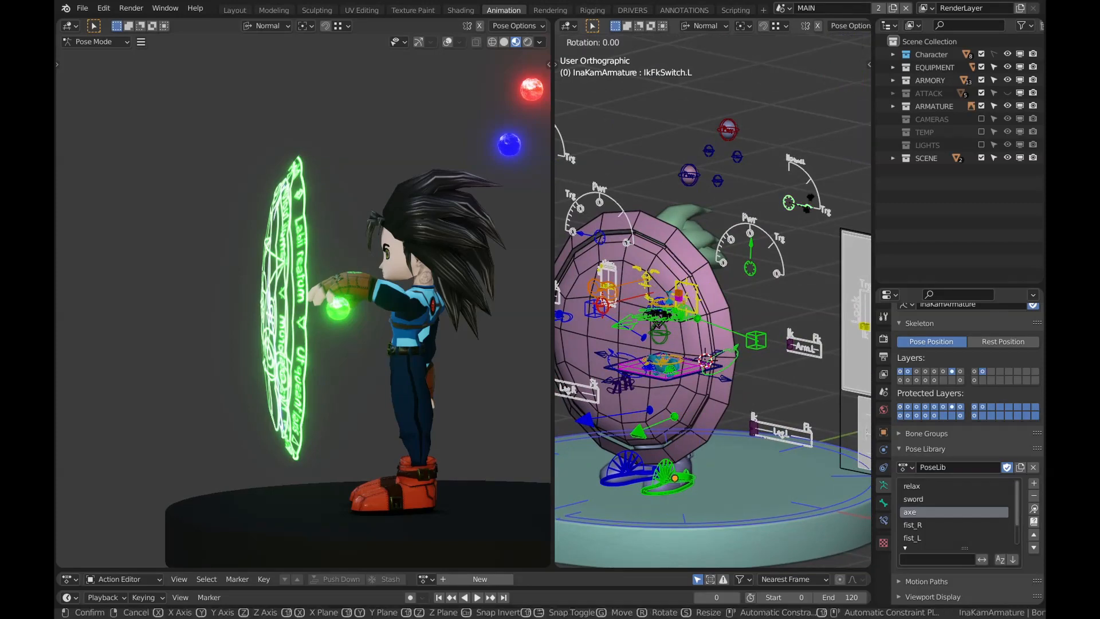
key("Return")
Raise the left arm forward with the IkHand.L control and rotate it about 34° in the top view and further in the right view
key("KP_3")
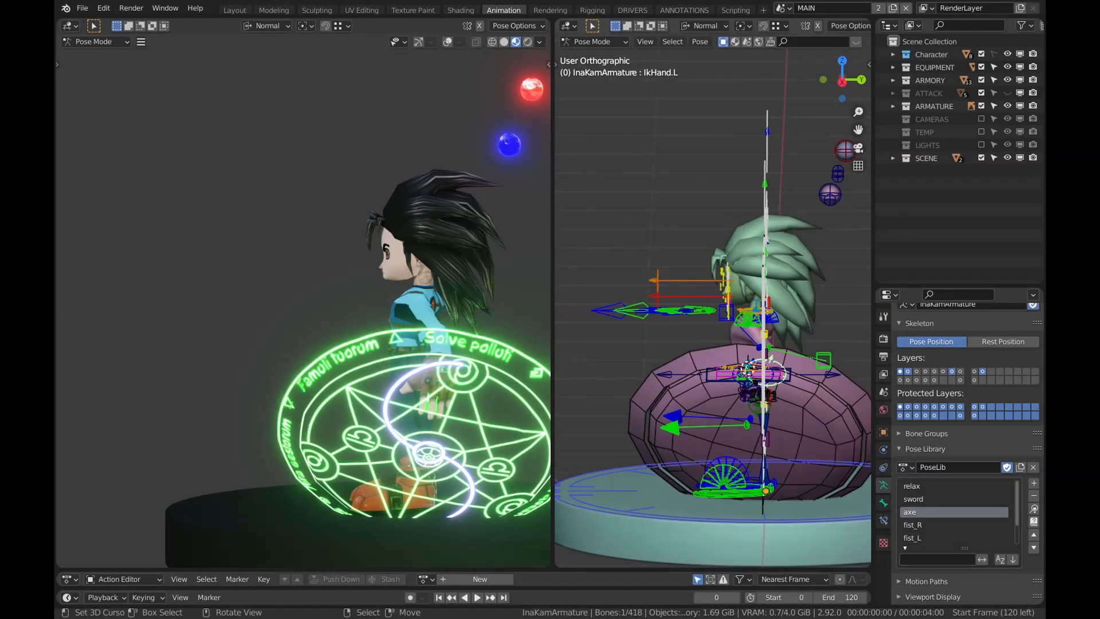
key("g")
key("Return")
key("KP_7")
key("r")
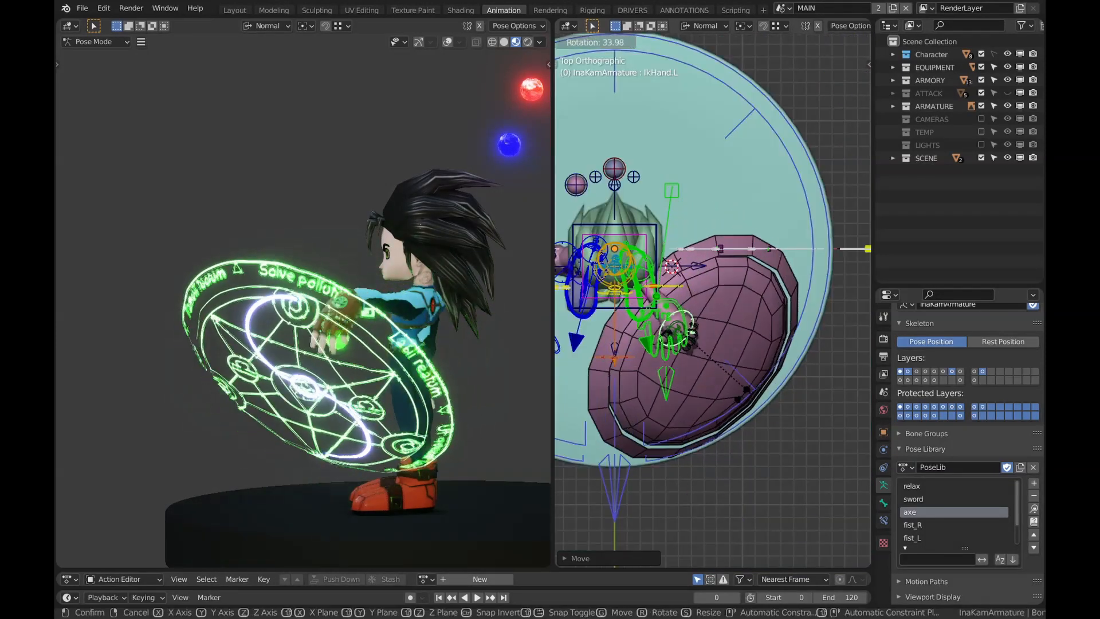
key("KP_3")
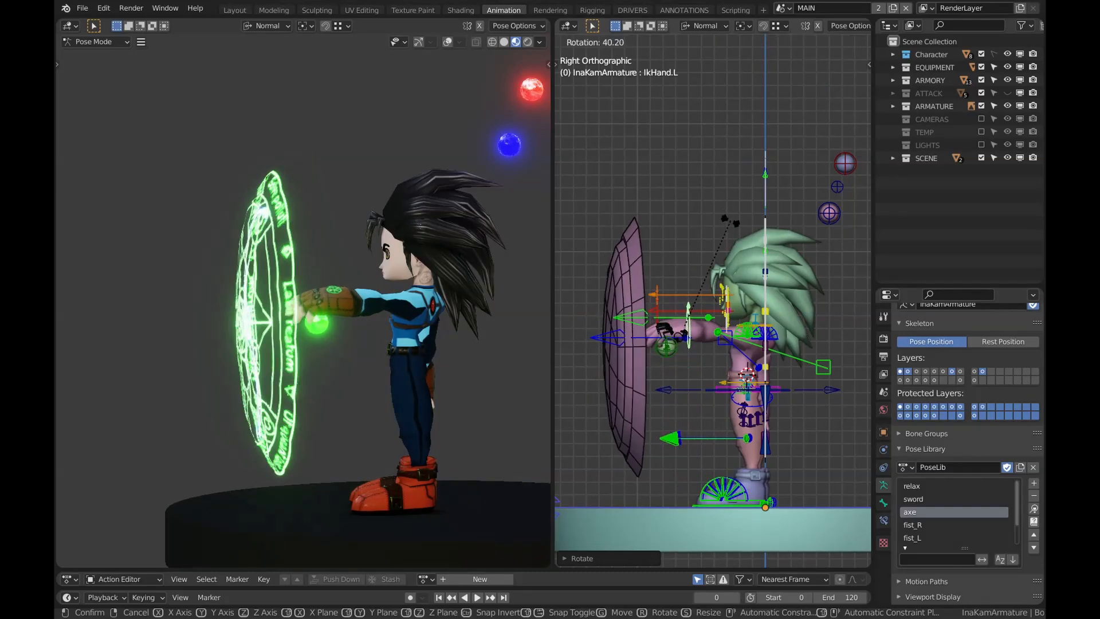
scroll(682, 365, "up", 7)
key("Return")
Move the Palm.L control about -0.03 on Y and -0.11 on Z and rotate it until the shield stands upright
middle_click_drag(682, 344, 741, 353, "shift")
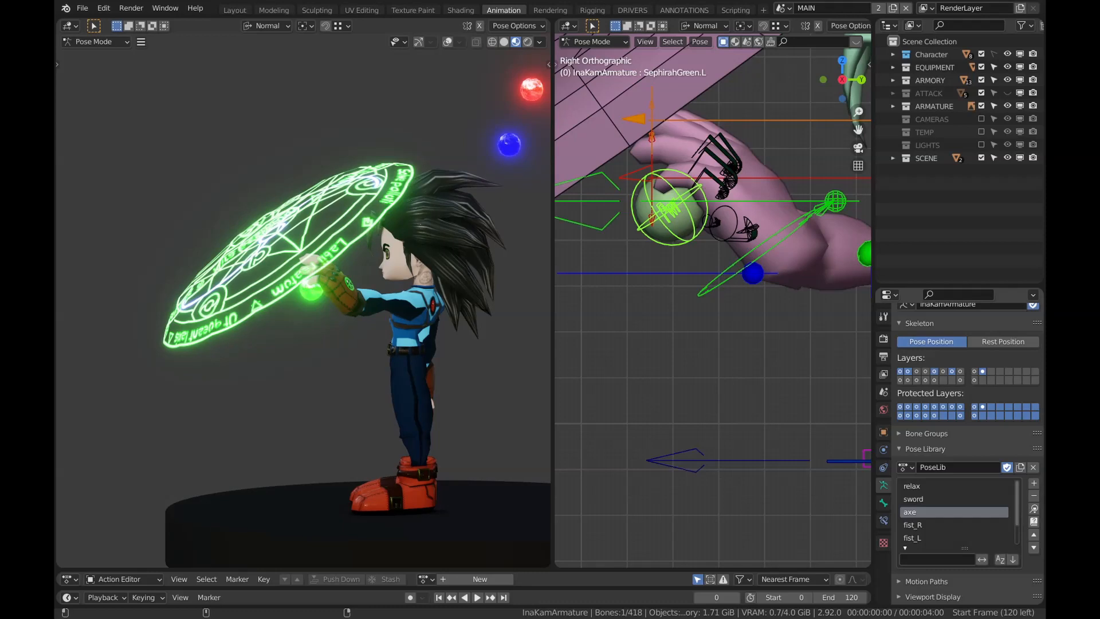
key("r")
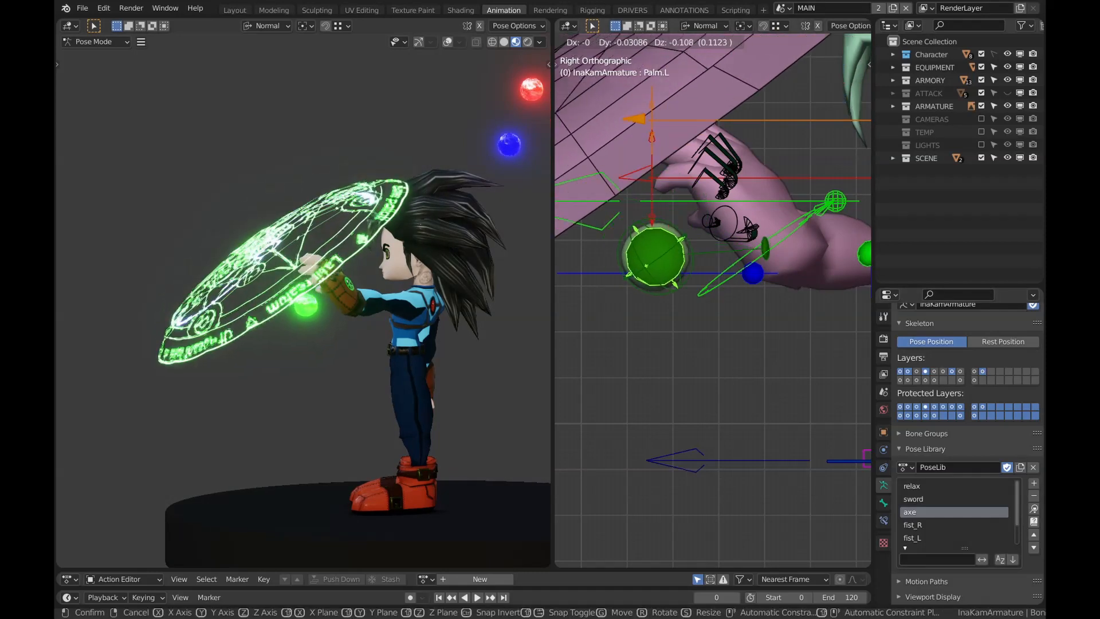
key("Return")
scroll(713, 298, "down", 3)
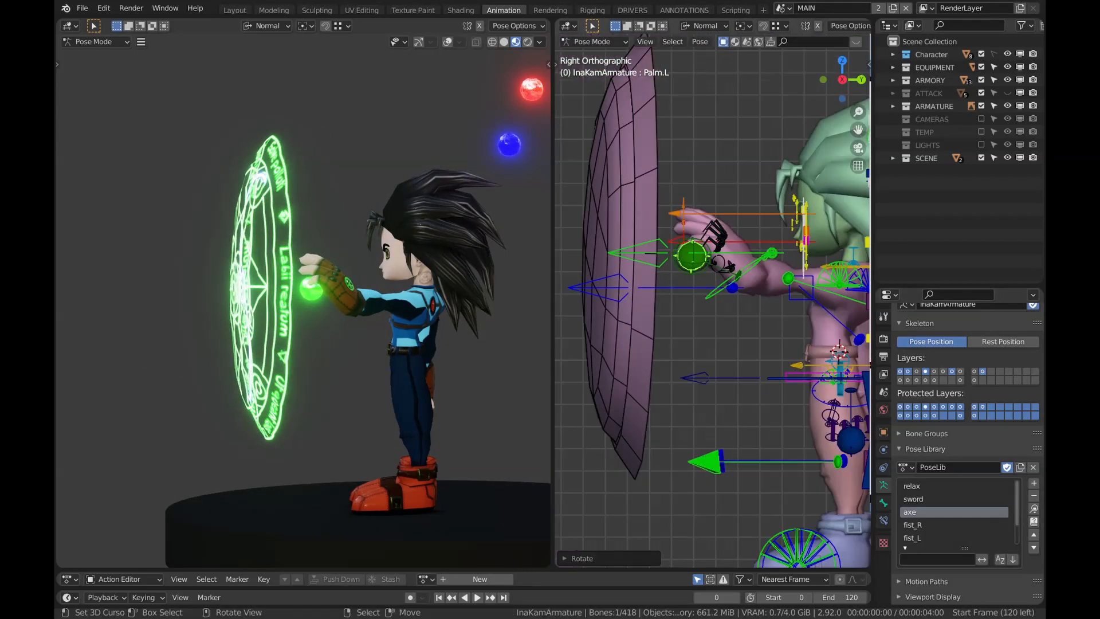
key("r")
key("Return")
Rotate the Palm.L control and try moving it away from the hand about 0.10 on X and -0.47 on Y
scroll(713, 309, "down", 3)
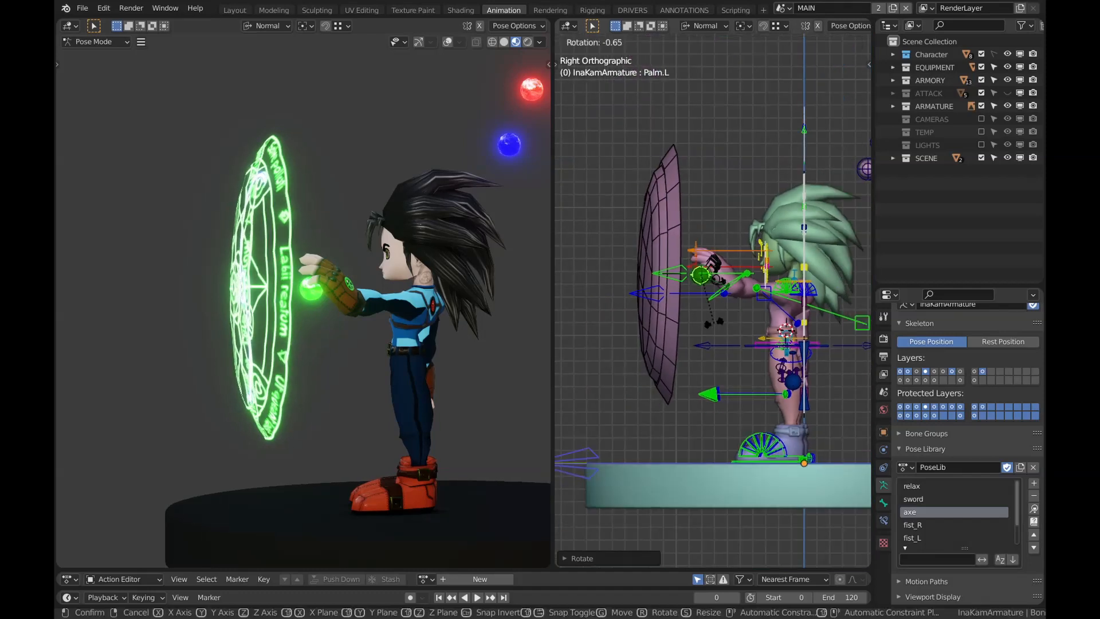
middle_click_drag(304, 298, 217, 298)
key("r")
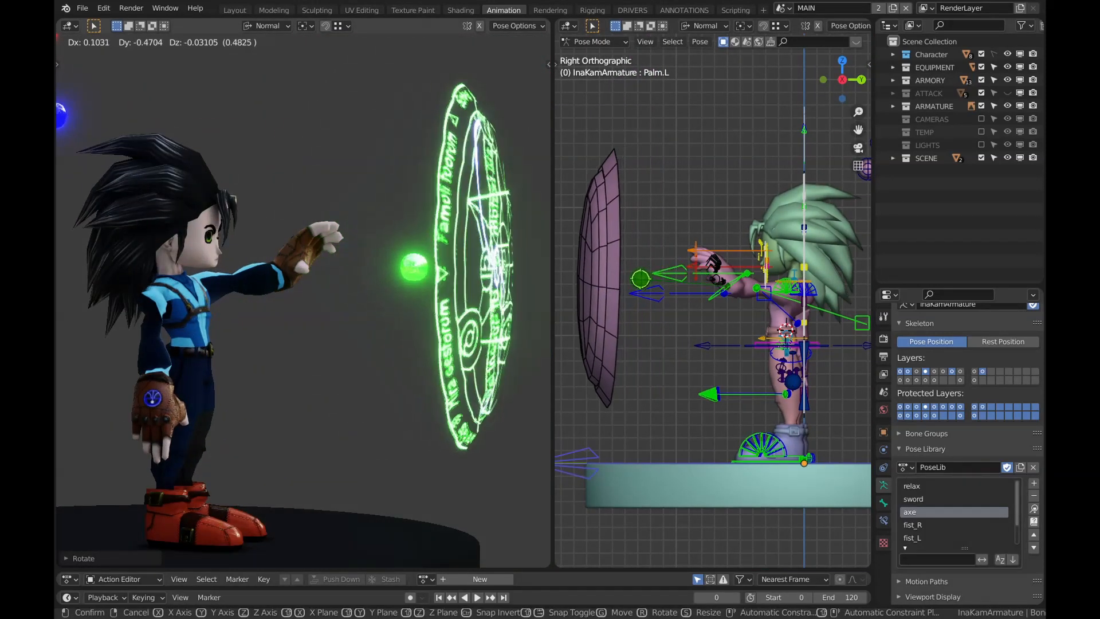
key("Return")
Switch the left arm to FK by sliding the IkFkArm.L control to Fk
scroll(714, 309, "up", 3)
middle_click_drag(714, 309, 762, 313)
left_click(645, 258)
key("g")
key("Escape")
scroll(714, 310, "down", 3)
key("Return")
scroll(714, 309, "up", 2)
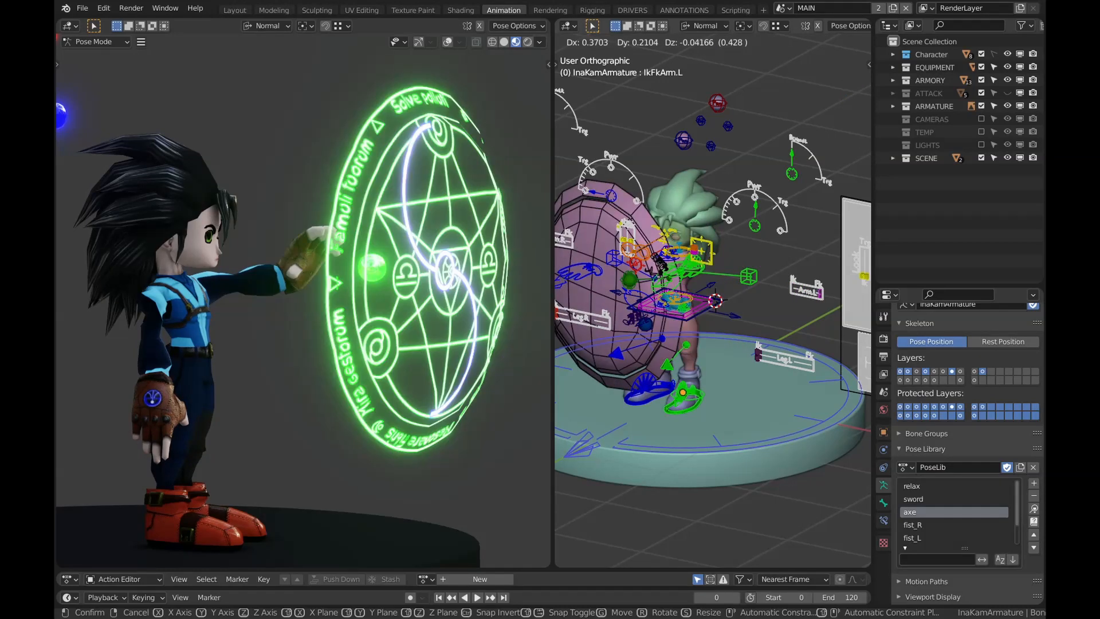
Rotate the FkArm.L control freely and about -78° around its normal Y axis to swing the left arm and shield
key("r")
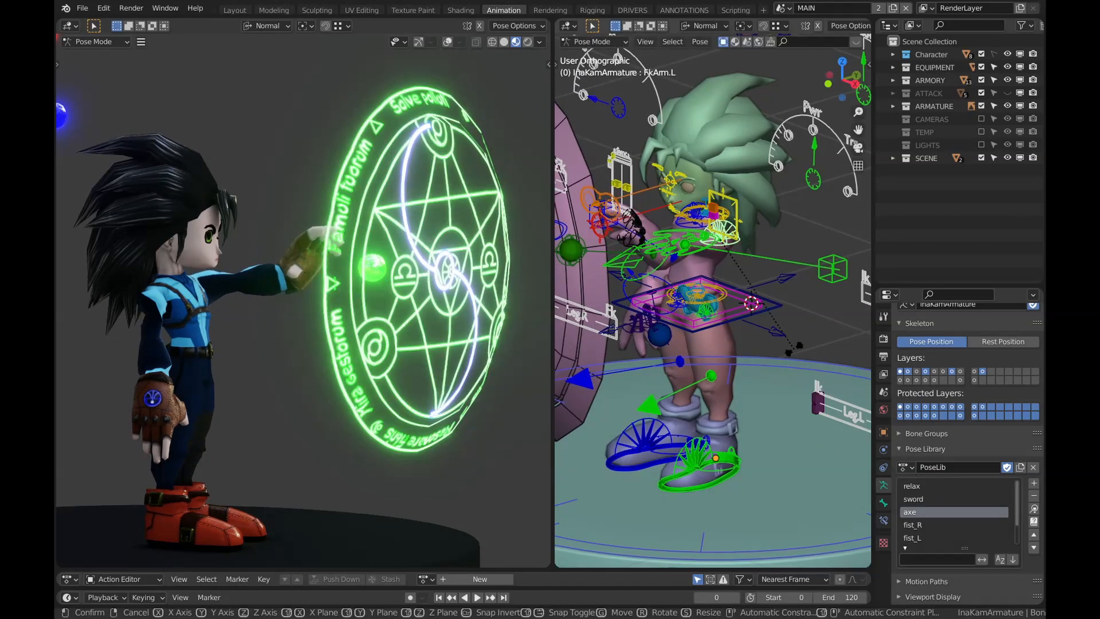
key("Return")
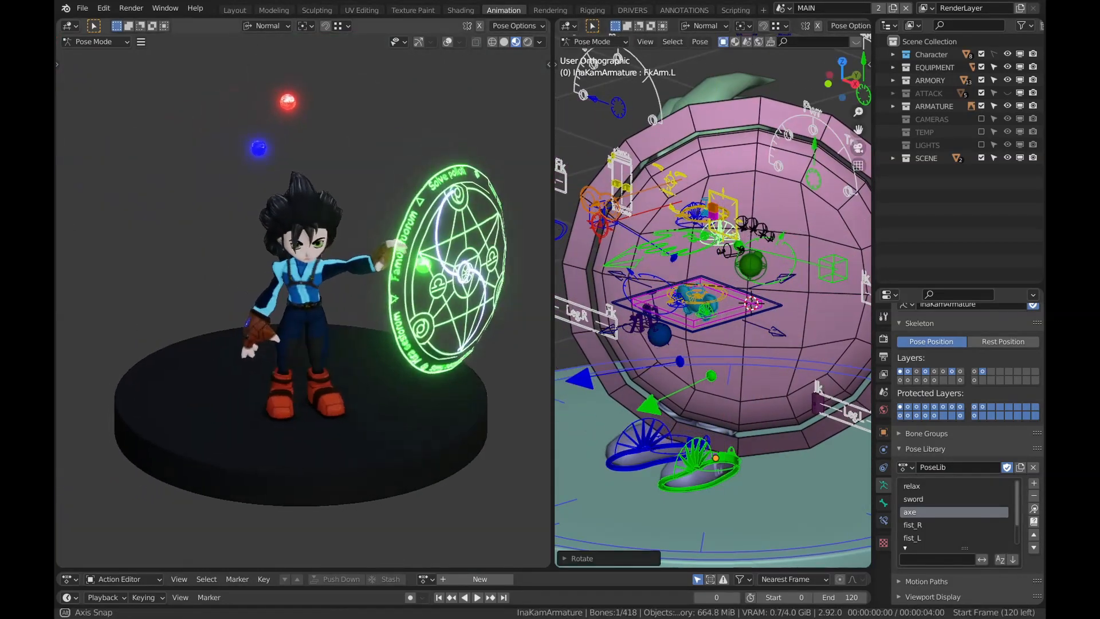
key("r")
key("y")
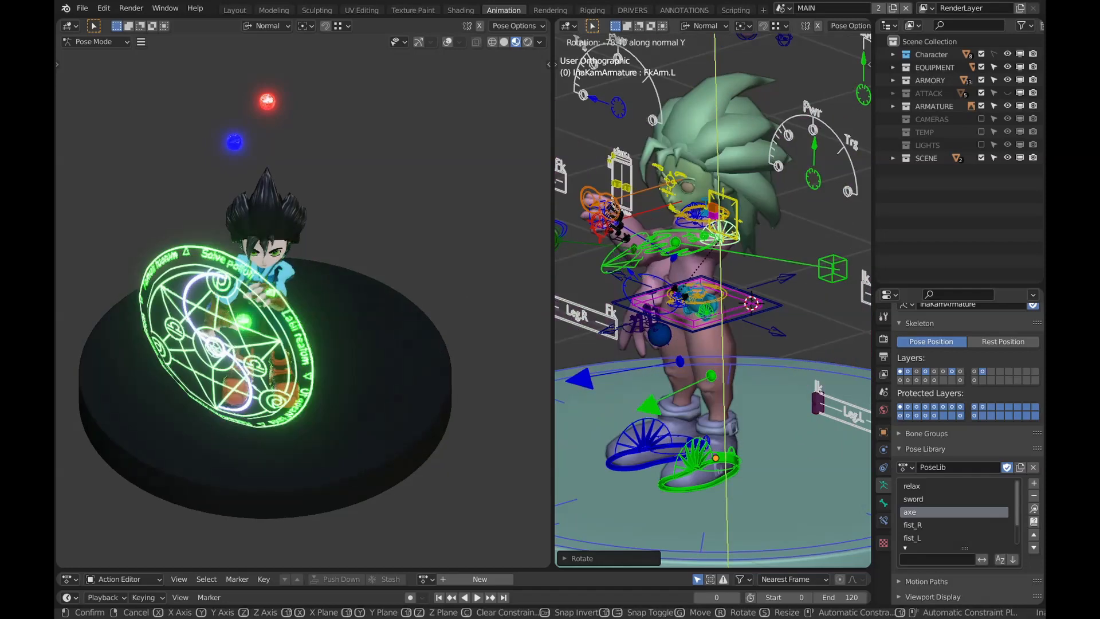
key("Return")
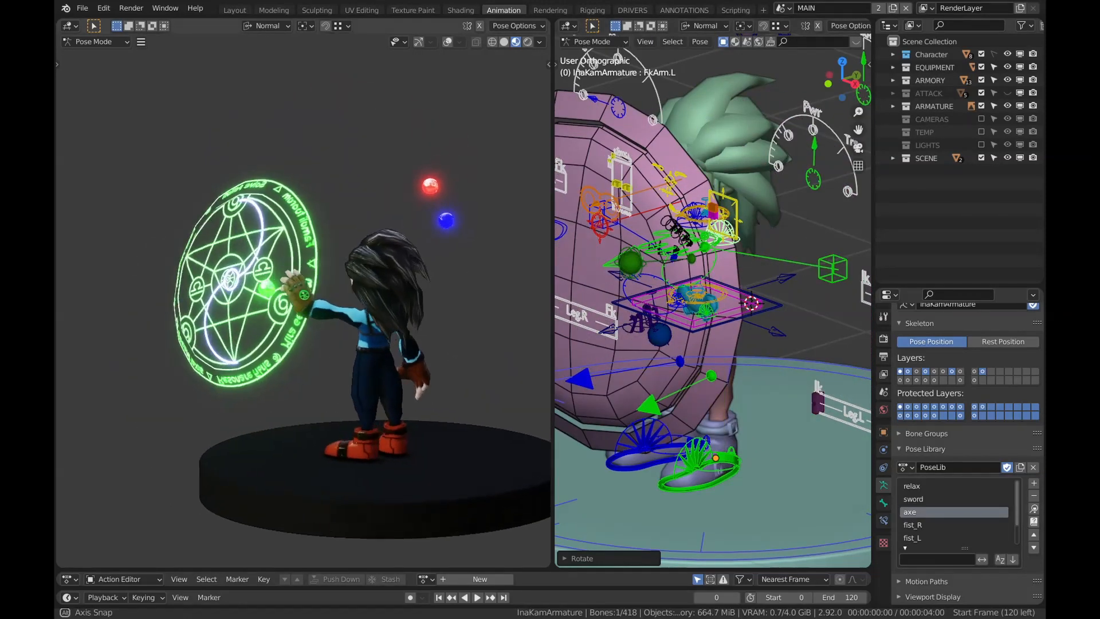
Clear the rotation and location of all rig controls, deselect them and save the file
scroll(713, 309, "down", 3)
middle_click_drag(713, 309, 740, 298)
key("a")
key("alt+r")
key("alt+g")
scroll(713, 308, "up", 2)
scroll(713, 308, "down", 3)
key("alt+a")
key("ctrl+s")
Slide the Toggle_layer02 marker to the second blue mark on the toggle panel and save the file
middle_click_drag(303, 309, 361, 256)
scroll(356, 309, "up", 2)
scroll(713, 308, "up", 2)
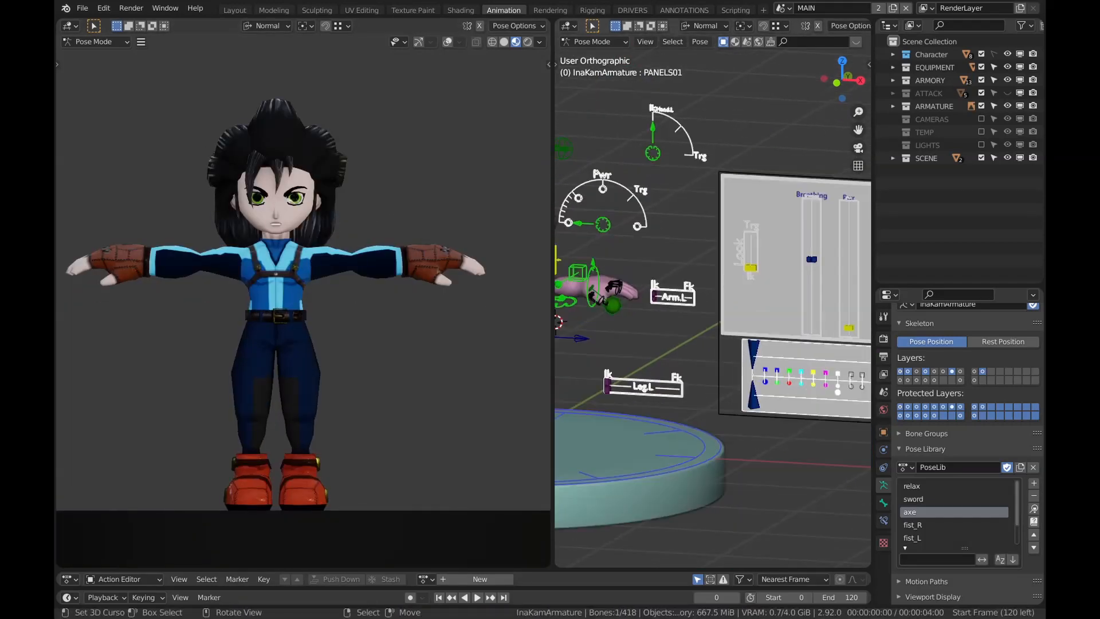
key("Return")
scroll(303, 309, "down", 2)
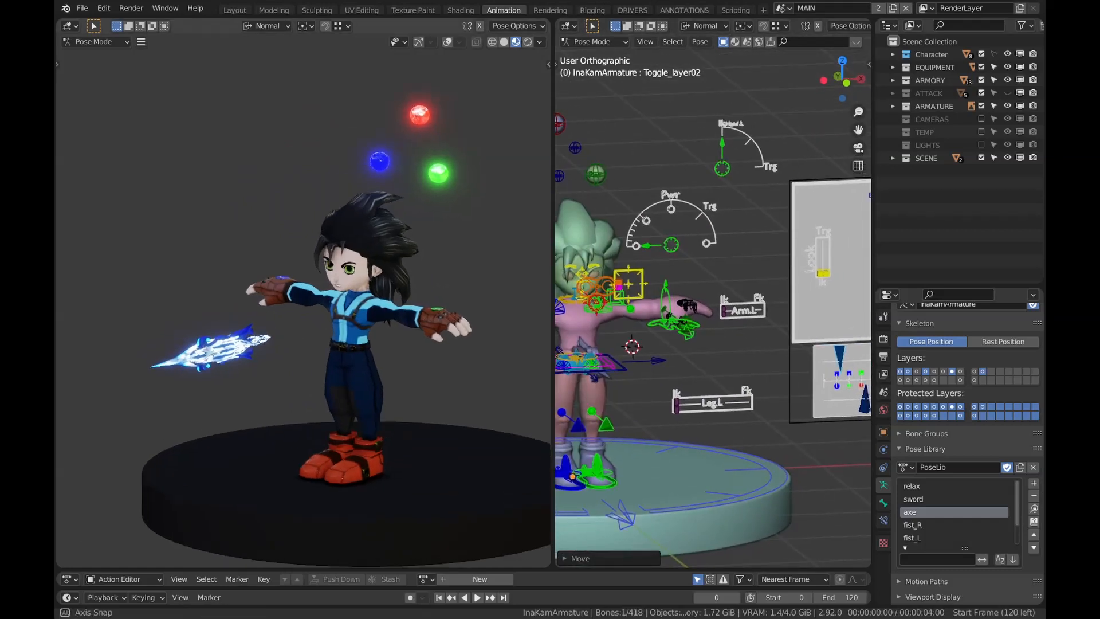
key("KP_1")
scroll(713, 286, "up", 3)
key("ctrl+s")
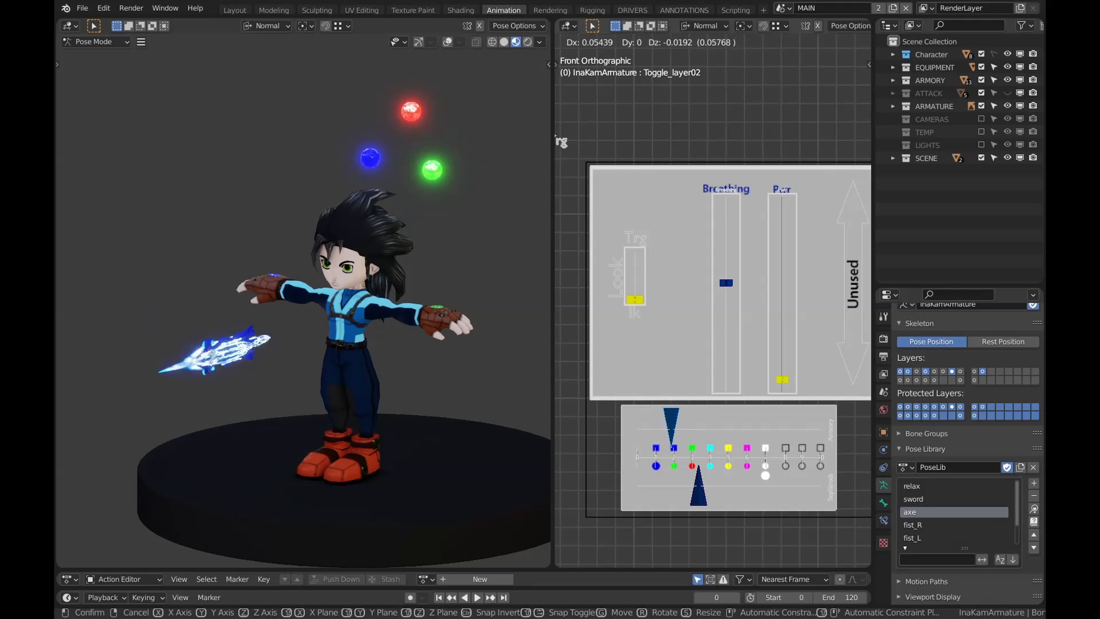
Slide the Toggle_layer02 marker to the cyan mark and on to the yellow mark
left_click_drag(683, 424, 710, 425)
mouse_move(304, 344)
middle_mouse_down()
mouse_move(246, 344)
mouse_move(361, 344)
mouse_move(321, 344)
middle_mouse_up()
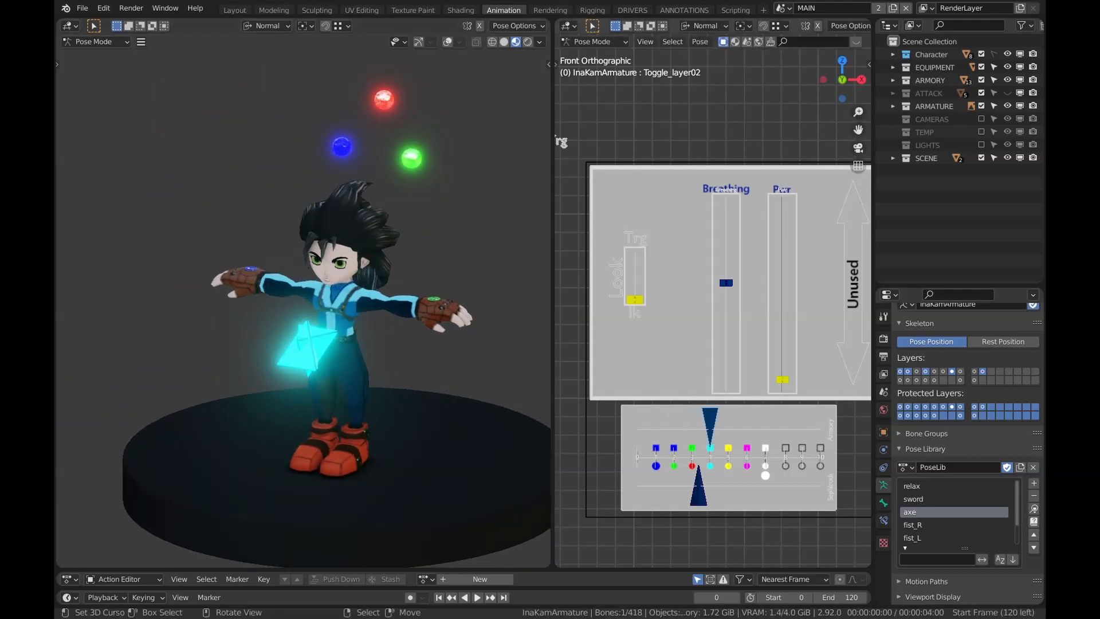
left_click_drag(711, 424, 729, 424)
middle_click_drag(304, 344, 499, 344)
Play the animation while sliding the Toggle_layer02 marker back to the first blue mark, and stop playback
key("space")
left_click_drag(729, 424, 656, 424)
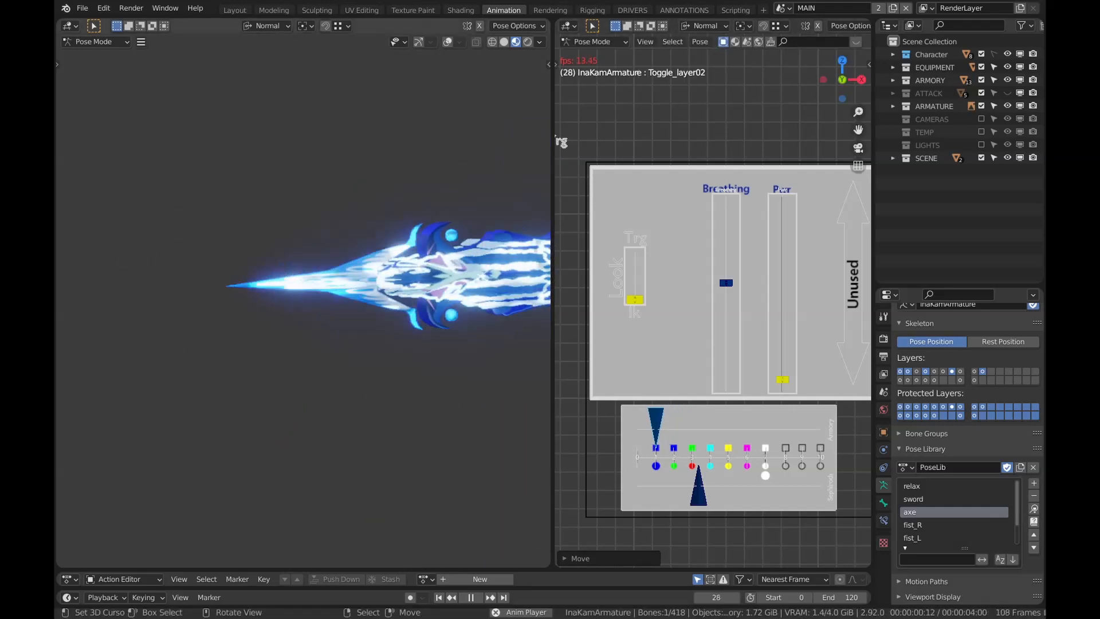
key("Escape")
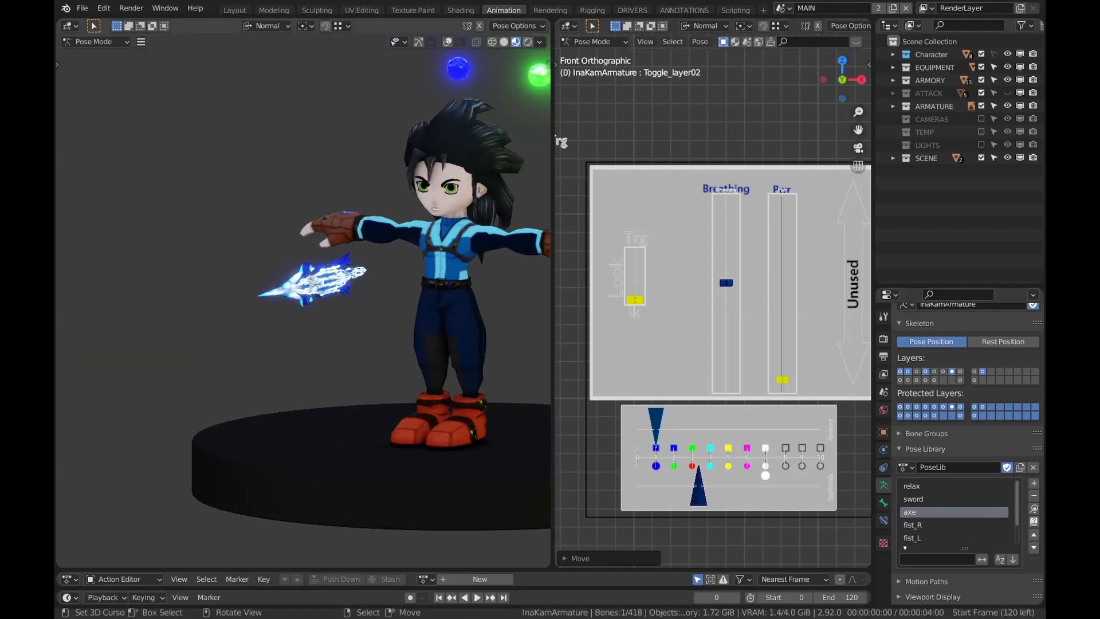
Slide the Toggle_layer02 marker to the magenta mark and save the file
left_click_drag(656, 424, 746, 424)
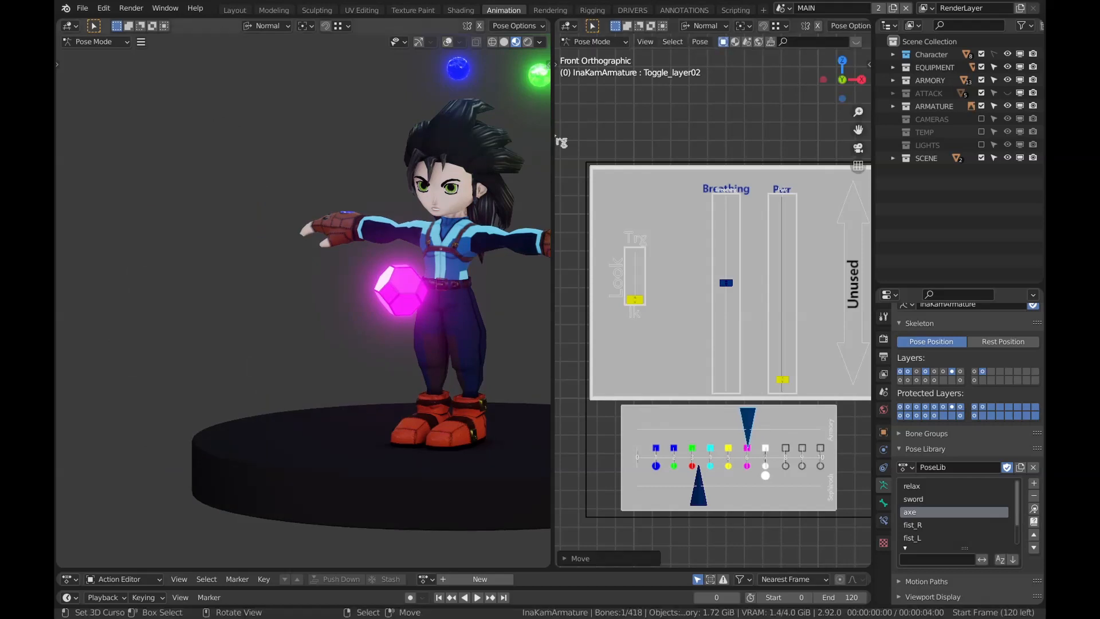
middle_click_drag(367, 275, 313, 289)
key("ctrl+s")
Slide the Toggle_layer02 marker to the eighth mark and on to the last, tenth mark
key("g")
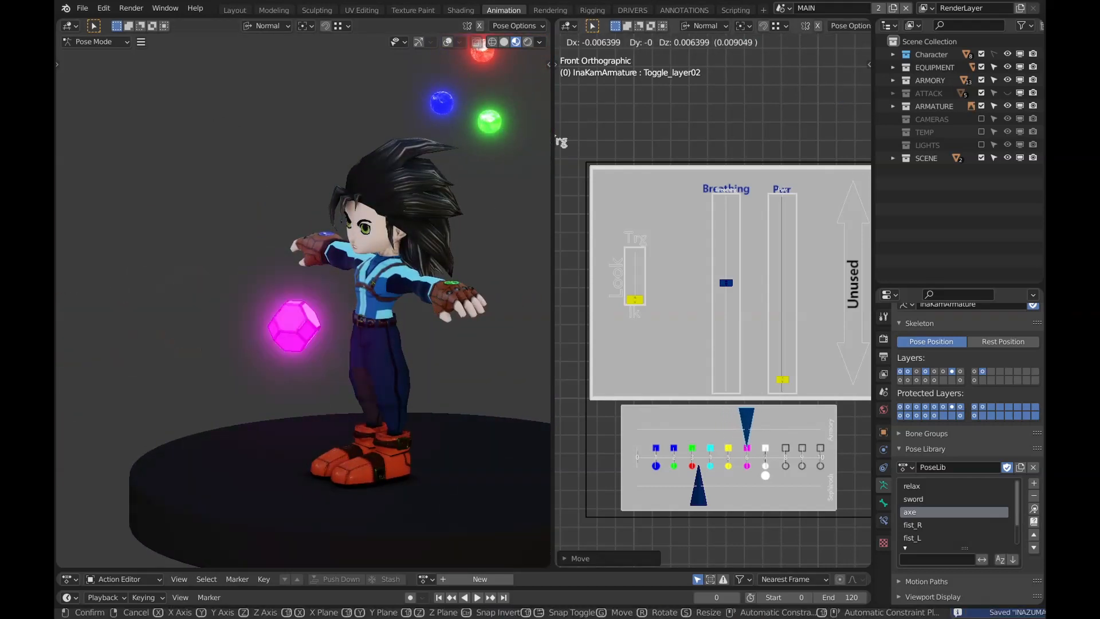
left_click(541, 147)
mouse_move(541, 147)
middle_mouse_down()
mouse_move(579, 149)
mouse_move(538, 148)
middle_mouse_up()
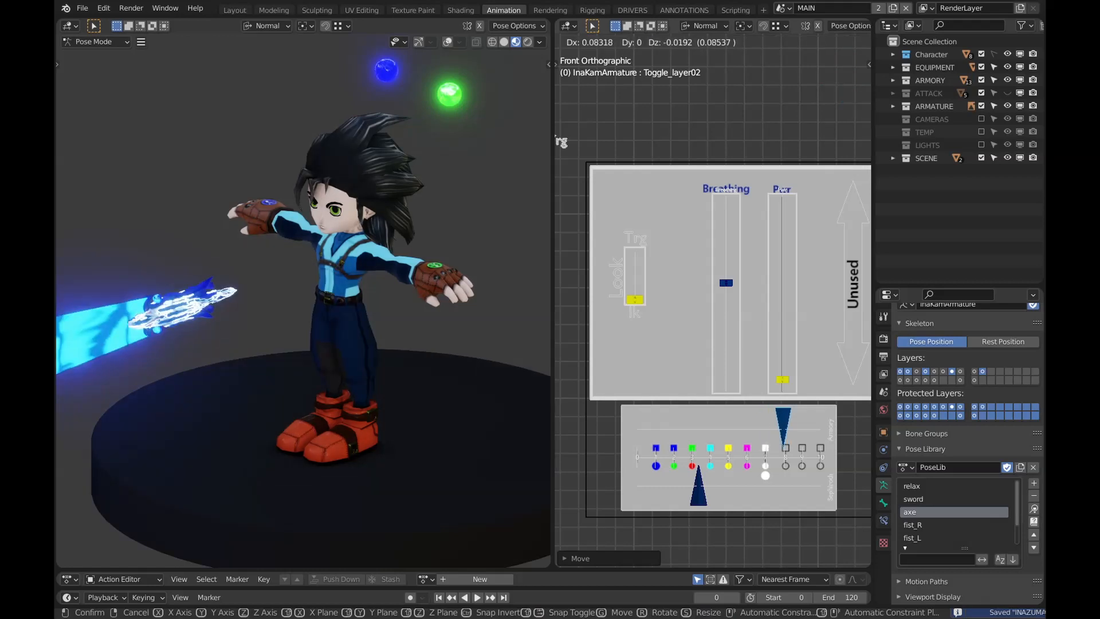
left_click(579, 275)
scroll(344, 287, "down", 4)
middle_click_drag(344, 287, 368, 298)
scroll(287, 266, "up", 3)
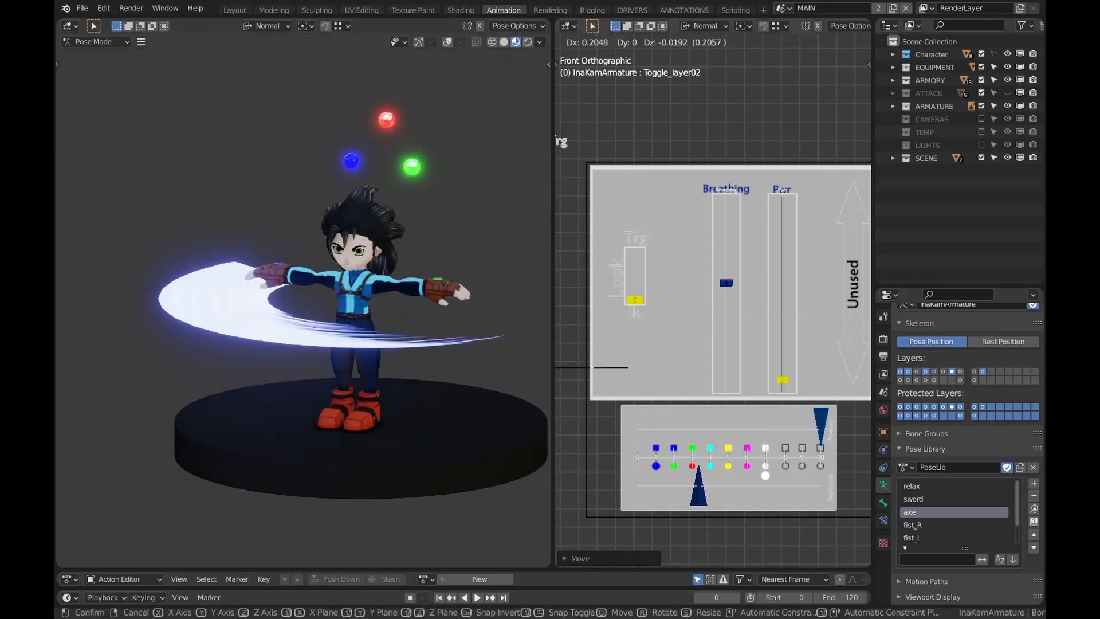
key("Return")
Turn the PwrFkSwitch.R dial from Trg to the mark beside it
middle_click_drag(304, 275, 470, 309)
key("KP_Decimal")
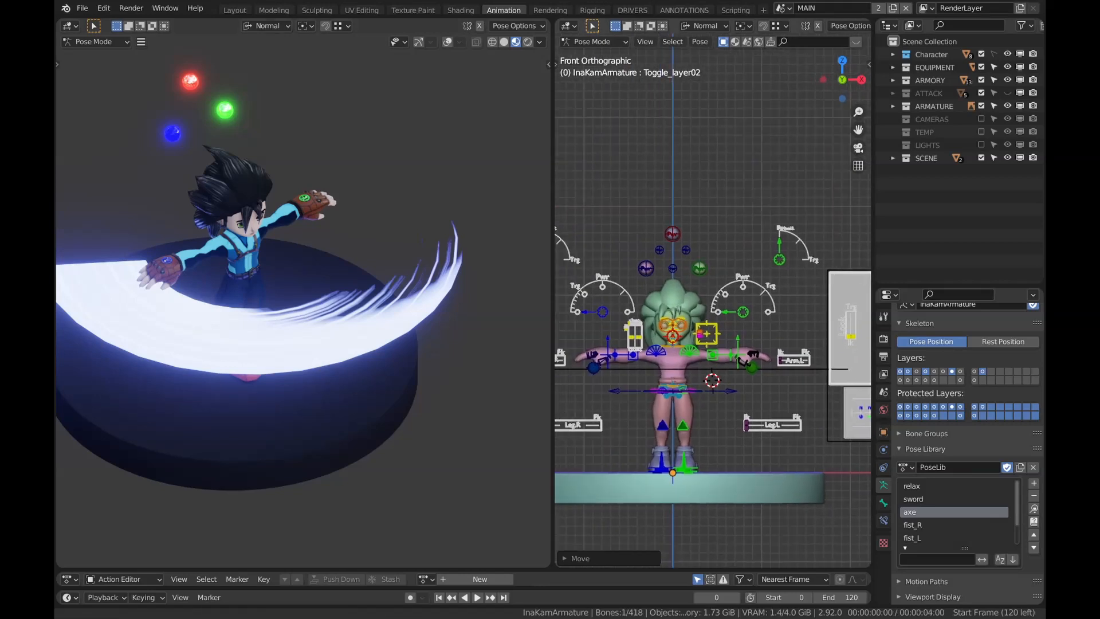
key("KP_0")
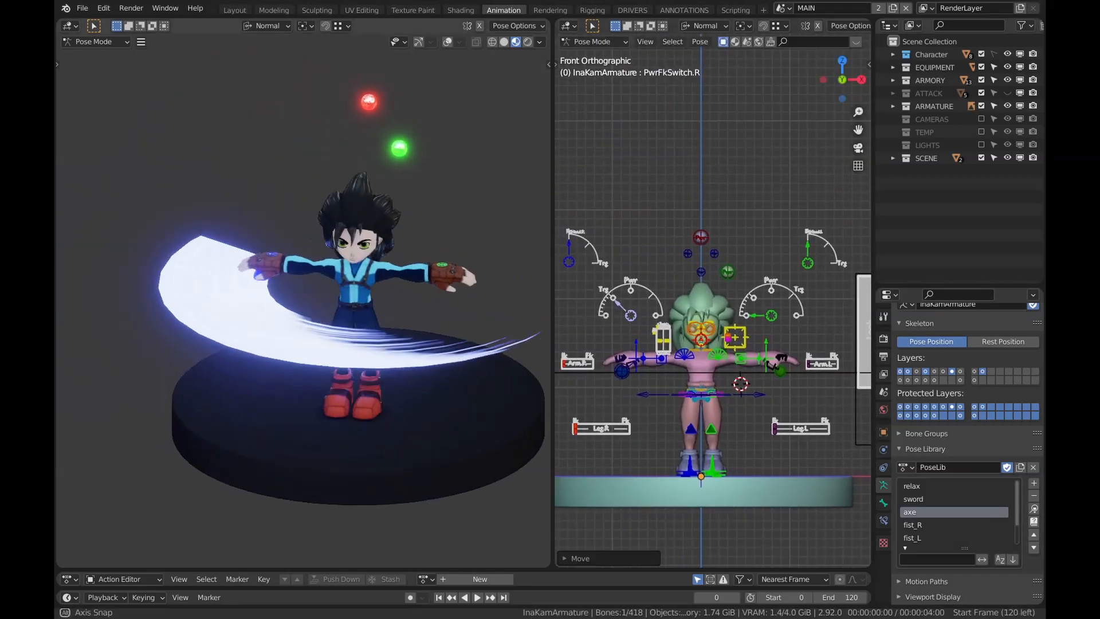
middle_click_drag(676, 298, 762, 361)
scroll(714, 344, "up", 4)
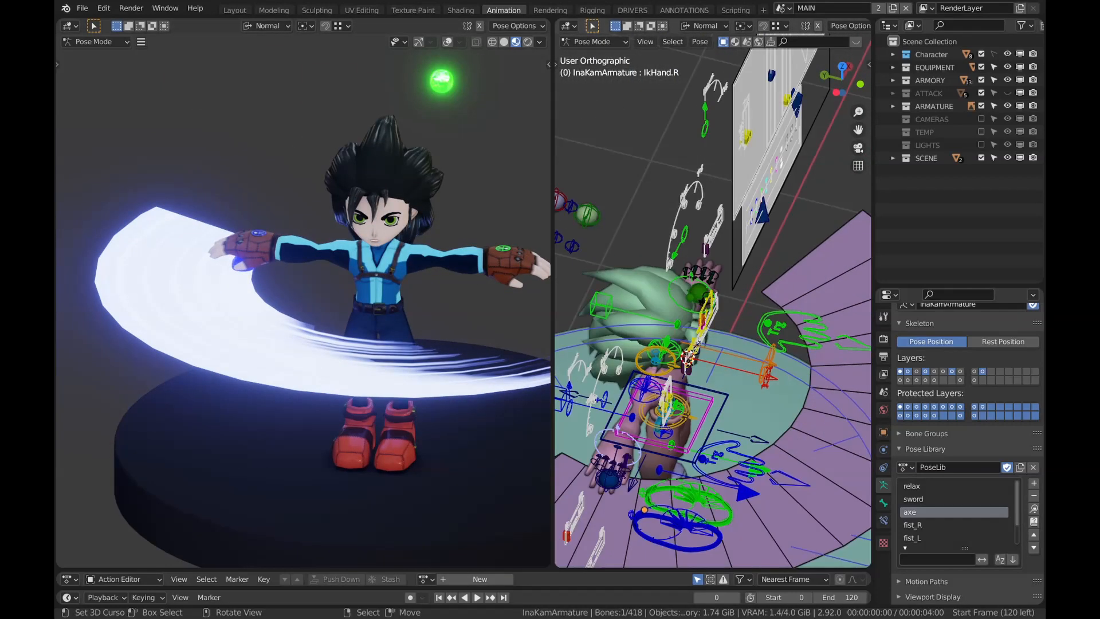
Move the IkHand.R control along Y and rotate it about -8° around the global Z axis
right_click(618, 431)
middle_click_drag(618, 432, 654, 467)
key("g")
key("y")
key("r")
key("y")
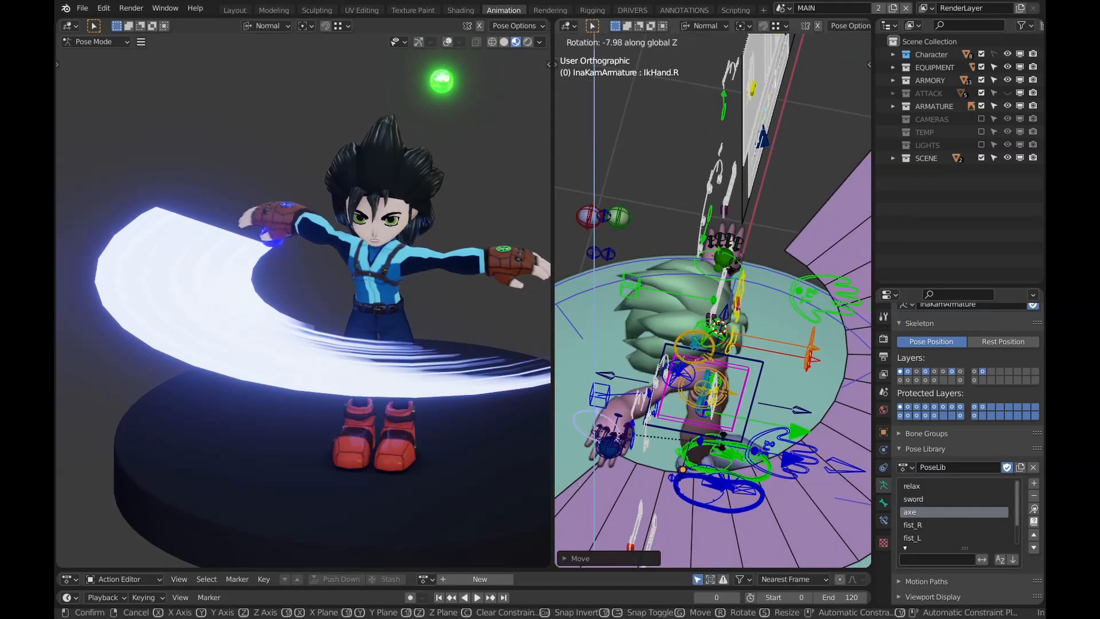
Rotate the IkHand.R control further from different view angles and save the file
left_click(723, 443)
middle_click_drag(723, 443, 611, 404)
key("r")
left_click(765, 500)
key("r")
left_click(615, 411)
middle_click_drag(275, 344, 226, 358)
key("ctrl+s")
scroll(713, 344, "down", 3)
middle_click_drag(713, 344, 553, 339, "shift")
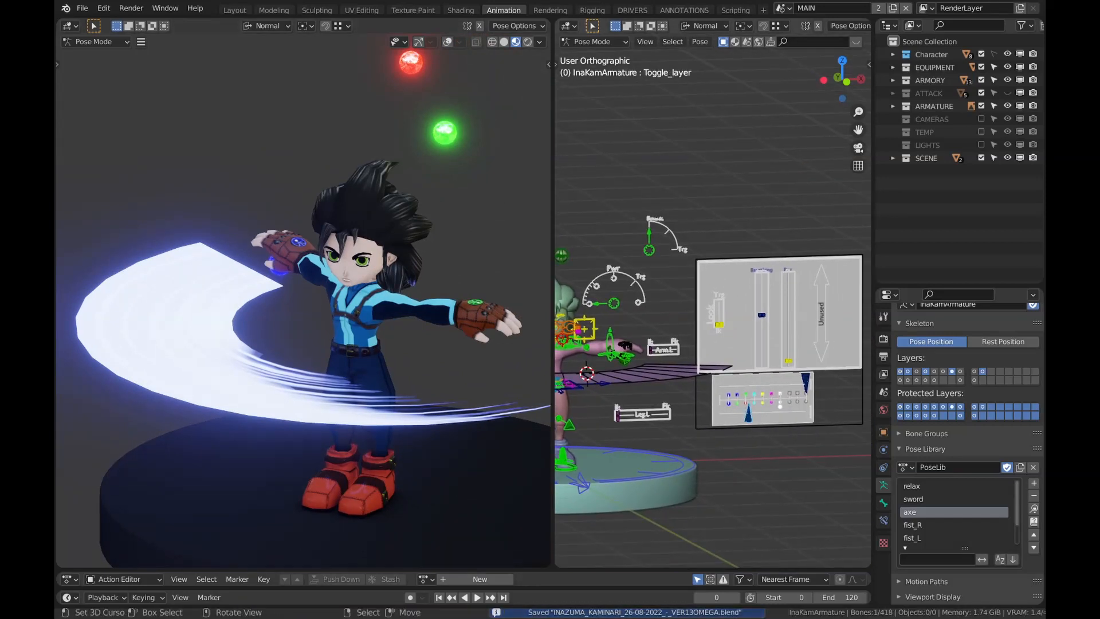
Clear the rotation and location of all rig controls and apply the relax pose from the pose library
scroll(310, 321, "down", 2)
mouse_move(309, 320)
middle_mouse_down()
mouse_move(335, 329)
mouse_move(304, 332)
middle_mouse_up()
key("a")
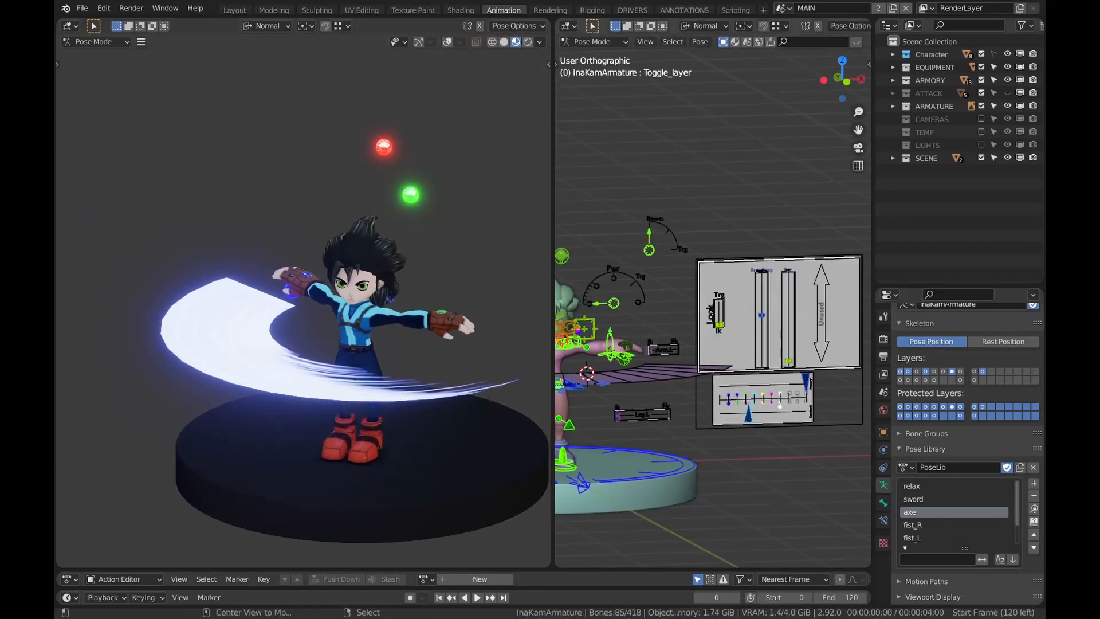
key("alt+r")
key("alt+g")
key("alt+a")
scroll(304, 309, "up", 6)
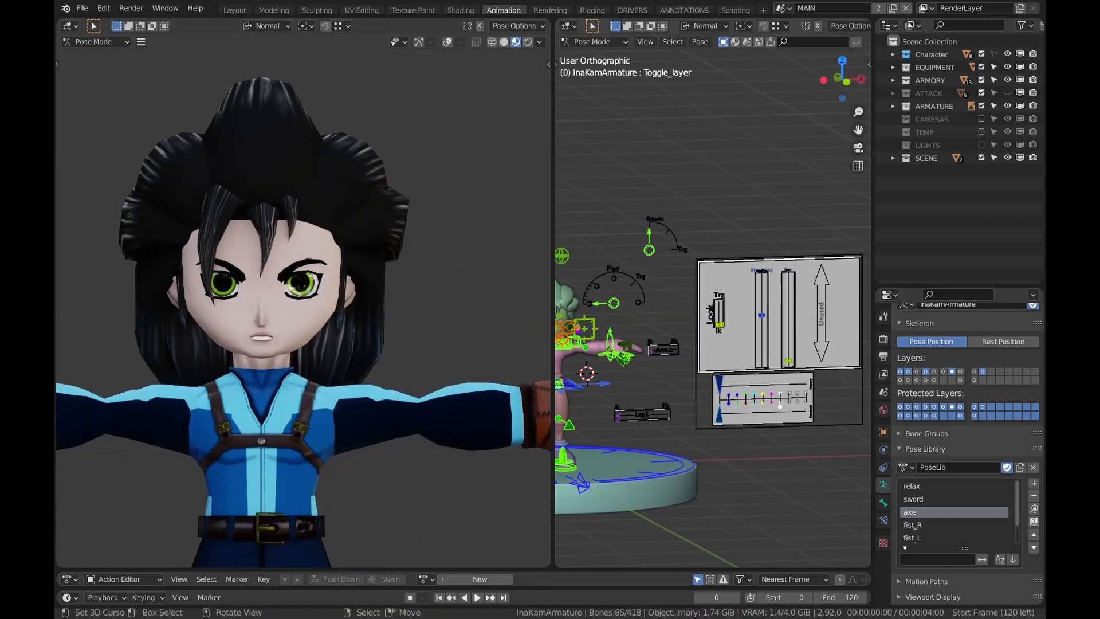
scroll(304, 309, "down", 5)
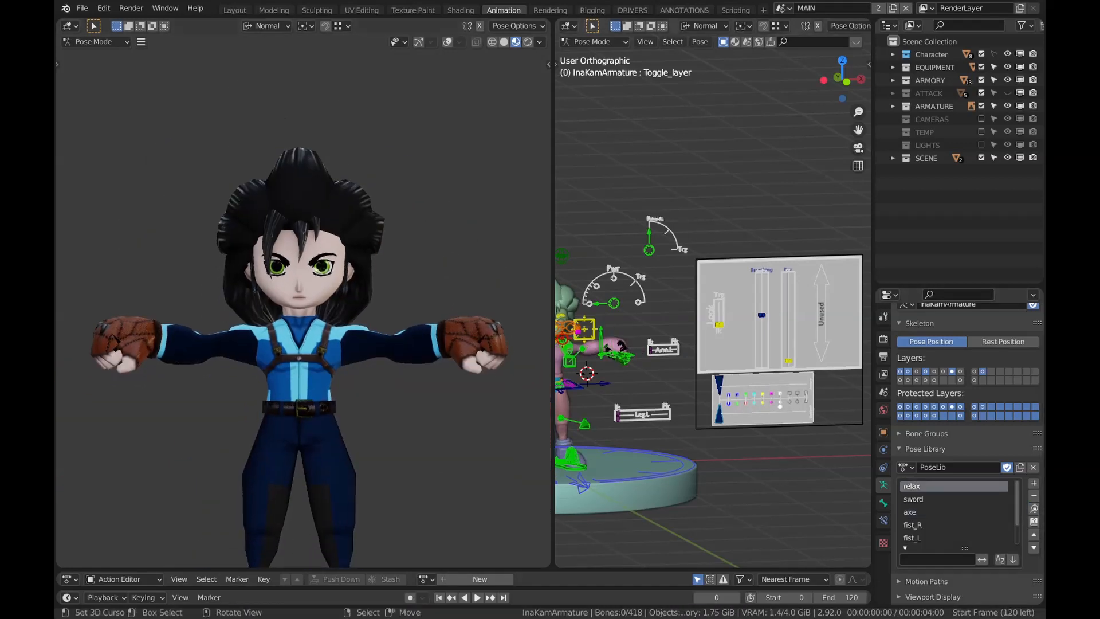
Switch both arms to FK with the IkFkArm.L and IkFkArm.R sliders and save the file
right_click_drag(651, 350, 680, 349)
middle_click_drag(680, 349, 850, 338, "shift")
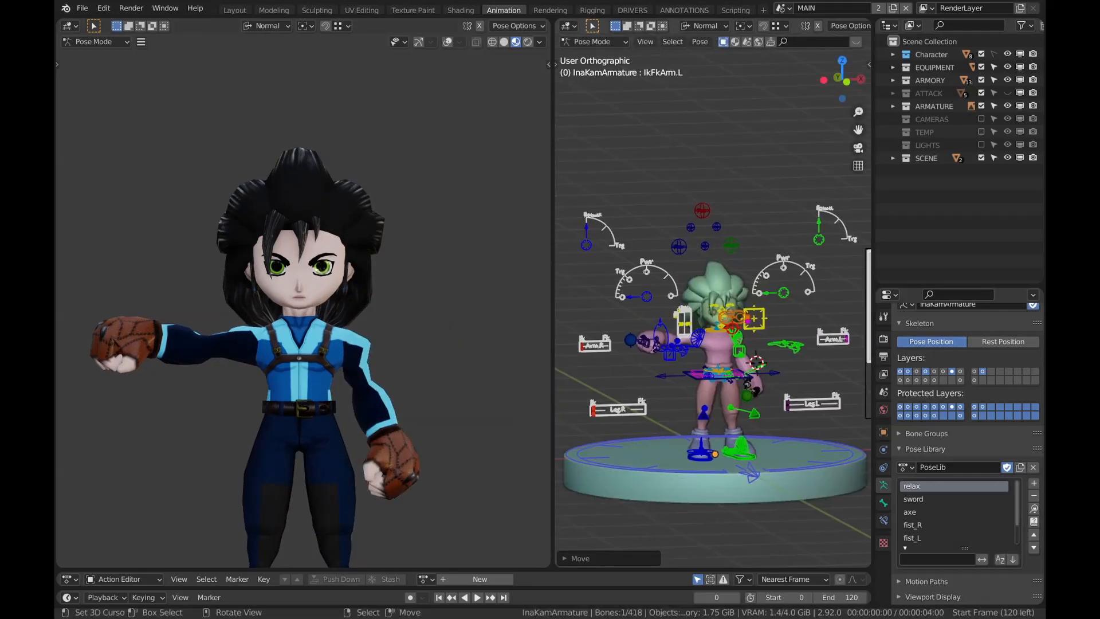
right_click_drag(583, 346, 613, 345)
key("ctrl+s")
middle_click_drag(367, 344, 290, 351)
scroll(731, 424, "up", 6)
key("KP_1")
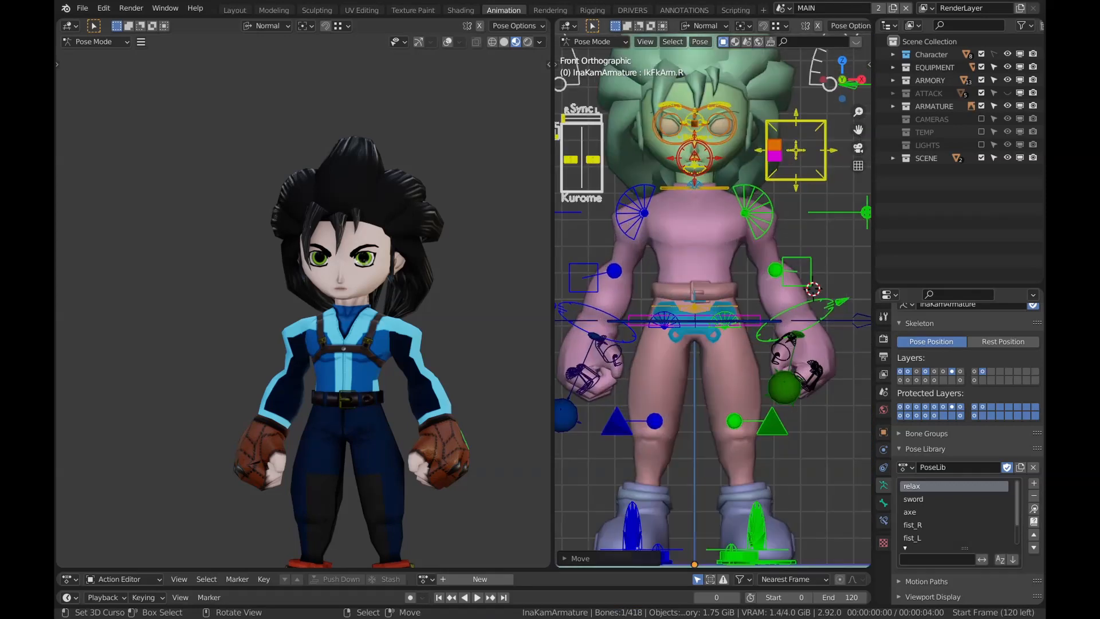
Move the Palm.L control outward from the left fist and store it in the existing prepare pose
right_click_drag(784, 388, 832, 407)
key("ctrl+s")
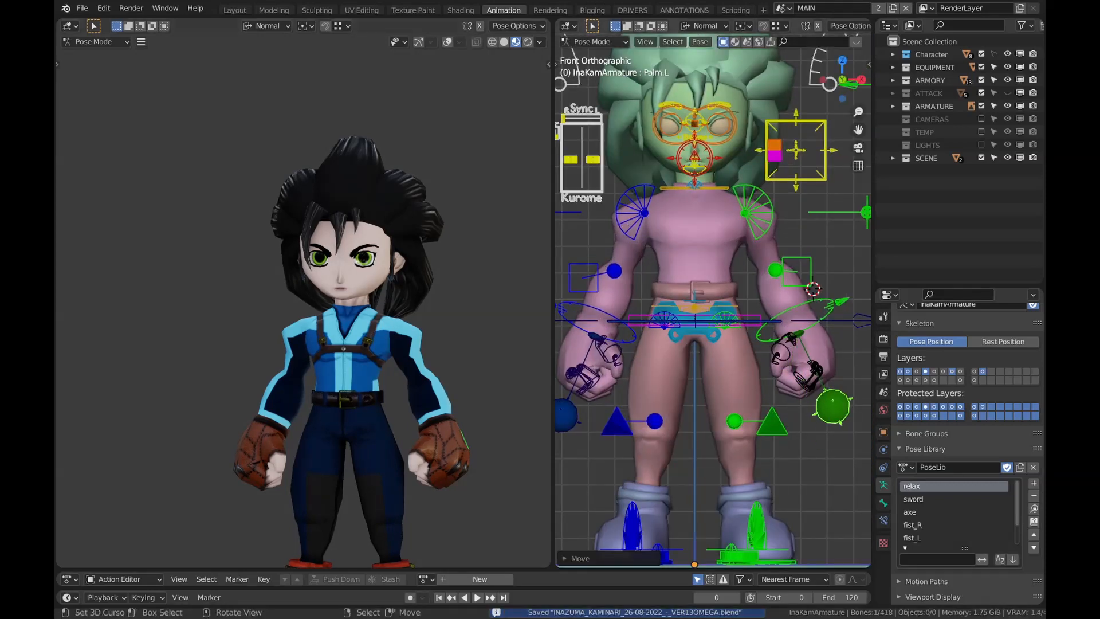
left_click(1034, 483)
mouse_move(1028, 483)
left_click(842, 560)
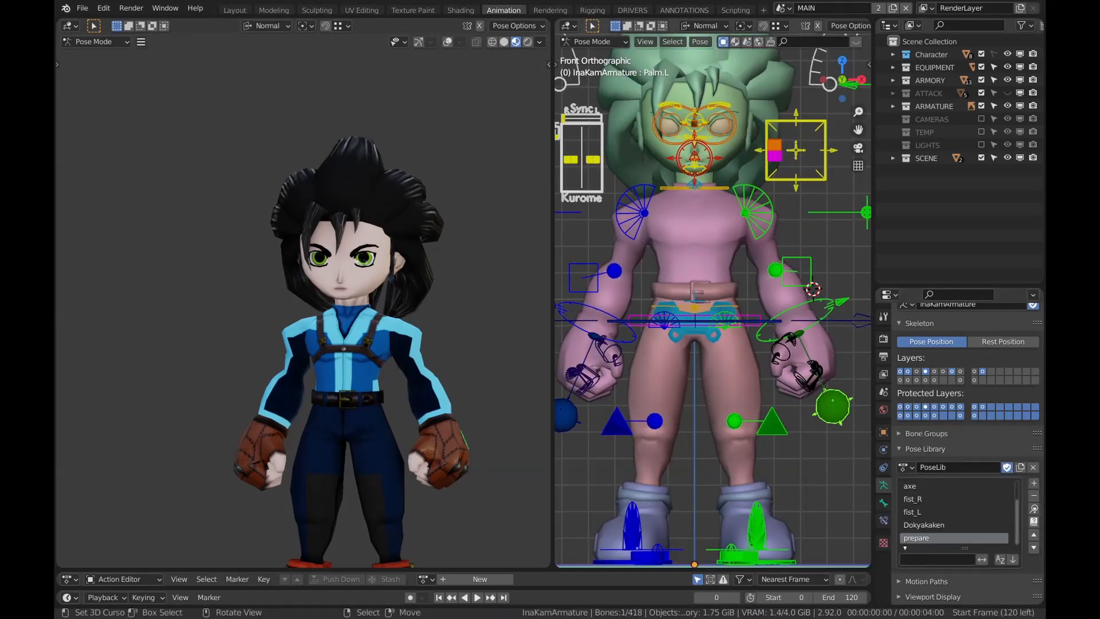
Store the Palm.R control in the existing prepare pose and save the file
left_click(1034, 483)
left_click(843, 560)
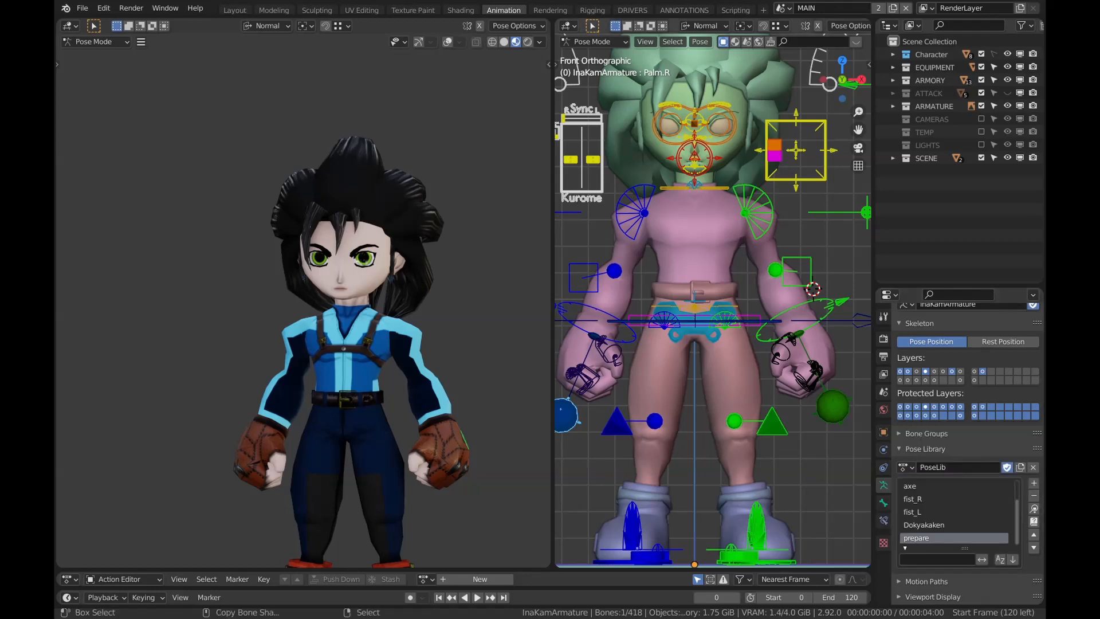
key("ctrl+s")
Select all rig controls and apply the prepare pose from the pose library
scroll(713, 300, "down", 3)
scroll(713, 300, "down", 1)
middle_click_drag(708, 275, 714, 300, "shift")
scroll(303, 301, "down", 1)
middle_click_drag(401, 300, 272, 307)
left_click(485, 331)
key("alt+Home")
middle_click_drag(367, 312, 404, 297)
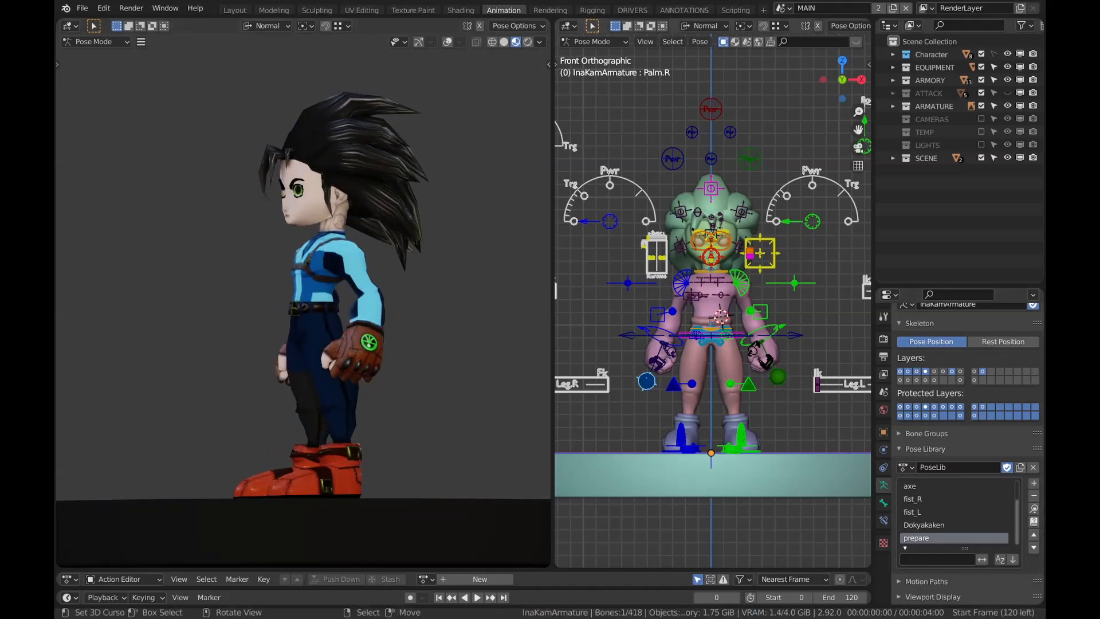
key("a")
left_click(1035, 509)
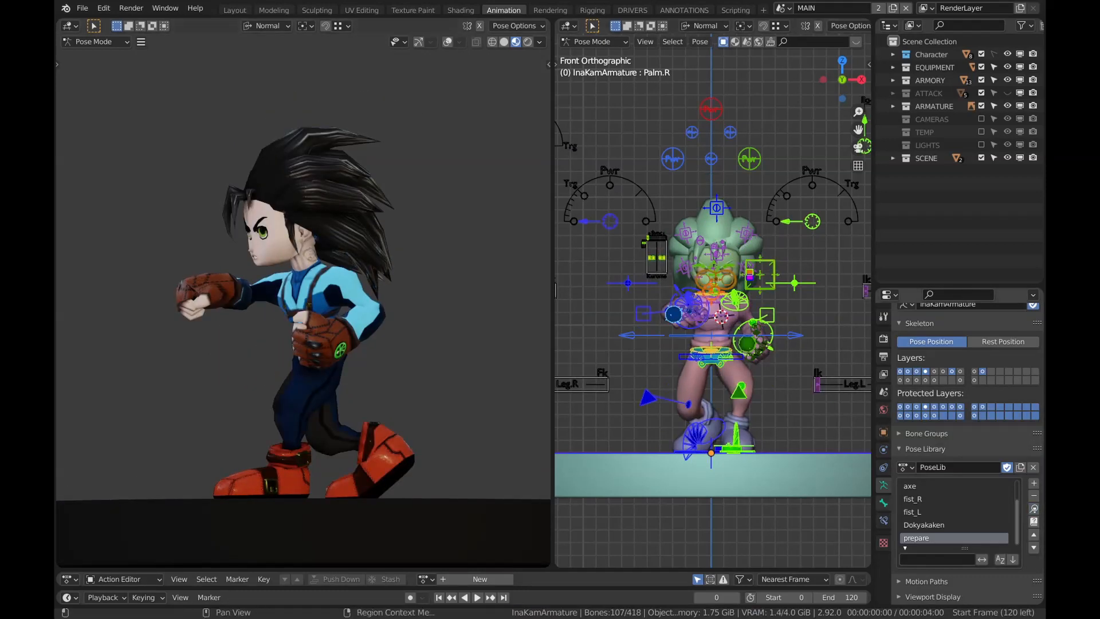
Clear the location and rotation of all controls and apply the relax pose
key("alt+g")
key("alt+r")
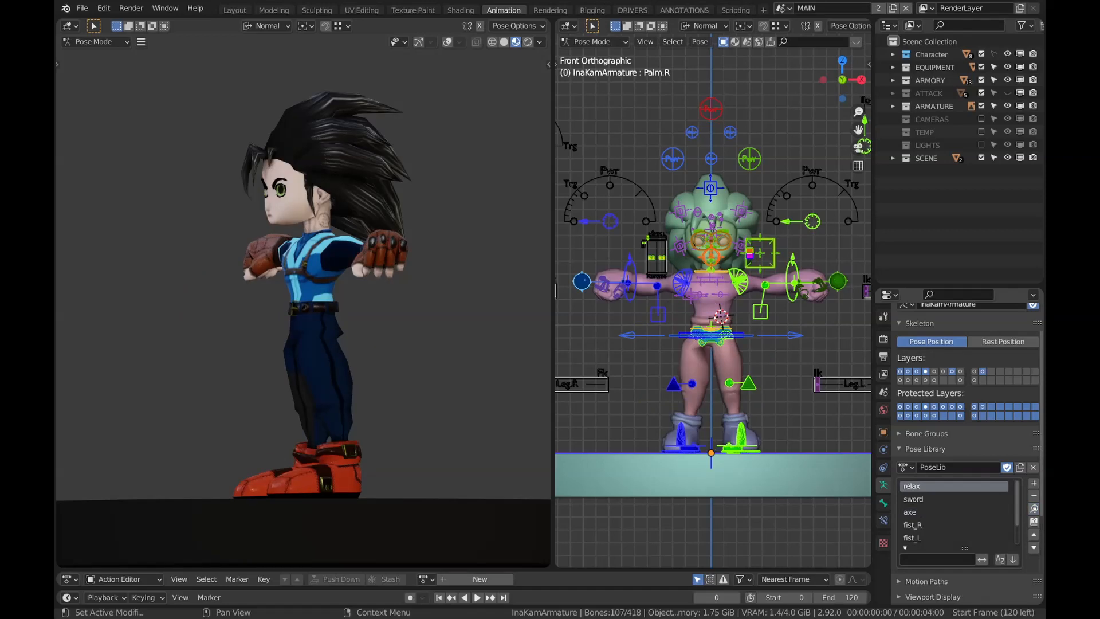
Slide the IkFkArm.R and IkFkArm.L controls to Fk to lower both arms
scroll(713, 301, "down", 2)
right_click_drag(574, 294, 603, 294)
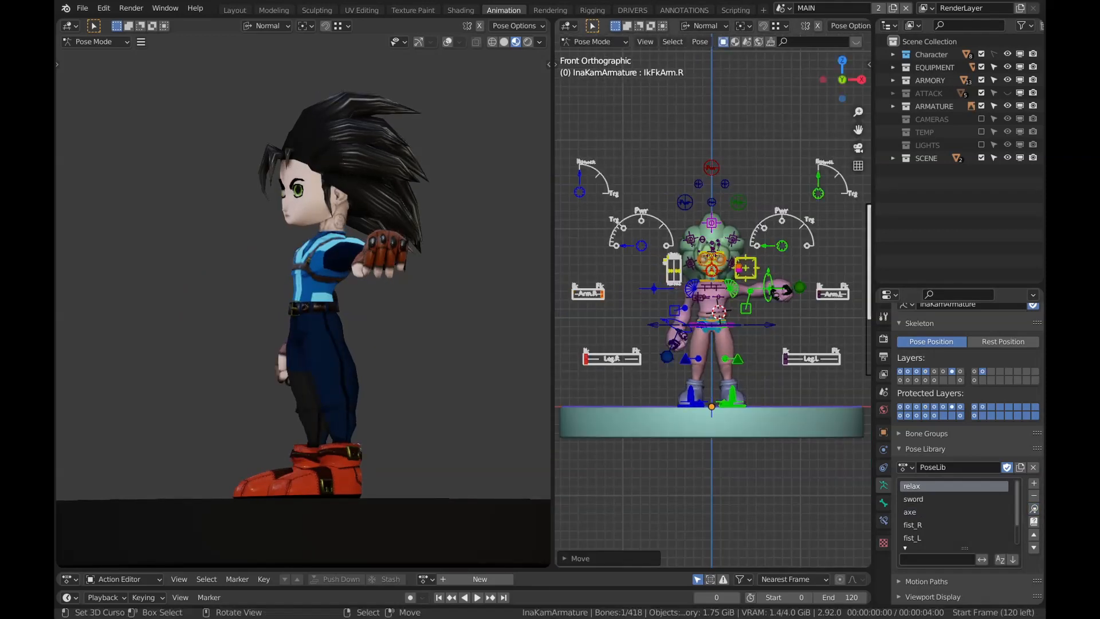
right_click_drag(819, 294, 847, 294)
Store all rig controls in the existing prepare pose, deselect them and save the file
key("a")
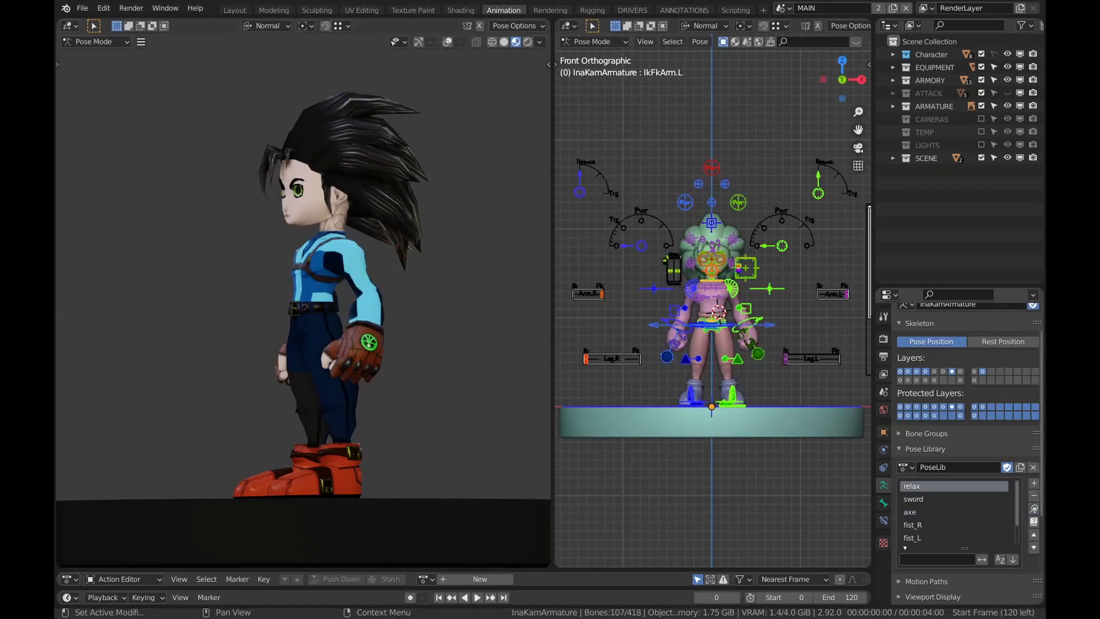
key("shift+l")
left_click(838, 561)
key("alt+a")
key("ctrl+s")
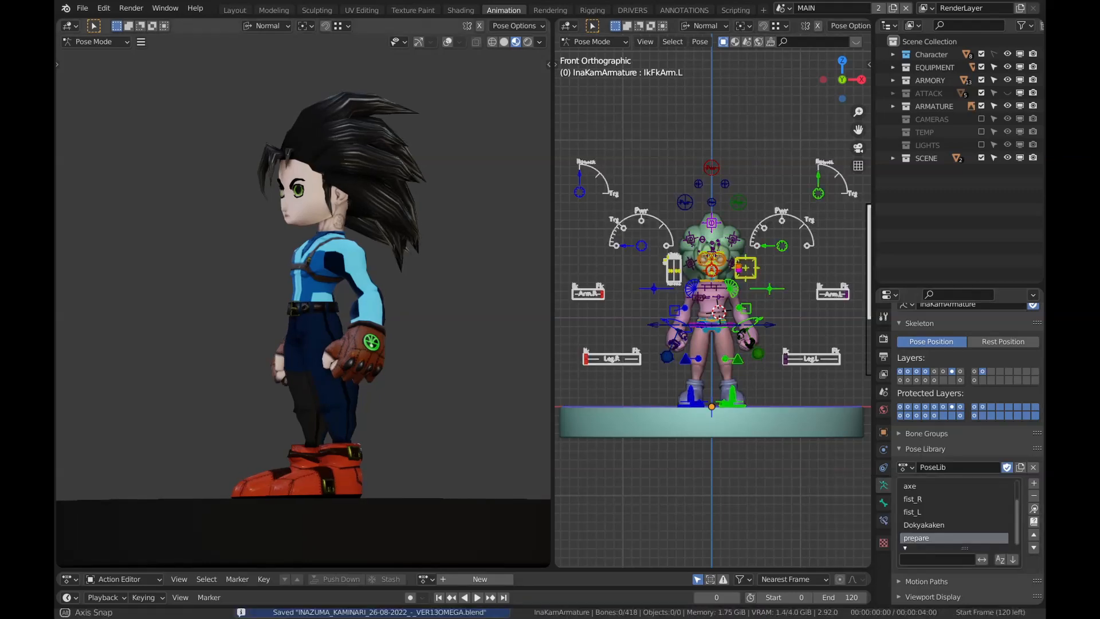
Rotate the PwrFkSwitch.R and PwrFkSwitch.L dials to the first mark before Pwr
right_click(630, 242)
key("r")
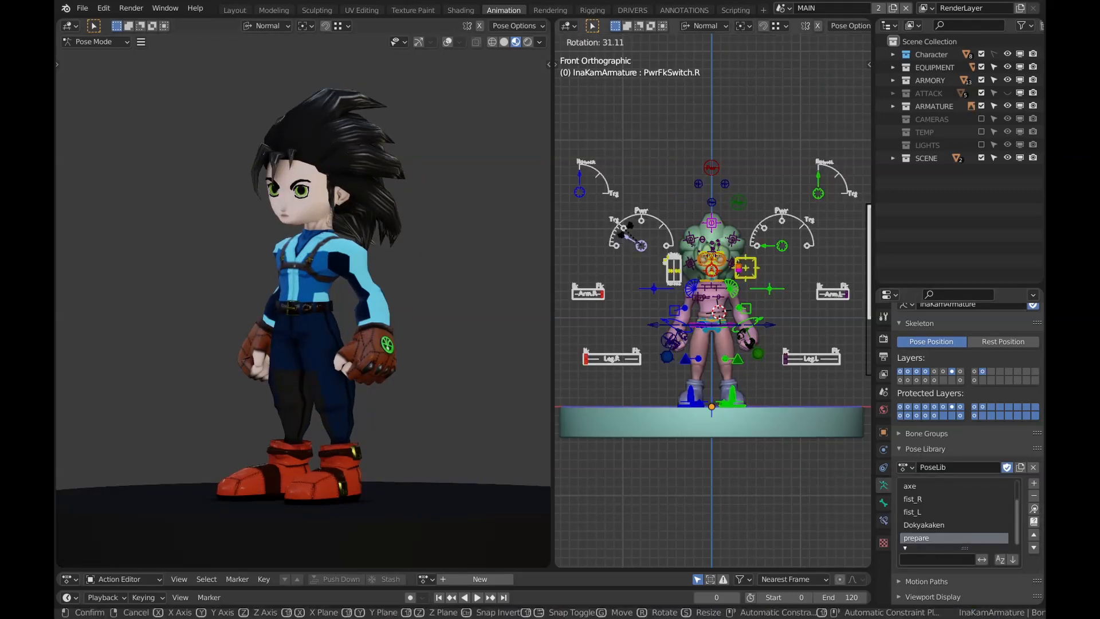
right_click_drag(625, 222, 626, 222)
right_click_drag(771, 243, 764, 215)
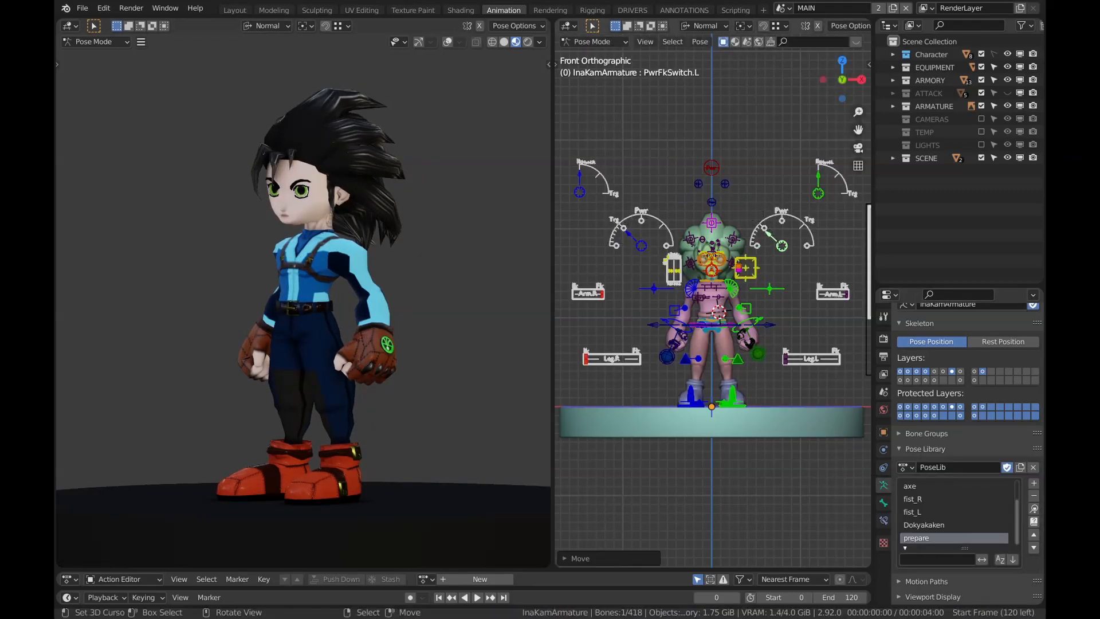
Slide the lower Toggle_layer marker to position 3 to show the power orbs
middle_click_drag(850, 246, 635, 256, "shift")
scroll(634, 256, "up", 1)
key("g")
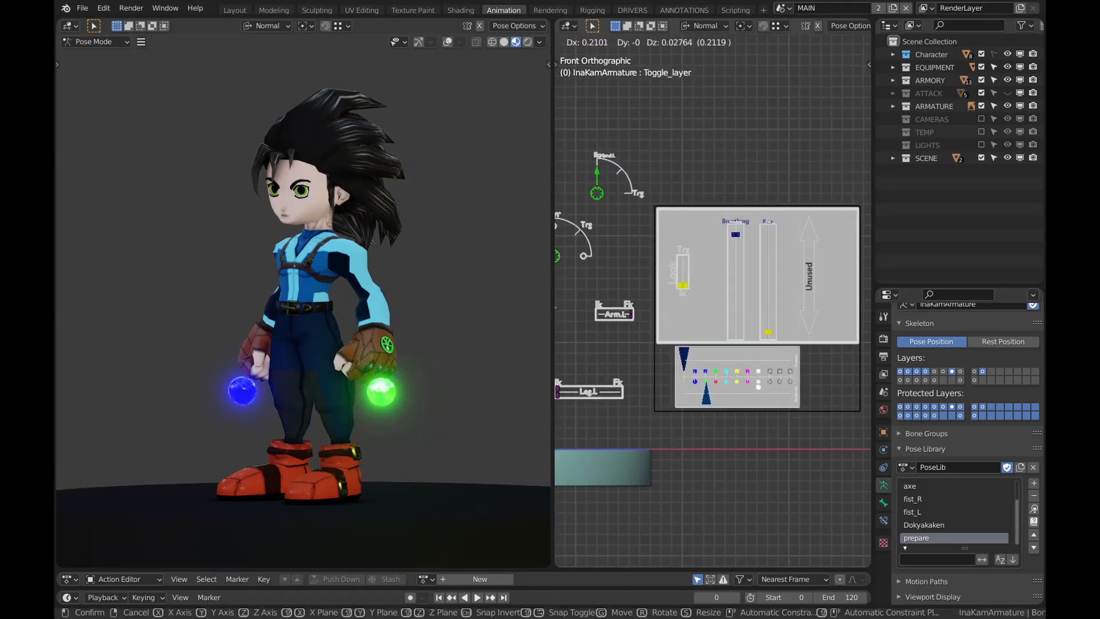
left_click(717, 395)
Raise the EmitRed control toward the upper end of the Pwr slider to light the glove emblems
scroll(344, 275, "down", 1)
middle_click_drag(344, 275, 321, 286)
right_click(768, 332)
key("g")
left_click(768, 286)
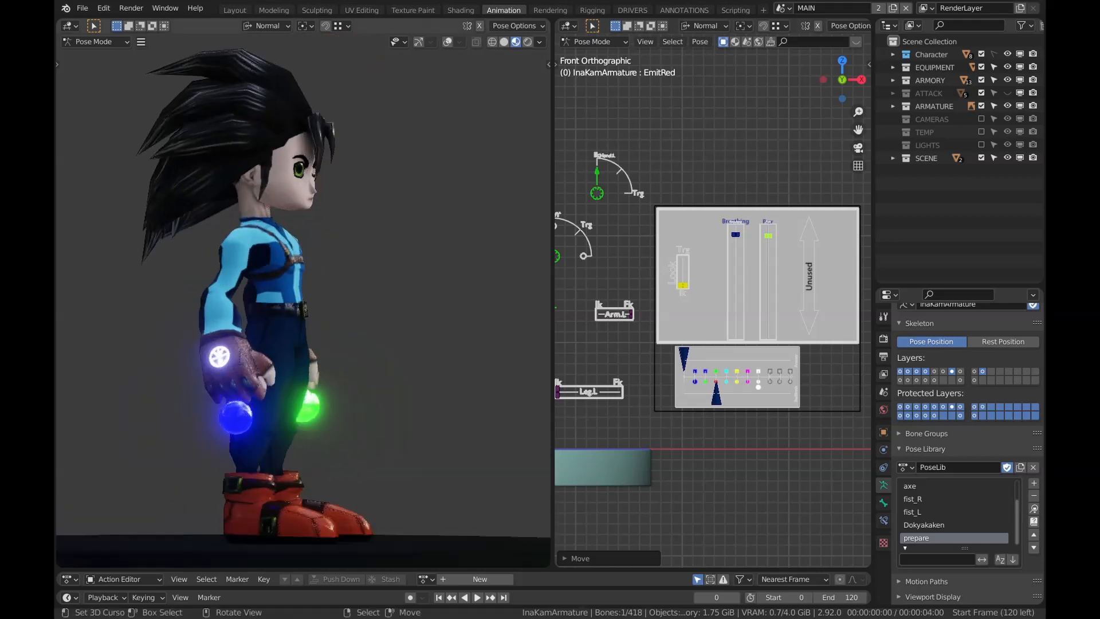
Vary the EmitRed control while viewing the right glove, return it to the top of the Pwr slider and save the file
scroll(321, 287, "up", 5)
scroll(564, 81, "up", 3)
middle_click_drag(563, 80, 488, 137, "shift")
key("g")
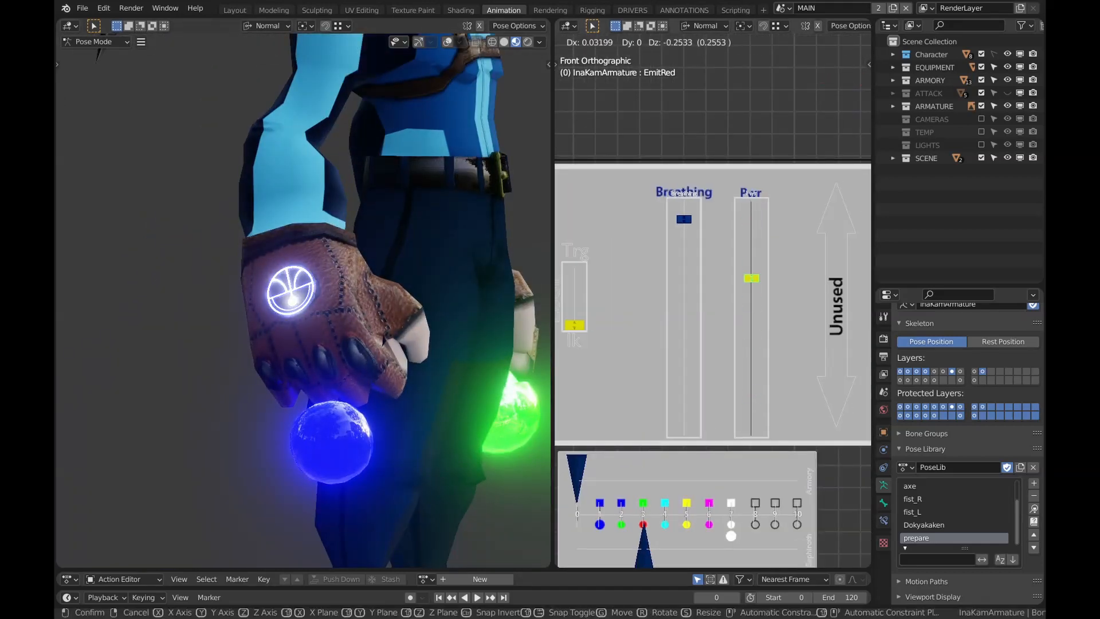
left_click(751, 200)
key("ctrl+s")
scroll(321, 287, "down", 4)
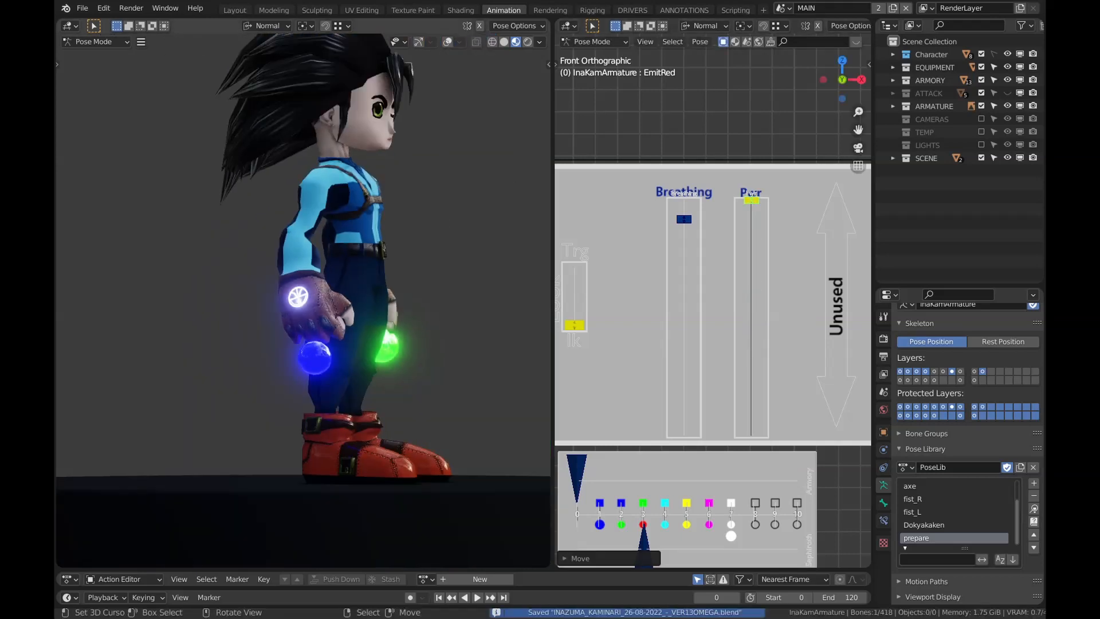
Lower EmitRed on the Pwr slider and raise it back to the top while viewing the left glove's emblem
middle_click_drag(321, 287, 401, 287)
scroll(401, 286, "up", 4)
key("g")
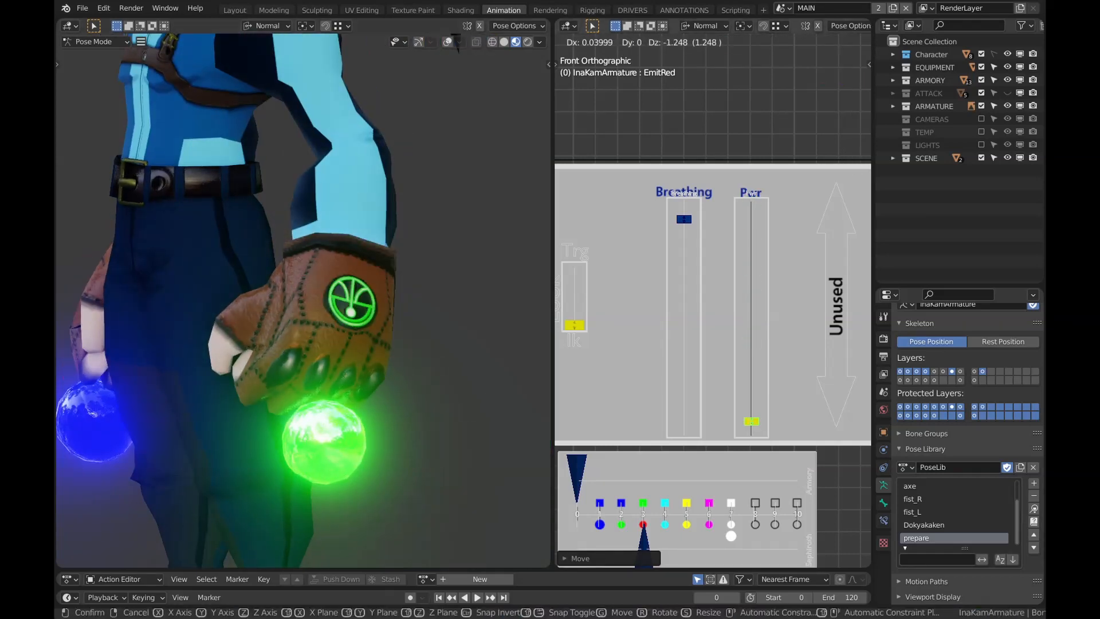
left_click(751, 200)
scroll(304, 301, "down", 1)
scroll(304, 301, "down", 3)
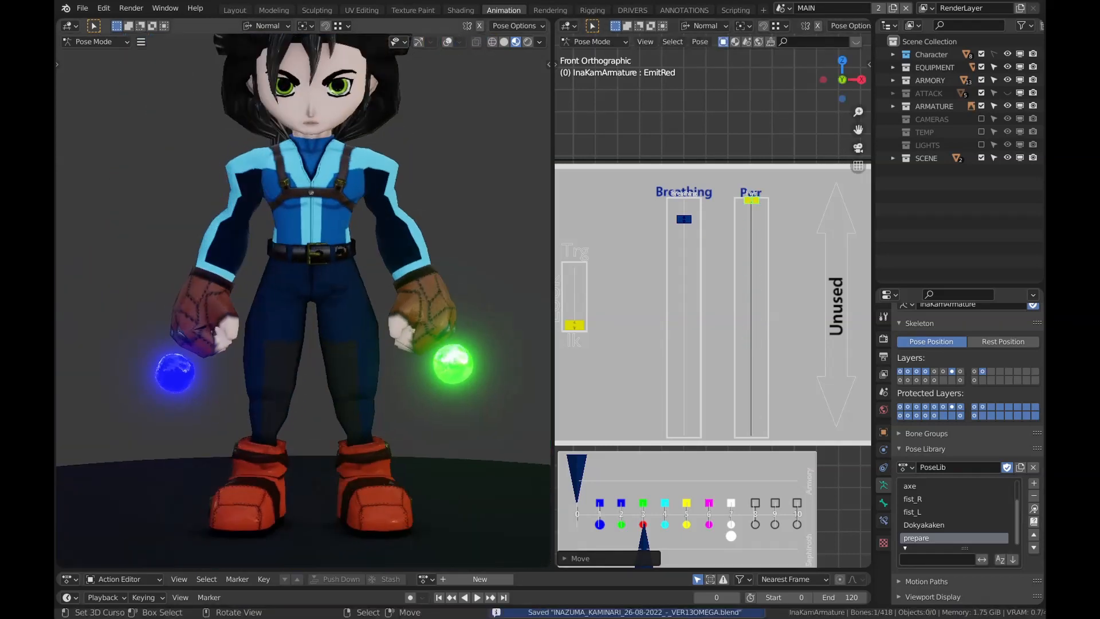
mouse_move(304, 301)
middle_mouse_down()
mouse_move(389, 301)
mouse_move(315, 301)
mouse_move(315, 290)
middle_mouse_up()
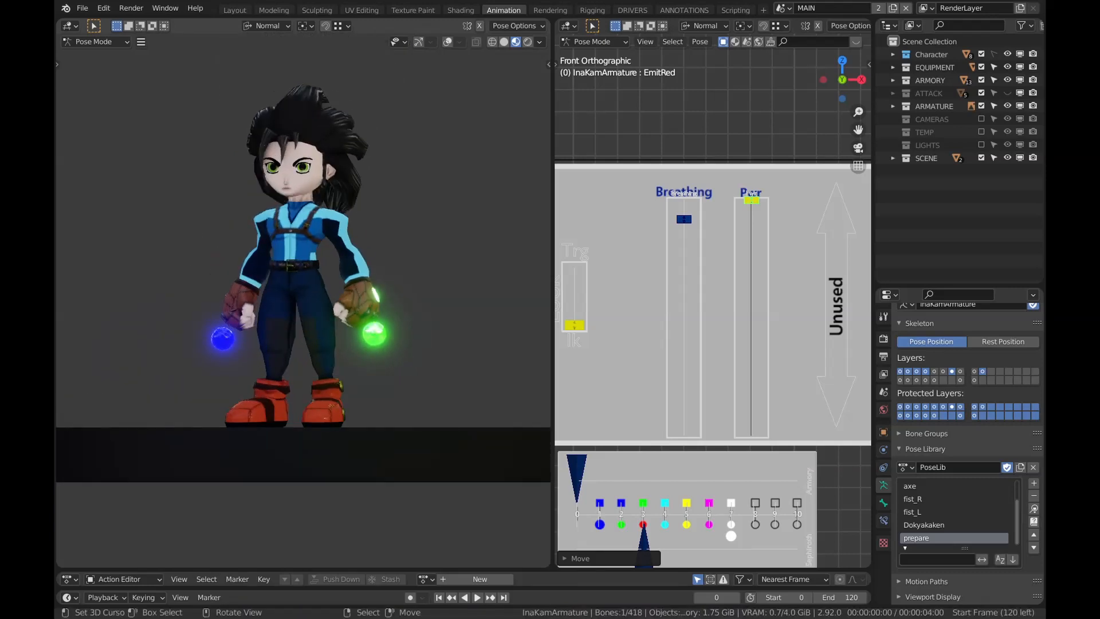
scroll(315, 289, "up", 2)
scroll(712, 309, "down", 5)
Clear the location, rotation and scale of all rig controls and save the file
key("a")
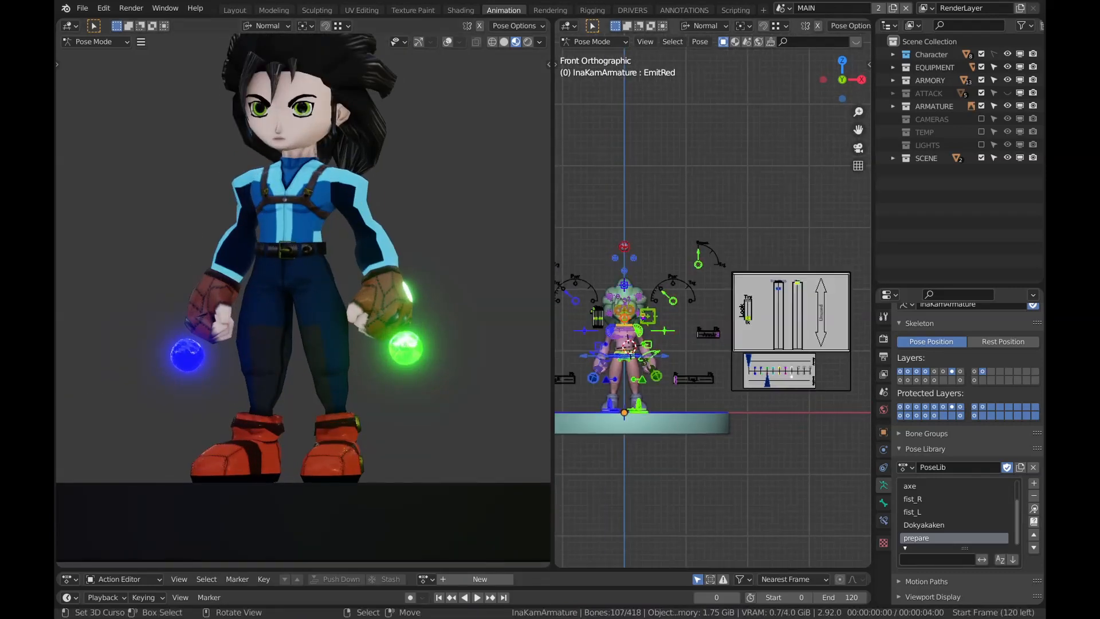
key("alt+g")
key("alt+r")
key("alt+s")
key("ctrl+s")
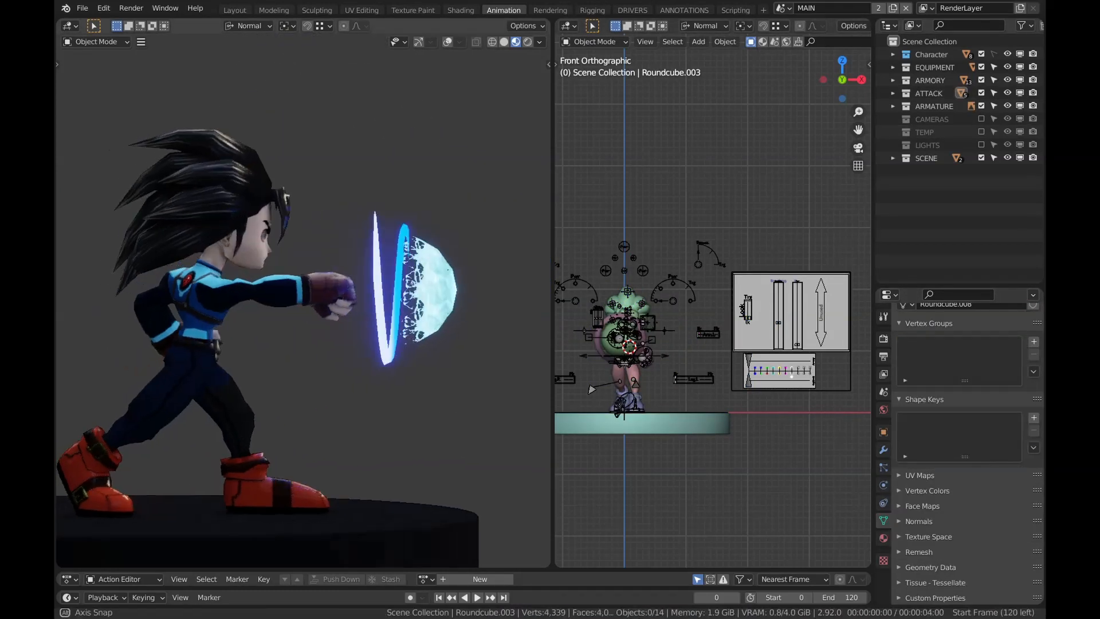
Enter Pose Mode on the armature and slide the lower Toggle_layer marker to position 3 to show the orbs
key("ctrl+Tab")
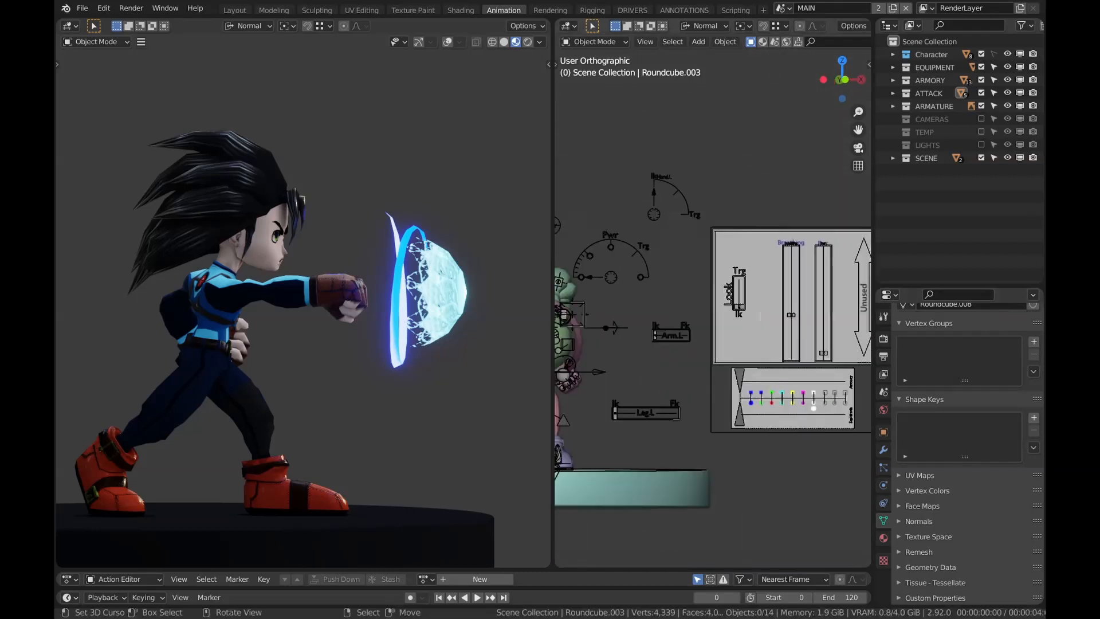
key("g")
key("Return")
key("Home")
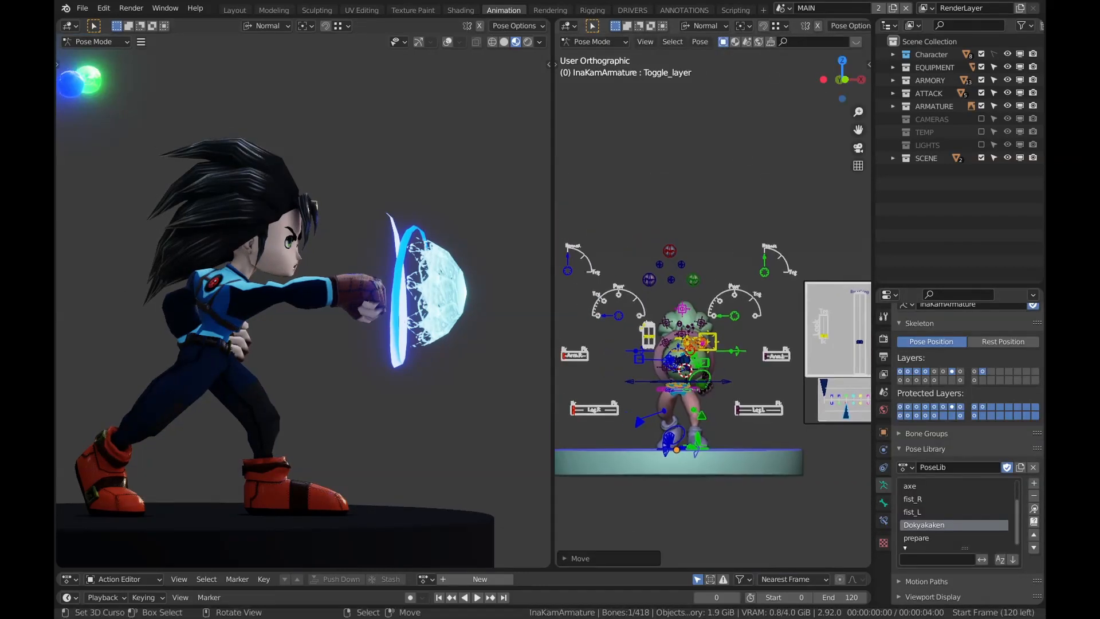
Rotate the PwrFkSwitch.R dial past the first mark to Pwr and save the file
scroll(713, 344, "up", 2)
left_click(619, 315)
key("r")
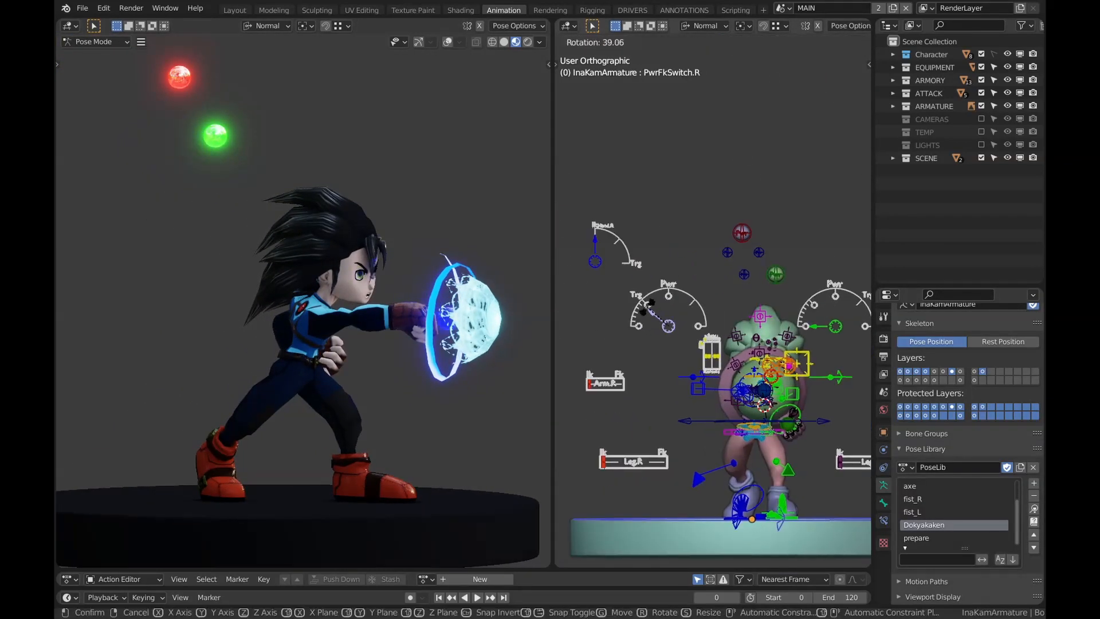
key("Escape")
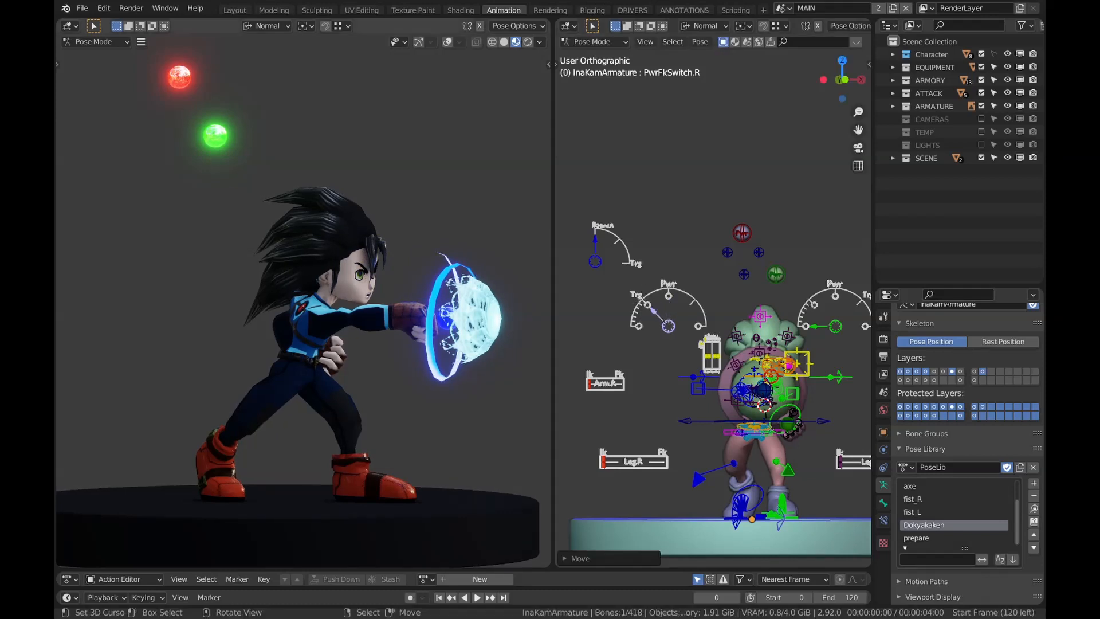
key("r")
key("Return")
scroll(713, 301, "up", 3)
middle_click_drag(745, 430, 687, 244, "shift")
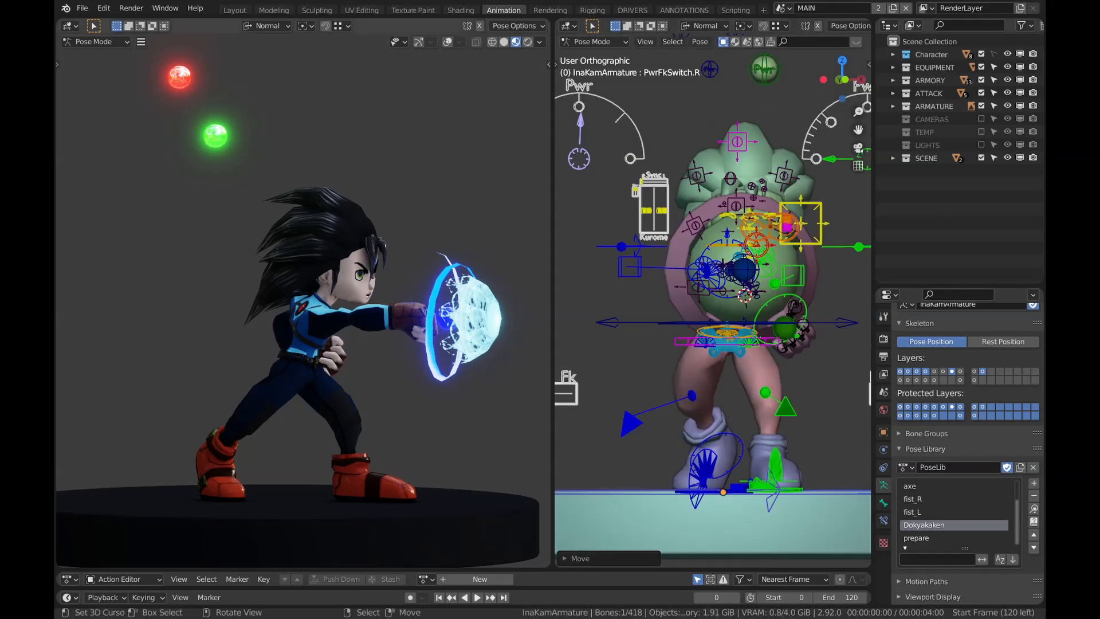
scroll(343, 309, "up", 3)
middle_click_drag(304, 321, 447, 327)
key("ctrl+s")
Hide the ATTACK collection and select all rig controls
scroll(304, 300, "up", 6)
left_click(1008, 93)
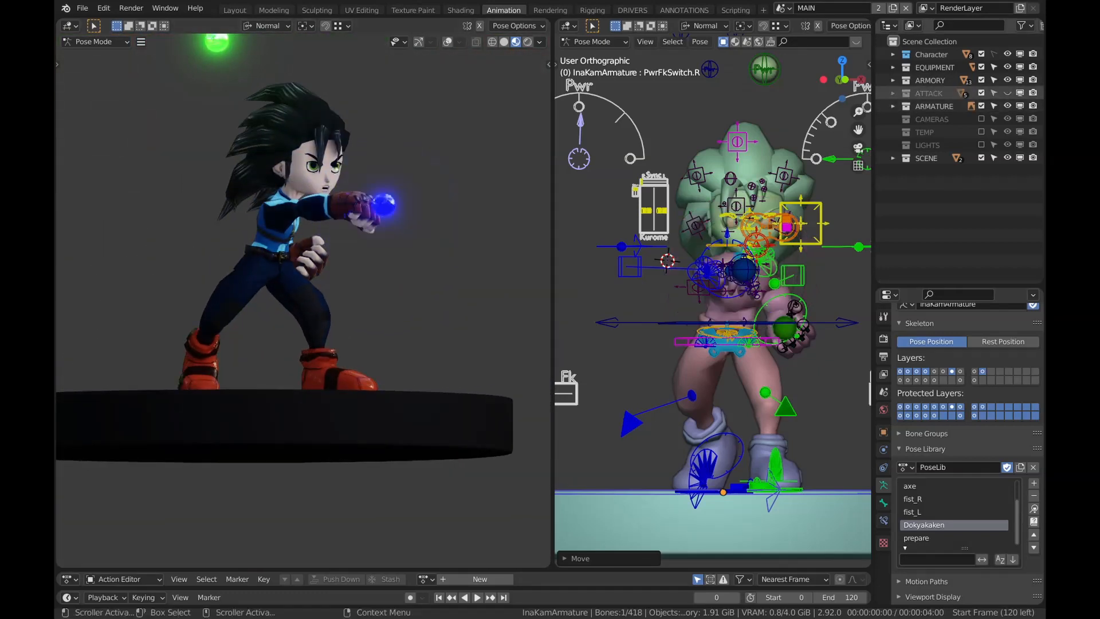
key("a")
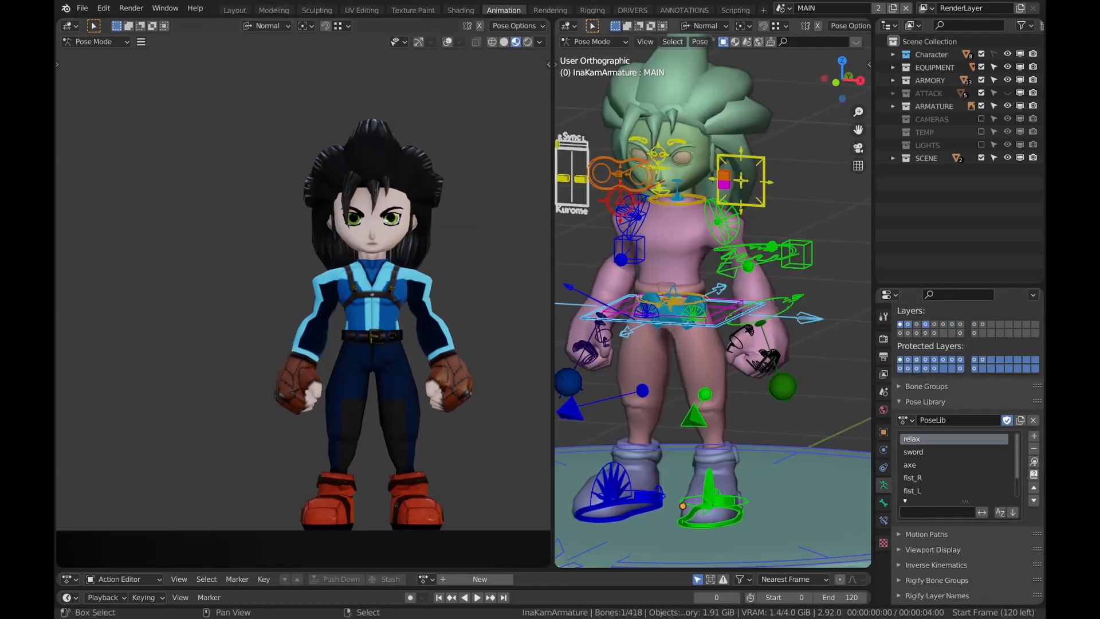
Shift the CrtlEyes control sideways along X and lower the left eyebrow with eyebrowDrive.L
scroll(712, 301, "up", 2)
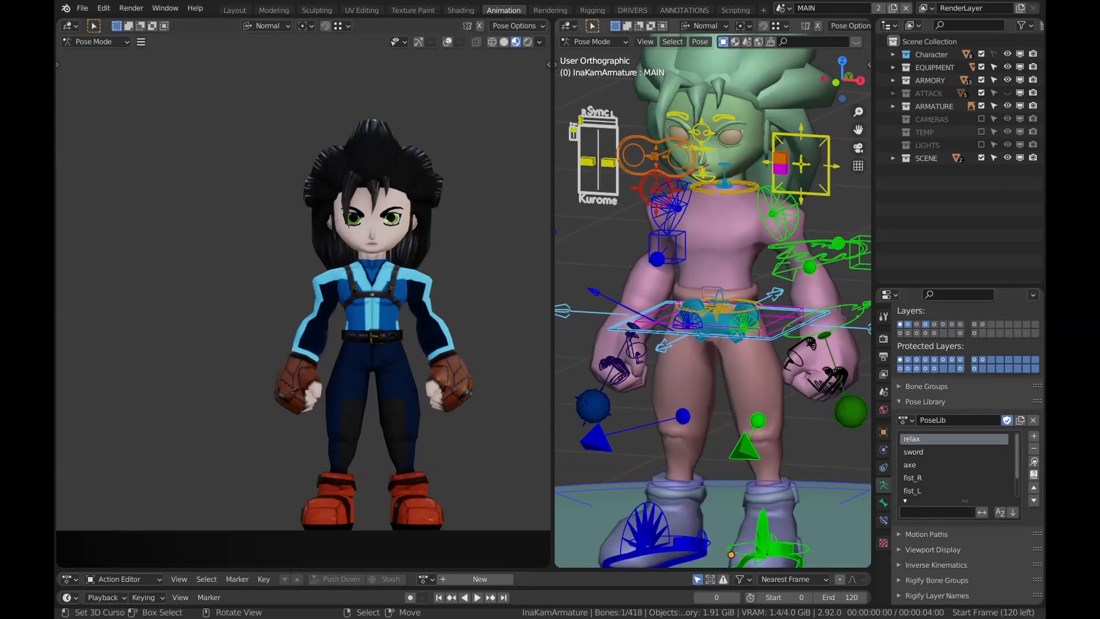
right_click(655, 156)
middle_click_drag(355, 286, 389, 287)
key("ctrl+s")
middle_click_drag(713, 301, 776, 318, "shift")
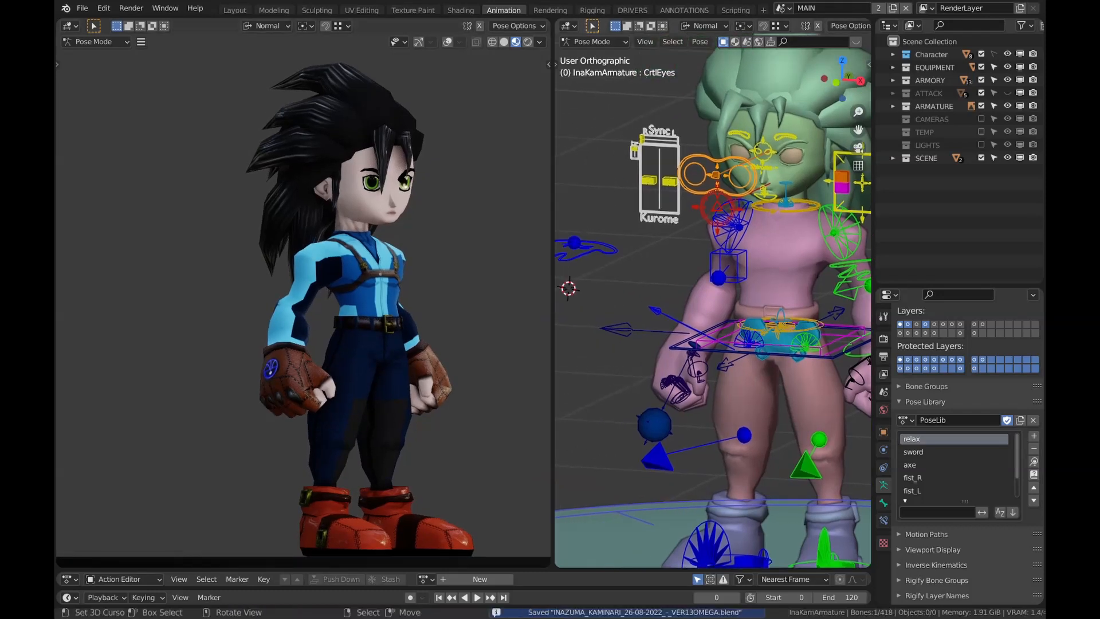
key("g")
key("x")
key("Return")
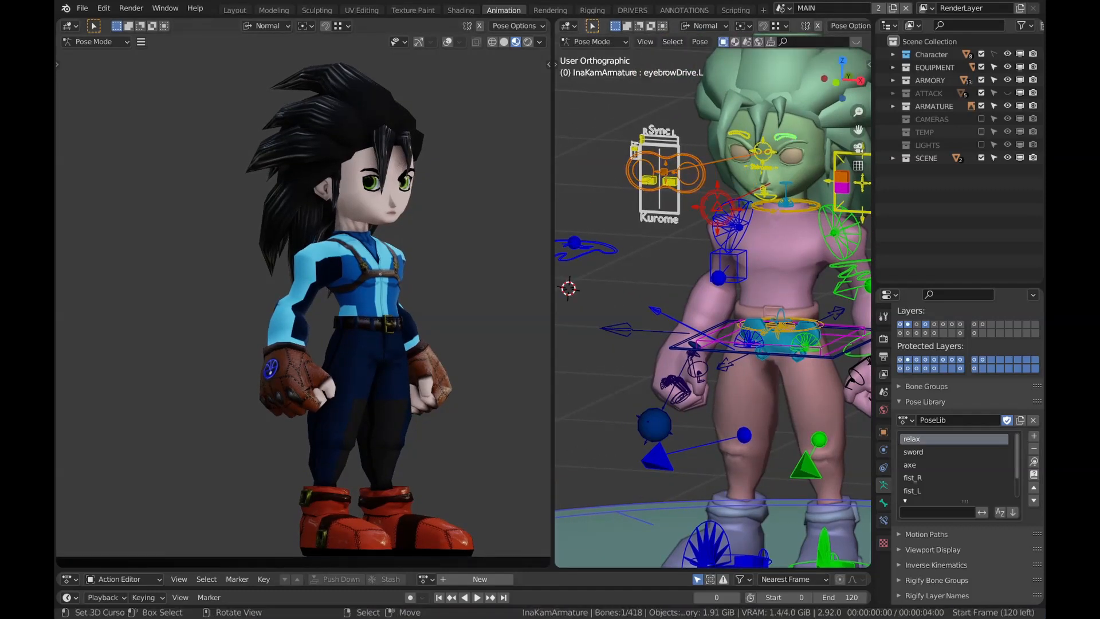
key("g")
key("Return")
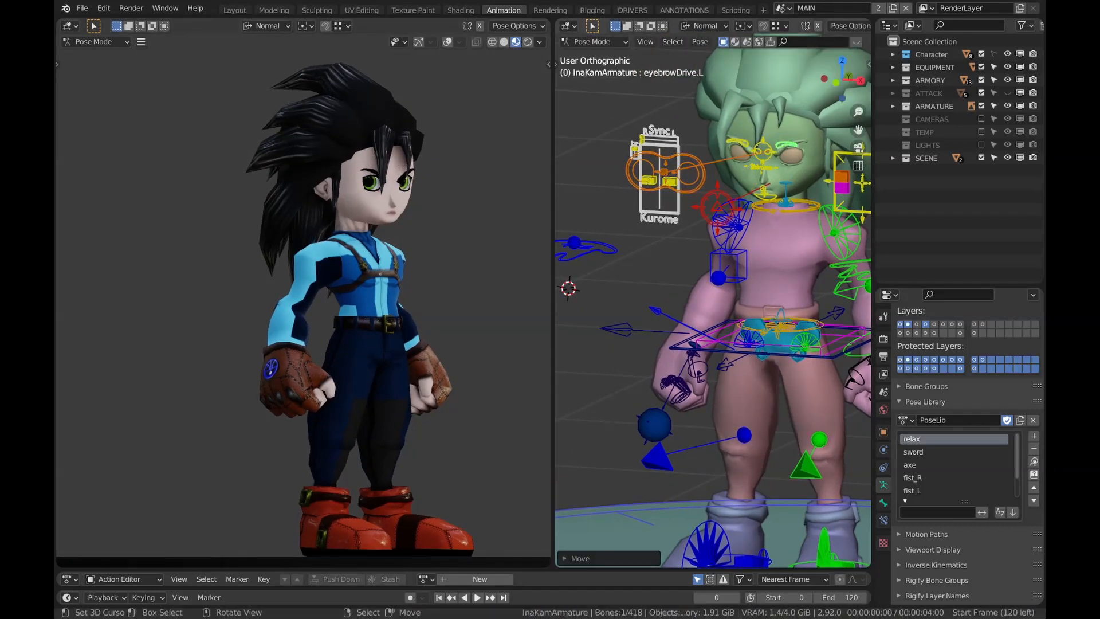
Raise the right arm sideways with IkHand.R and rotate the hand in front view until the fist is level
key("g")
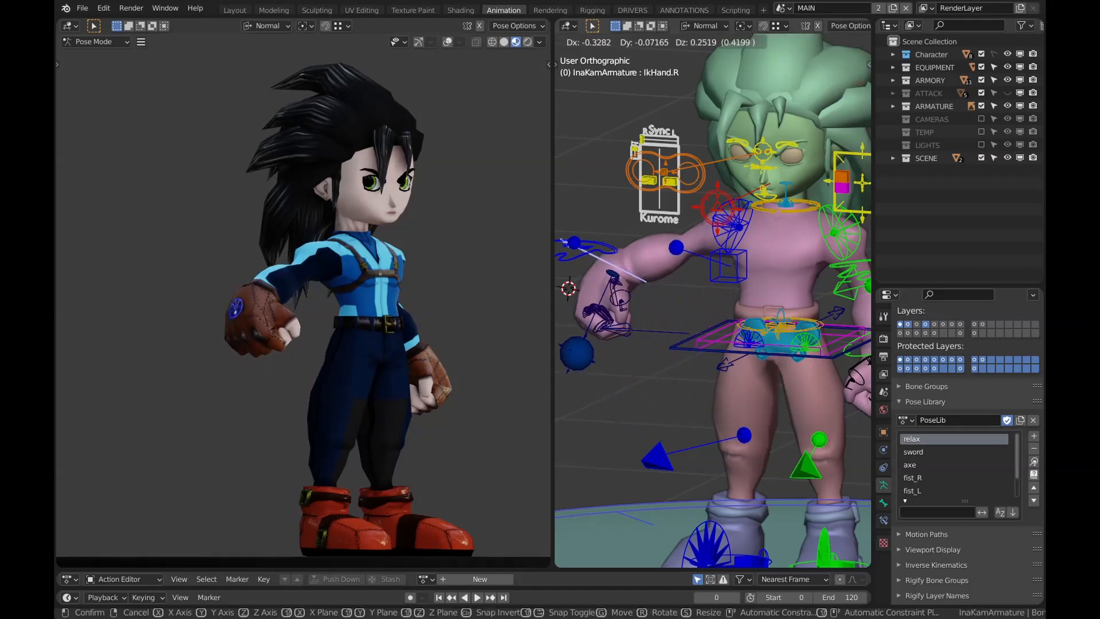
key("Return")
key("KP_1")
key("r")
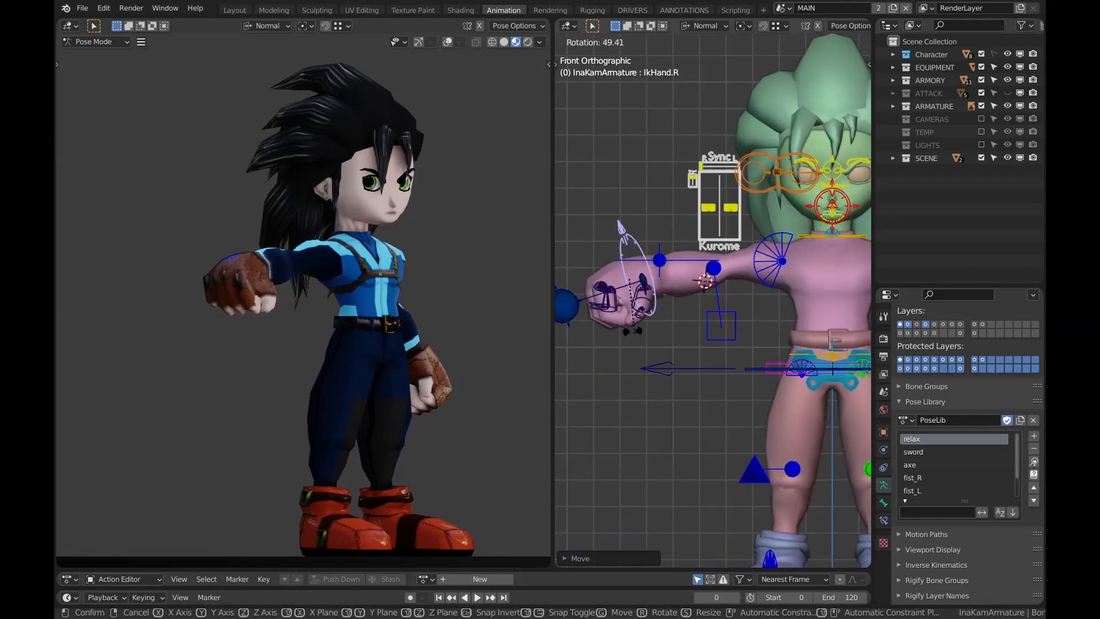
key("Return")
Clear the rotation of the right pointer finger controls to extend the finger and adjust the rotation of IkHand.R
key("KP_Decimal")
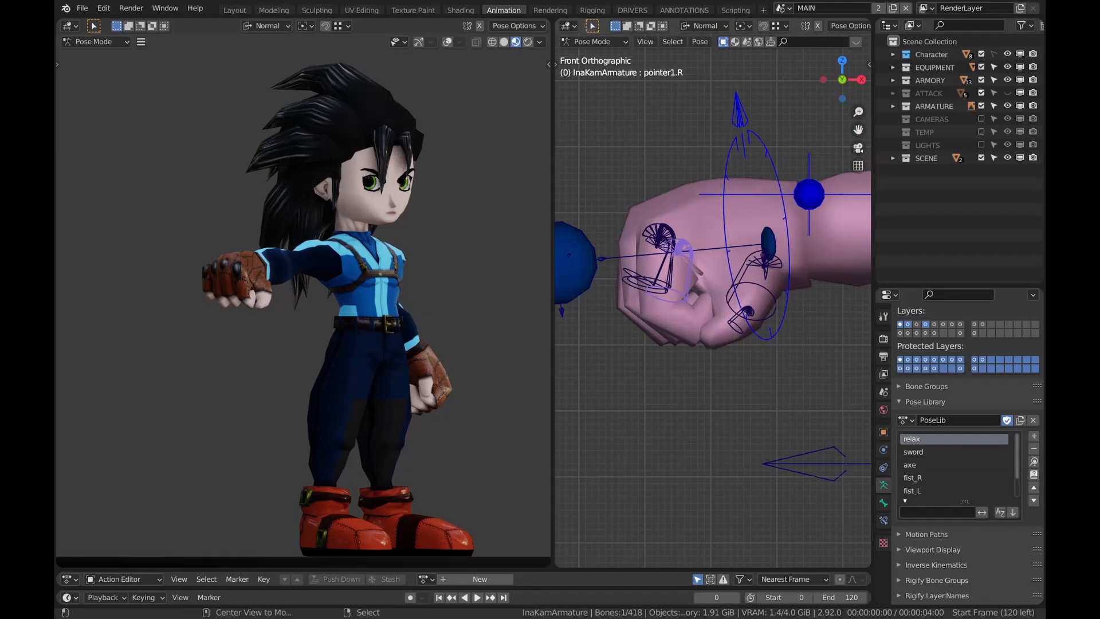
key("alt+r")
key("r")
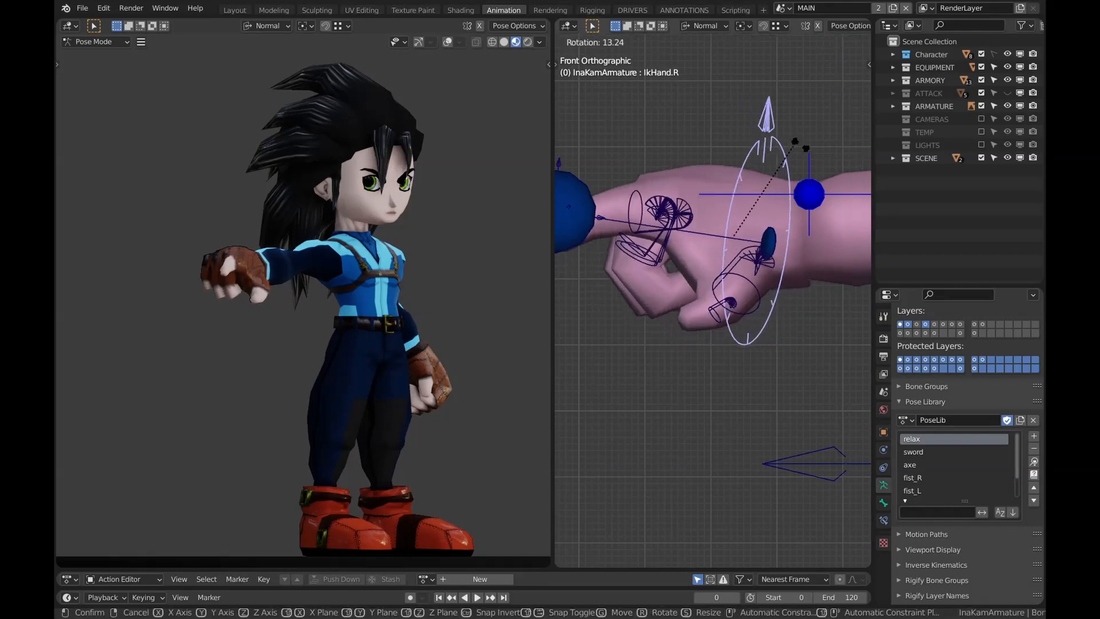
key("Return")
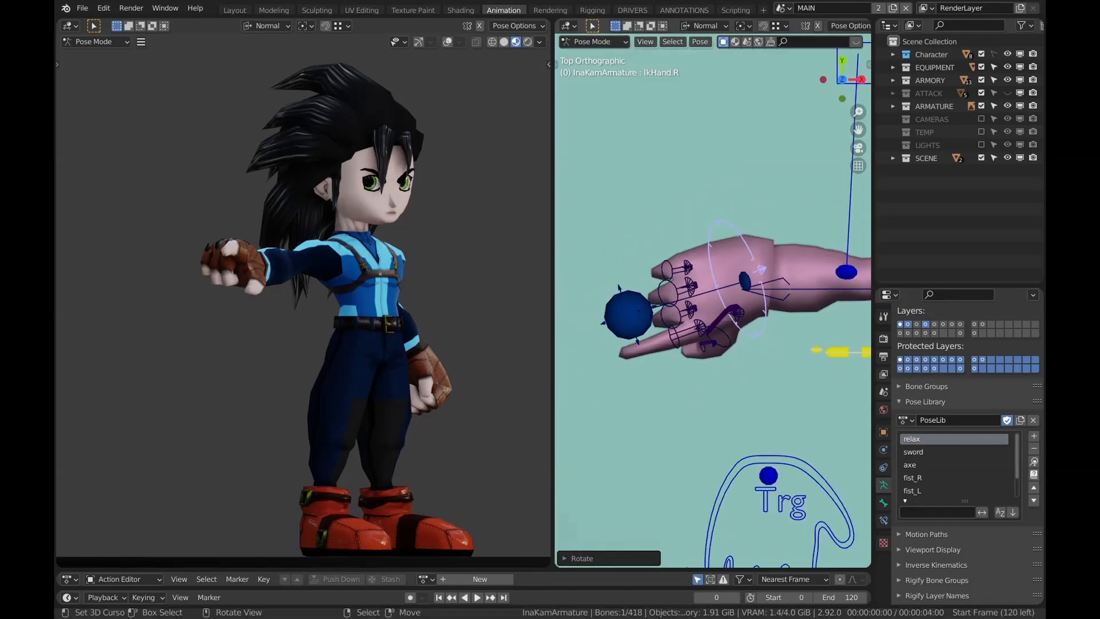
Move and rotate IkHand.R to swing the right arm forward with the finger pointing ahead of the character
key("r")
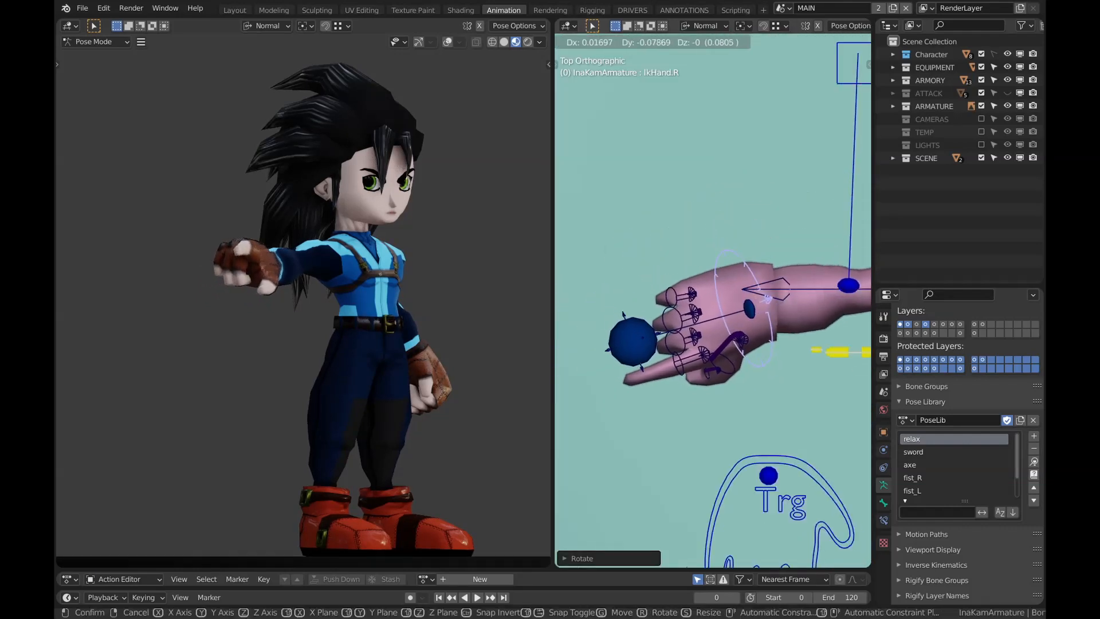
key("Return")
key("g")
key("Return")
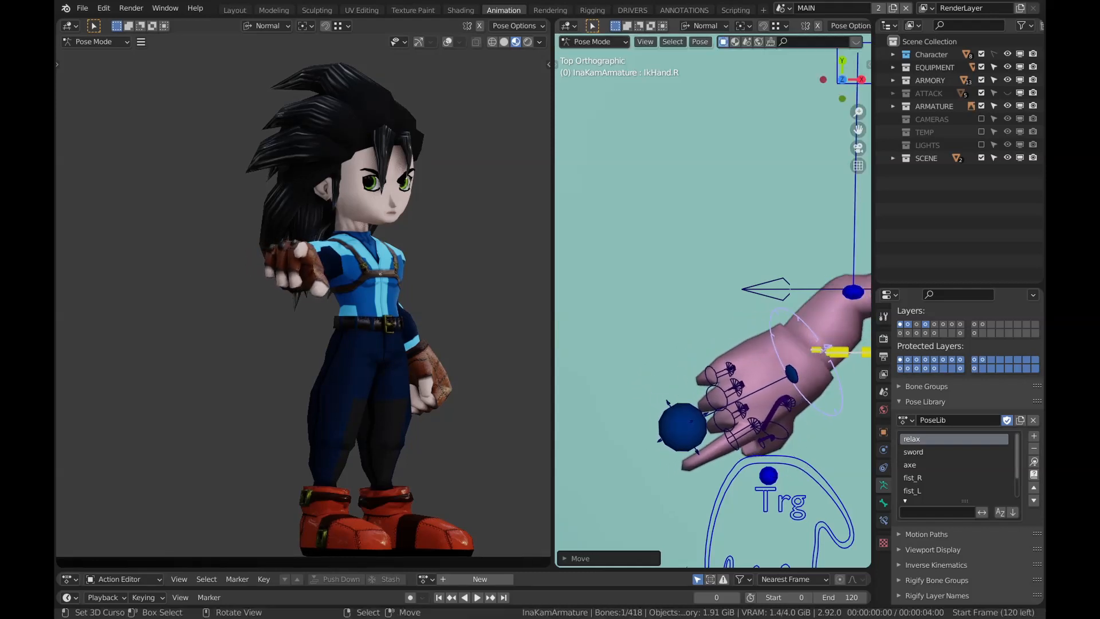
middle_click_drag(713, 298, 745, 241)
key("g")
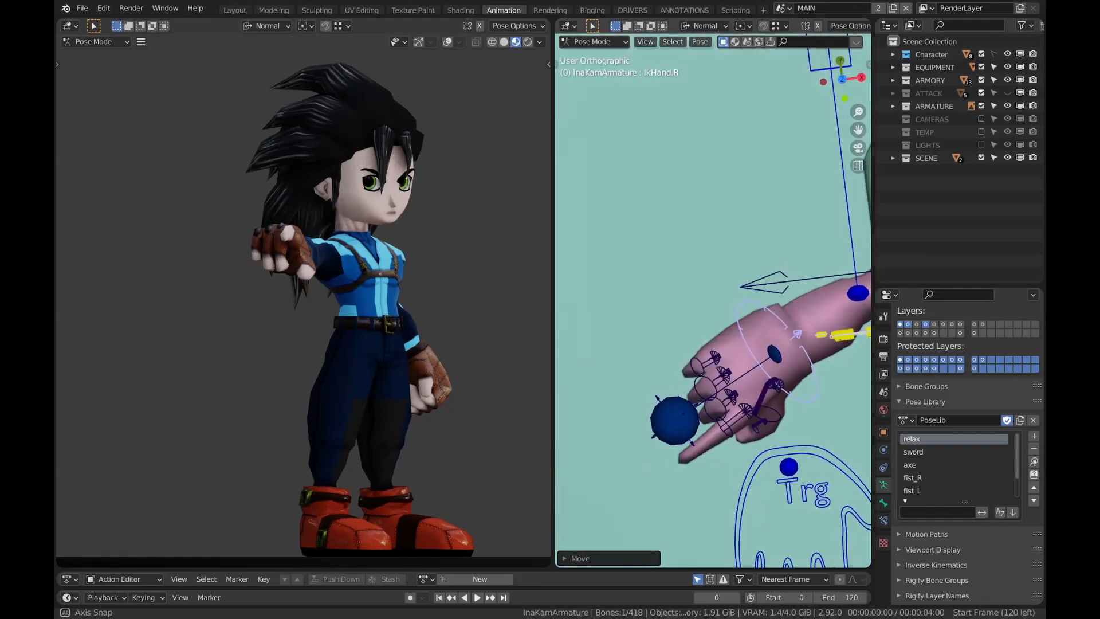
key("r")
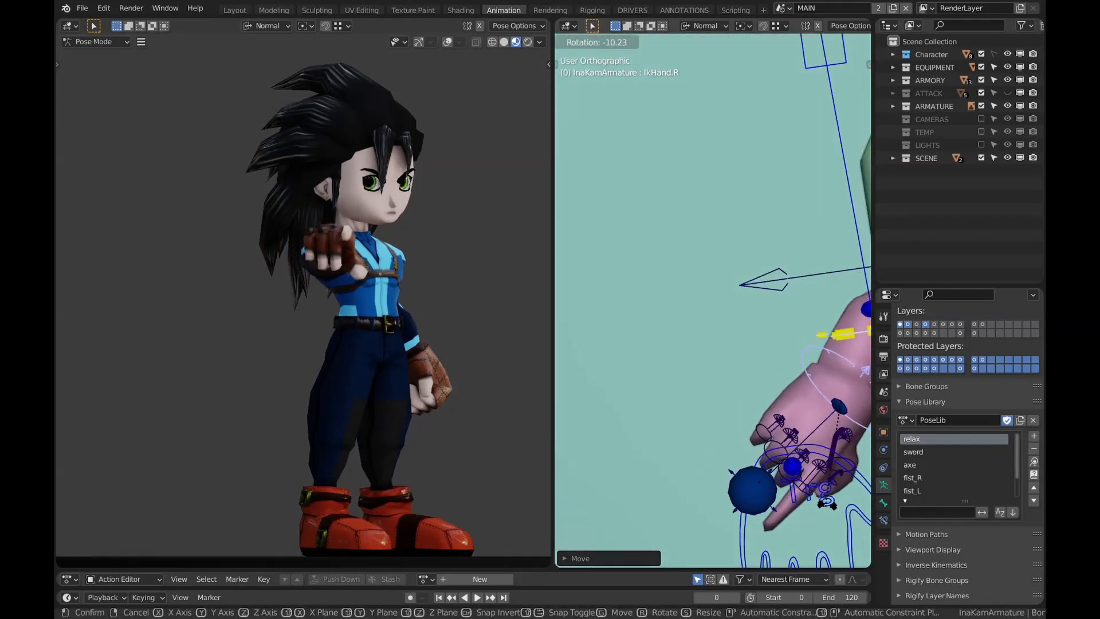
key("Return")
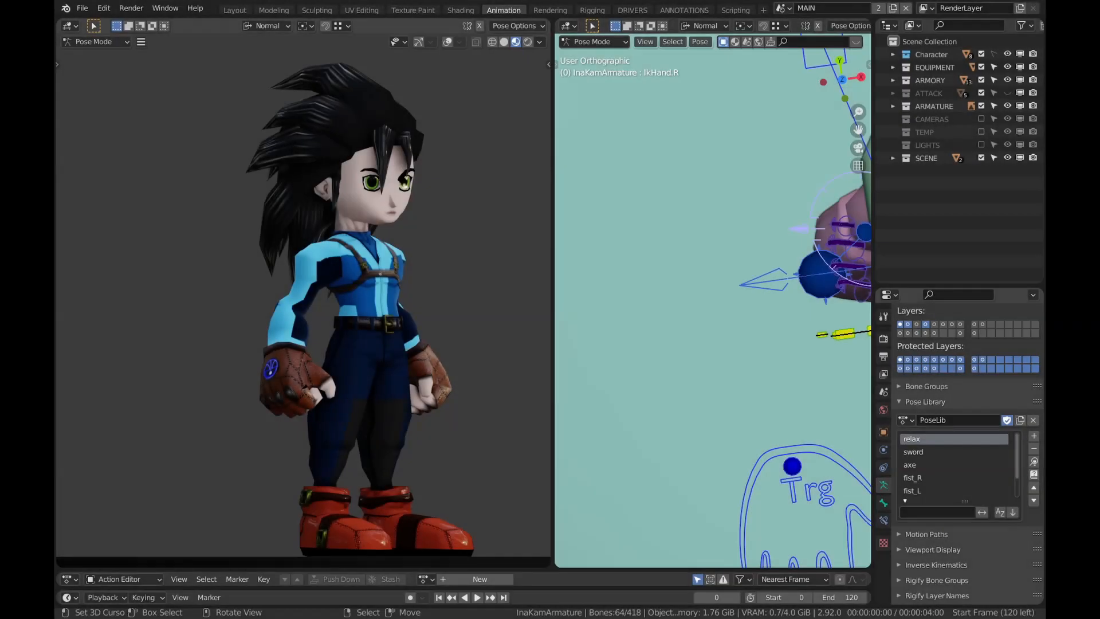
Clear the rotation of all selected rig controls to reset the right hand's pose
key("alt+r")
key("KP_1")
key("KP_Decimal")
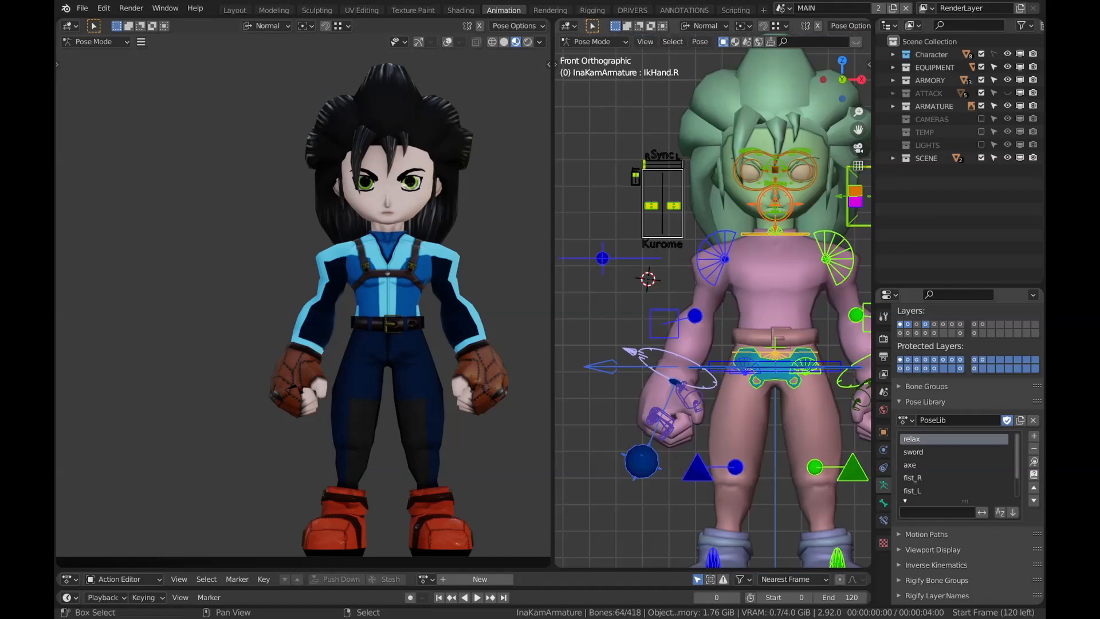
Deselect the full rig by picking the FkArm.L control and show the layer with the IK/FK and power switches
middle_click_drag(783, 65, 646, 41, "shift")
left_click(740, 170)
scroll(741, 170, "down", 5)
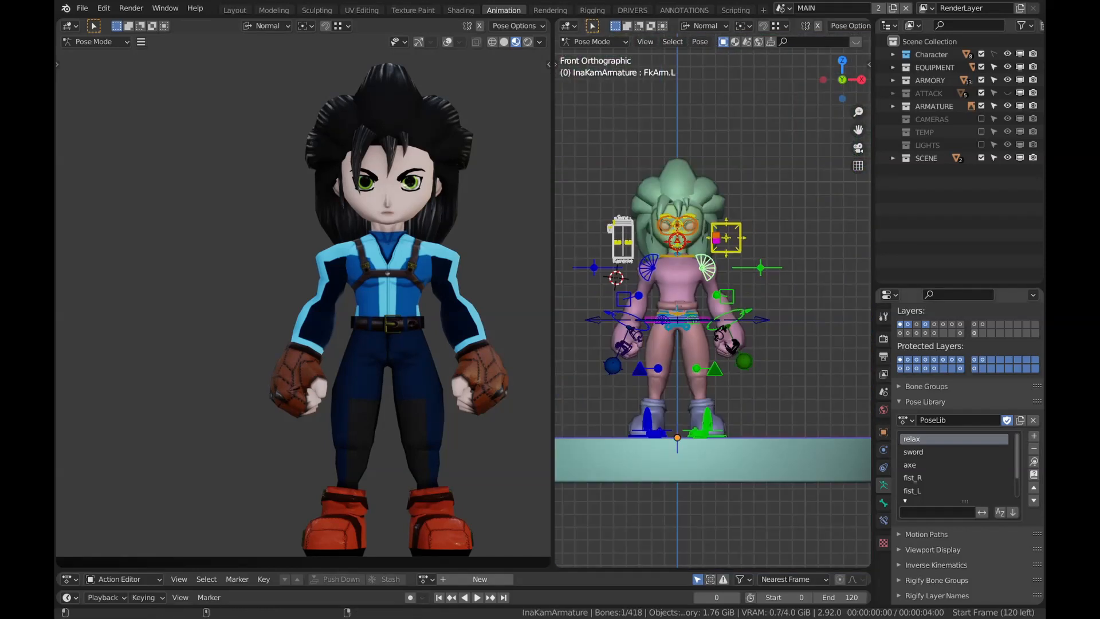
scroll(712, 304, "down", 2)
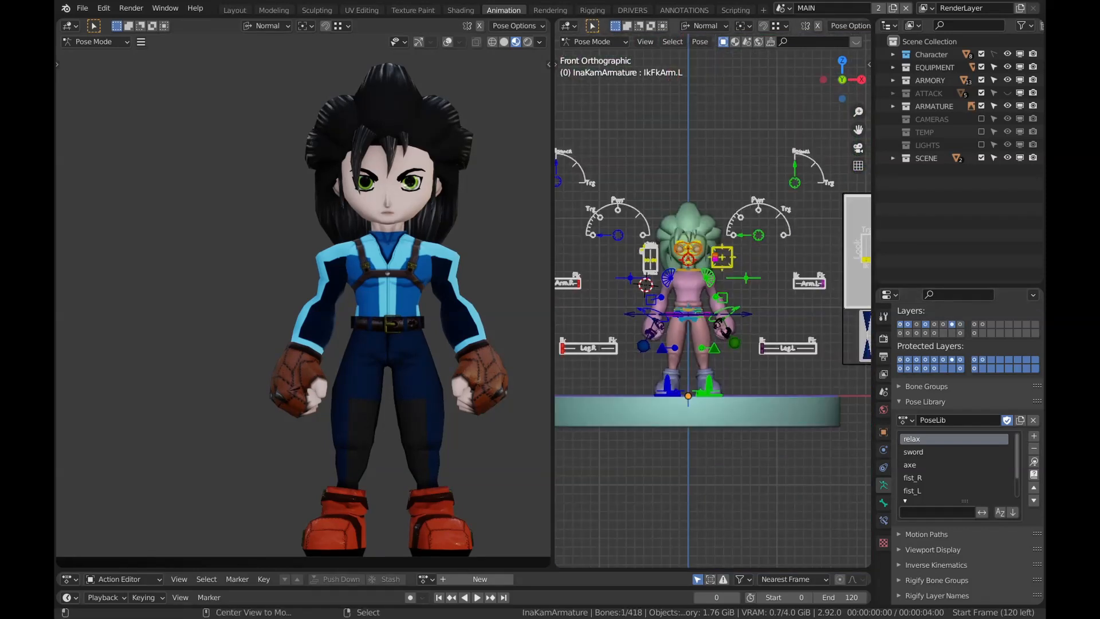
Reset the IkFkArm.R switch location to put the right arm in IK, and move IkHand.R outward to raise the arm
right_click(579, 283)
key("alt+g")
scroll(631, 309, "up", 3)
middle_click_drag(613, 316, 702, 345, "shift")
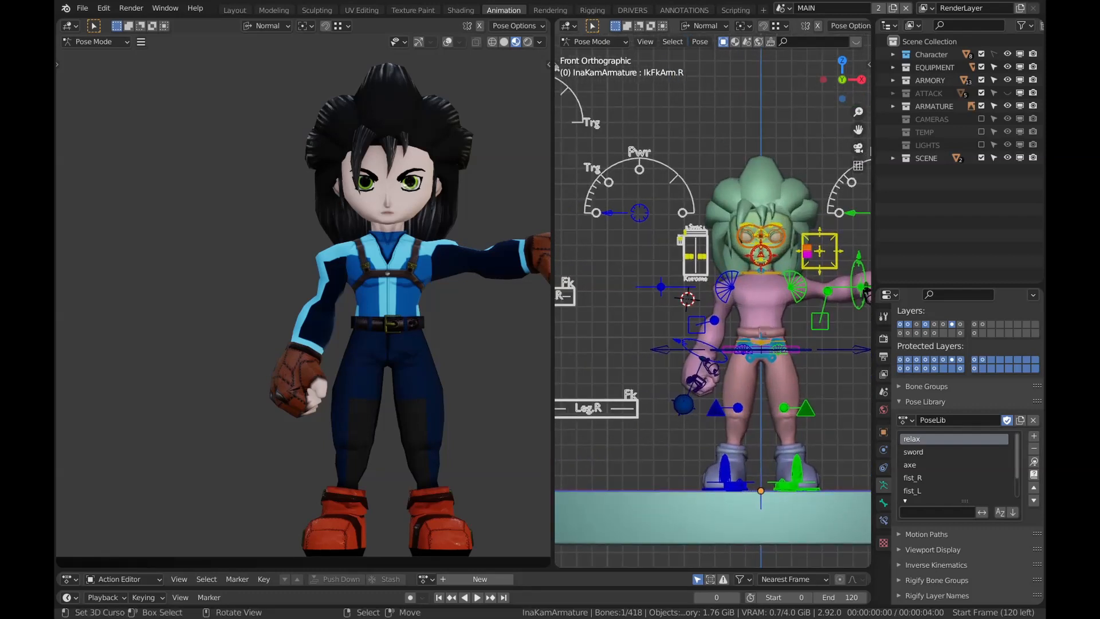
right_click(688, 348)
key("g")
left_click(686, 304)
scroll(687, 304, "up", 3)
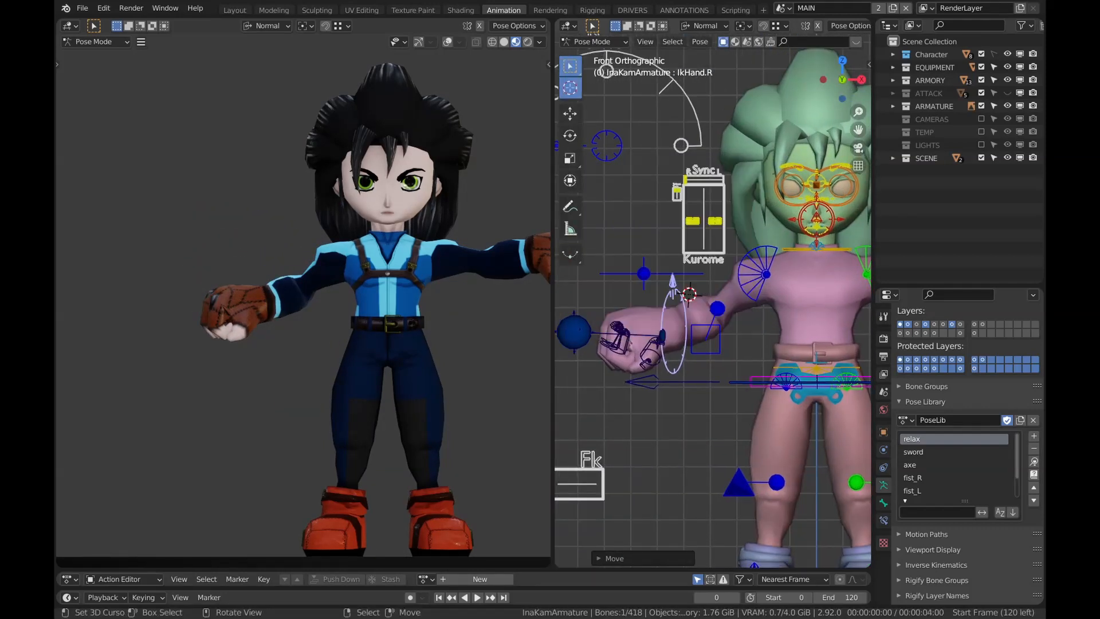
Rotate IkHand.R about its local Y axis to turn the palm upward and move the right hand closer to the body
middle_click_drag(673, 281, 625, 282)
key("r")
key("y")
key("y")
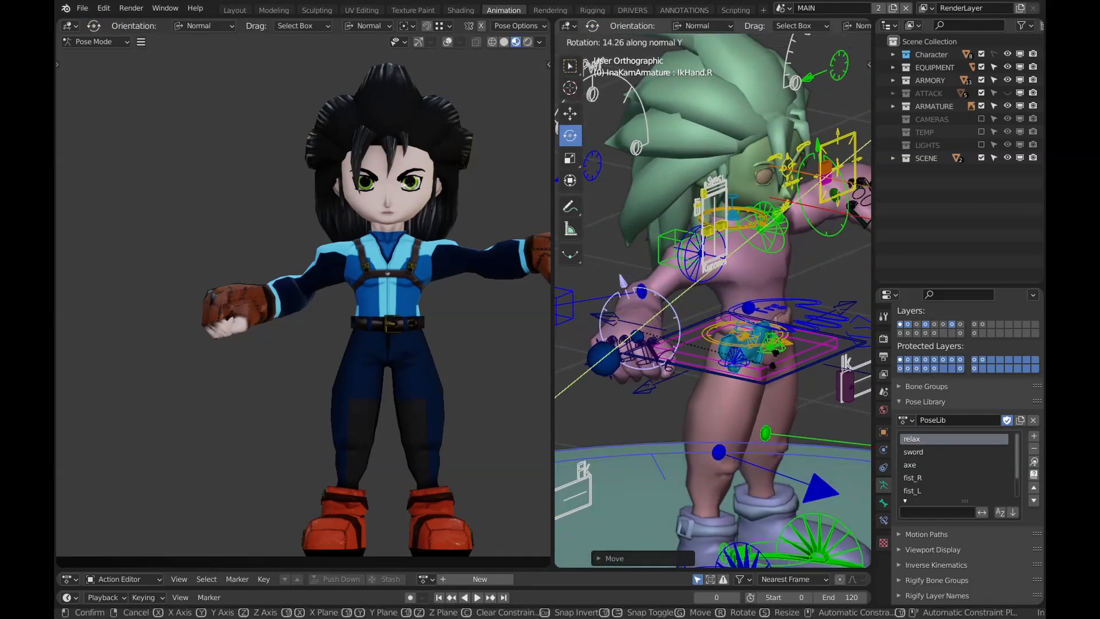
left_click(609, 106)
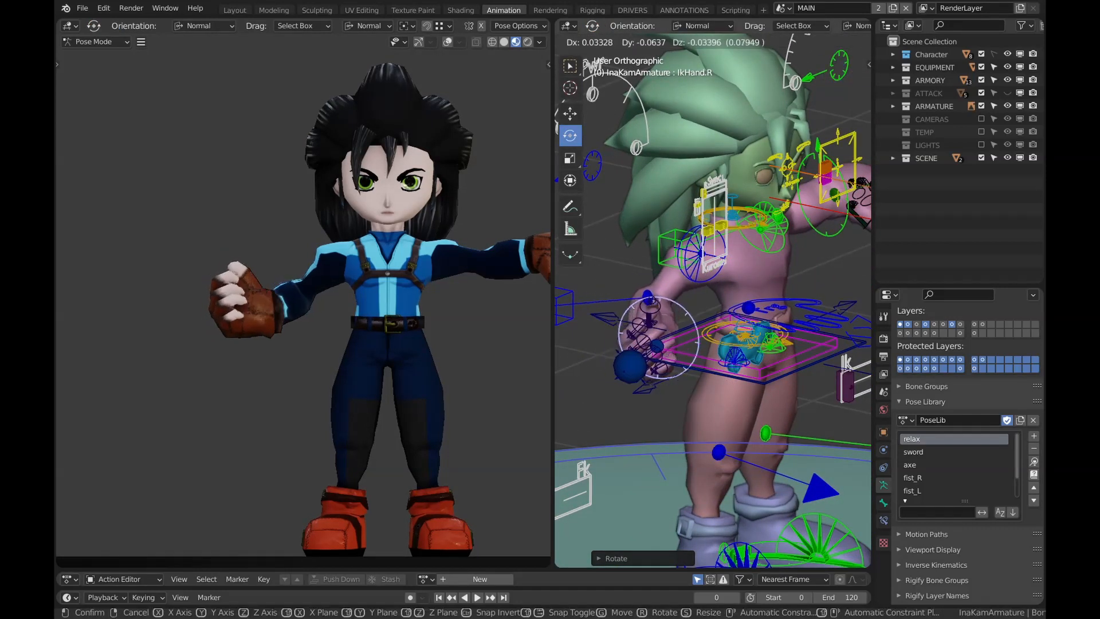
left_click(641, 292)
key("g")
left_click(845, 366)
Reposition the right elbow's IK control, and move IkHand.R with X-axis mirroring enabled so both arms bend symmetrically
scroll(845, 366, "down", 3)
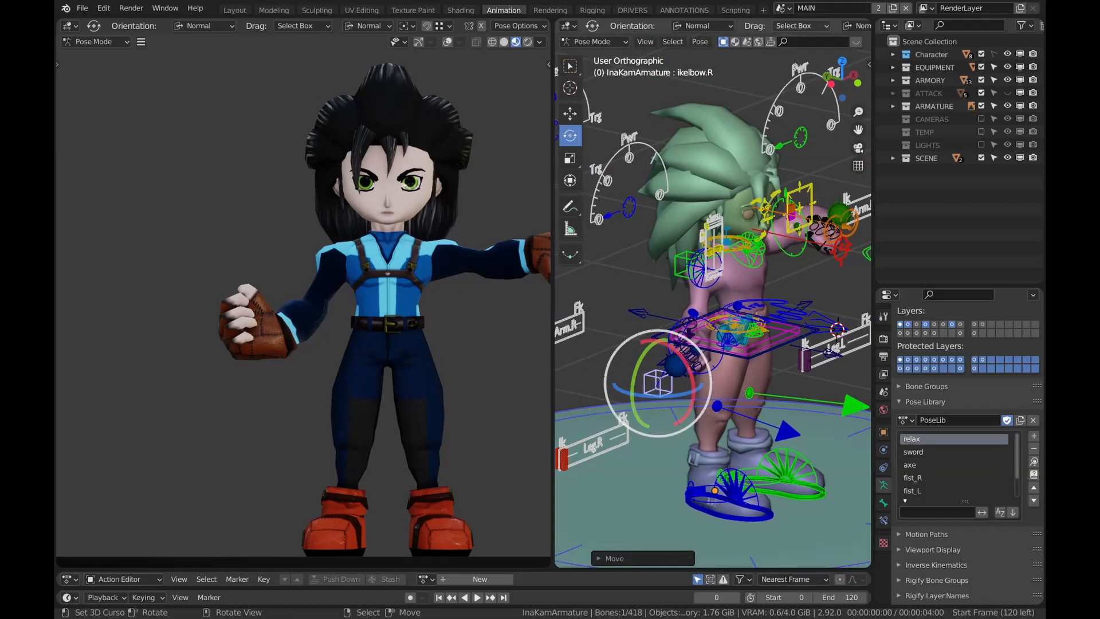
key("g")
key("Return")
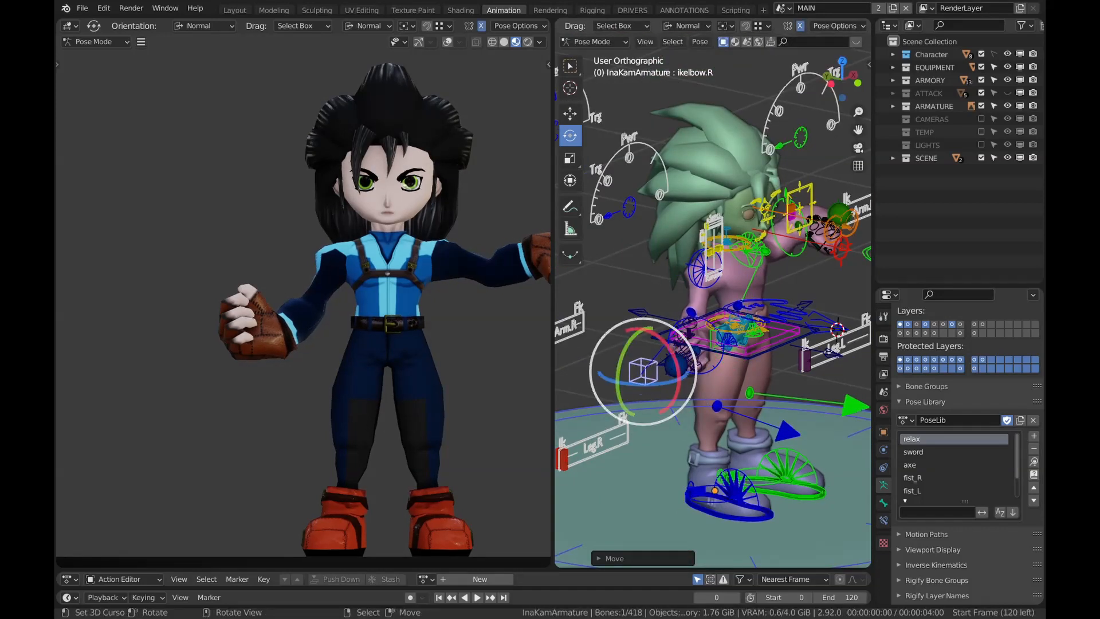
left_click(690, 321)
key("g")
key("Return")
Rotate IkHand.R from the front view to tilt both mirrored hands outward with the palms up
key("KP_1")
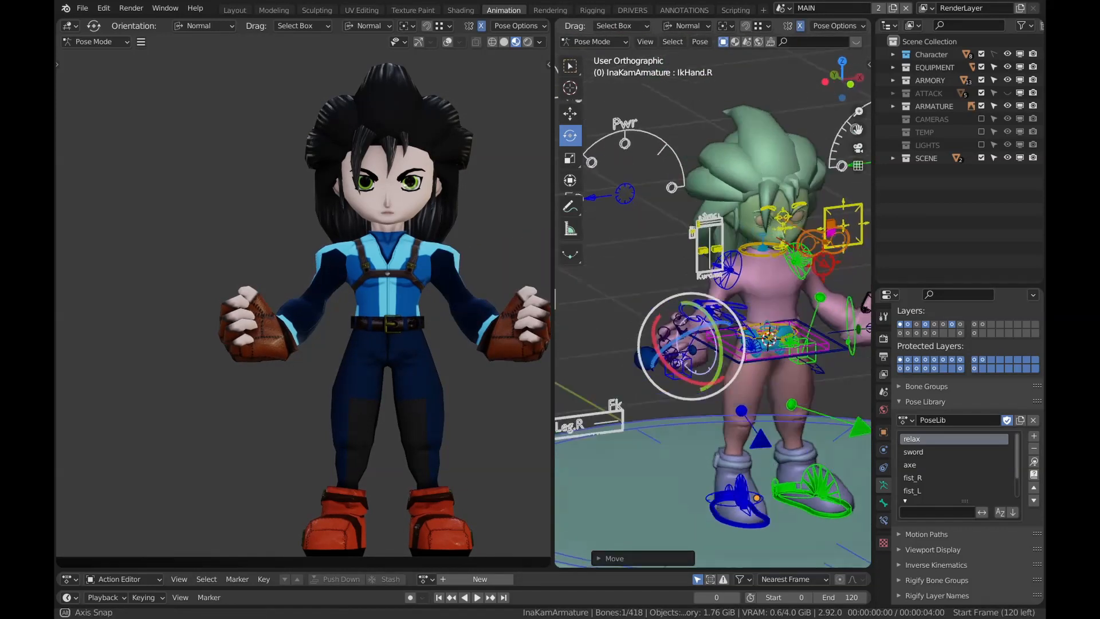
scroll(713, 309, "up", 2)
key("r")
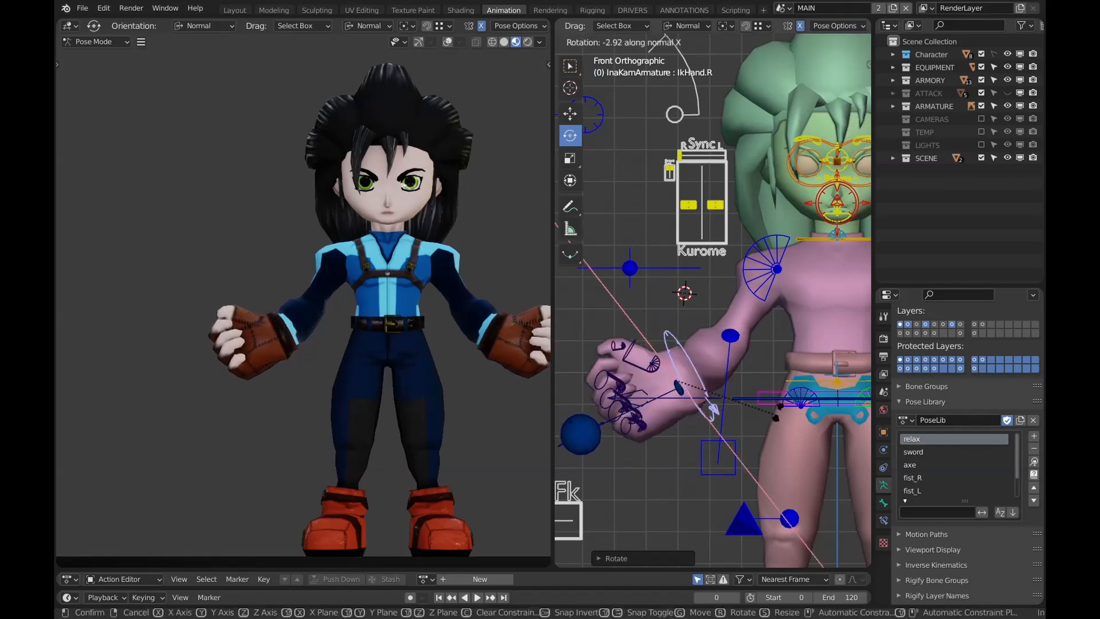
key("Return")
key("r")
key("Return")
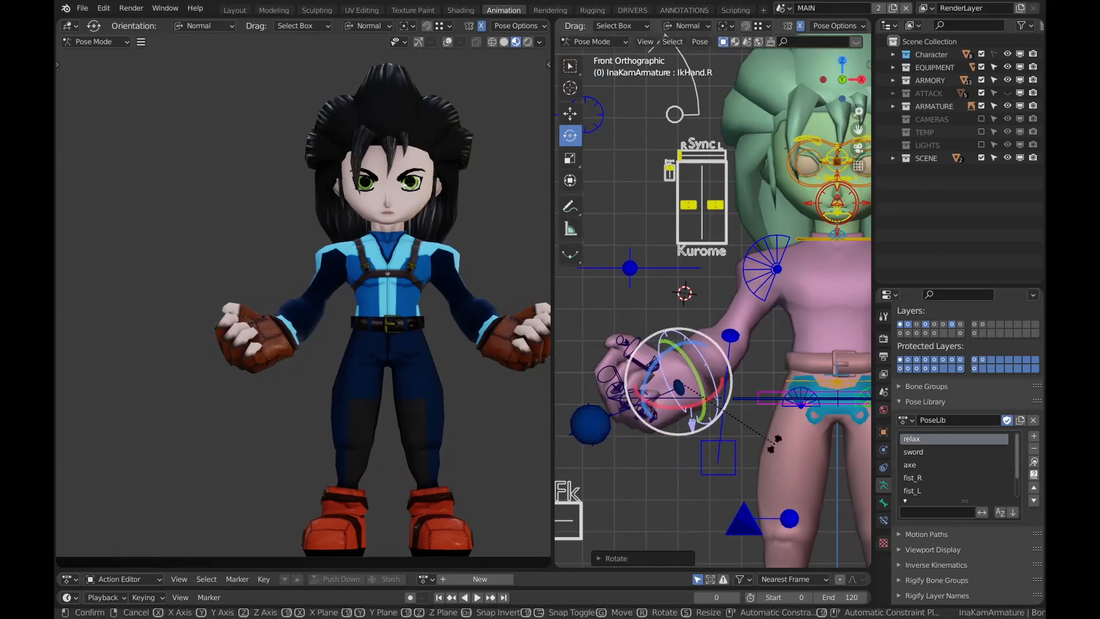
key("r")
key("Return")
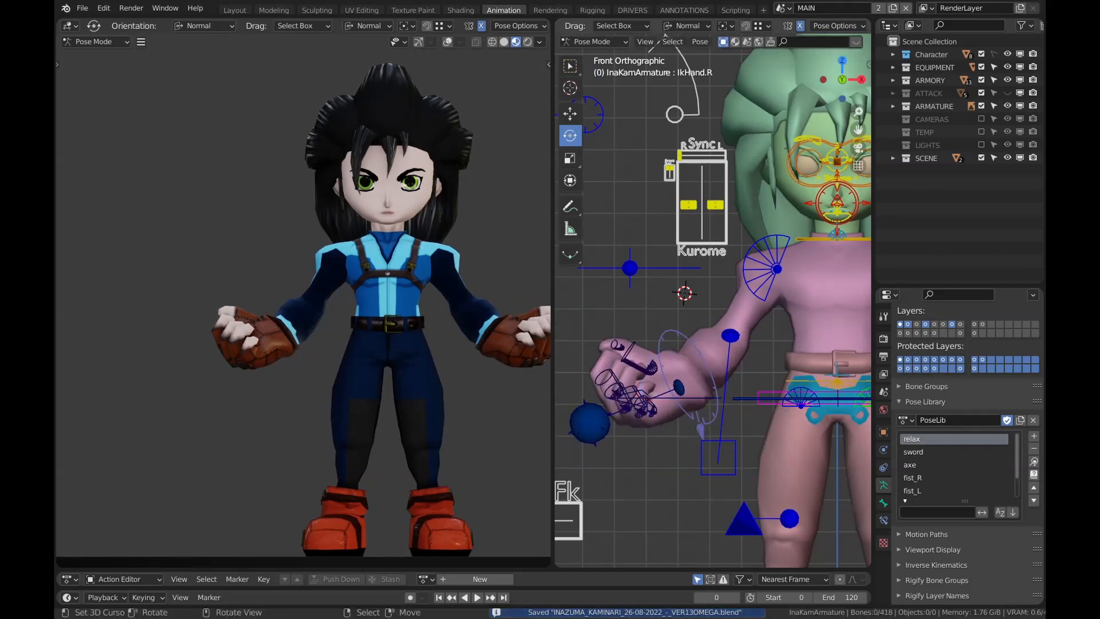
Select all visible rig controls and add their pose to PoseLib as ShowPwr
key("a")
scroll(714, 309, "down", 1)
left_click(1034, 435)
left_click(923, 424)
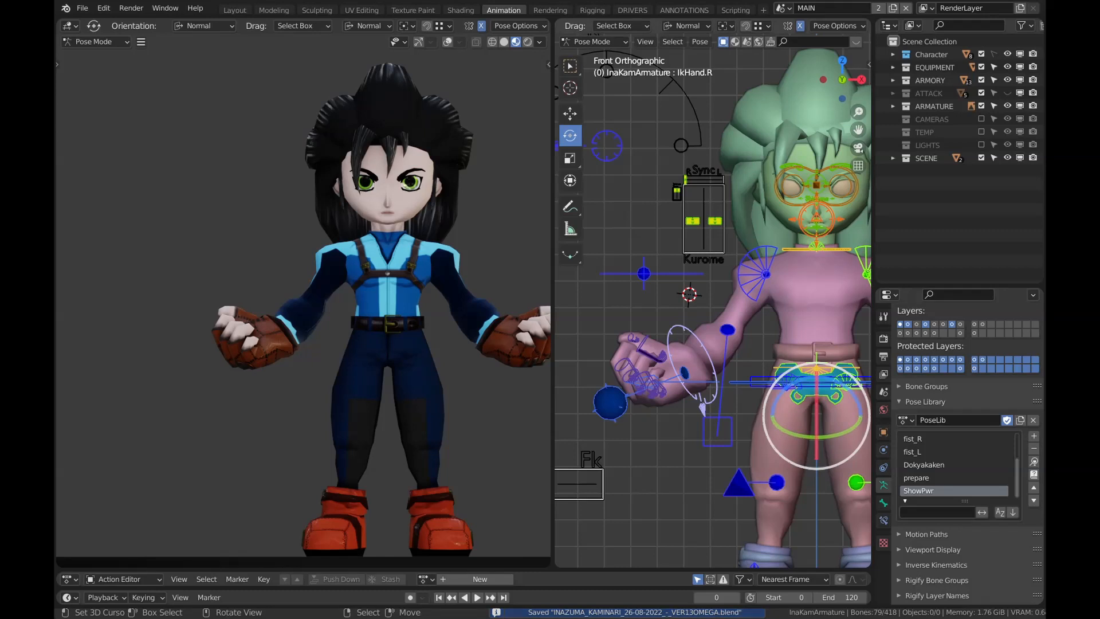
Clear the rotation of the right finger controls, from index to pinky, to open both mirrored hands
scroll(659, 344, "up", 2)
left_click(612, 398)
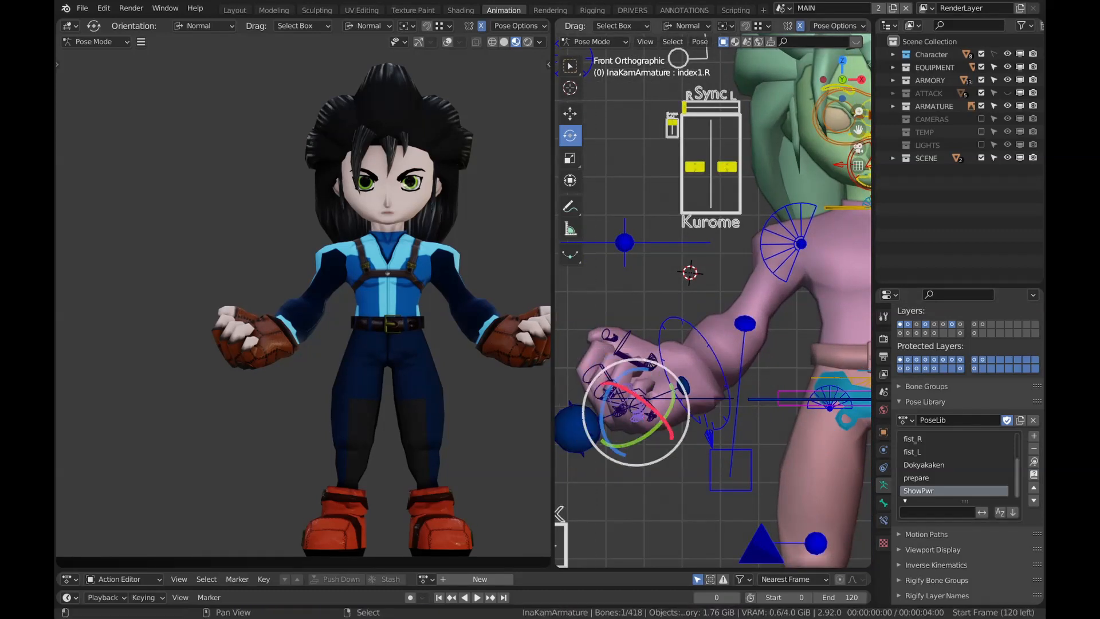
key("alt+r")
left_click(650, 414)
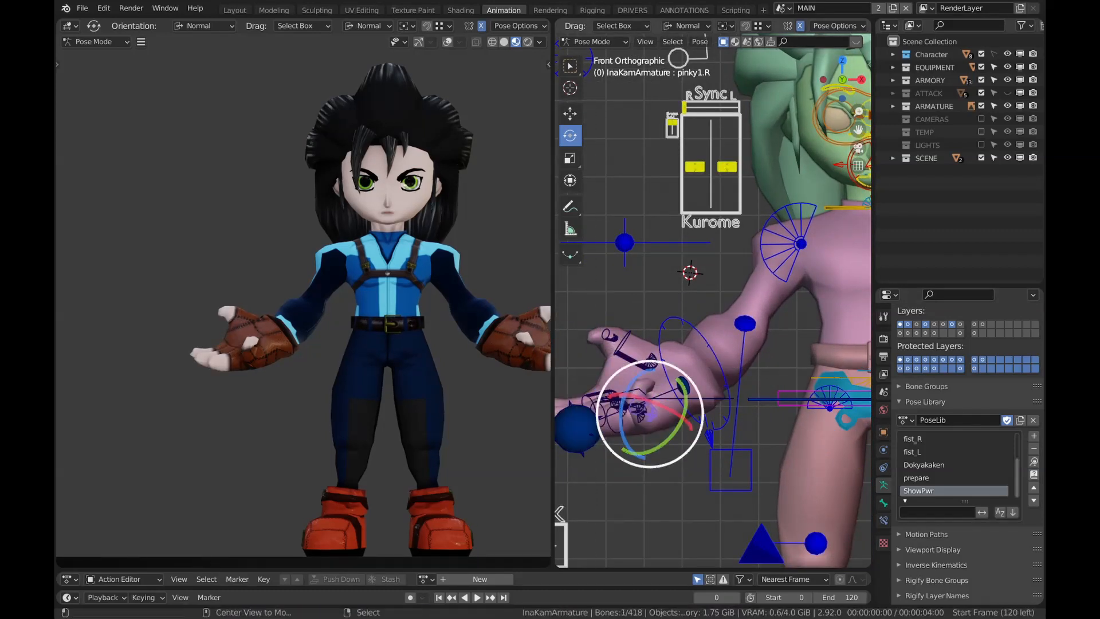
Move the Palm.R control up so it sits above the open right hand
left_click(636, 359)
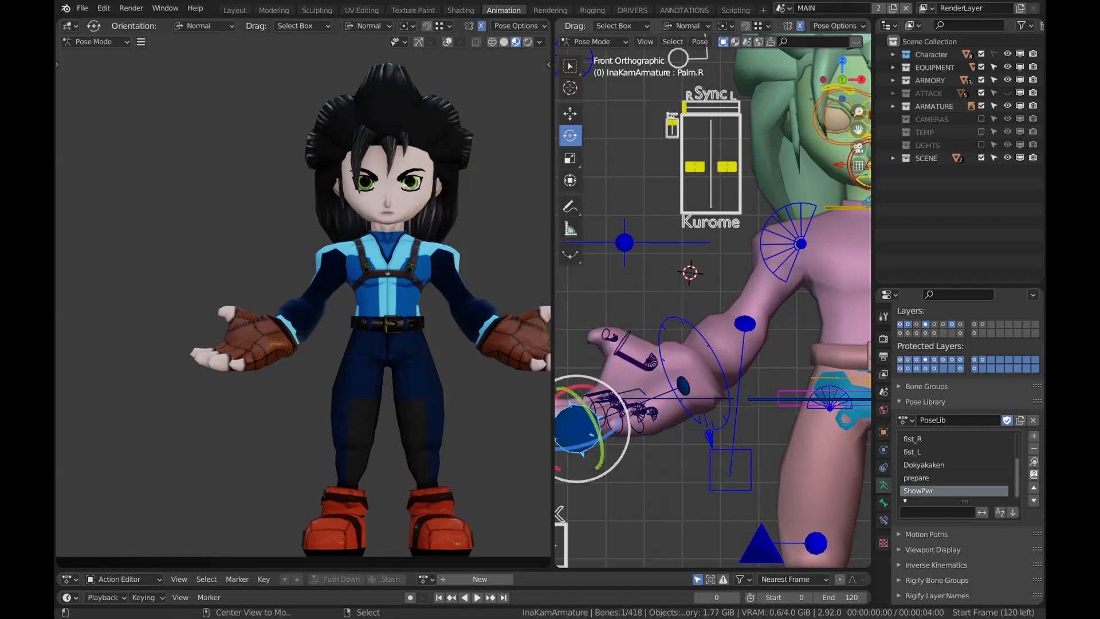
scroll(713, 308, "down", 4)
scroll(713, 308, "up", 2)
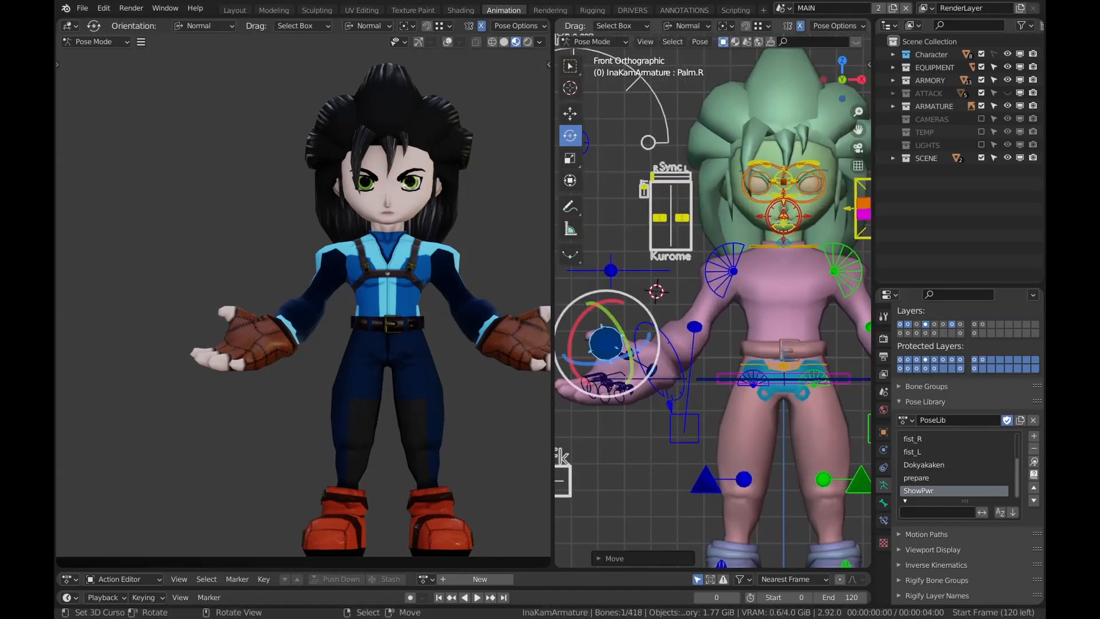
Select all visible rig controls and replace the existing ShowPwr pose in PoseLib with the current pose
key("a")
left_click(1034, 436)
mouse_move(940, 457)
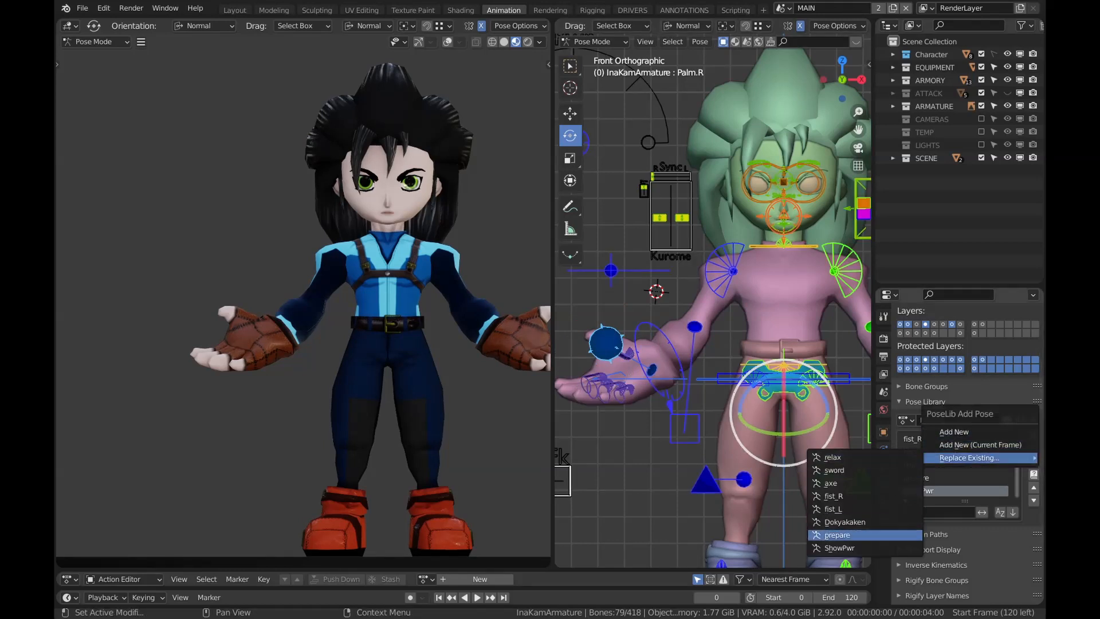
left_click(848, 547)
middle_click_drag(424, 312, 339, 309, "shift")
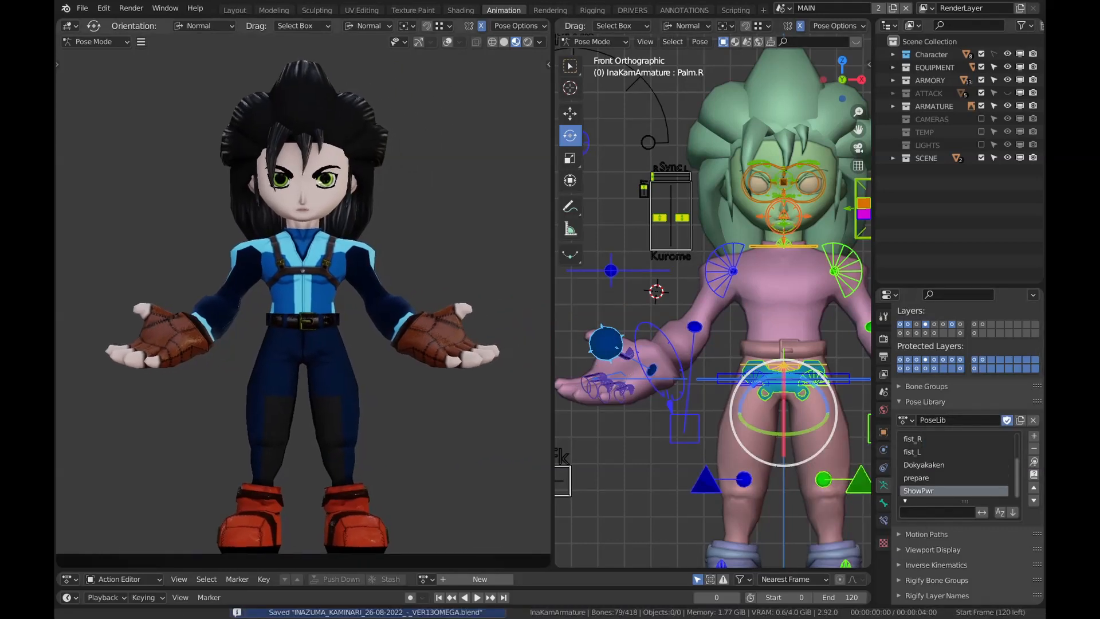
scroll(699, 286, "down", 7)
middle_click_drag(699, 285, 700, 306, "shift")
scroll(775, 270, "up", 1)
left_click(656, 273)
key("r")
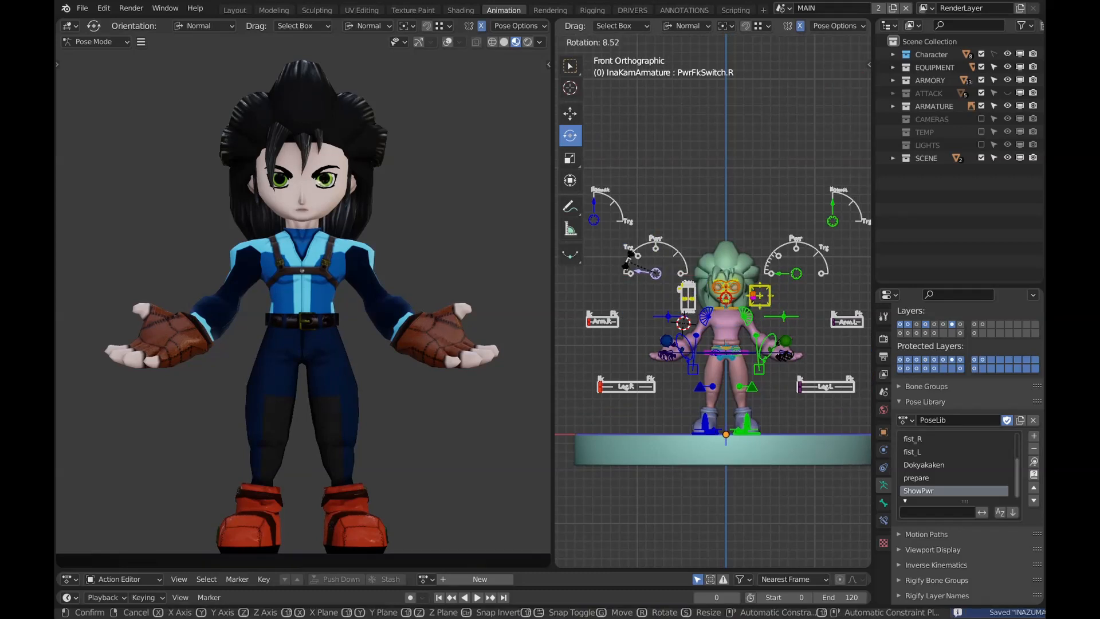
left_click(655, 249)
Move the Toggle_layer control along X to show the three orbs and their controls, and save the file
scroll(655, 249, "down", 1)
middle_click_drag(655, 249, 550, 264, "shift")
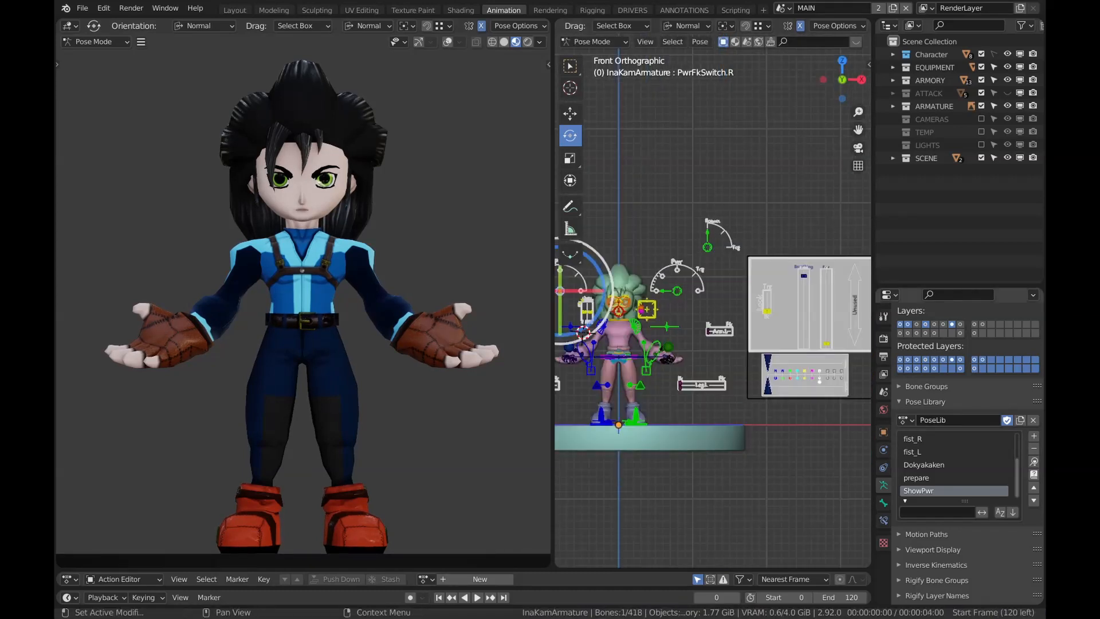
key("g")
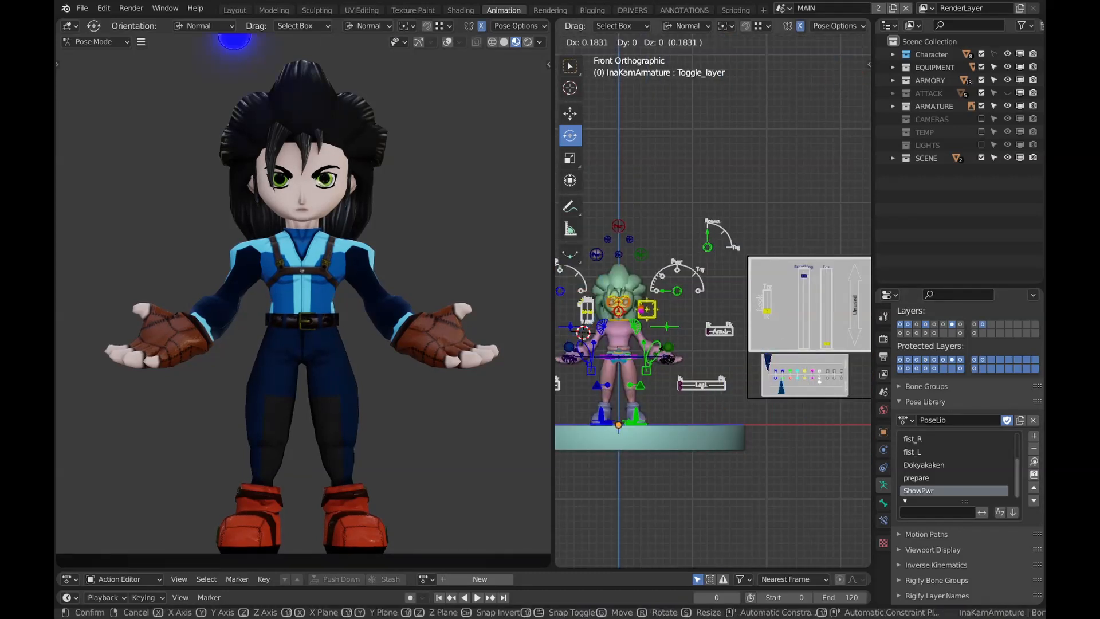
key("Return")
key("Home")
key("ctrl+s")
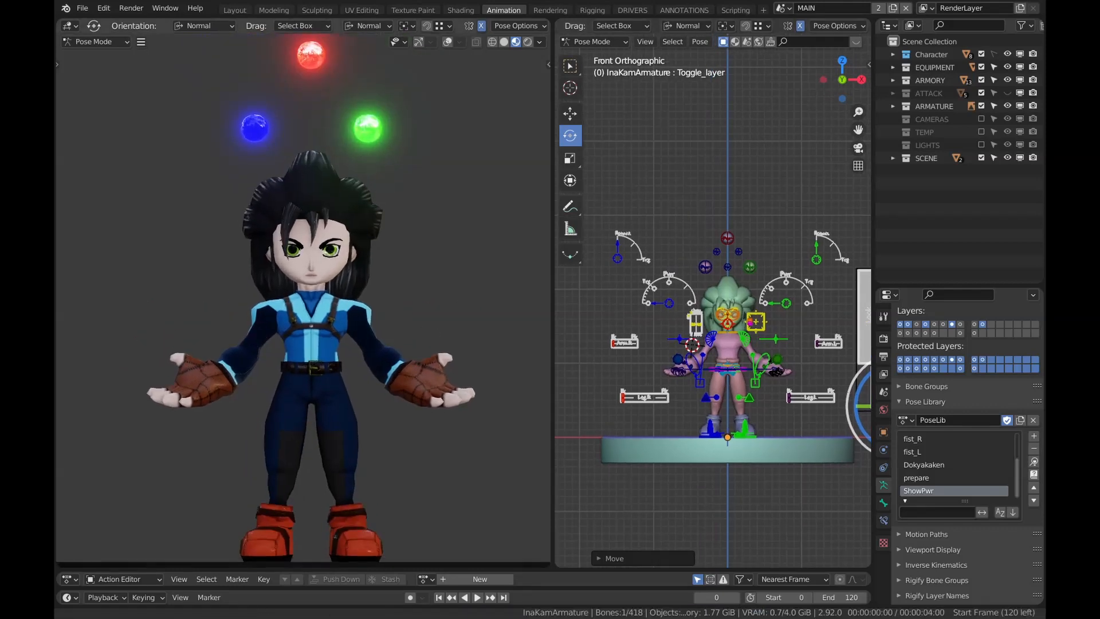
Try rotating the IkFkSwitch.R dial control and save the file
right_click(617, 252)
key("r")
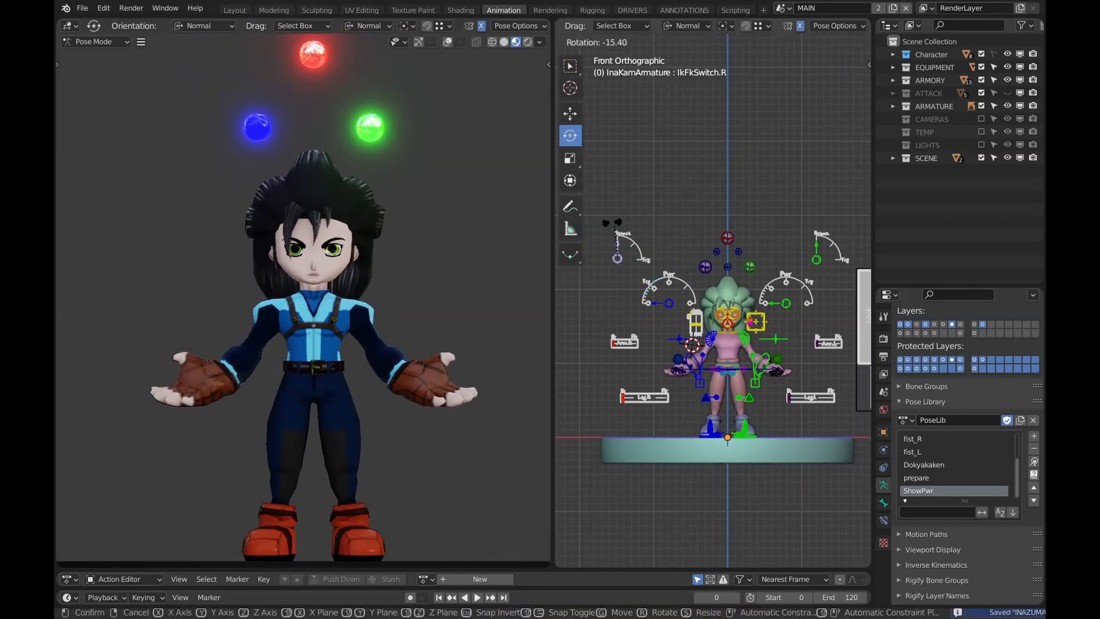
key("Escape")
key("r")
left_click(685, 224)
key("ctrl+s")
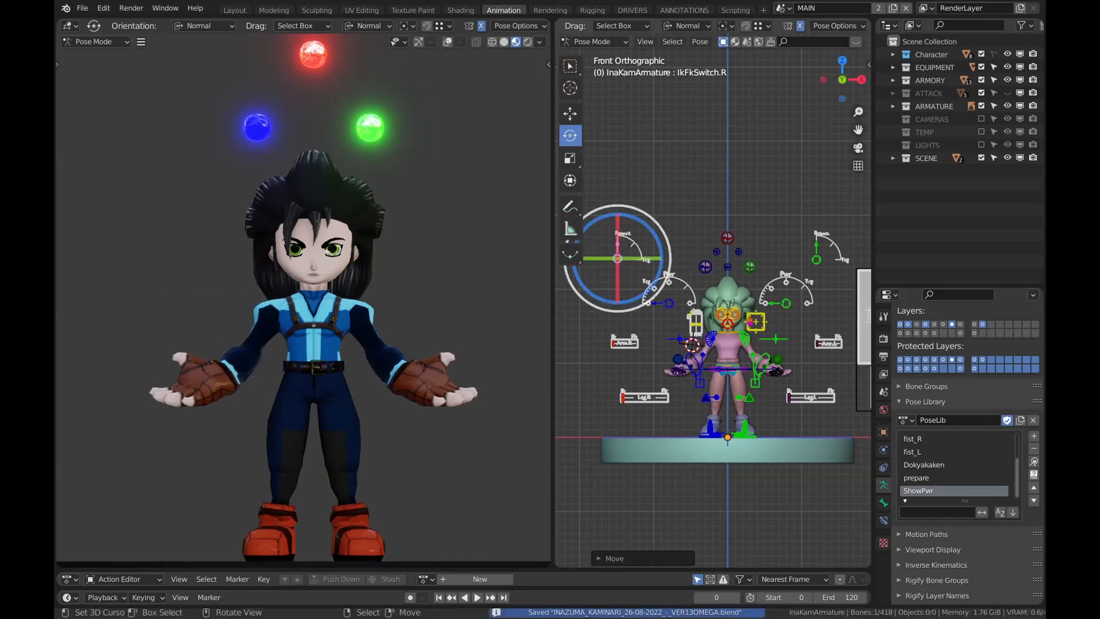
Try rotating the PwrFkSwitch.R and PwrFkSwitch.L dial controls together
right_click(669, 302)
key("r")
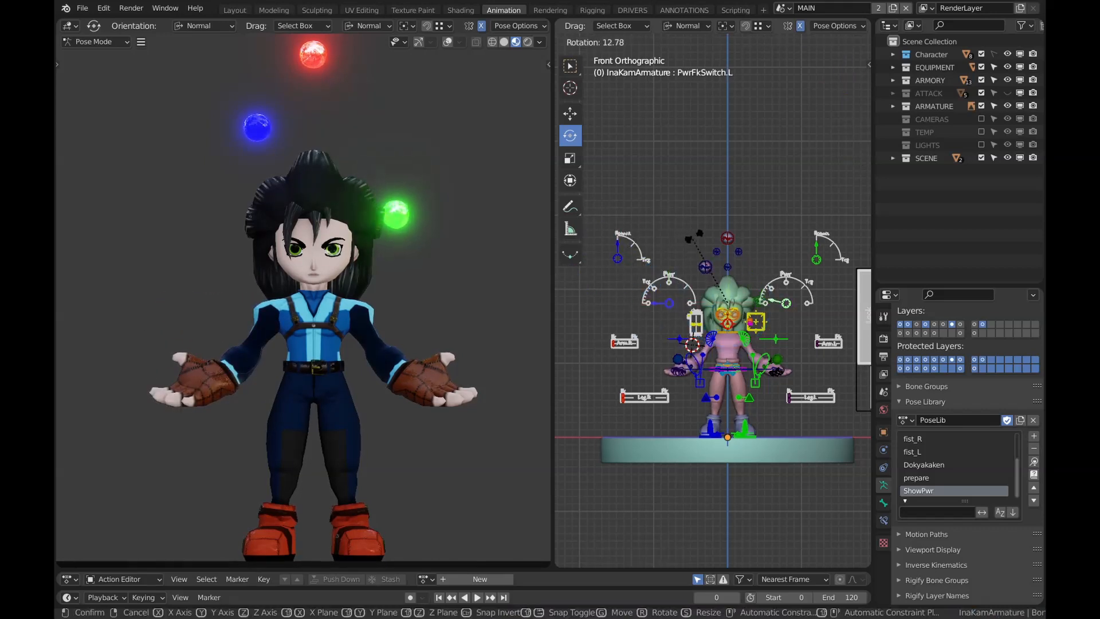
key("Escape")
left_click(669, 295)
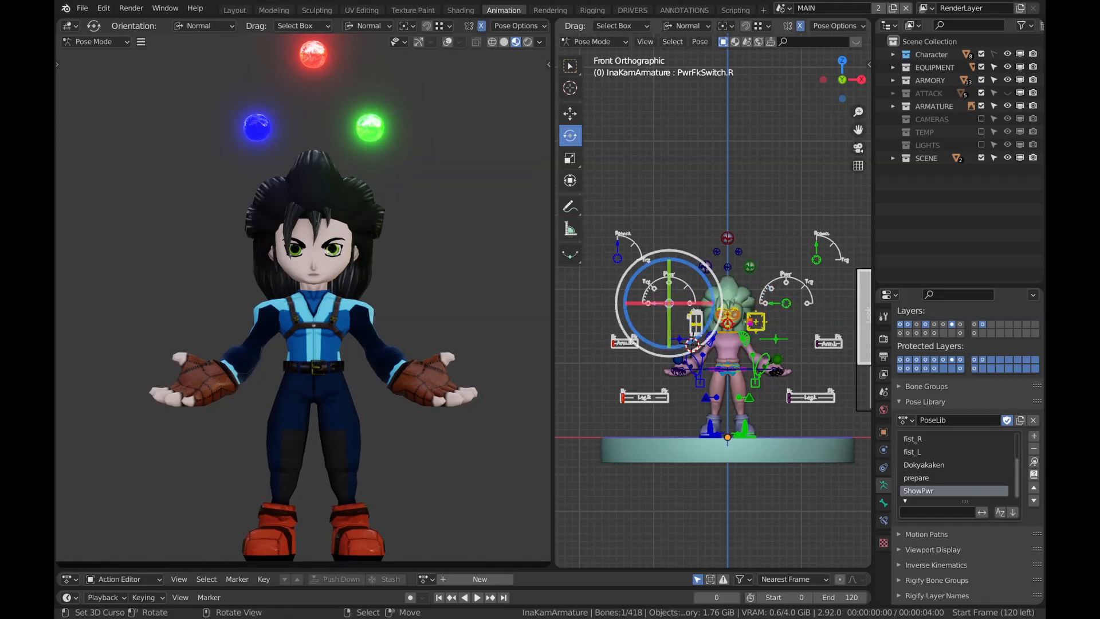
Isolate the armature in local view and set the pivot point to Individual Origins
key("KP_Divide")
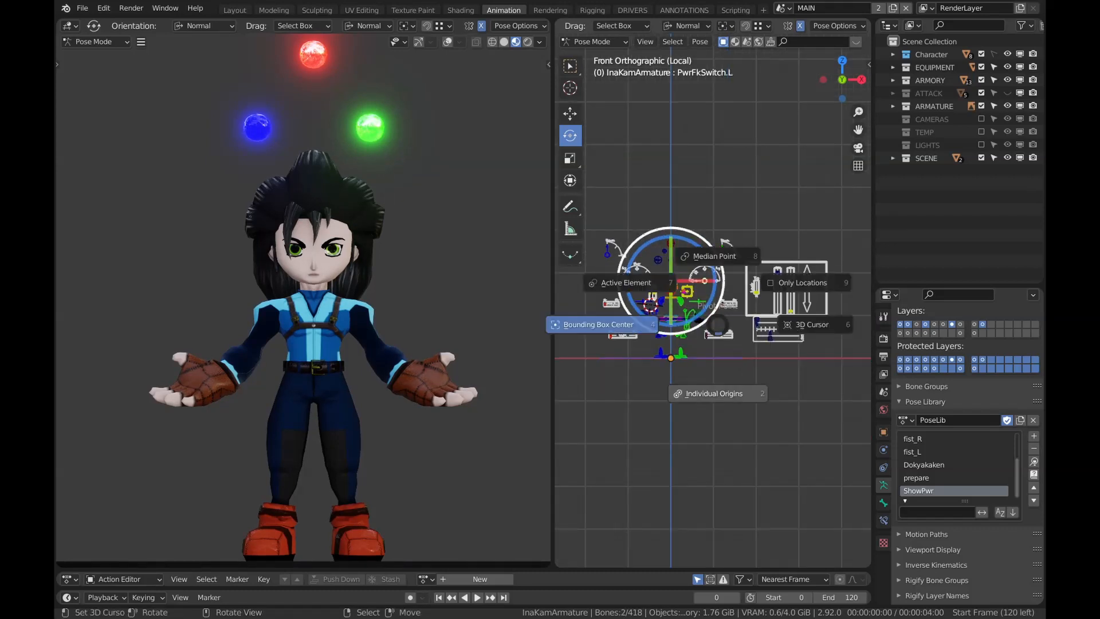
key("shift+ctrl+m")
middle_click_drag(665, 275, 726, 316, "shift")
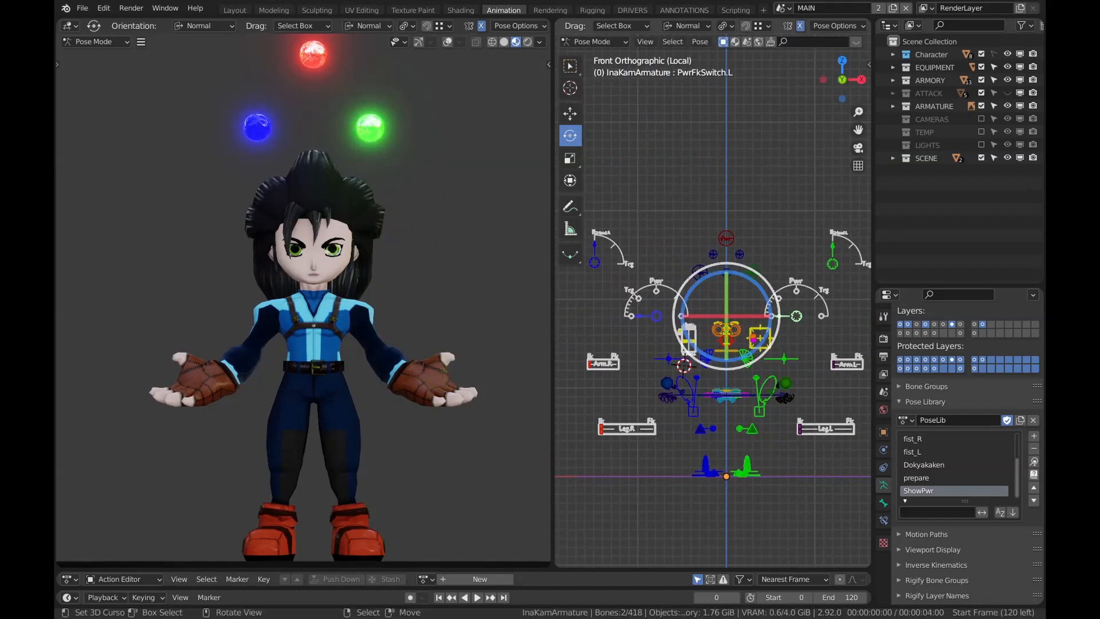
Rotate PwrFkSwitch.R and PwrFkSwitch.L together toward the Trg marks so the blue and green orbs sit above the hands
left_click(657, 316)
left_click(797, 316, "shift")
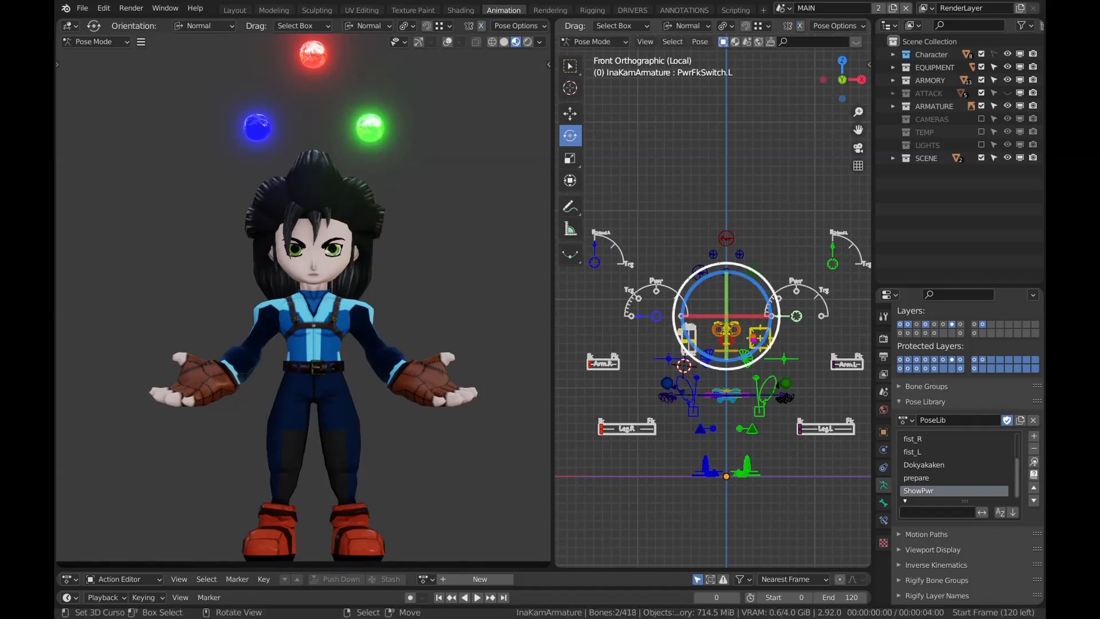
key("r")
key("Escape")
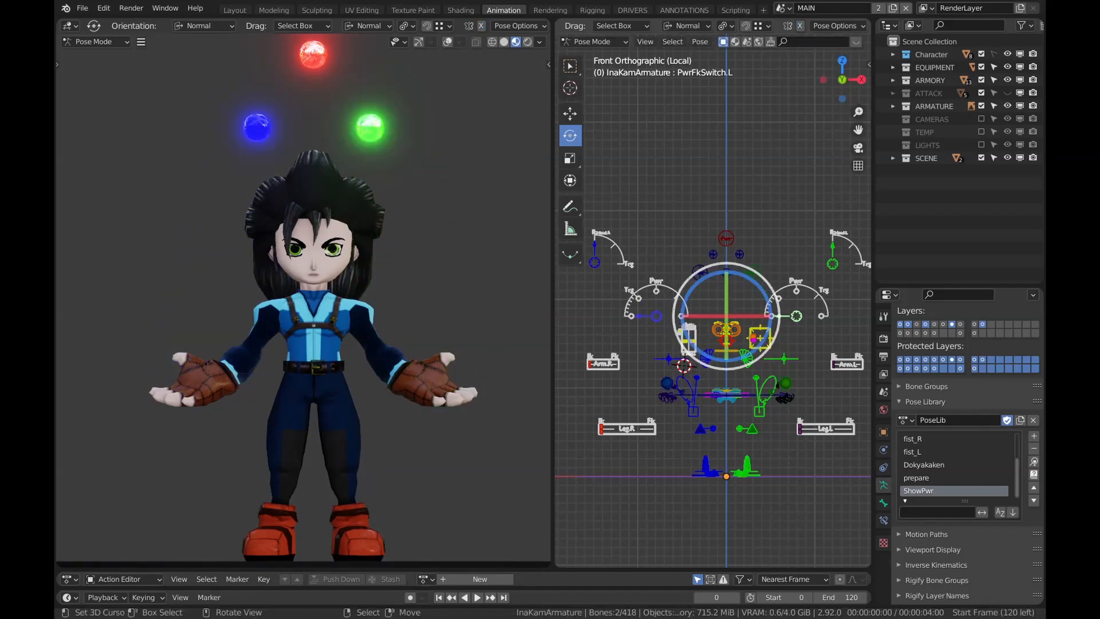
key("r")
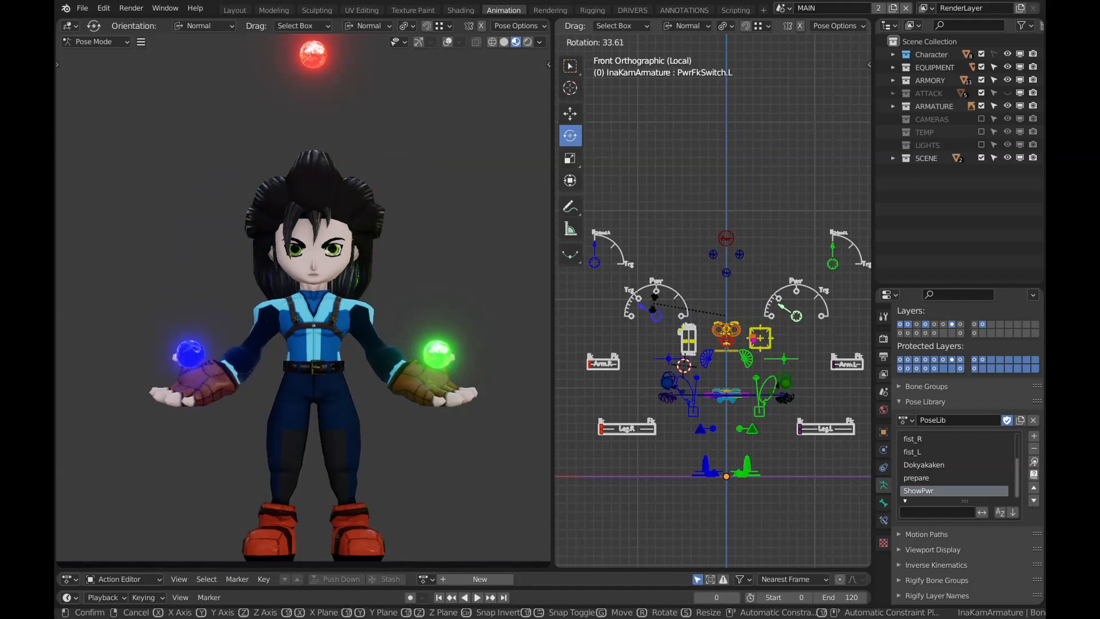
key("Return")
Try moving the IkHand.L and IkHand.R controls with the orbs above the hands, and show the layer with the body's bones
scroll(713, 308, "up", 3)
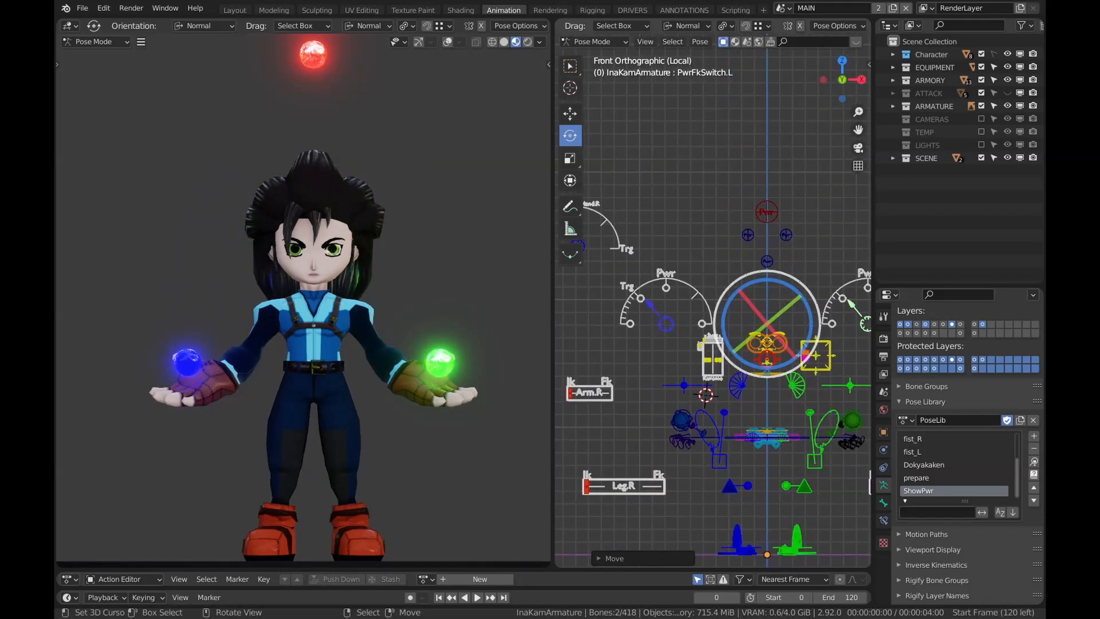
left_click(687, 424)
mouse_move(688, 424)
left_mouse_down()
mouse_move(679, 413)
mouse_move(696, 419)
mouse_move(688, 424)
left_mouse_up()
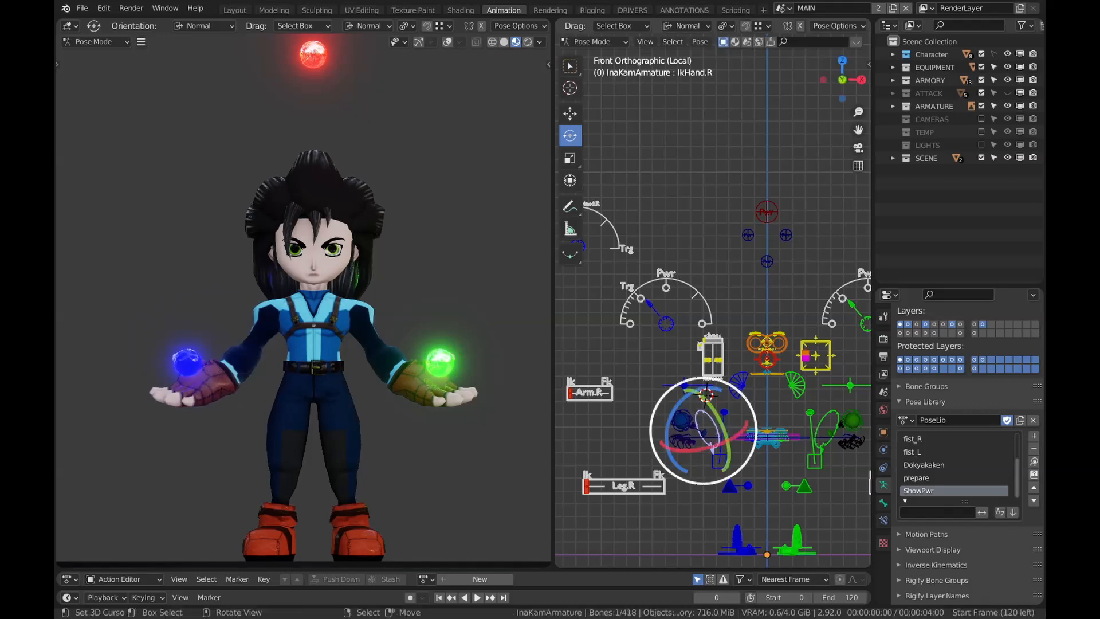
middle_click_drag(688, 424, 634, 414, "shift")
left_click(768, 437)
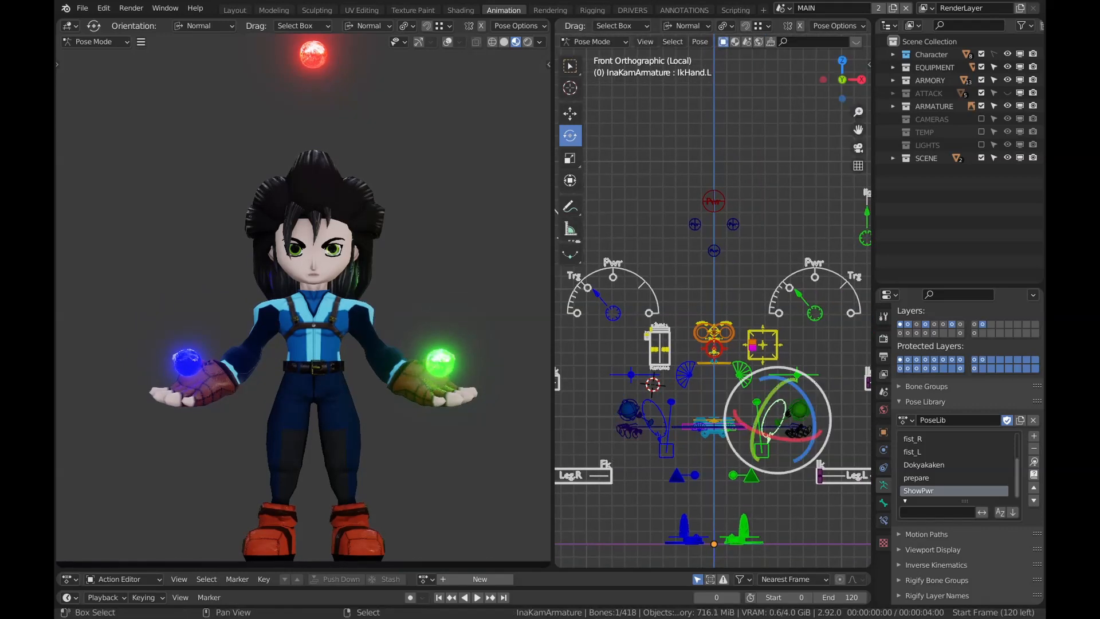
key("g")
key("Escape")
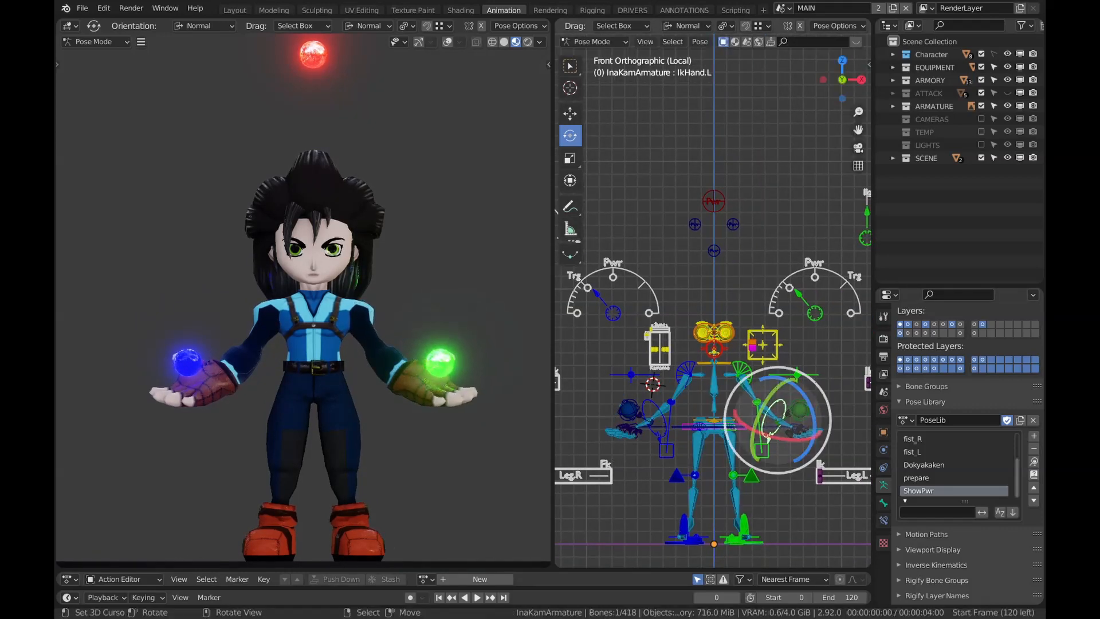
left_click(659, 428)
key("g")
key("Escape")
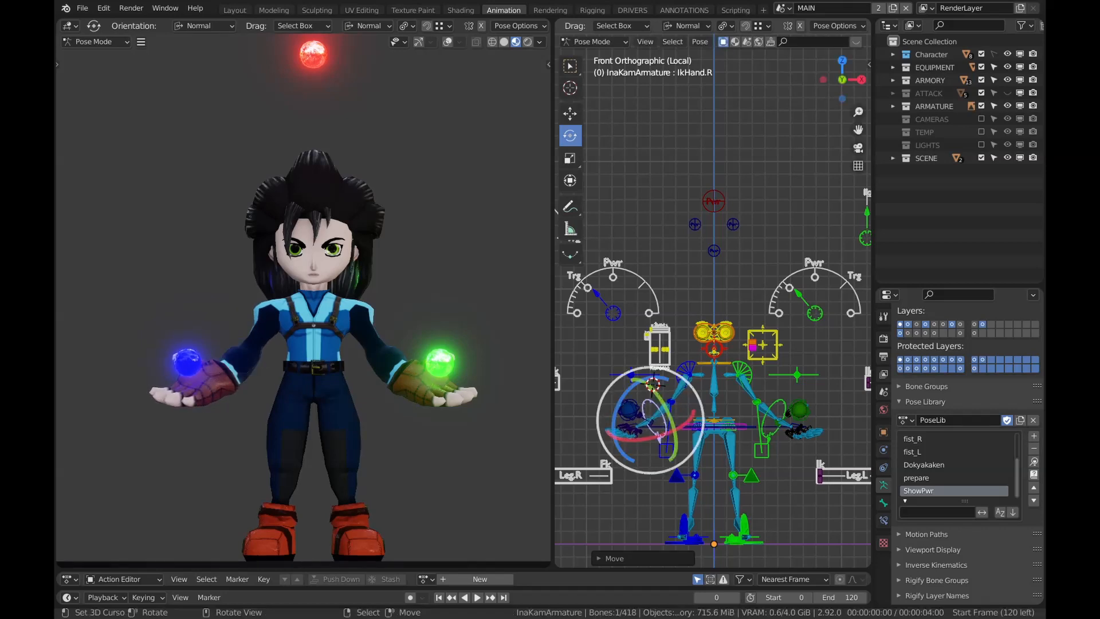
Save the file, select all visible bones, update the stored pose in the pose library, and deselect everything
key("ctrl+s")
key("a")
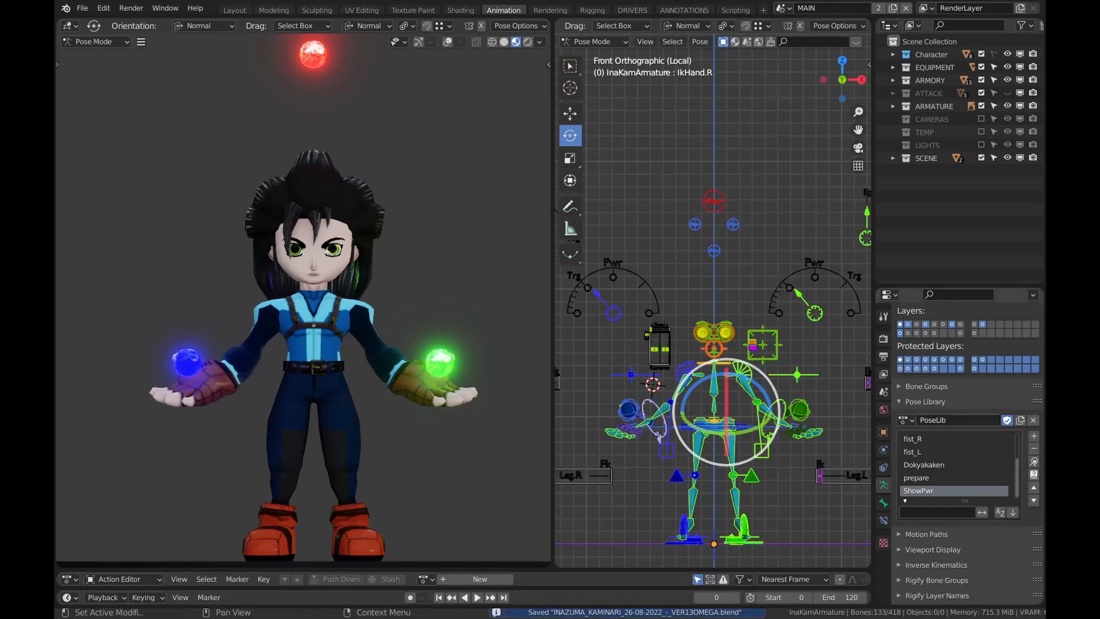
key("shift+l")
left_click(839, 525)
key("alt+a")
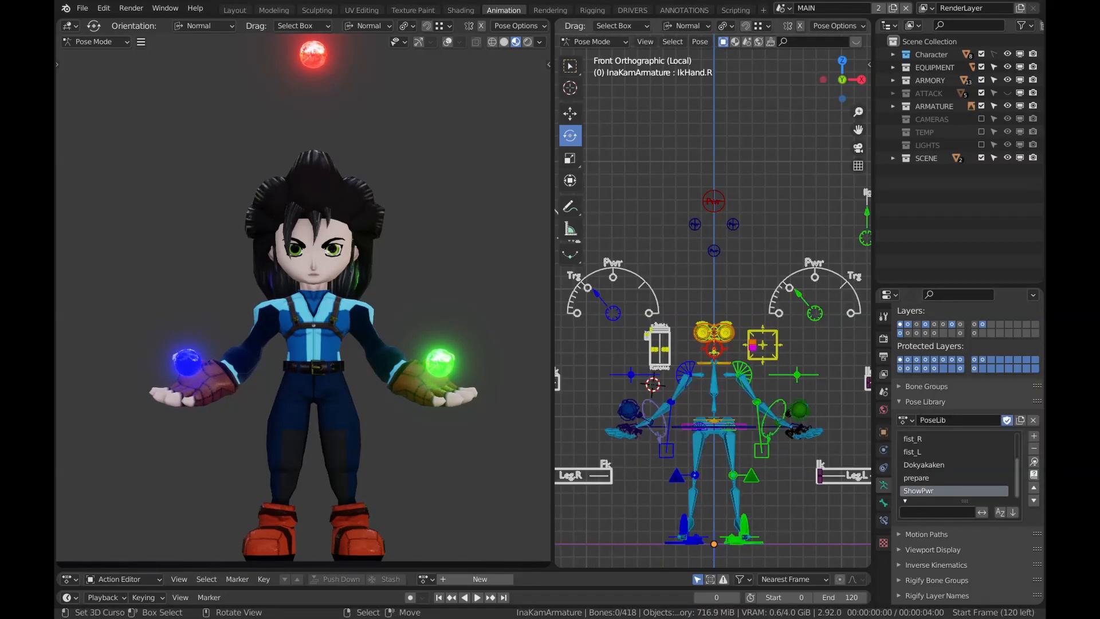
Try moving the SephirahRed orb control and save the file
key("g")
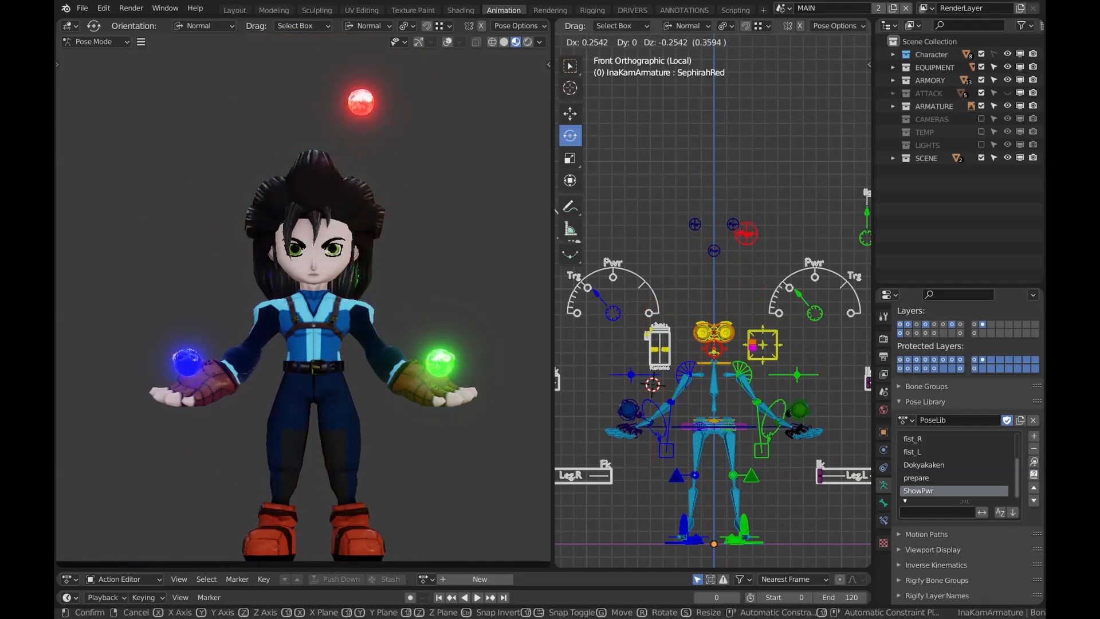
key("Escape")
key("ctrl+s")
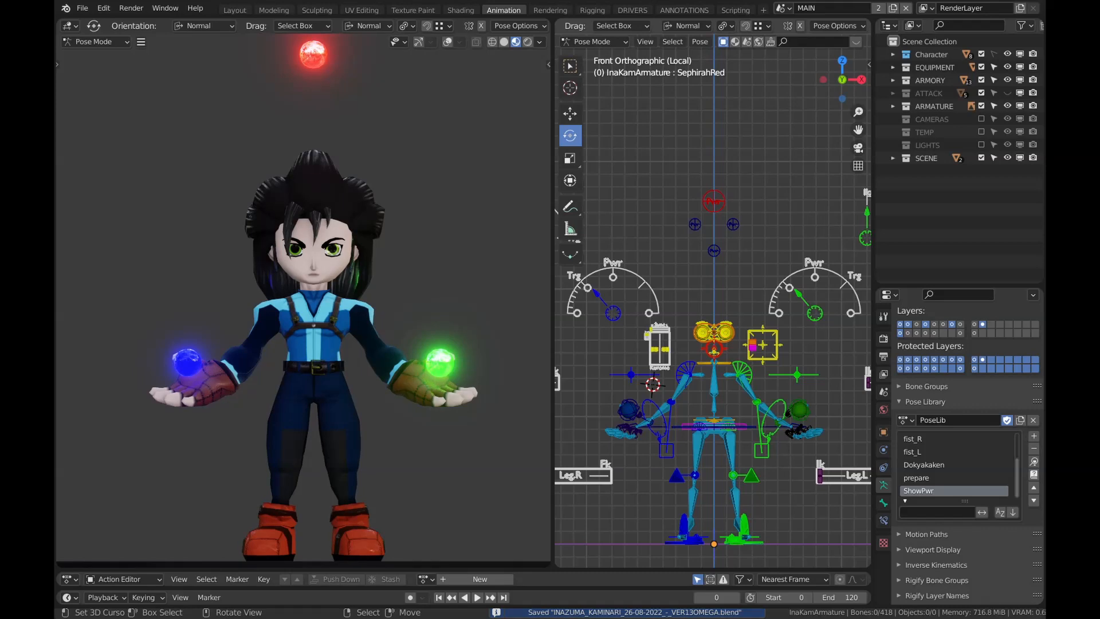